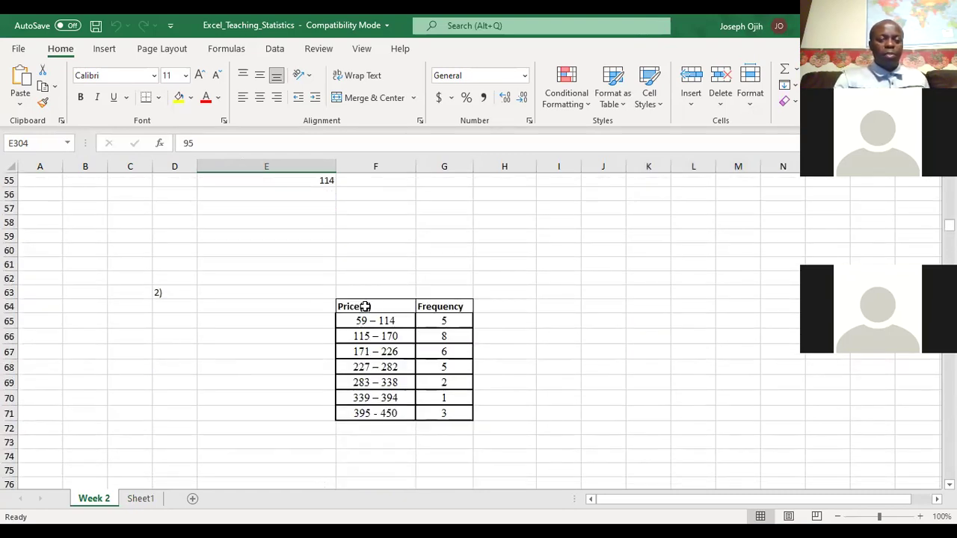
# Step: Change the price column's header in cell F64 to "Price of GPS($)"
pyautogui.click(366, 308)
pyautogui.doubleClick(357, 308)
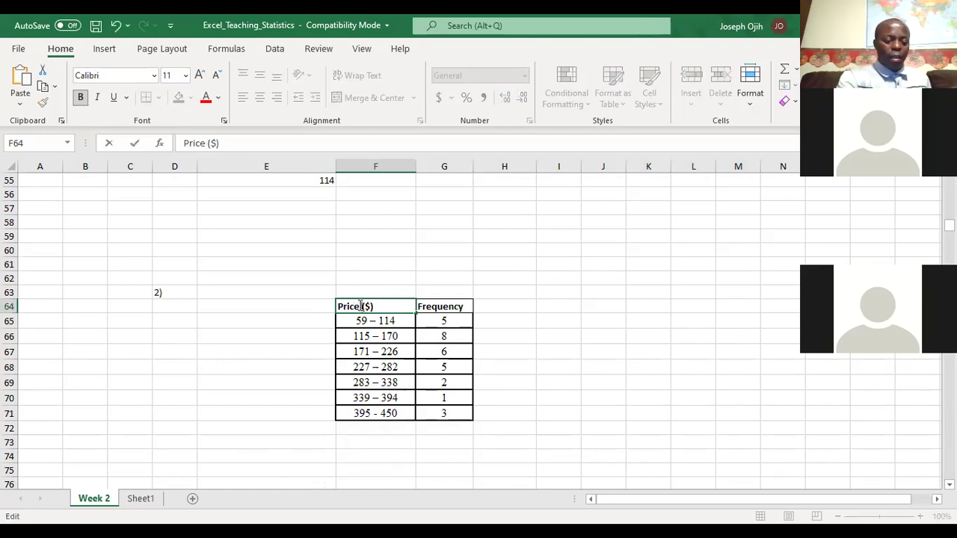
pyautogui.write('of ')
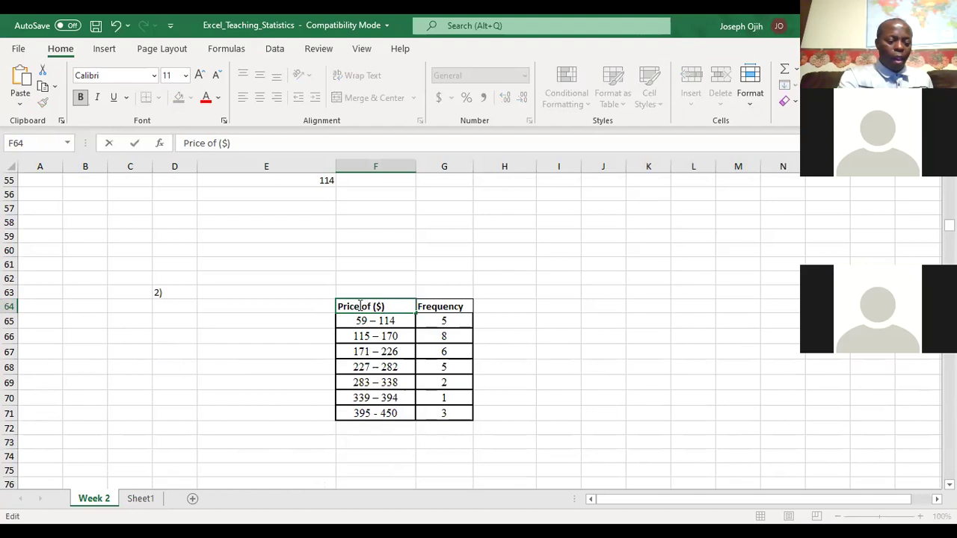
pyautogui.write('GPS')
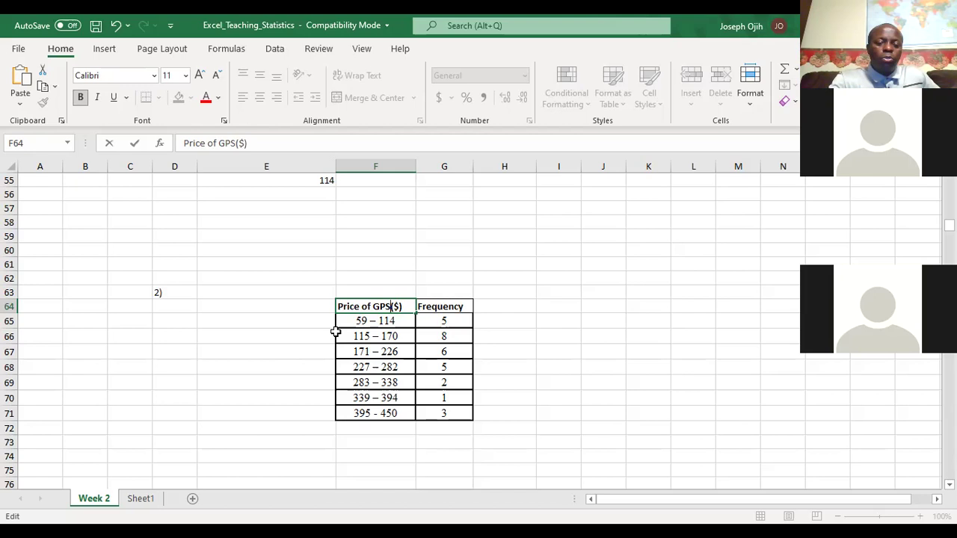
# Step: Insert the recommended clustered column chart from the price classes and frequencies in F65:G71
pyautogui.moveTo(343, 321); pyautogui.dragTo(438, 367)
pyautogui.click(438, 367)
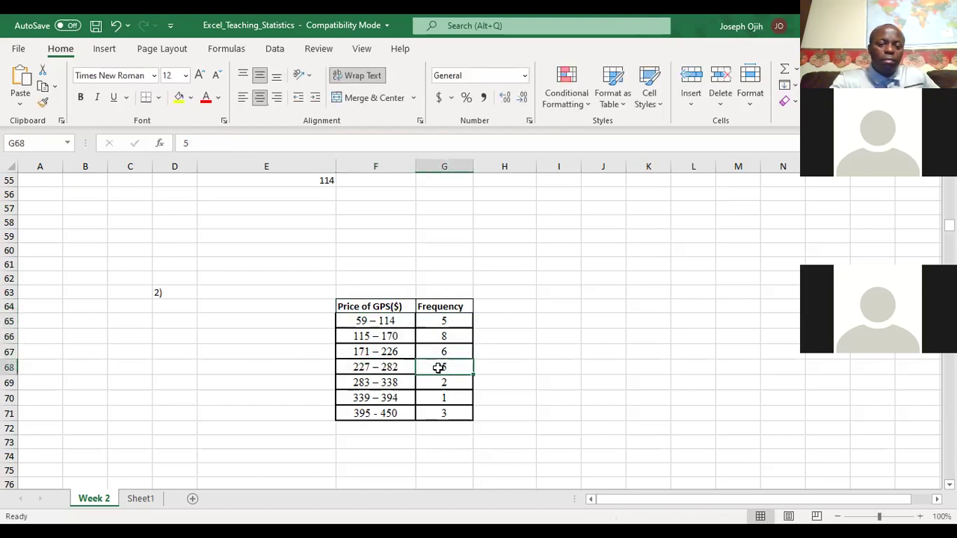
pyautogui.click(348, 318)
pyautogui.moveTo(352, 320); pyautogui.dragTo(444, 411)
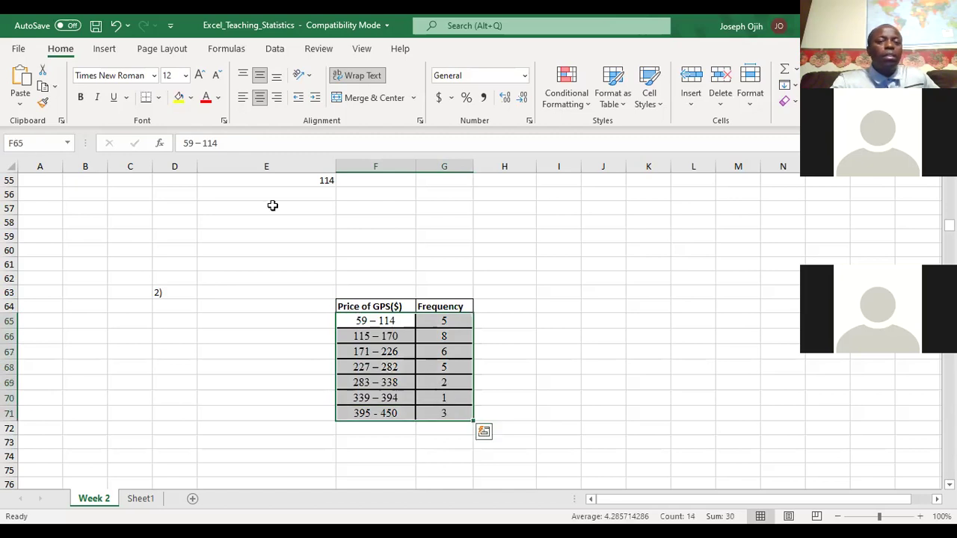
pyautogui.click(112, 50)
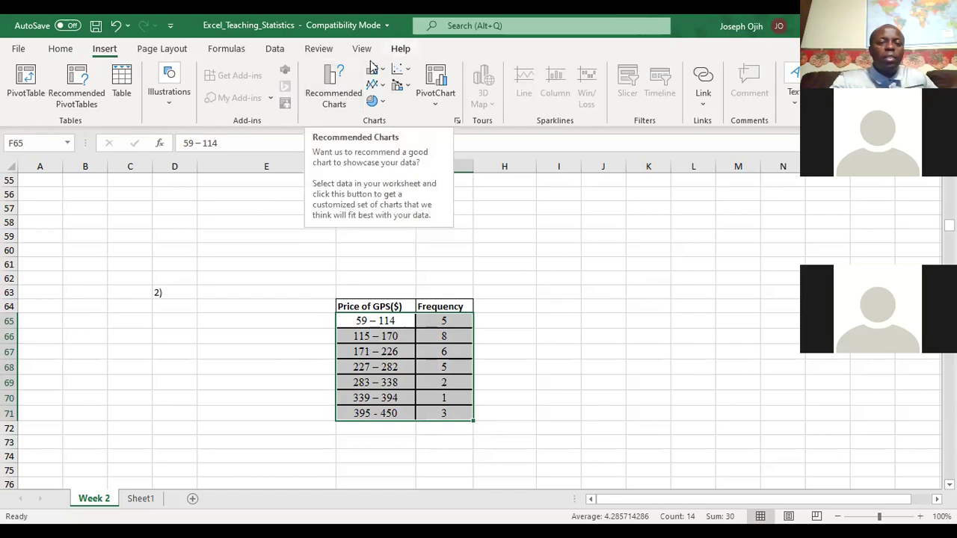
pyautogui.click(328, 77)
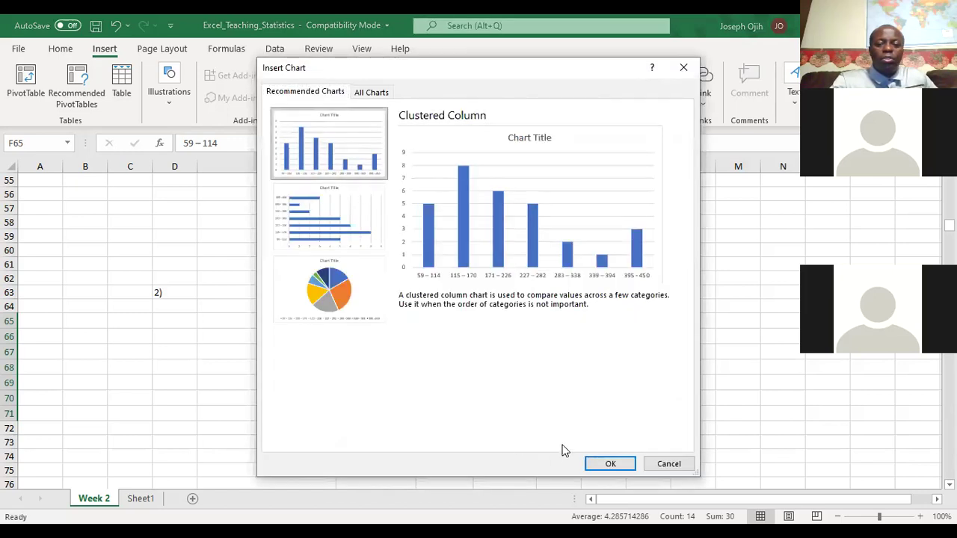
pyautogui.click(610, 464)
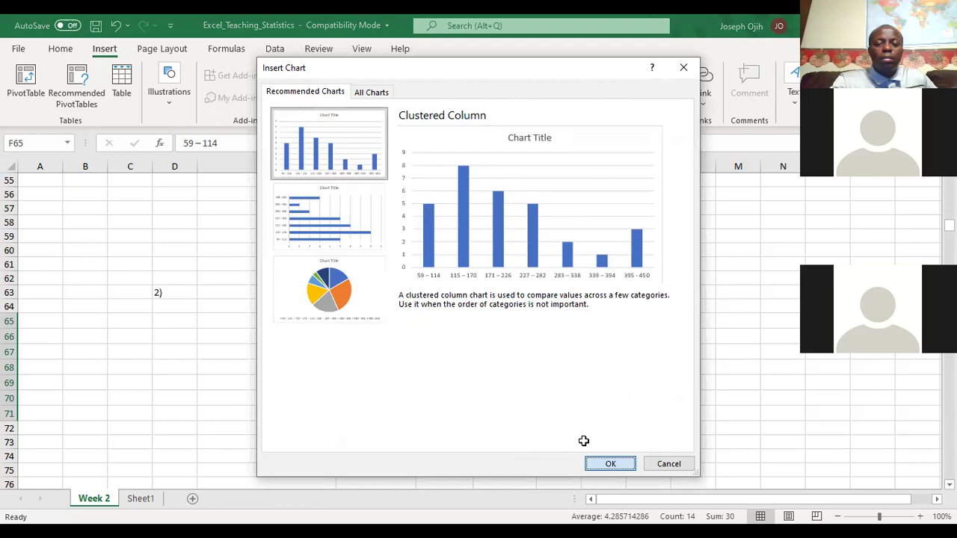
# Step: Reduce the chart's height and place it below the GPS price frequency table, starting around row 74
pyautogui.moveTo(549, 237); pyautogui.dragTo(502, 363)
pyautogui.scroll(-1, 501, 361)
pyautogui.scroll(-2, 502, 360)
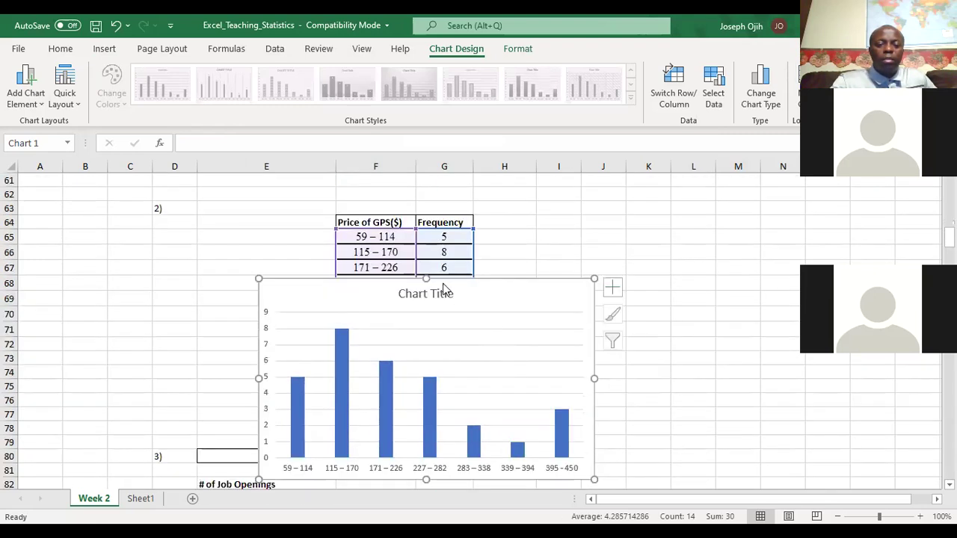
pyautogui.scroll(-1, 444, 288)
pyautogui.moveTo(424, 236); pyautogui.dragTo(426, 272)
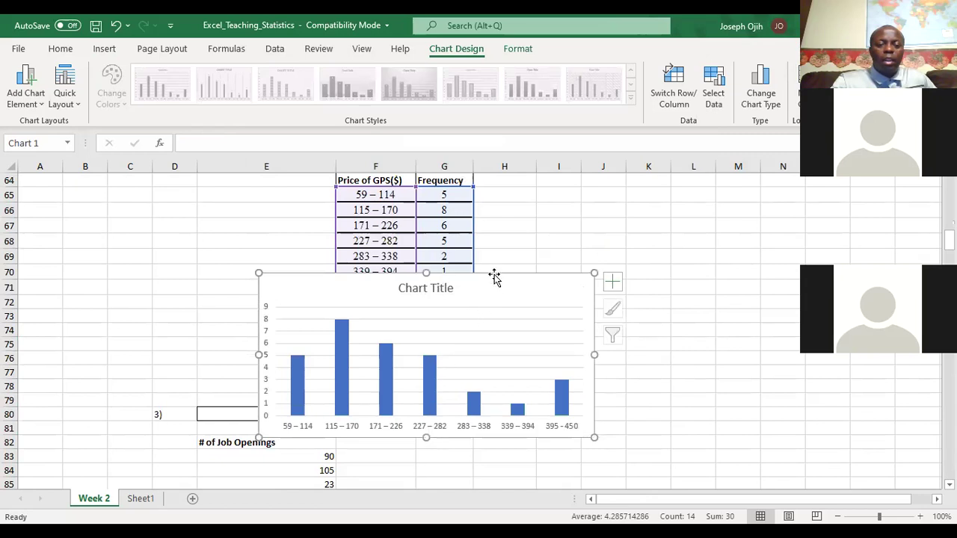
pyautogui.moveTo(495, 327); pyautogui.dragTo(496, 380)
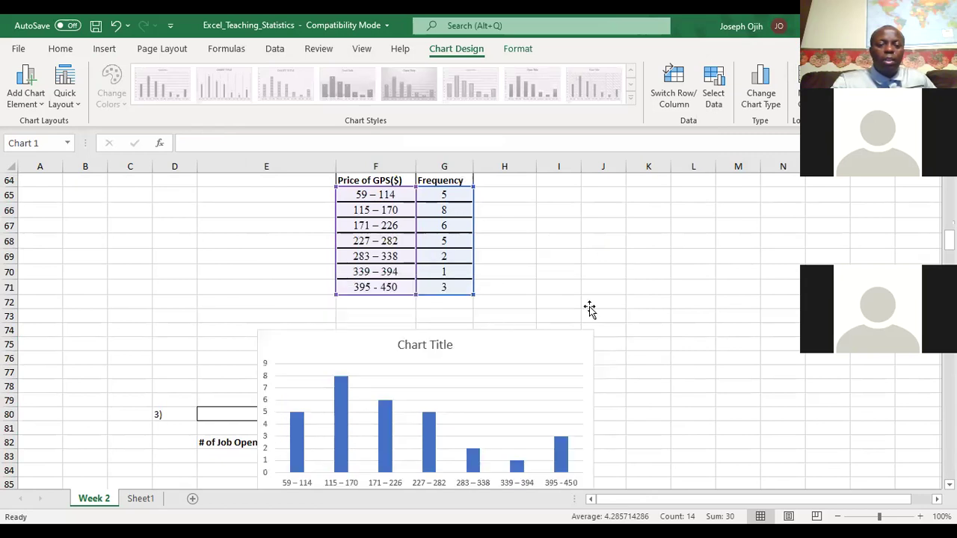
pyautogui.scroll(-2, 590, 308)
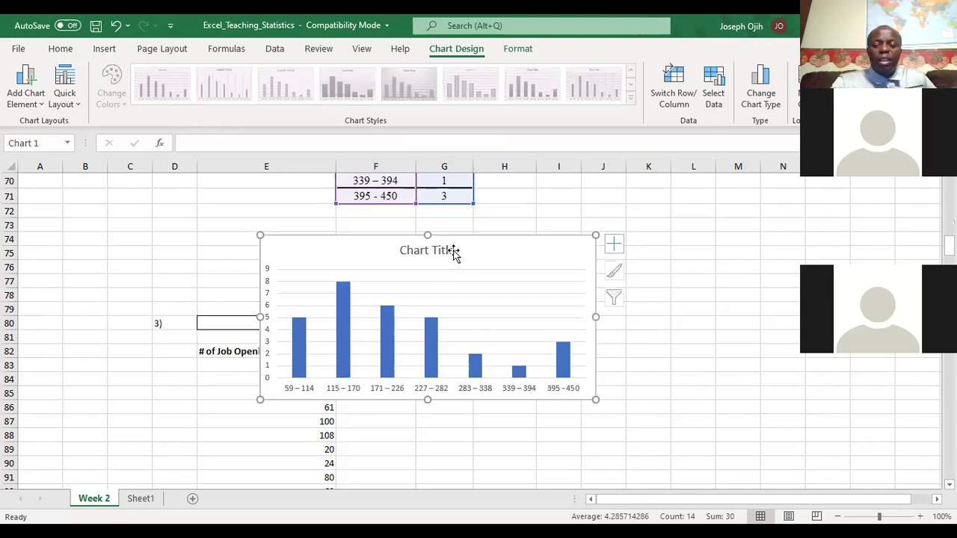
# Step: Add axis titles to the column chart and set its chart title to "GPS Prices ($)"
pyautogui.click(613, 244)
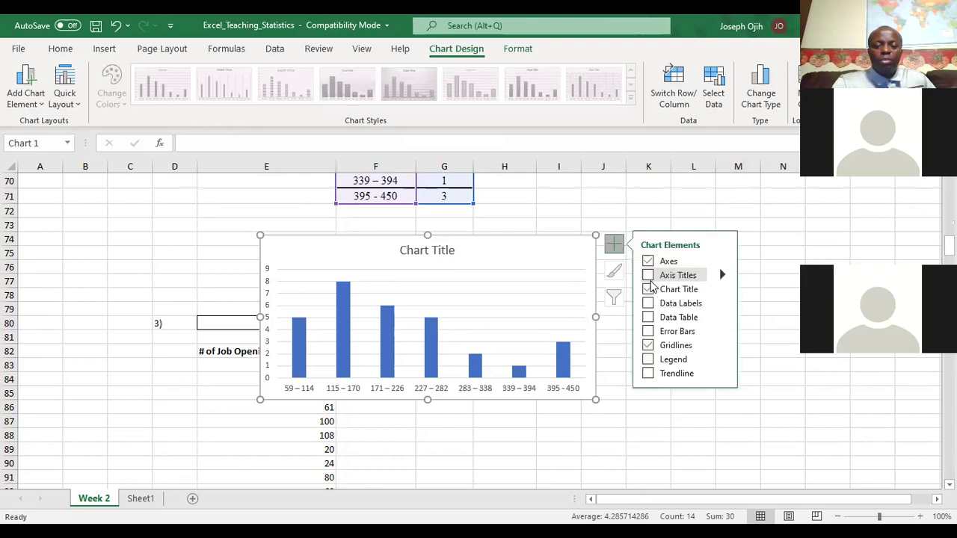
pyautogui.click(647, 275)
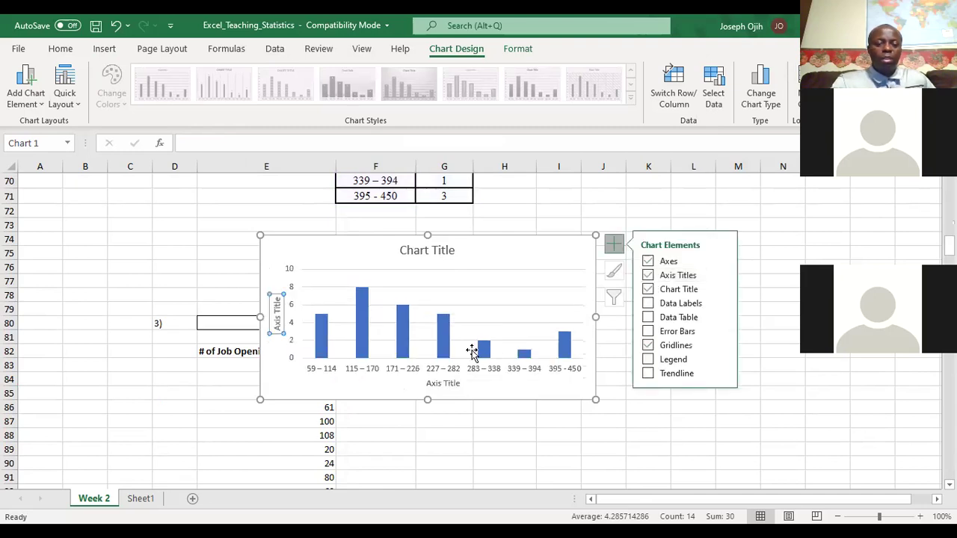
pyautogui.click(442, 254)
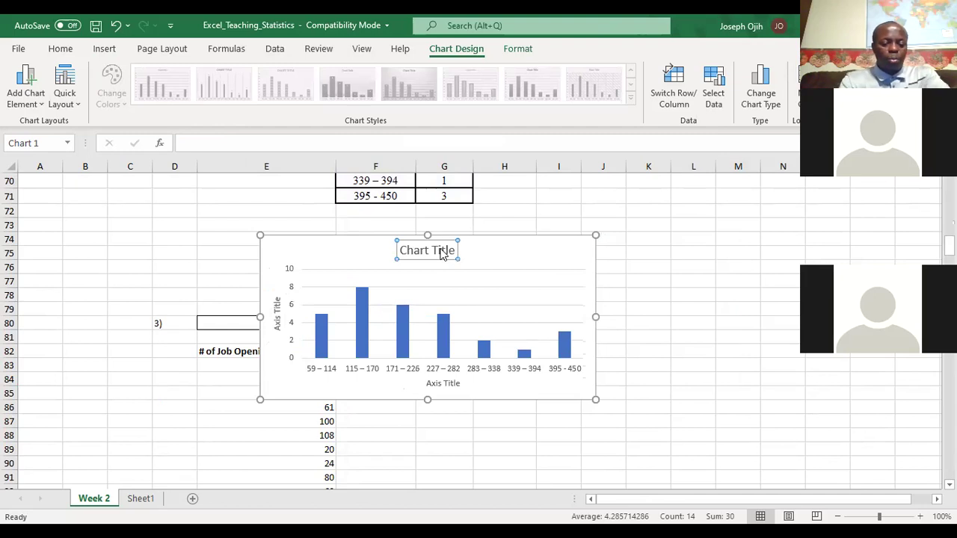
pyautogui.tripleClick(442, 254)
pyautogui.write('G')
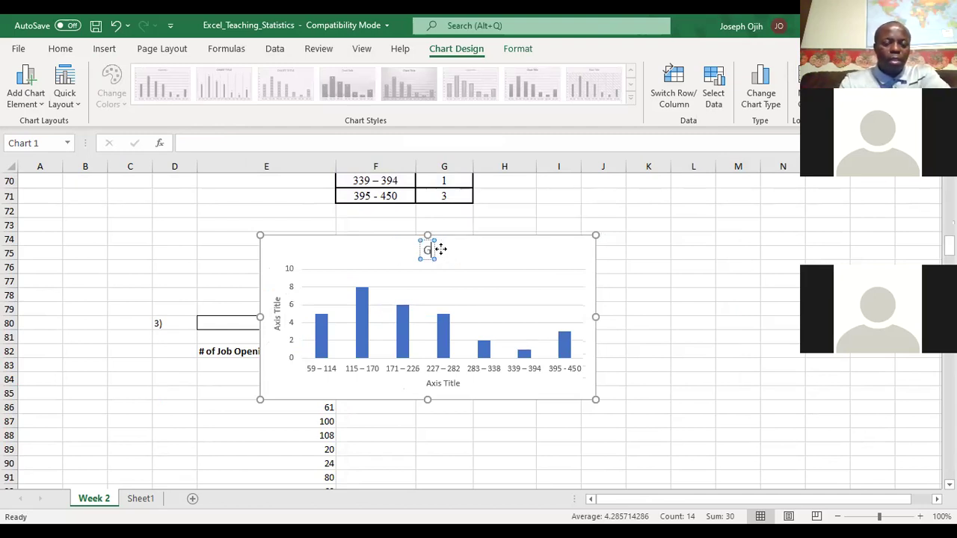
pyautogui.write('PS P')
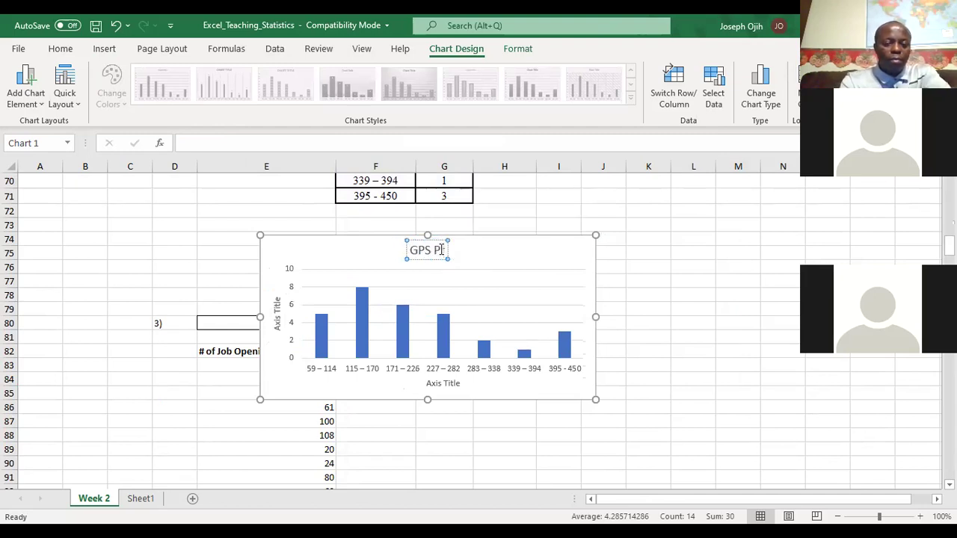
pyautogui.write('rices')
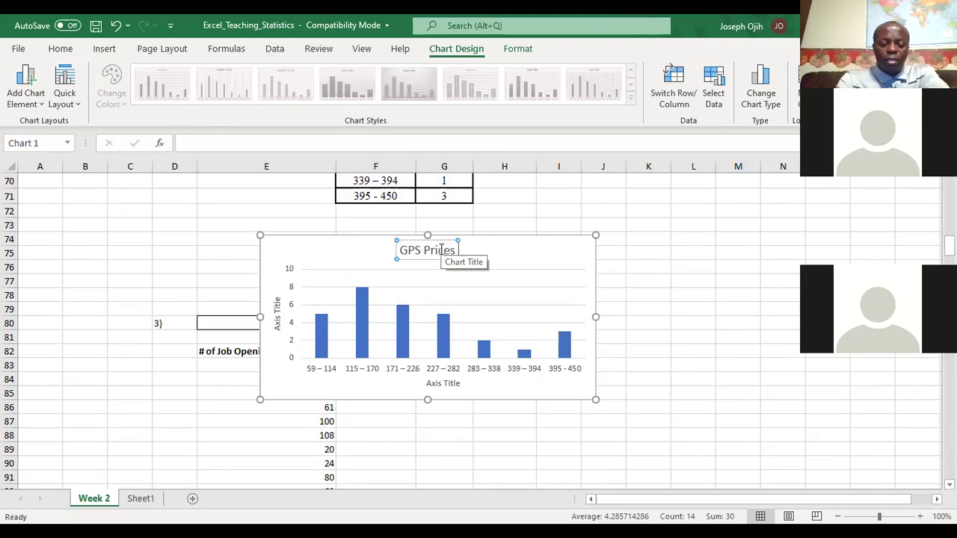
pyautogui.write(' (')
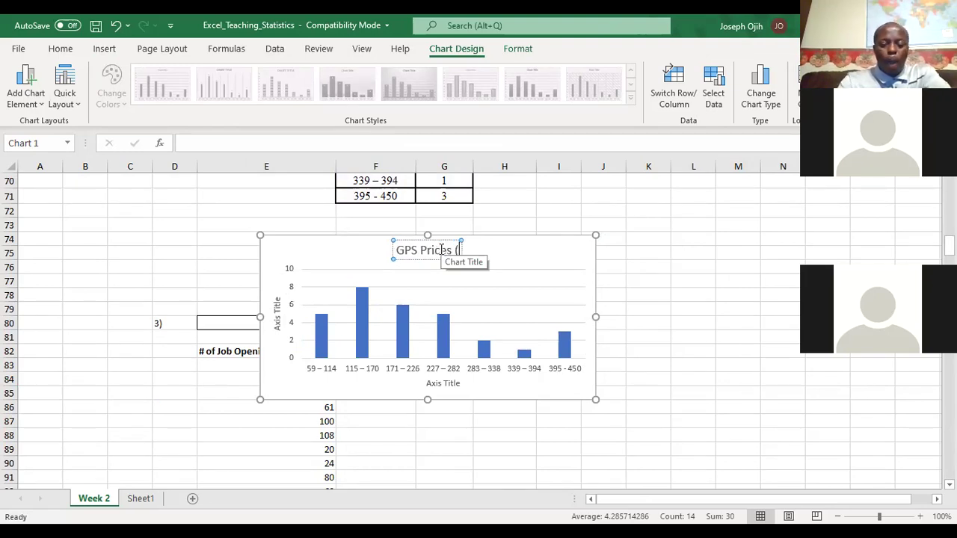
pyautogui.write('$)')
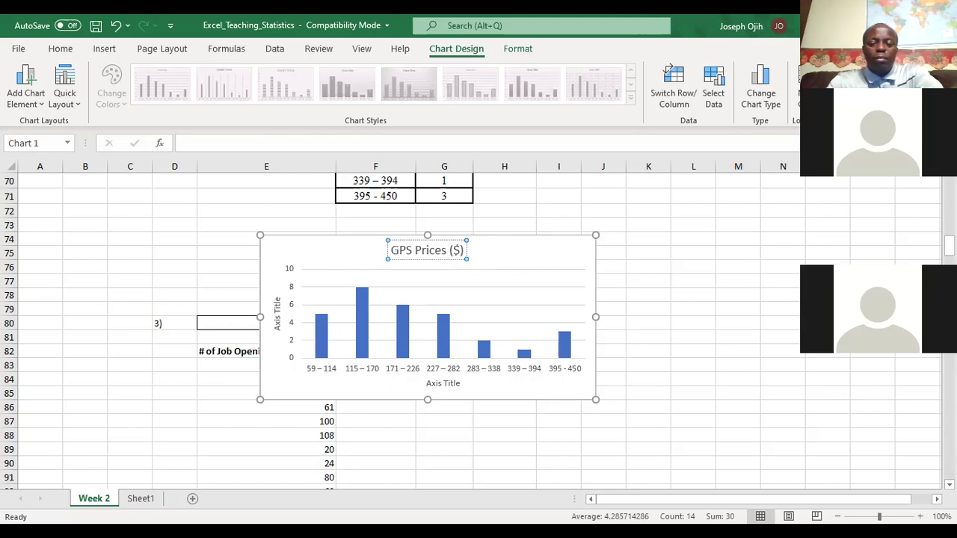
# Step: Name the chart's vertical axis "Frequency" and its horizontal axis "Price"
pyautogui.hotkey('ctrl', '1')
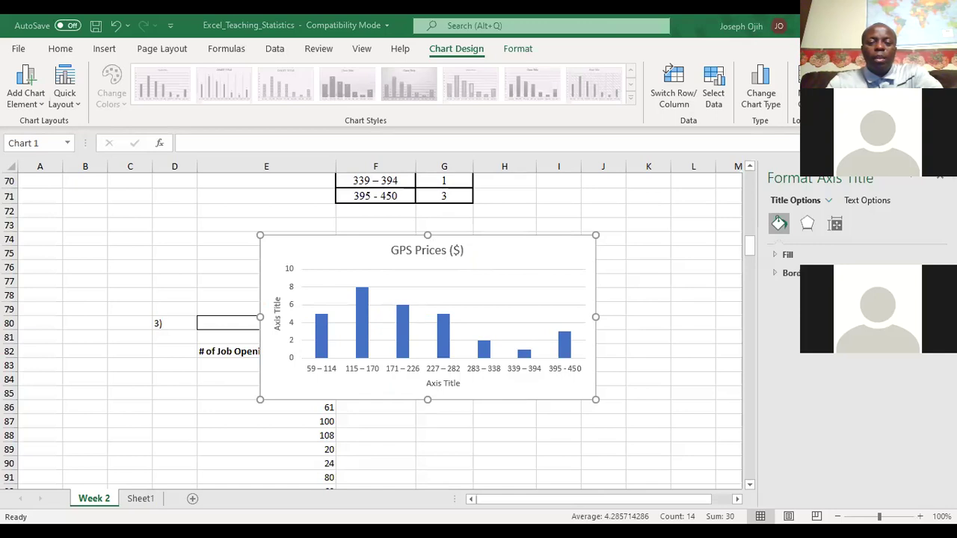
pyautogui.hotkey('alt', 'Tab')
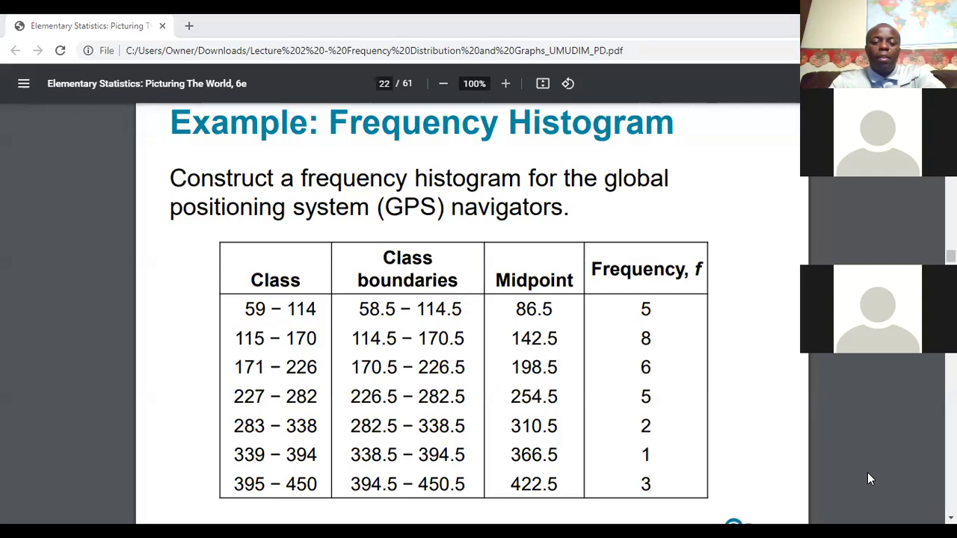
pyautogui.hotkey('alt', 'Tab')
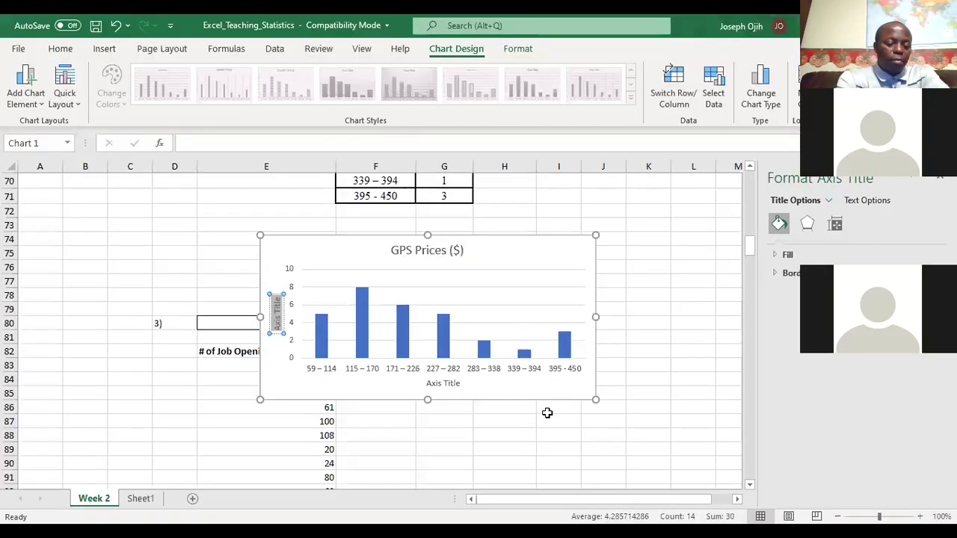
pyautogui.write('Frequency')
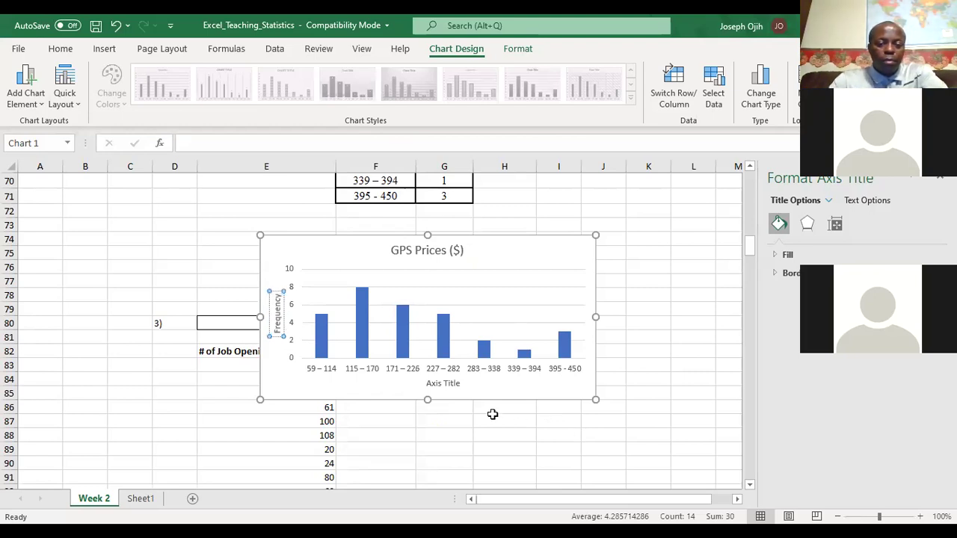
pyautogui.click(458, 385)
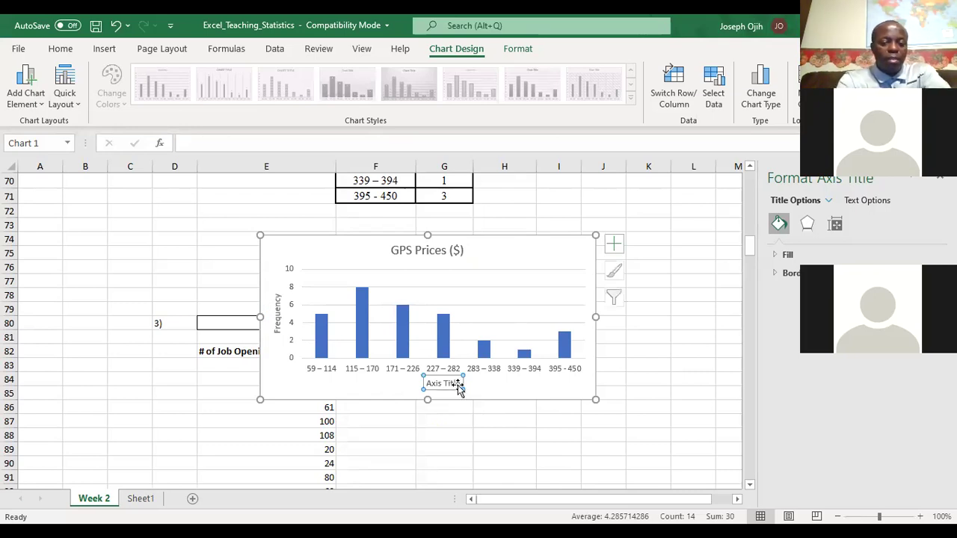
pyautogui.write('Price')
pyautogui.press('Return')
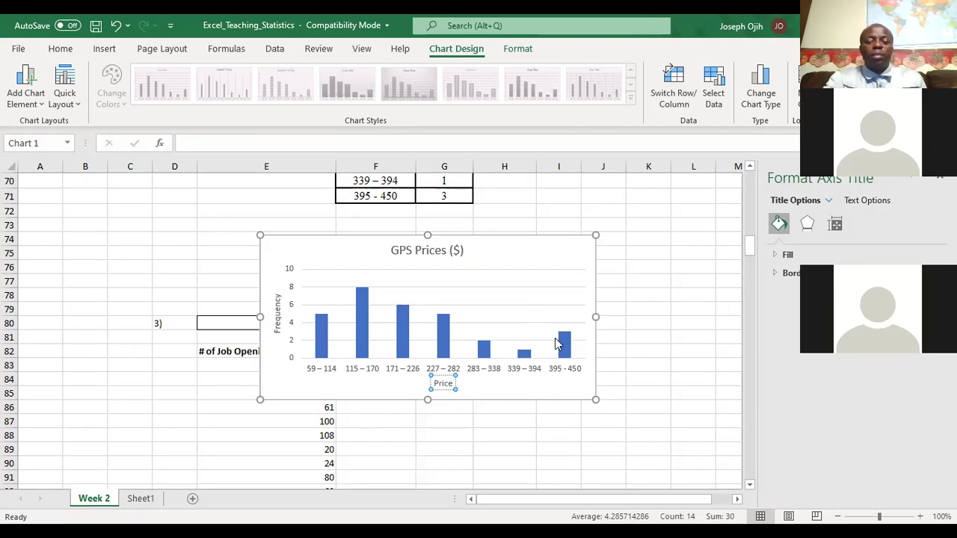
# Step: Reduce the gap width of the chart's column series to 3% so the bars resemble a histogram, and deselect the chart
pyautogui.click(562, 343)
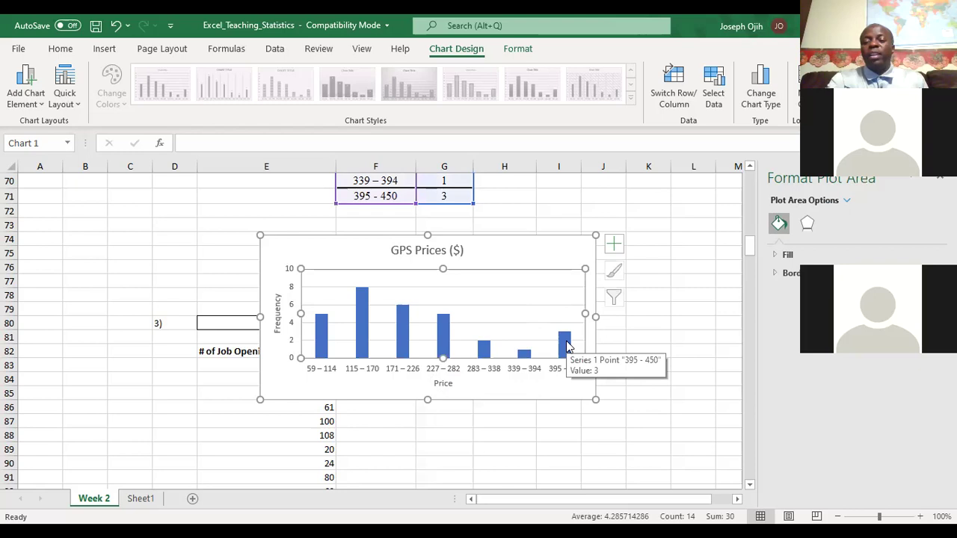
pyautogui.click(566, 346)
pyautogui.rightClick(567, 346)
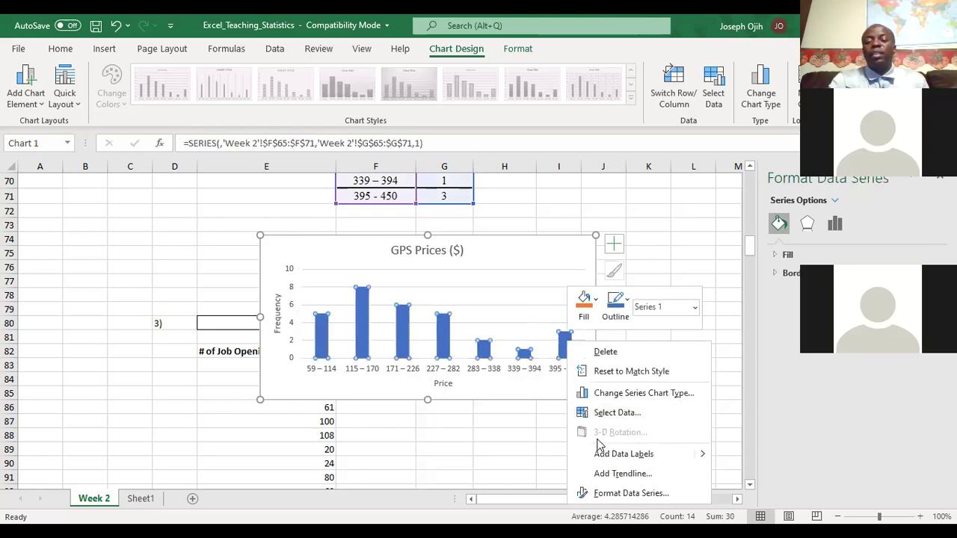
pyautogui.click(631, 493)
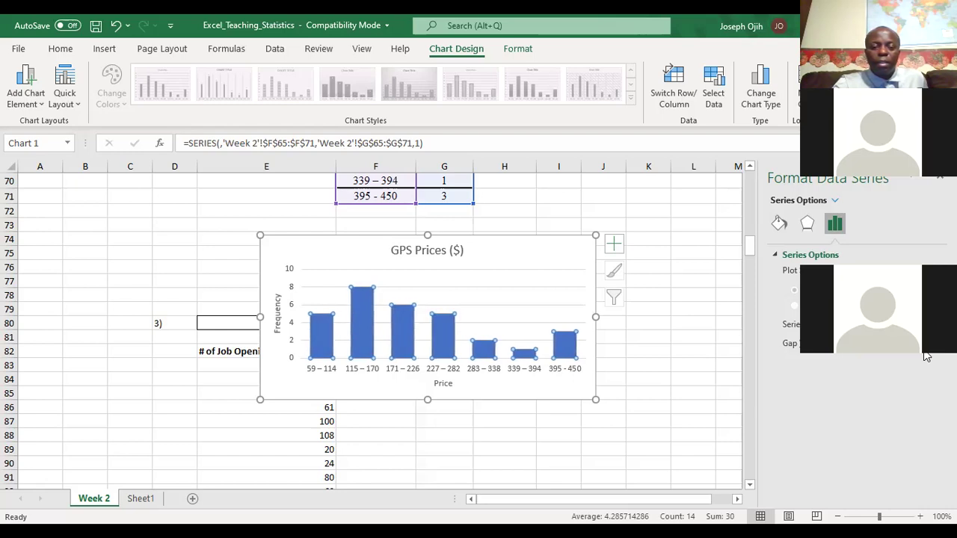
pyautogui.click(925, 347)
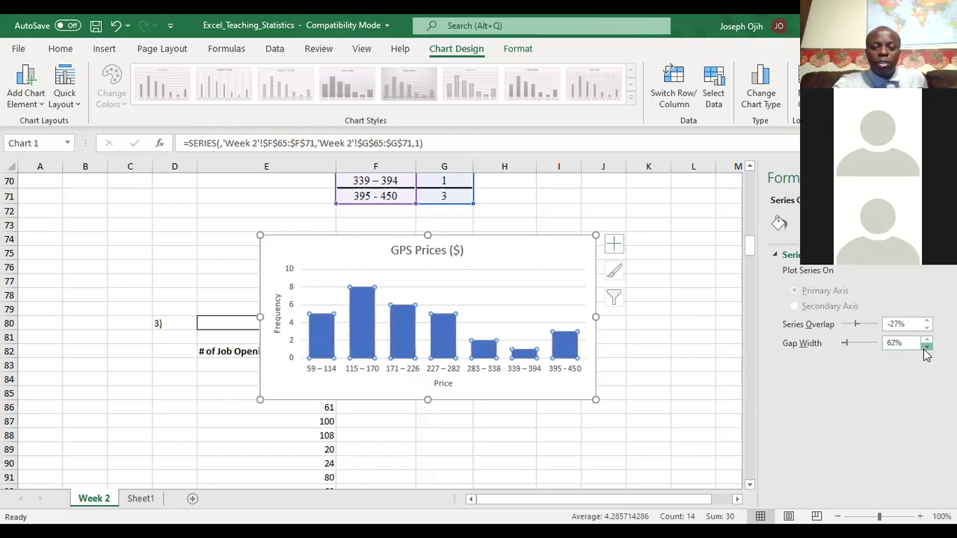
pyautogui.click(925, 348)
pyautogui.click(925, 347)
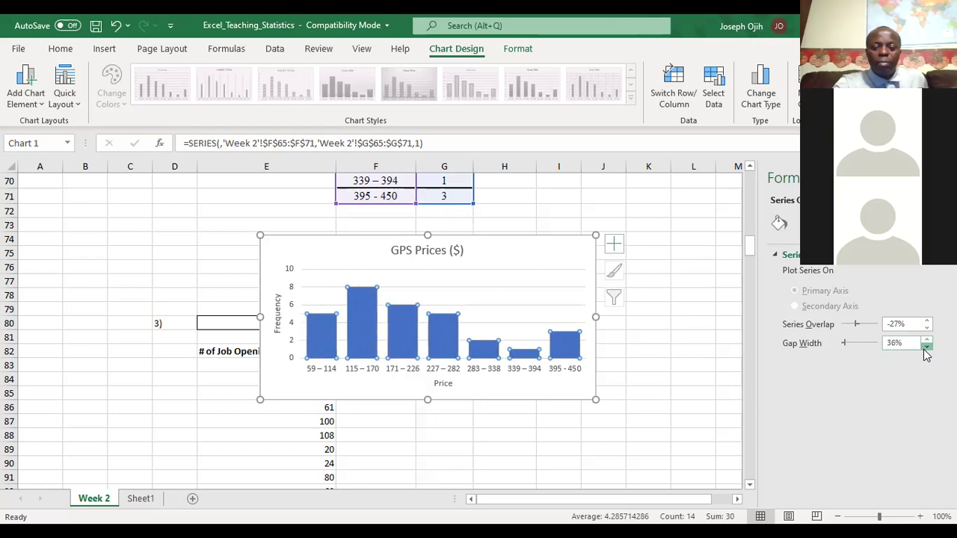
pyautogui.click(925, 347)
pyautogui.click(925, 347)
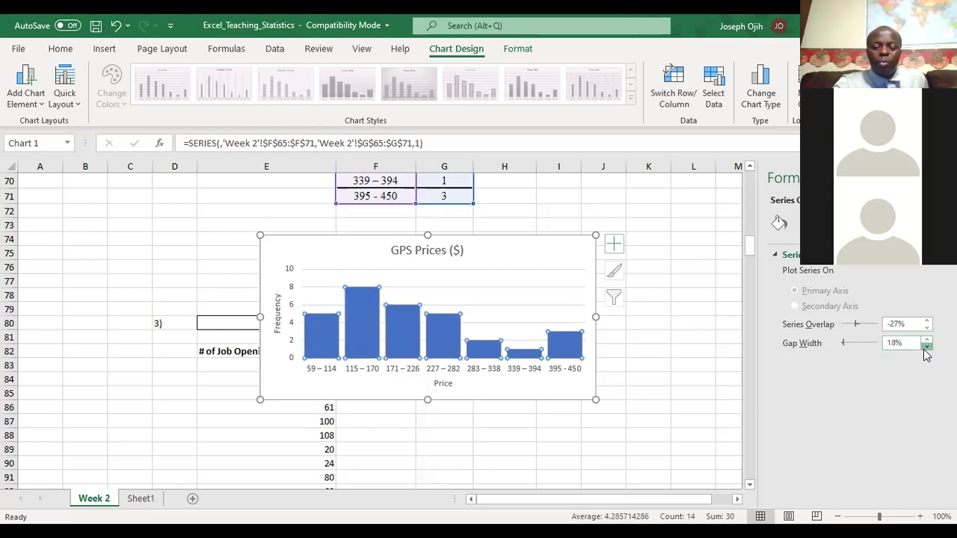
pyautogui.click(925, 347)
pyautogui.click(925, 346)
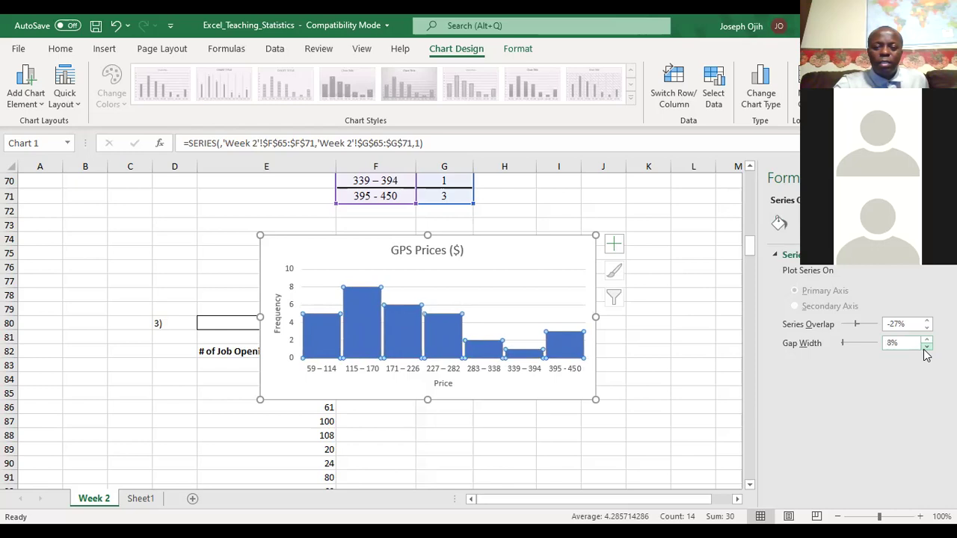
pyautogui.click(925, 347)
pyautogui.click(925, 347)
pyautogui.click(925, 347)
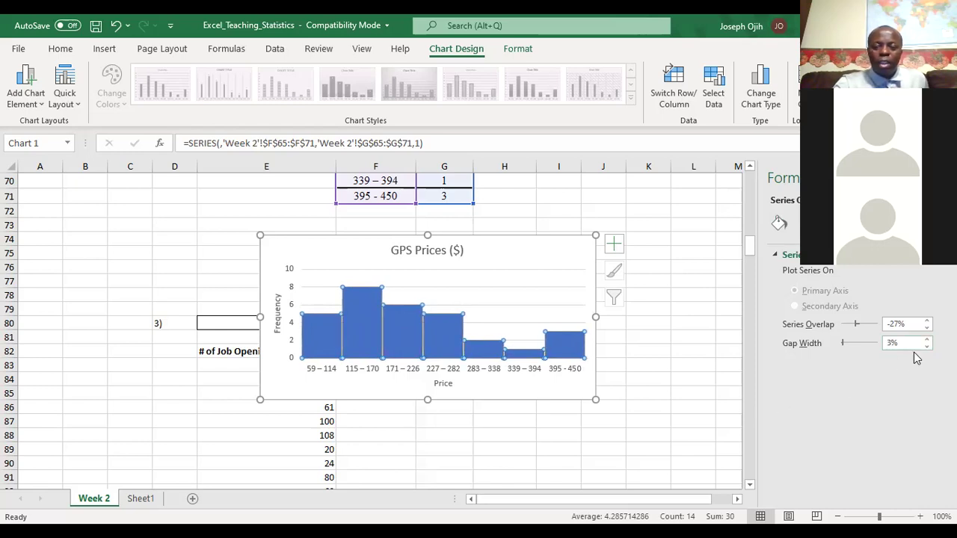
pyautogui.click(695, 362)
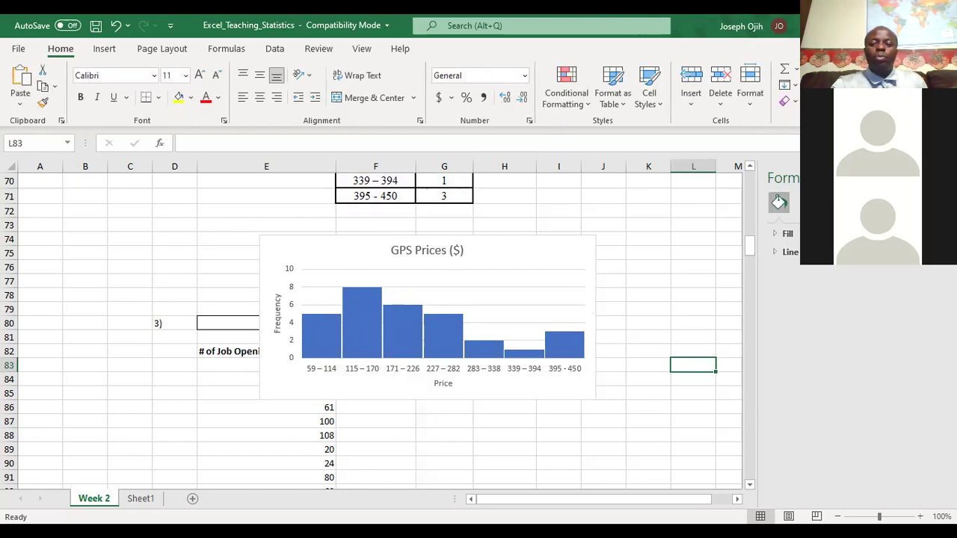
# Step: Copy the GPS Prices histogram and paste it into the Alcohol Policy Essay in Word, above the paragraph starting "I will dedicate this essay"
pyautogui.click(532, 247)
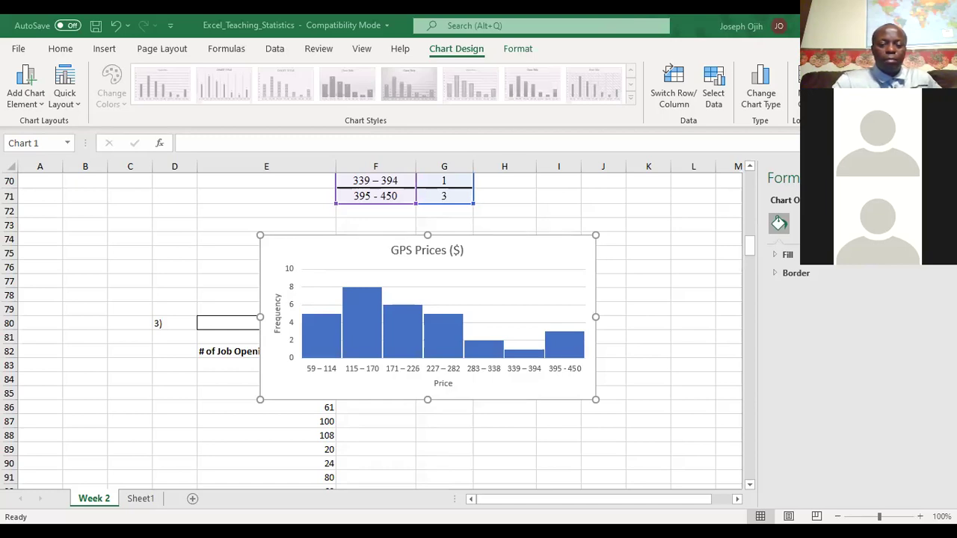
pyautogui.click(458, 321)
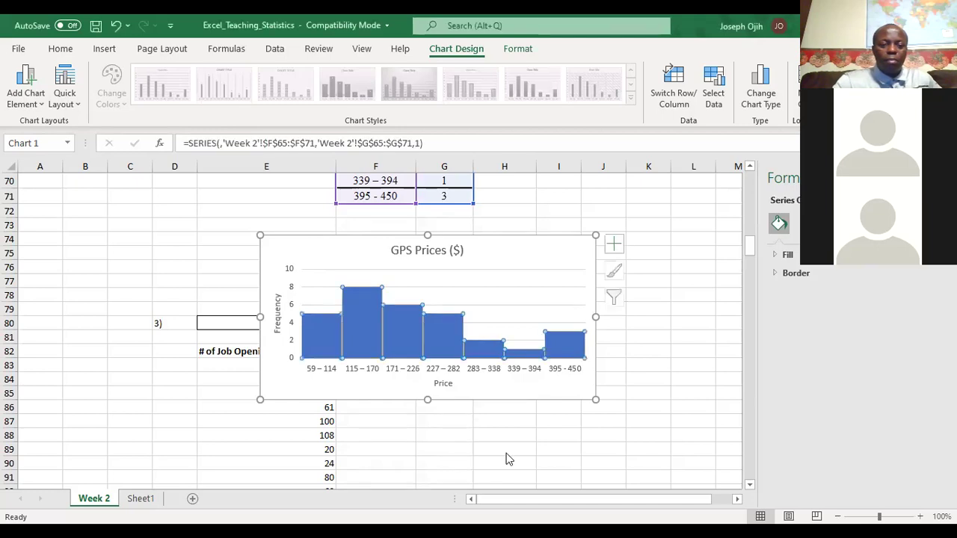
pyautogui.click(338, 243)
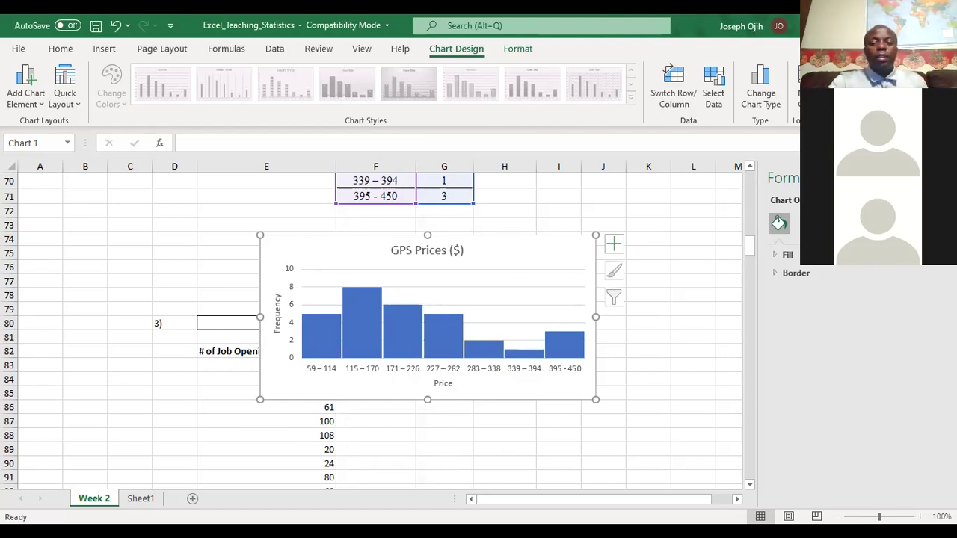
pyautogui.hotkey('alt', 'Tab')
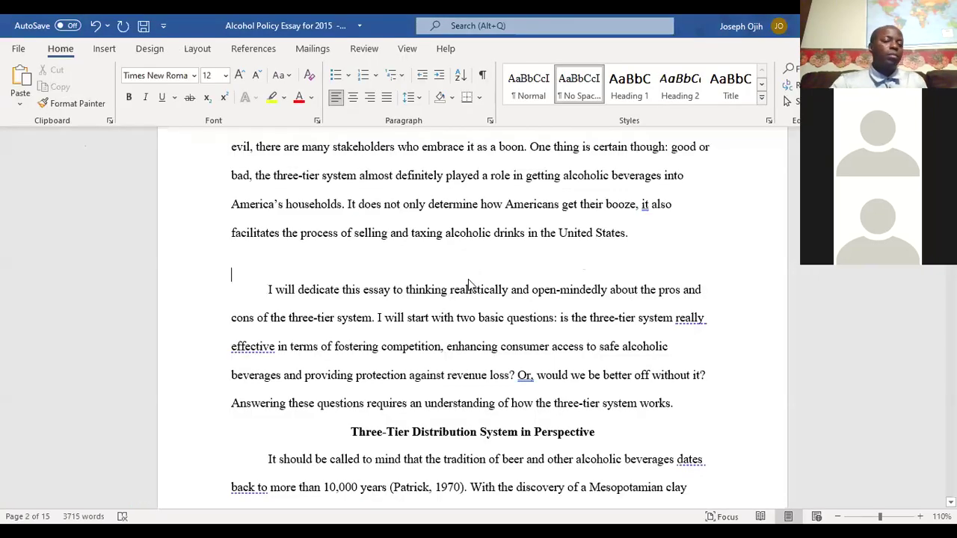
pyautogui.hotkey('ctrl', 'v')
pyautogui.scroll(-2, 470, 279)
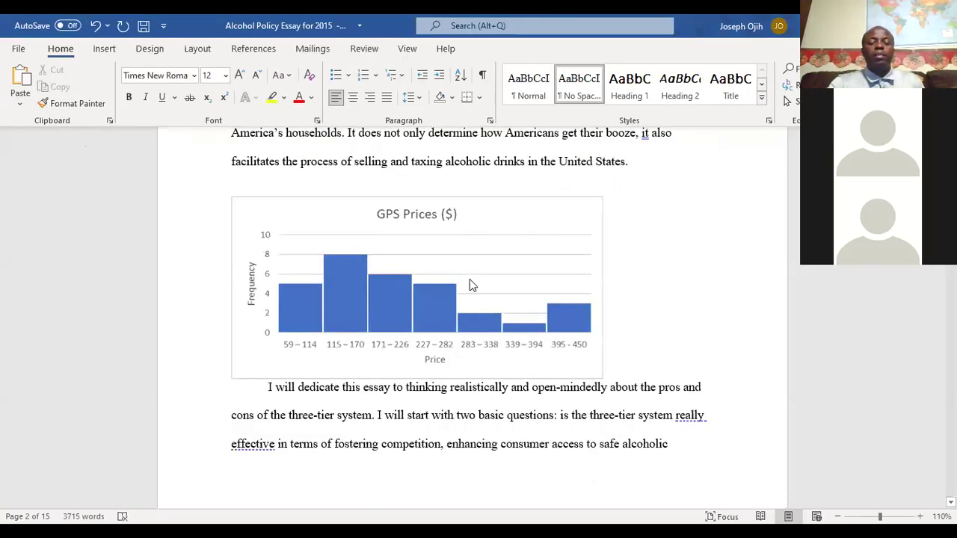
pyautogui.click(470, 281)
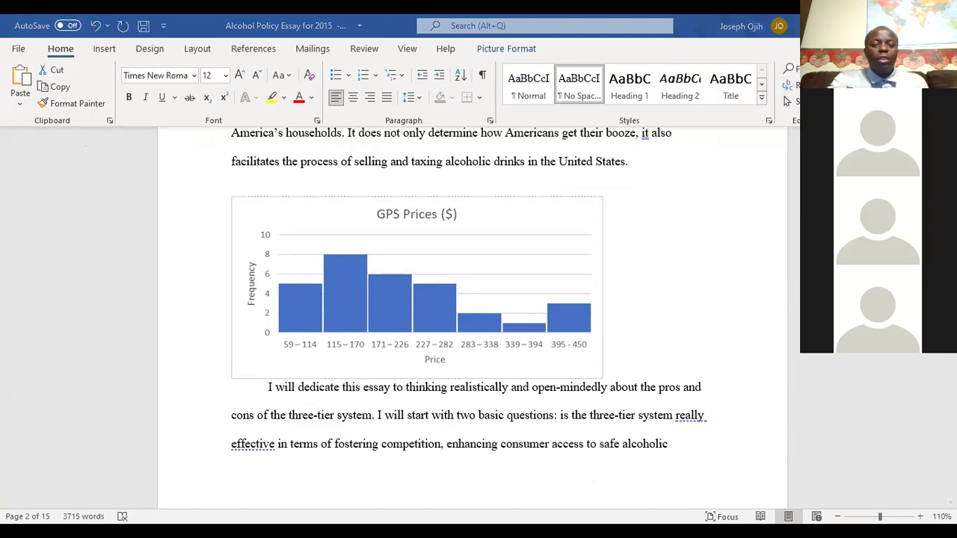
# Step: Switch back to Excel and examine the histogram's bars and the price classes along its horizontal axis
pyautogui.hotkey('alt', 'Tab')
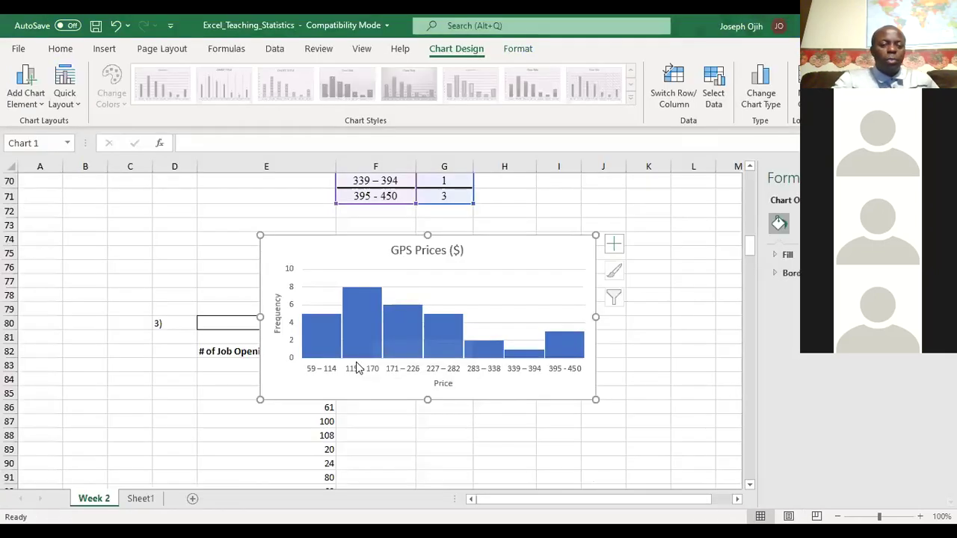
pyautogui.moveTo(443, 325)
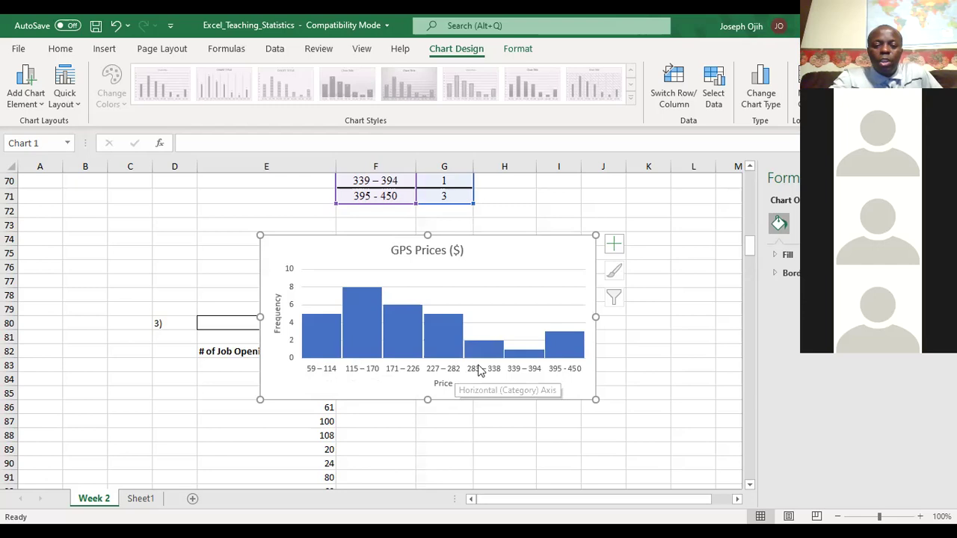
pyautogui.moveTo(501, 355)
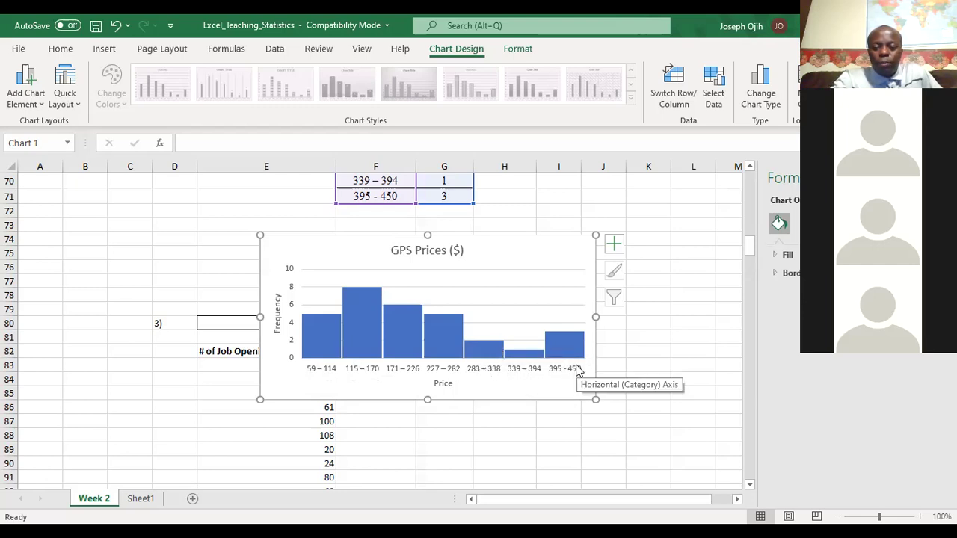
pyautogui.moveTo(355, 320)
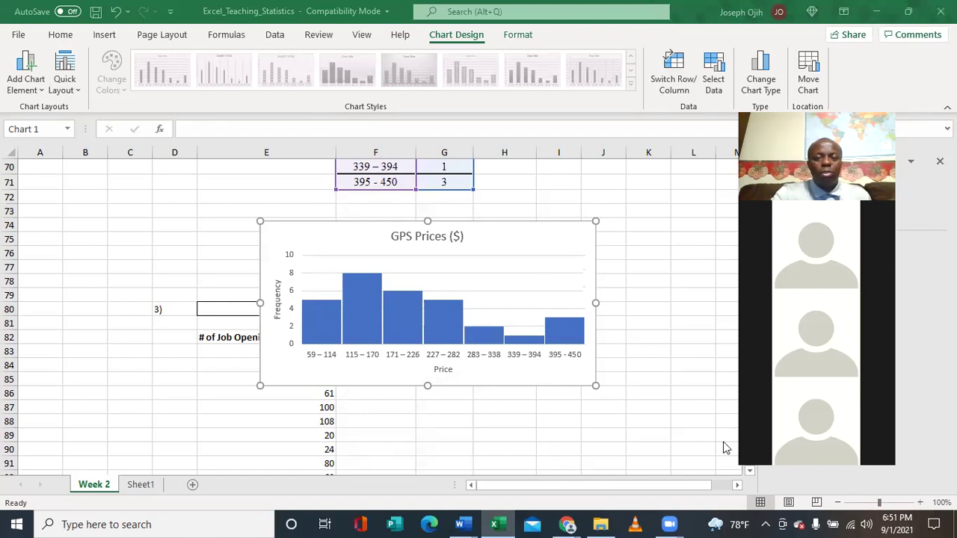
# Step: Minimize the workbook and close the Alcohol Policy Essay in Word without saving its changes
pyautogui.click(874, 13)
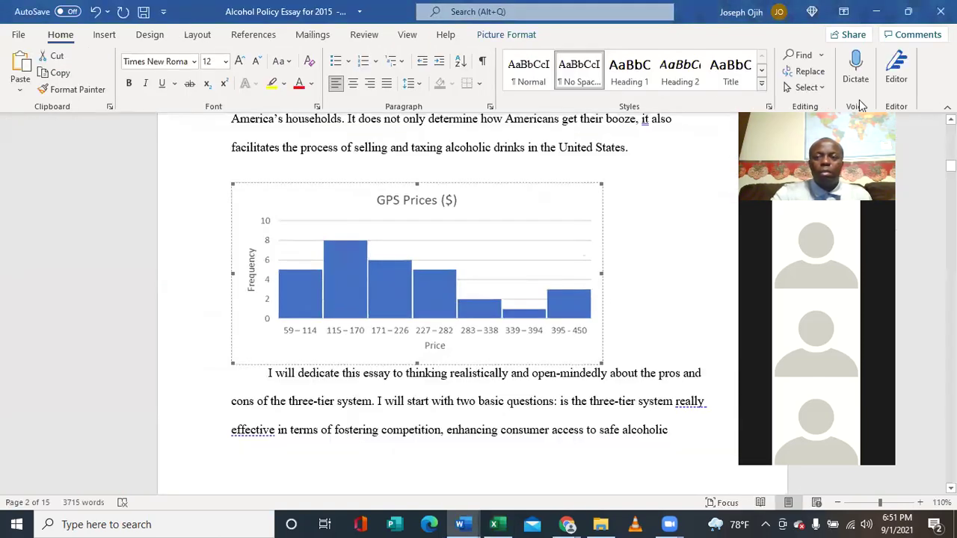
pyautogui.click(927, 17)
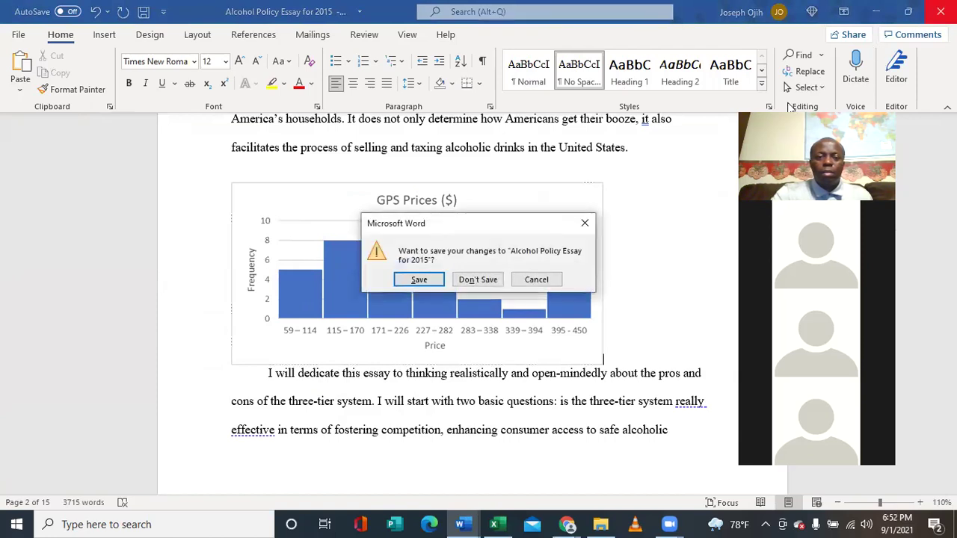
pyautogui.click(488, 280)
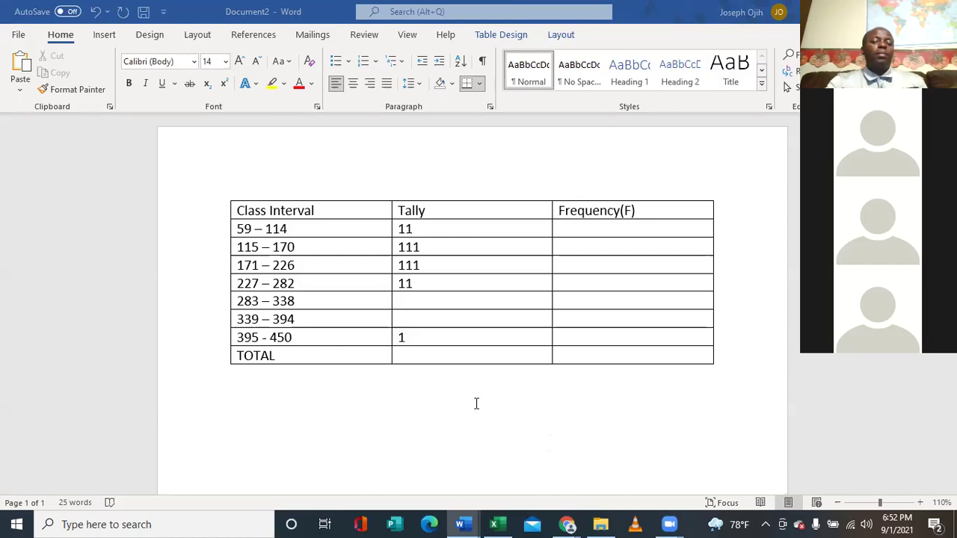
# Step: Switch to the lecture PDF in the browser and view the Graphs of Frequency Distributions slides after the GPS histogram
pyautogui.hotkey('alt', 'Tab')
pyautogui.scroll(-15, 476, 420)
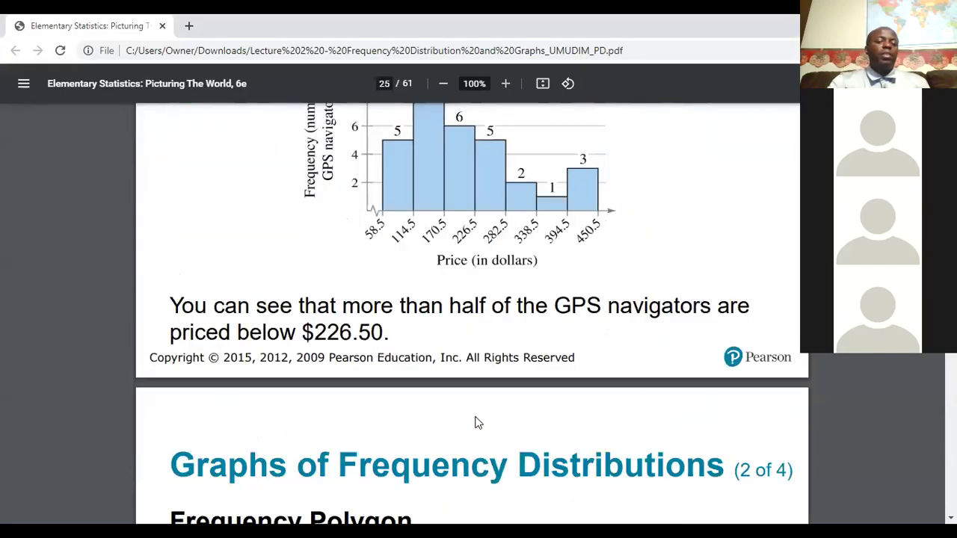
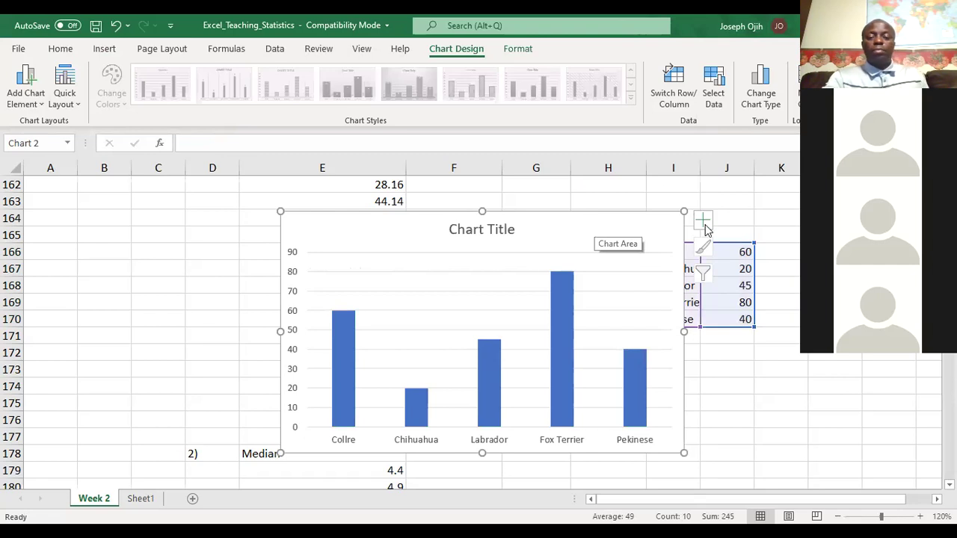
# Step: Add axis titles to the dog breed column chart and set its chart title to "Heights of Dogs by Breed"
pyautogui.click(705, 228)
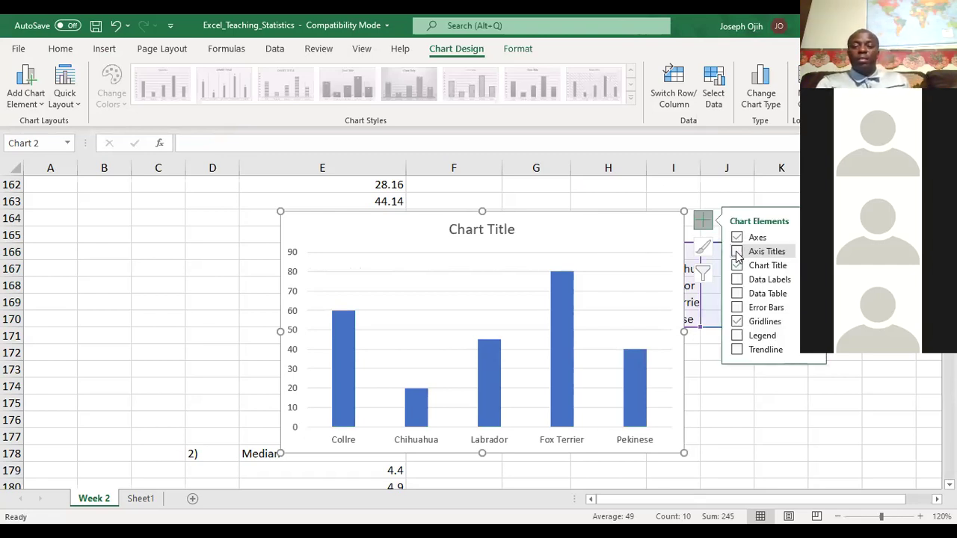
pyautogui.click(737, 252)
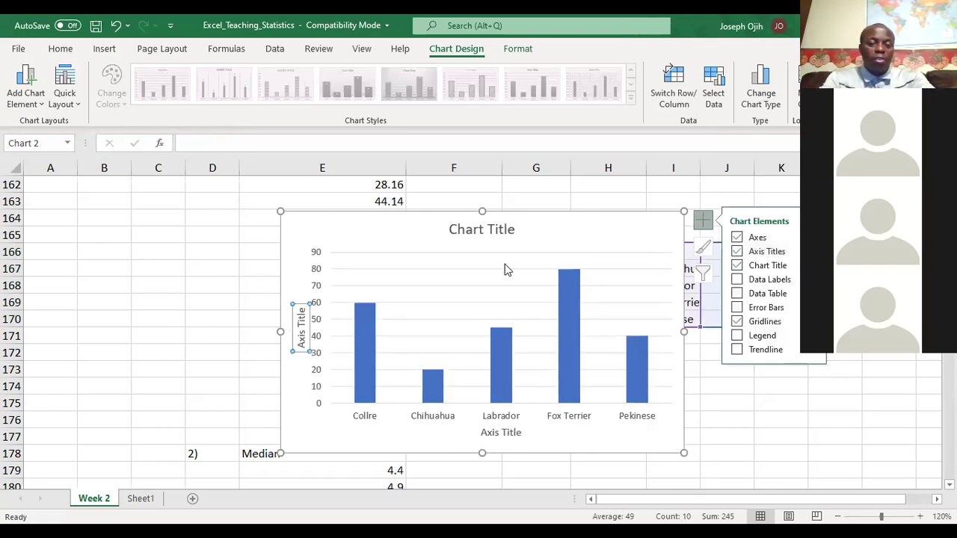
pyautogui.doubleClick(500, 230)
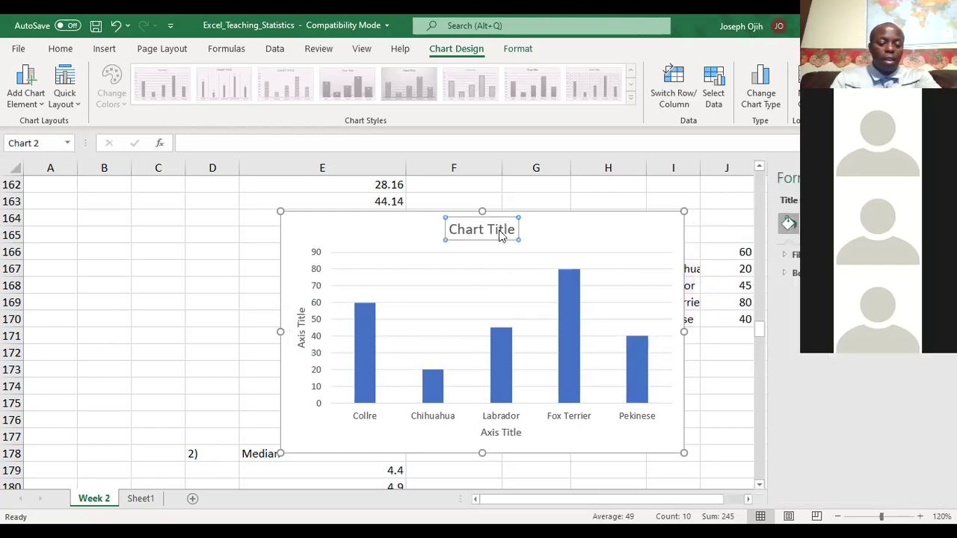
pyautogui.write('Hei')
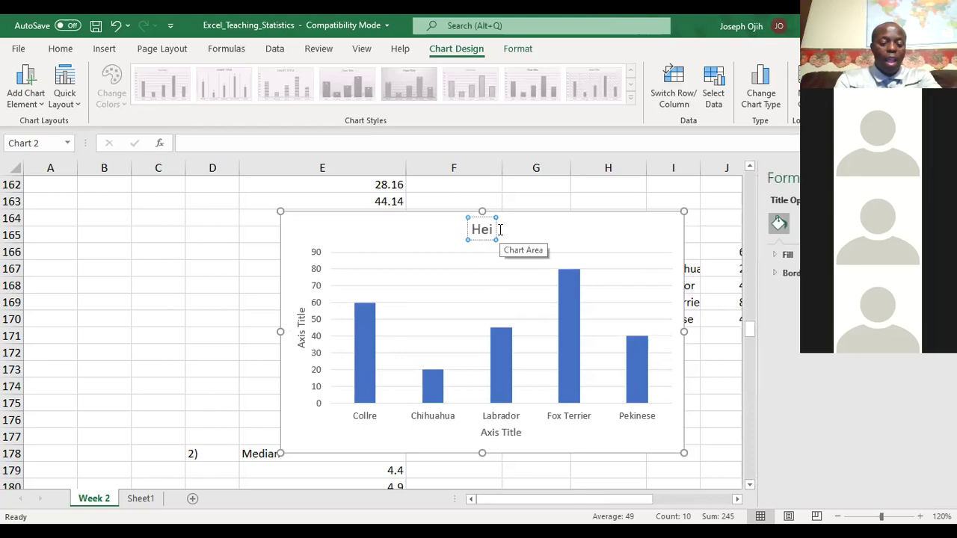
pyautogui.write('ghts of')
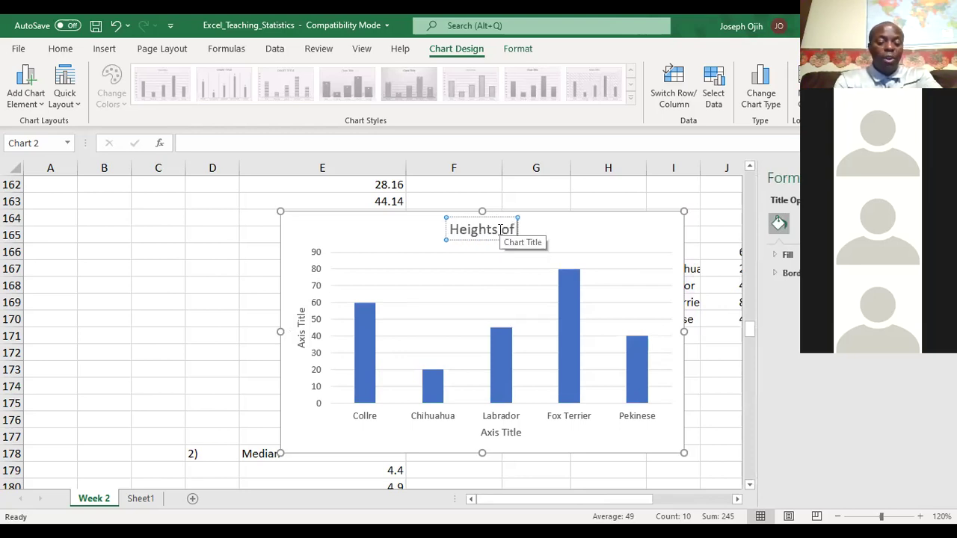
pyautogui.write(' Dog')
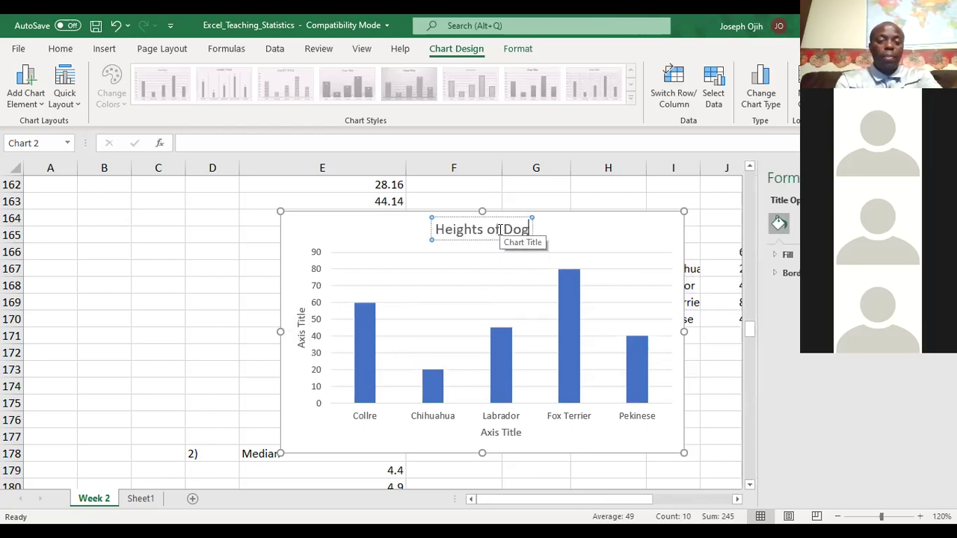
pyautogui.write('s by B')
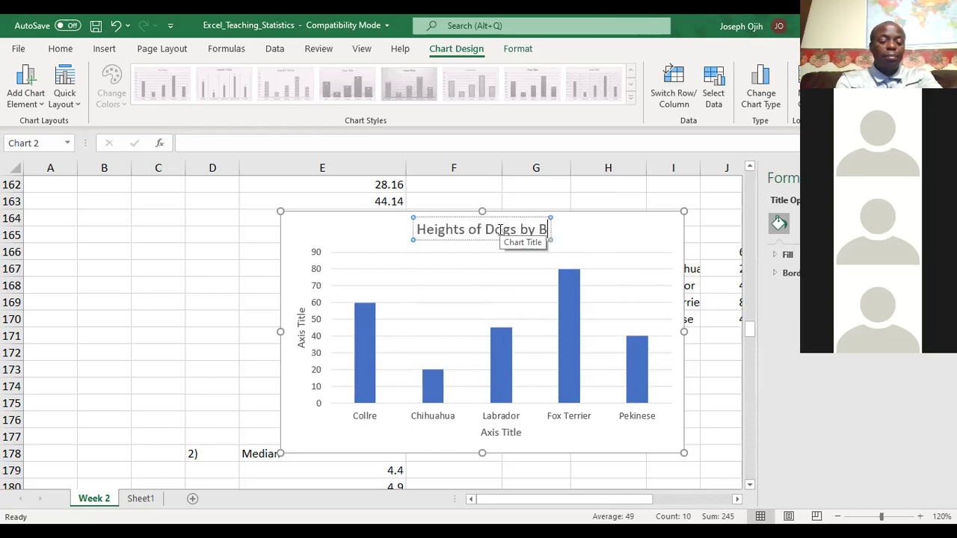
pyautogui.write('reed')
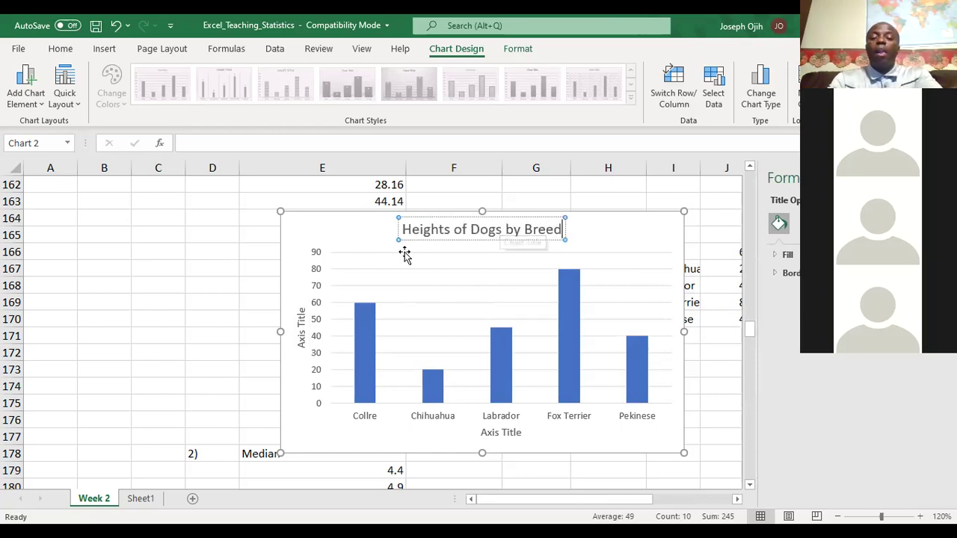
# Step: Name the dog chart's horizontal axis "Breed" and its vertical axis "Height (cm)"
pyautogui.click(365, 416)
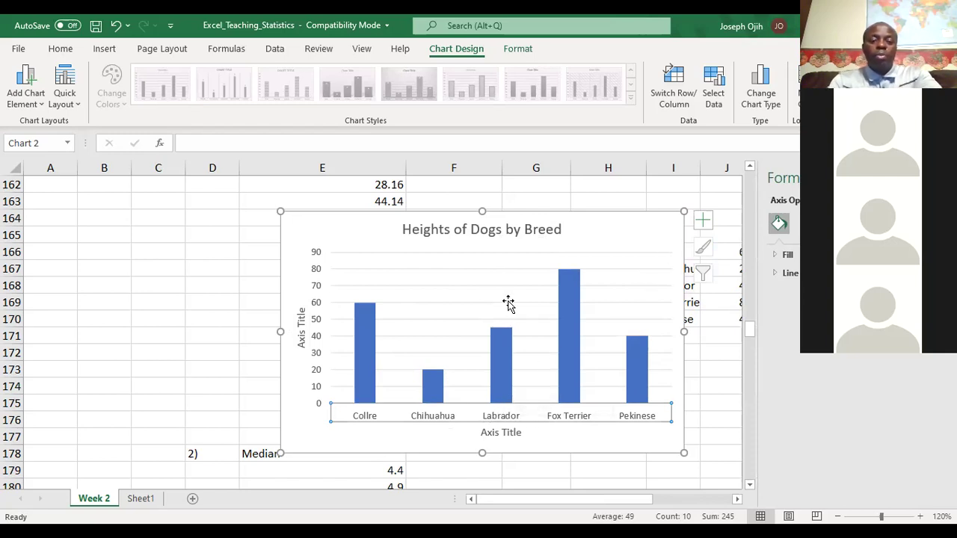
pyautogui.click(496, 433)
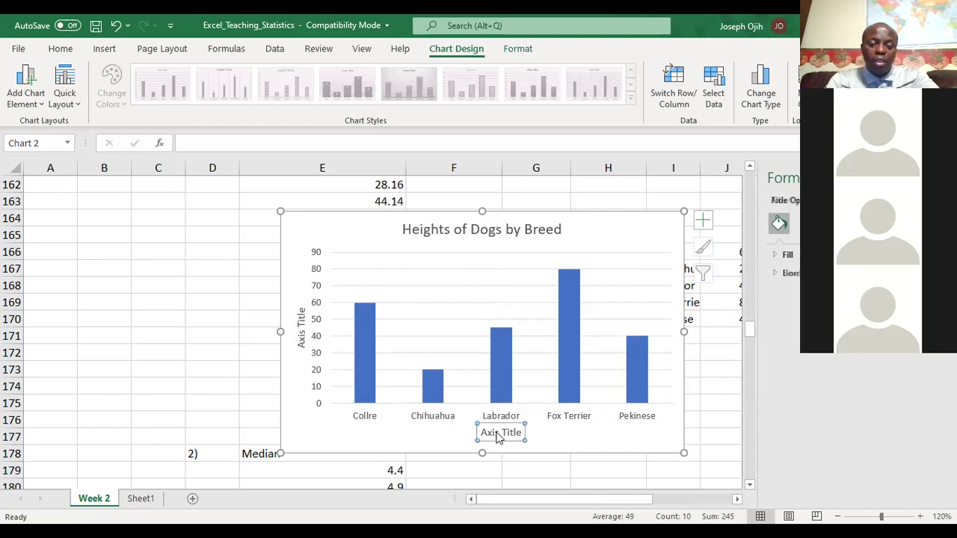
pyautogui.tripleClick(498, 434)
pyautogui.write('Breed')
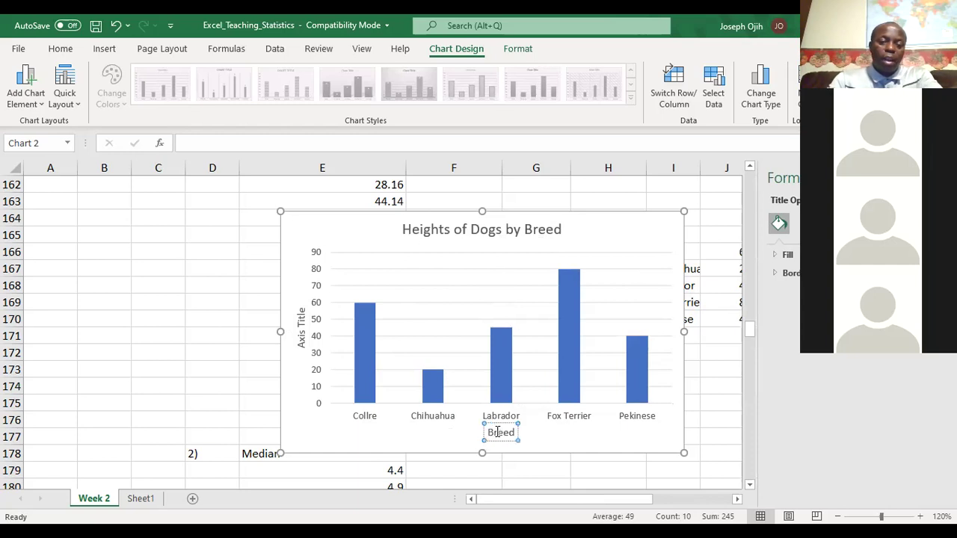
pyautogui.tripleClick(300, 323)
pyautogui.press('BackSpace')
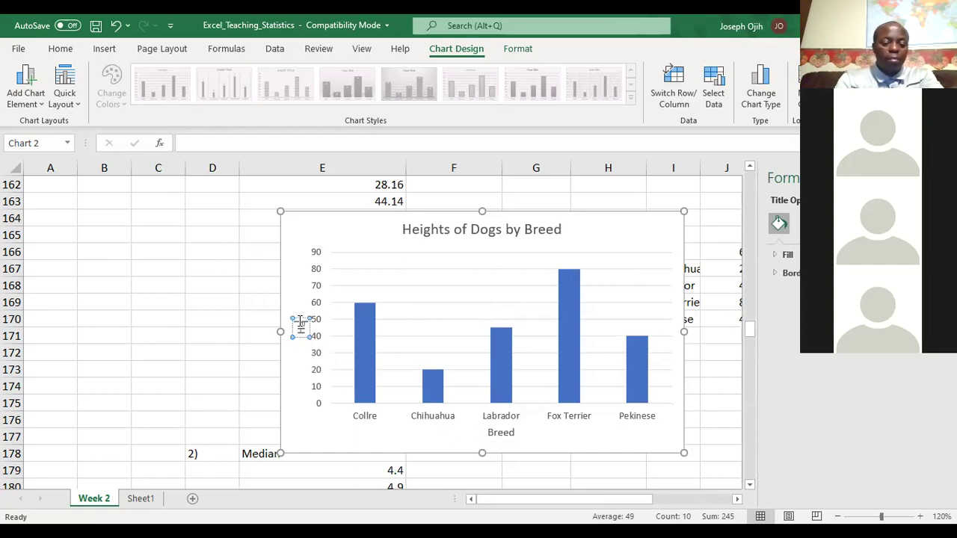
pyautogui.write('Heig')
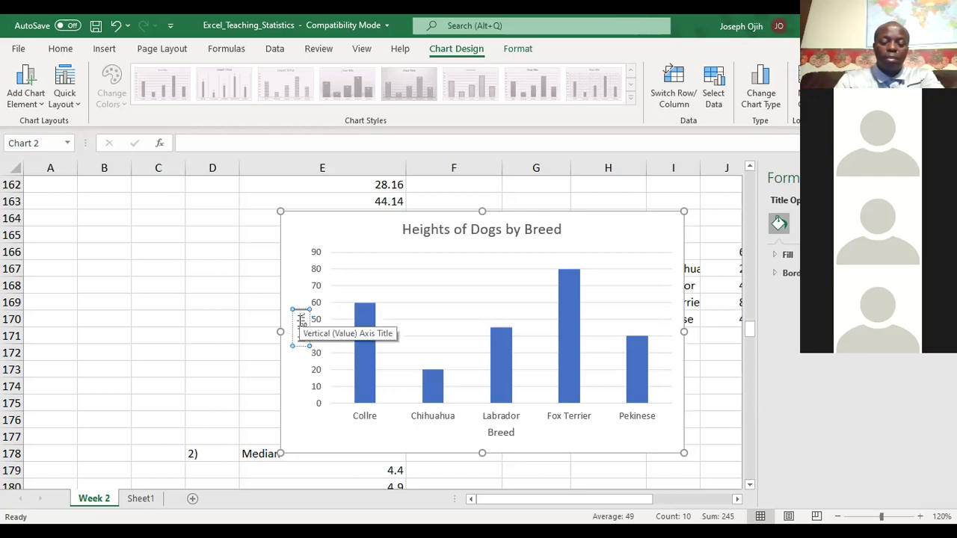
pyautogui.write('ht(c')
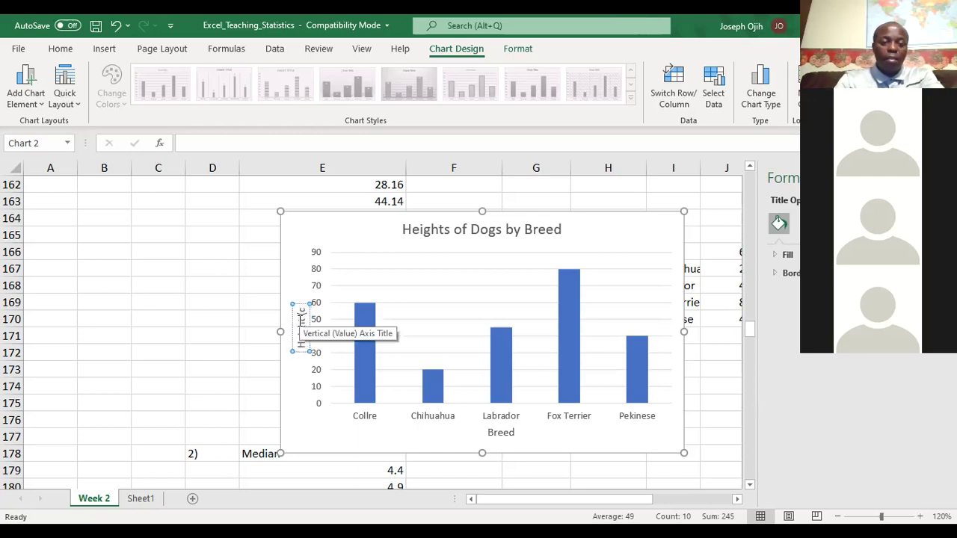
pyautogui.write('m))')
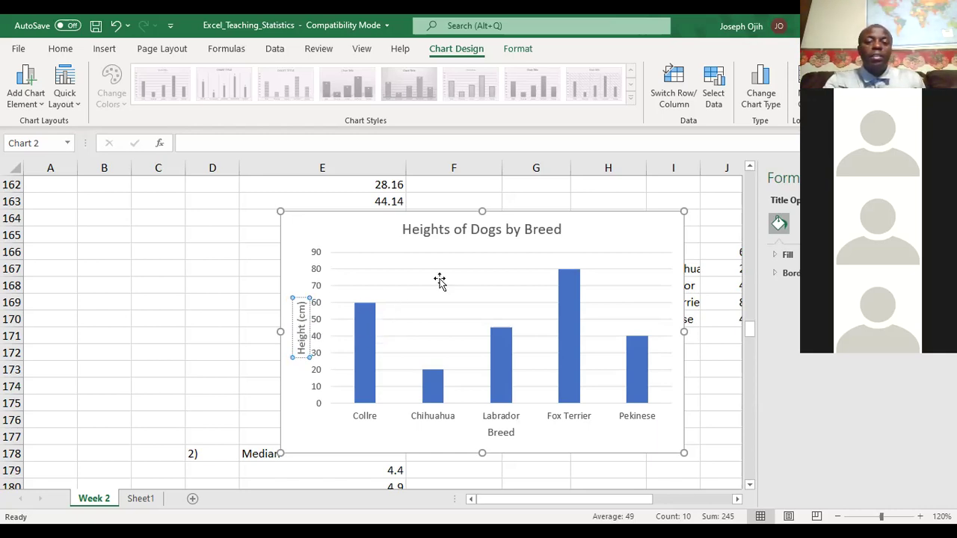
pyautogui.click(677, 404)
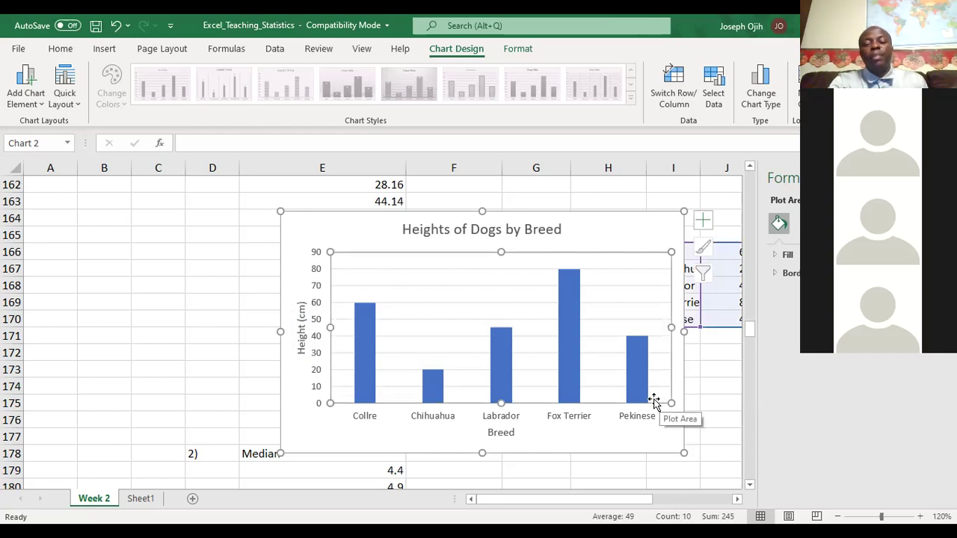
# Step: Slightly reduce the gap width of the dog height data series to make the chart's bars wider
pyautogui.moveTo(633, 388)
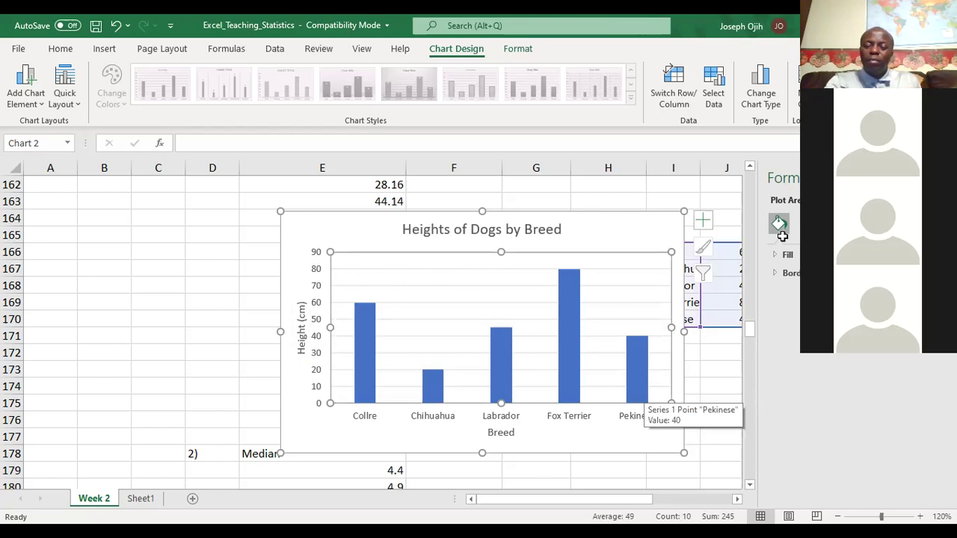
pyautogui.click(640, 374)
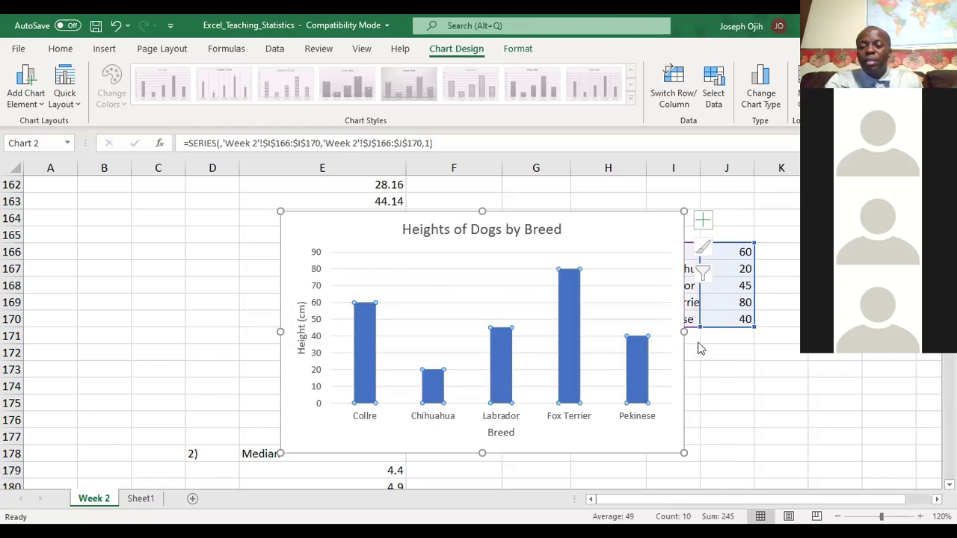
pyautogui.rightClick(642, 374)
pyautogui.click(698, 359)
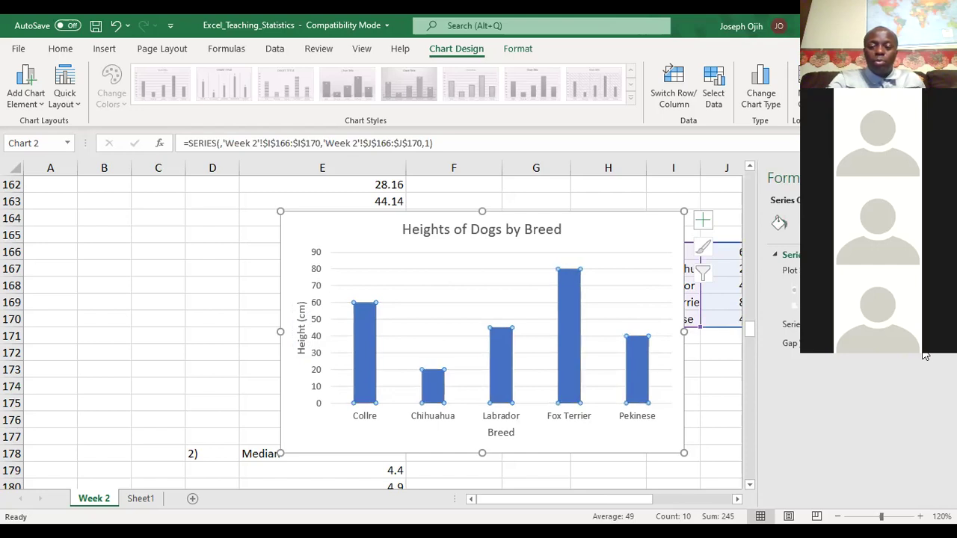
pyautogui.click(925, 354)
pyautogui.click(925, 354)
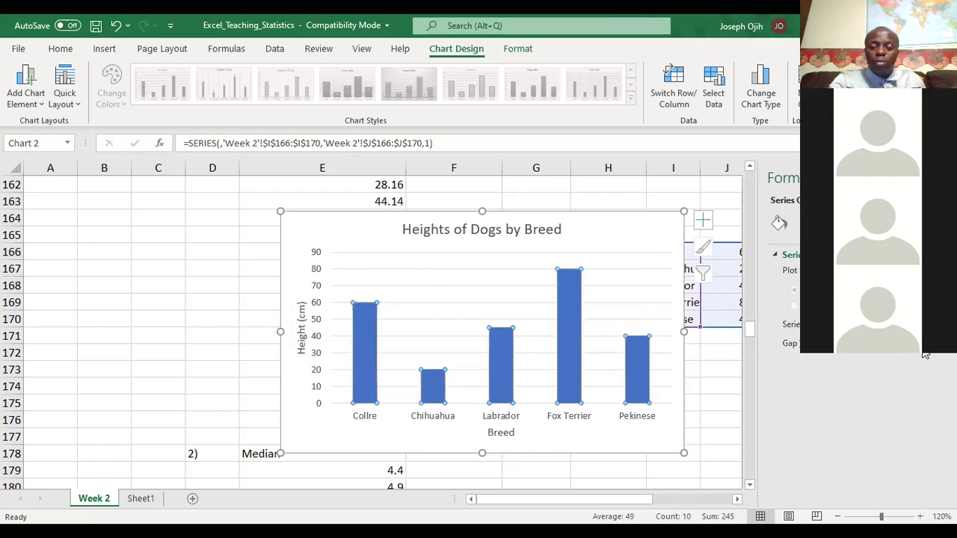
pyautogui.click(925, 354)
pyautogui.click(925, 355)
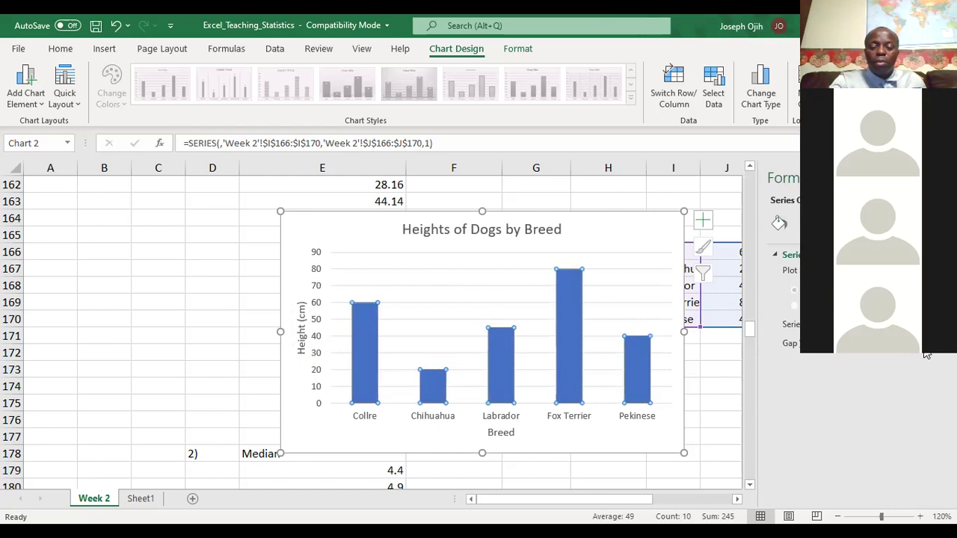
pyautogui.click(550, 318)
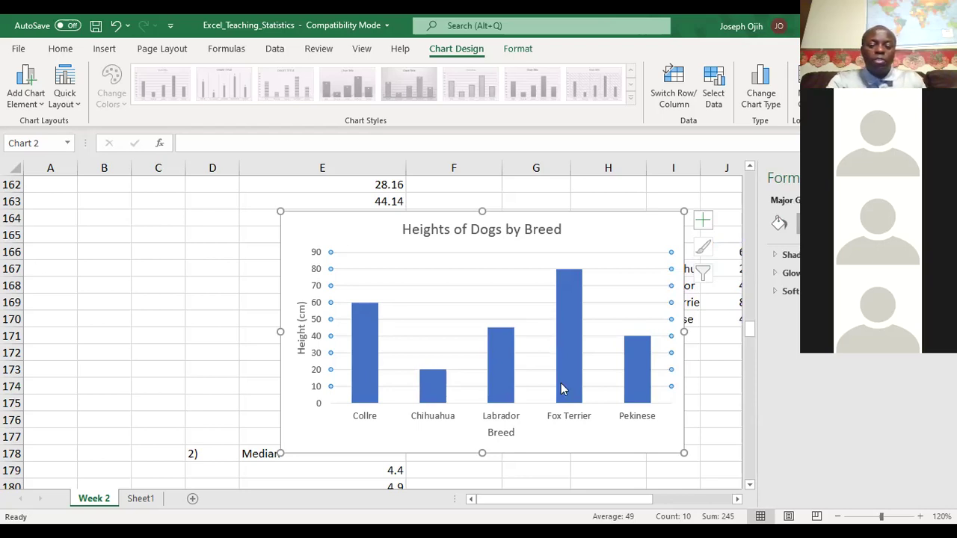
pyautogui.moveTo(567, 275)
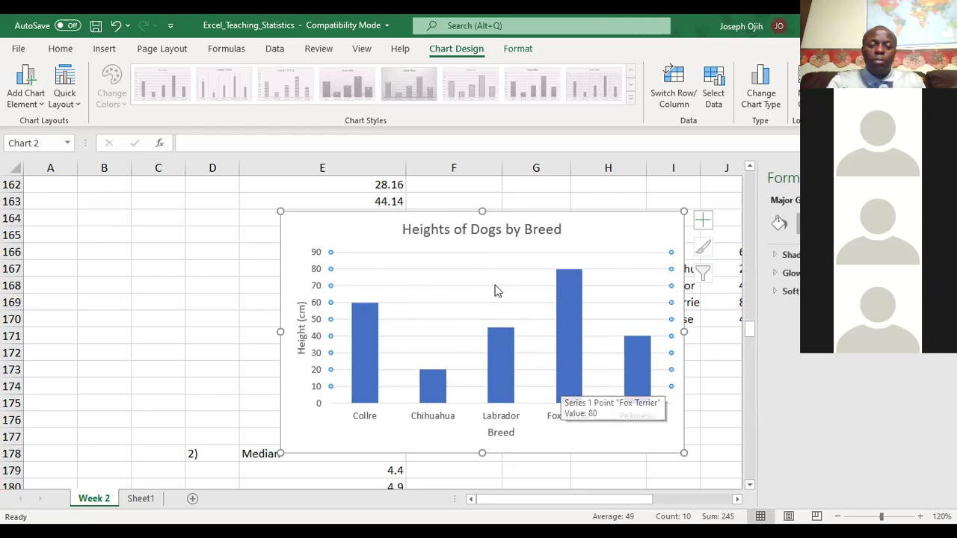
pyautogui.moveTo(363, 344)
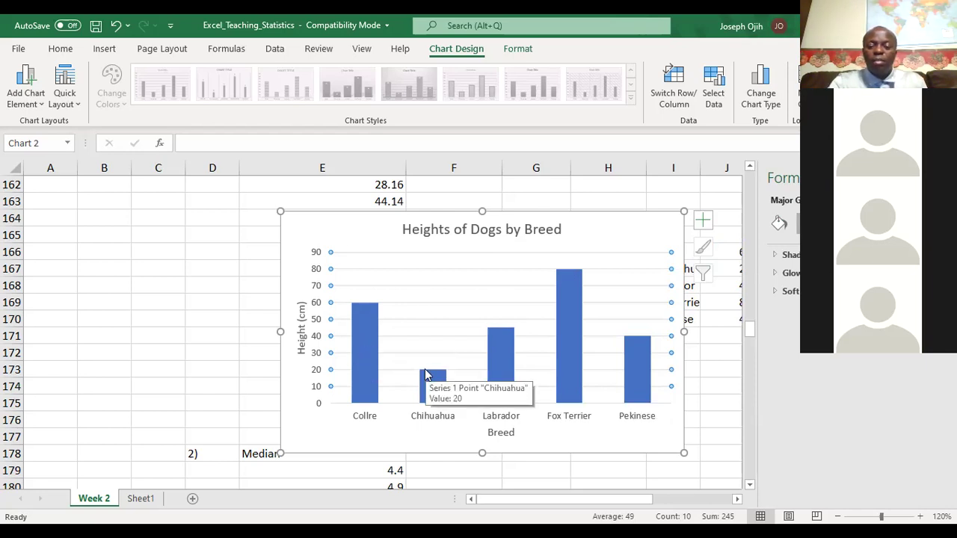
pyautogui.moveTo(514, 377)
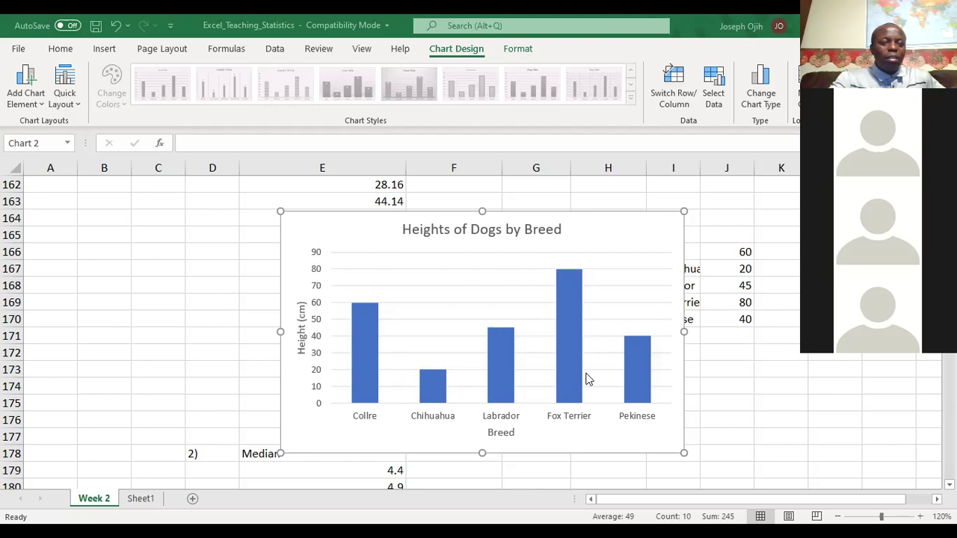
pyautogui.moveTo(580, 376)
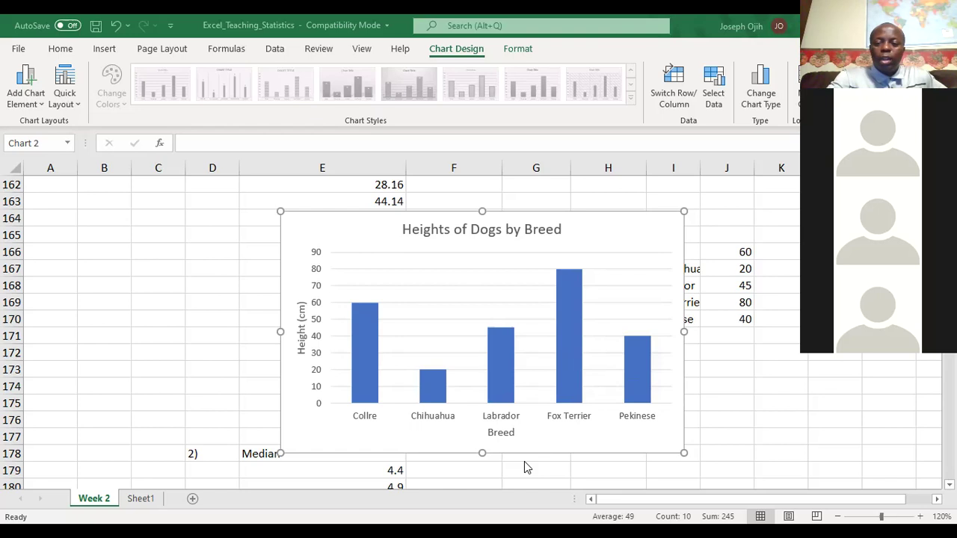
# Step: Switch to the lecture PDF in the browser and go back to the GPS navigators Frequency Polygon example and its midpoint table
pyautogui.hotkey('alt', 'Tab')
pyautogui.scroll(-1, 573, 395)
pyautogui.scroll(15, 570, 396)
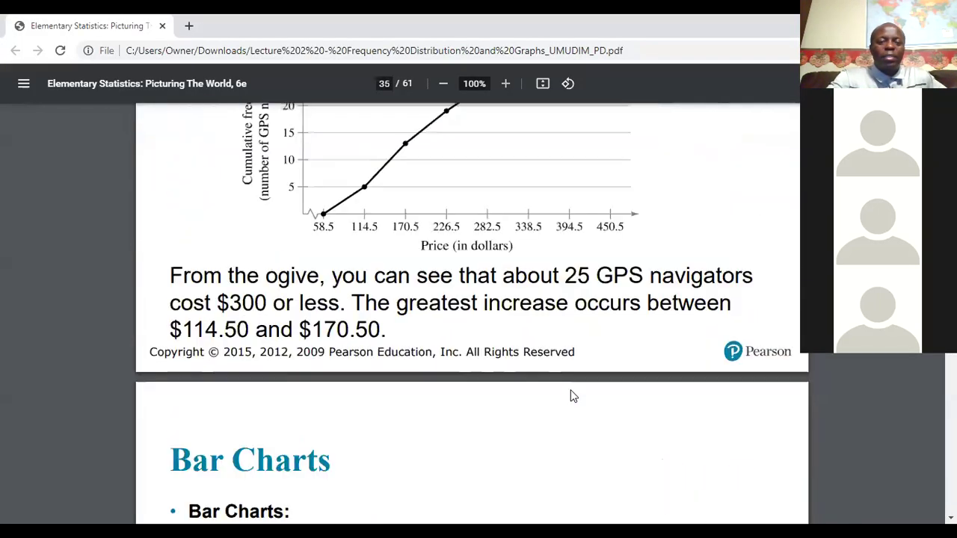
pyautogui.scroll(15, 573, 396)
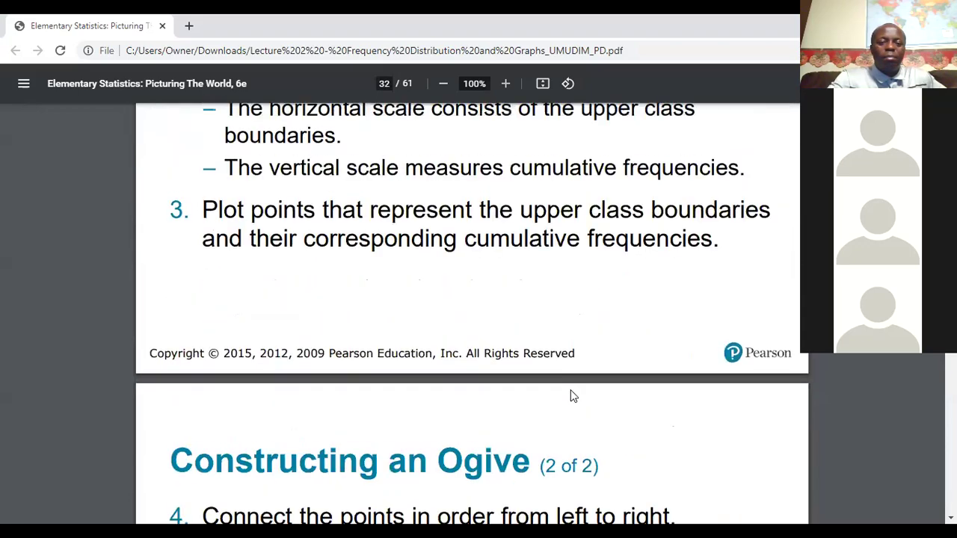
pyautogui.scroll(15, 572, 396)
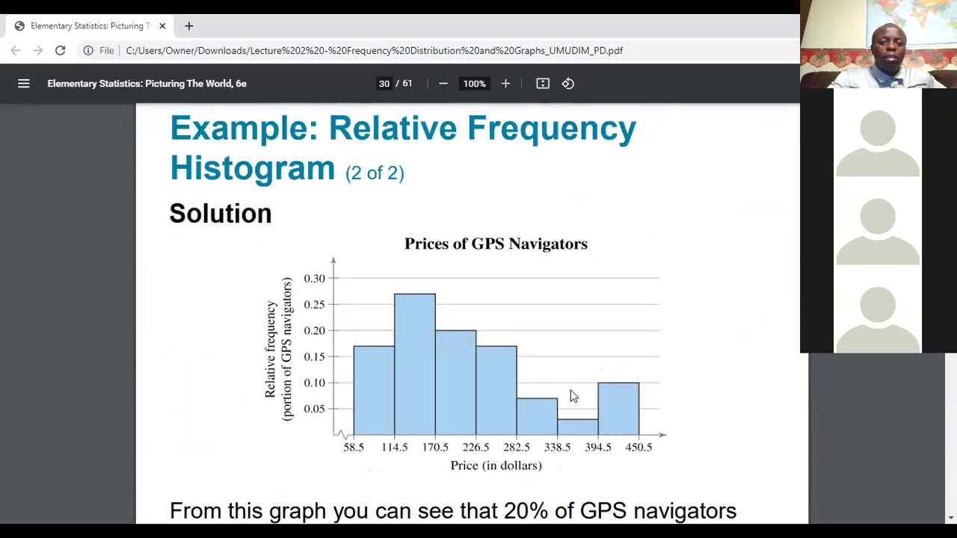
pyautogui.scroll(3, 573, 397)
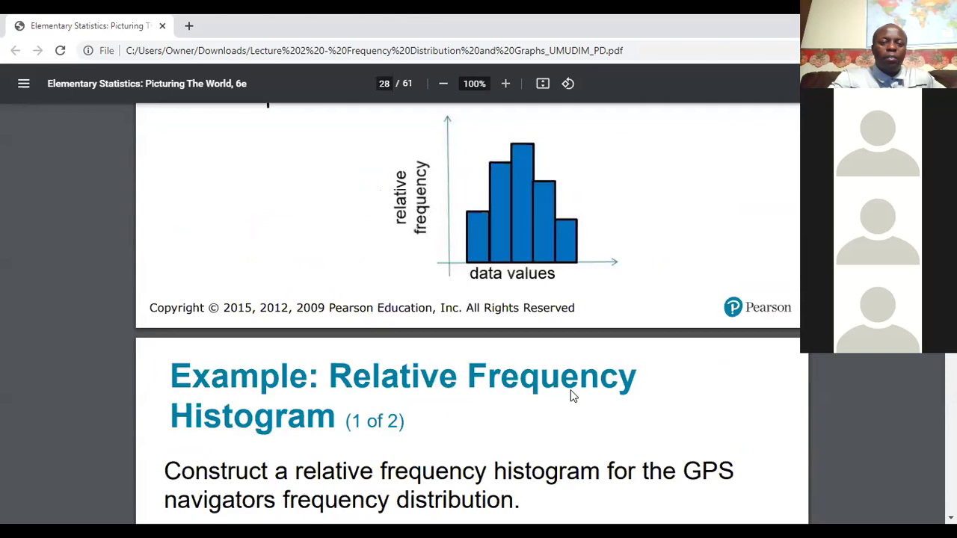
pyautogui.scroll(5, 572, 396)
pyautogui.scroll(-1, 572, 396)
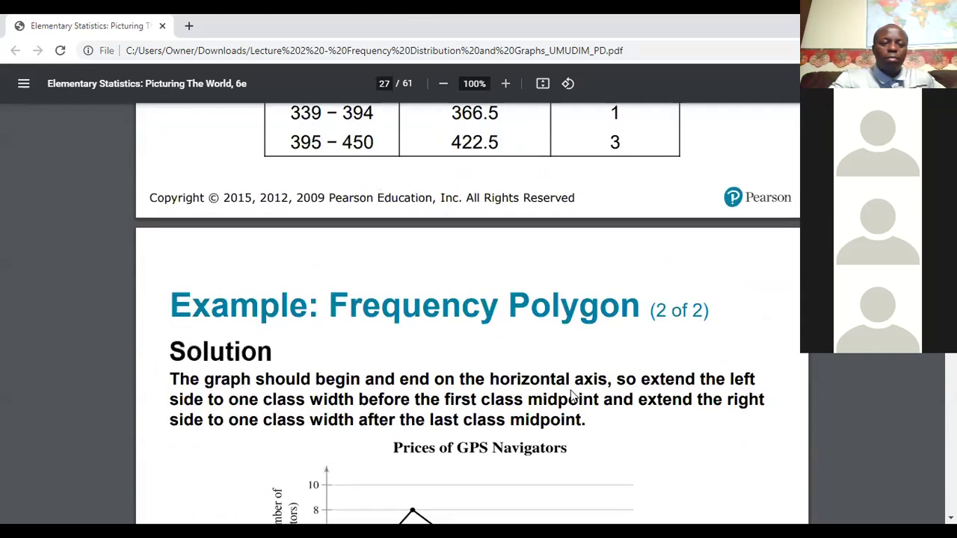
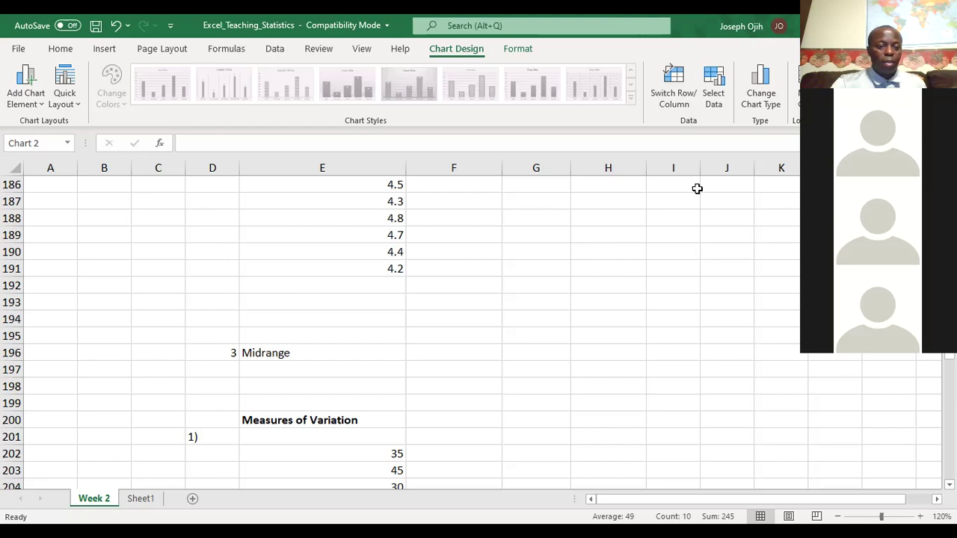
# Step: On Sheet1 of the Excel workbook, enter the column headings "Midpoint" in C339 and "f" in D339
pyautogui.scroll(-6, 510, 237)
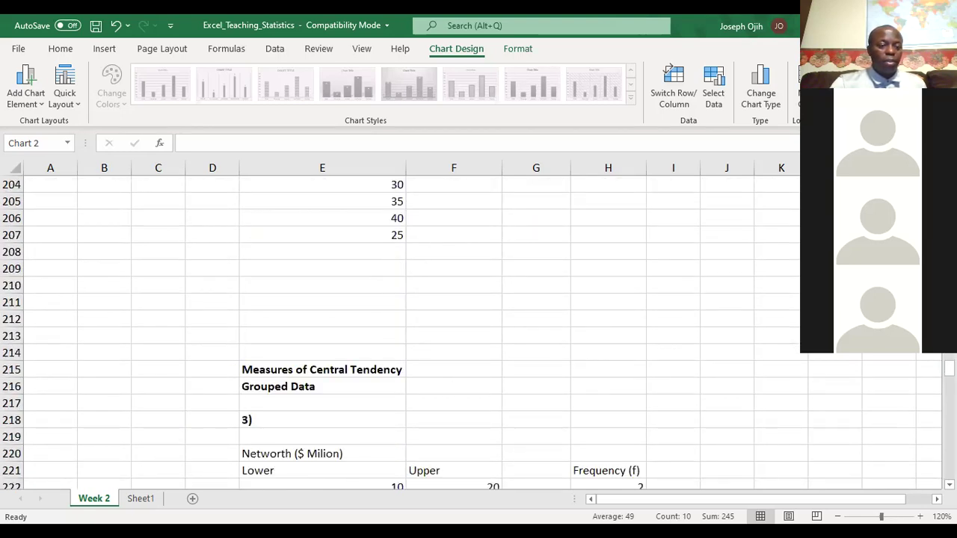
pyautogui.click(139, 499)
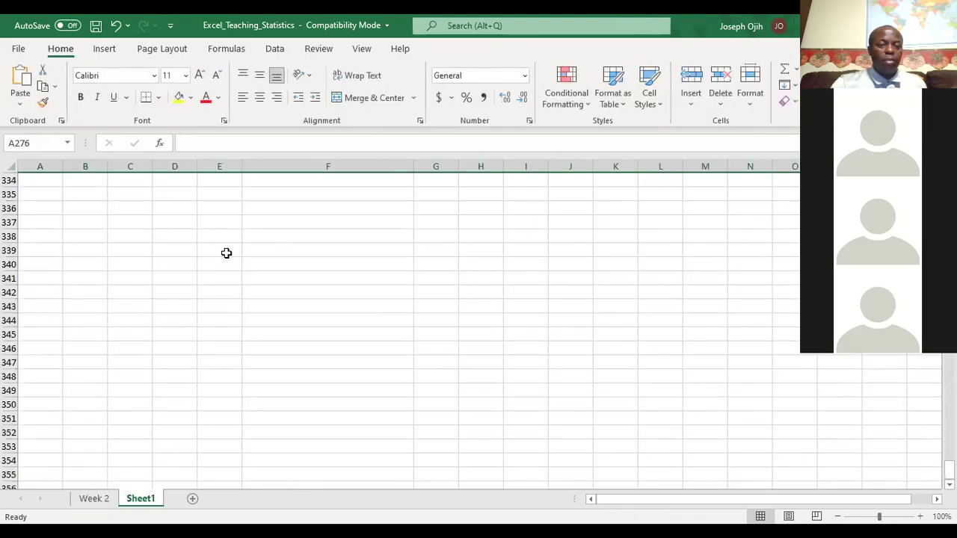
pyautogui.click(129, 246)
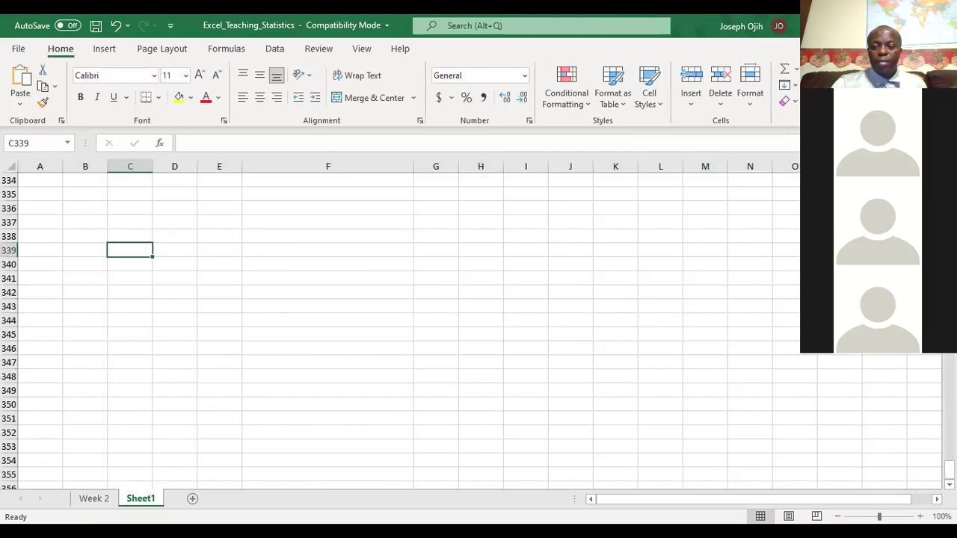
pyautogui.click(920, 517)
pyautogui.click(920, 516)
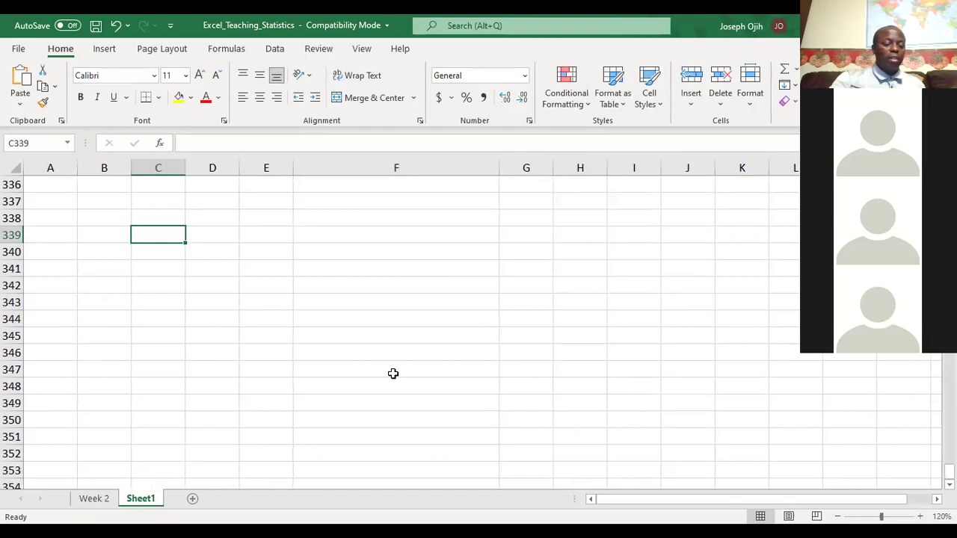
pyautogui.write('M')
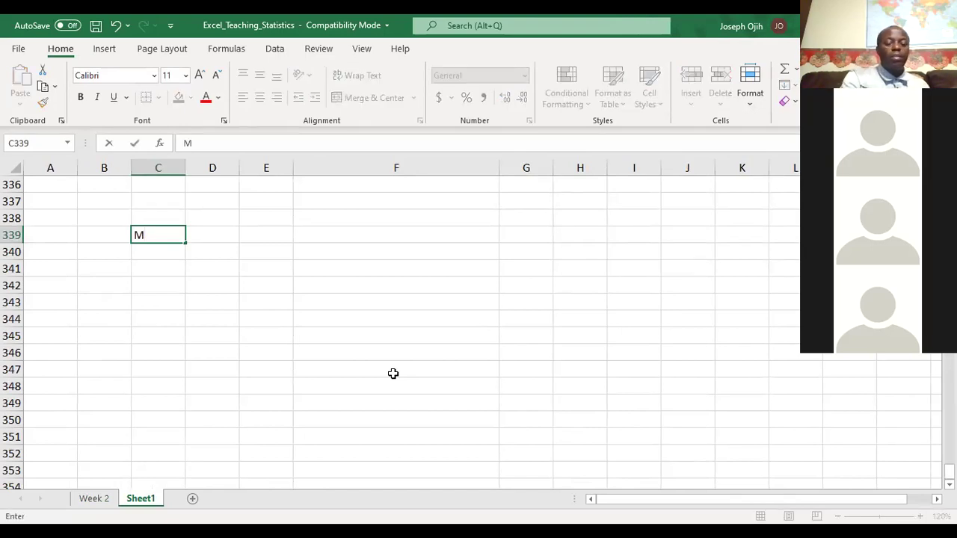
pyautogui.write('idpoint')
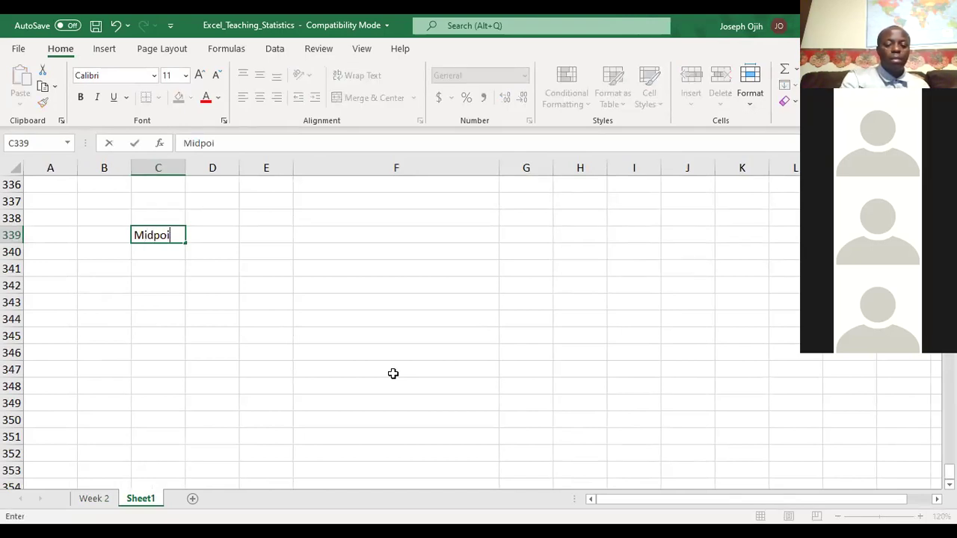
pyautogui.click(204, 233)
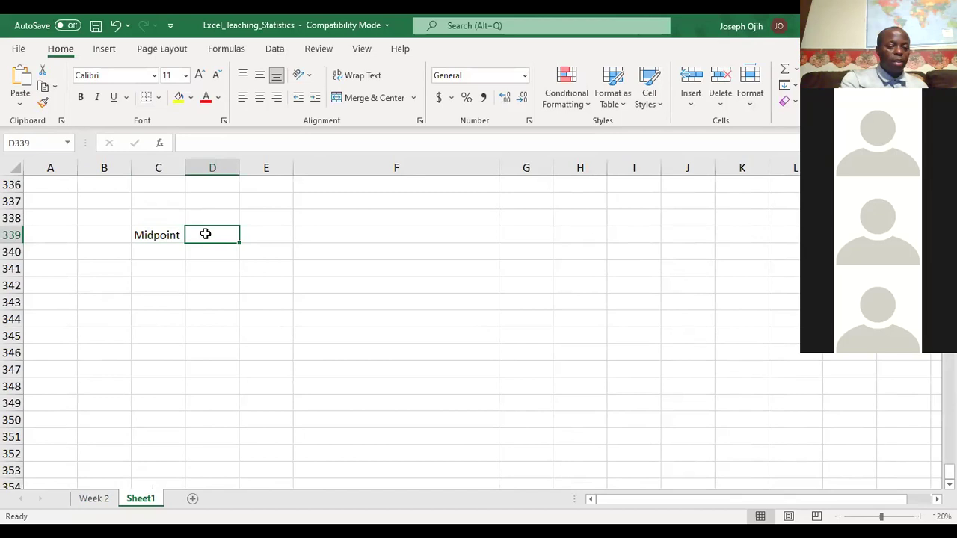
pyautogui.write('f')
# Step: Enter the first four class midpoints, 86.5, 142.5, 198.5 and 254.5, in cells C340 to C343 under the Midpoint heading
pyautogui.click(156, 252)
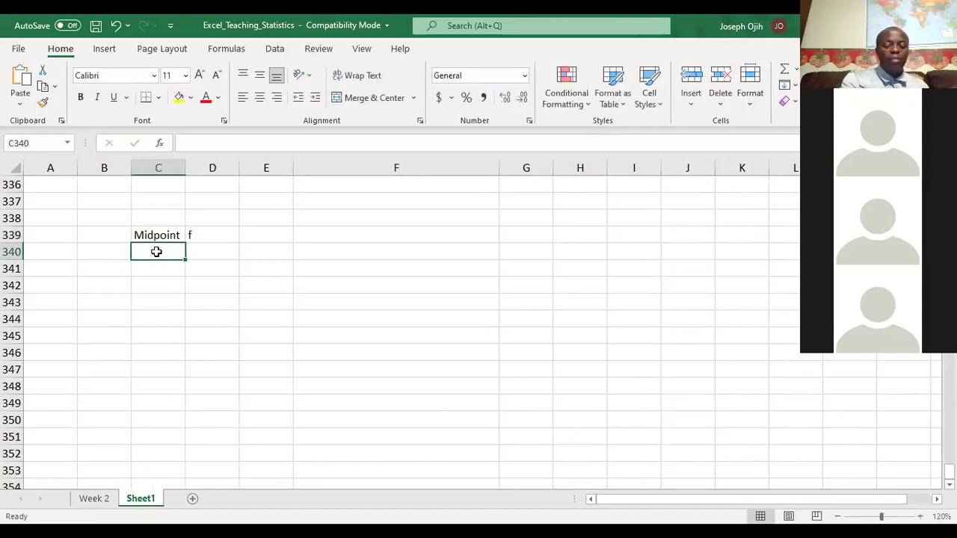
pyautogui.write('86.')
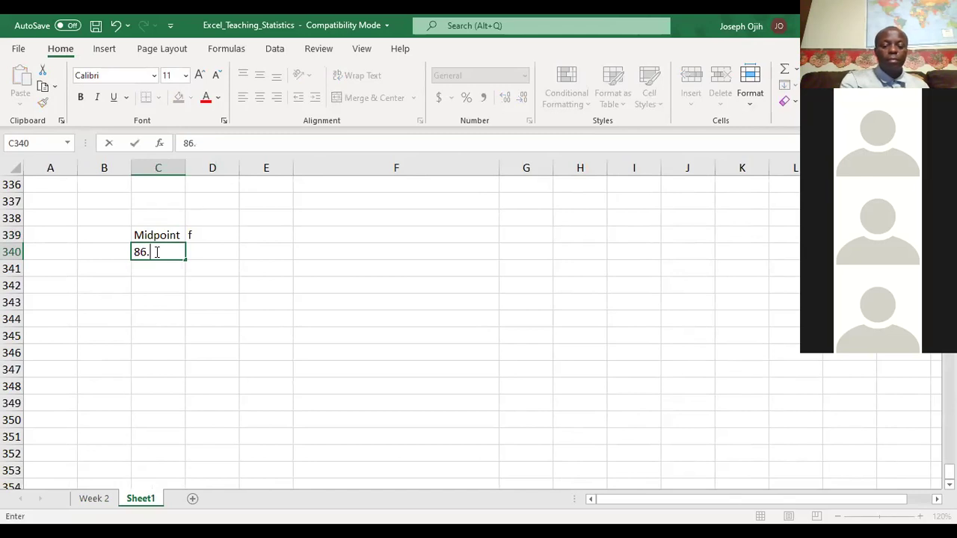
pyautogui.write('5')
pyautogui.press('Return')
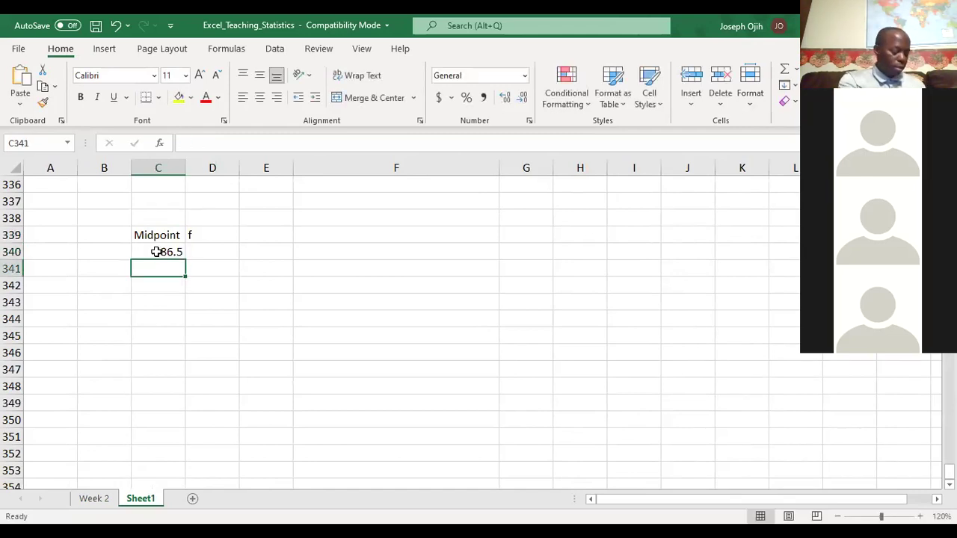
pyautogui.write('1')
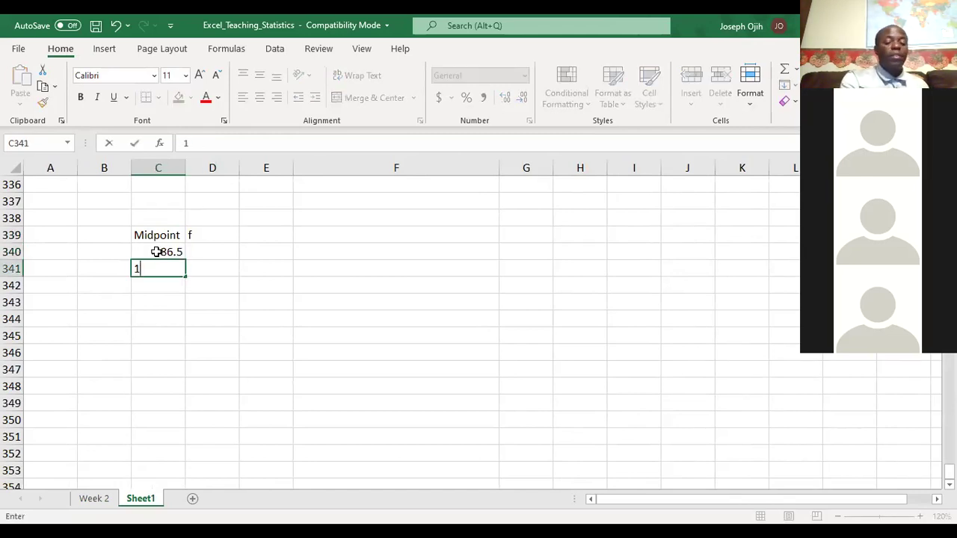
pyautogui.write('42.5')
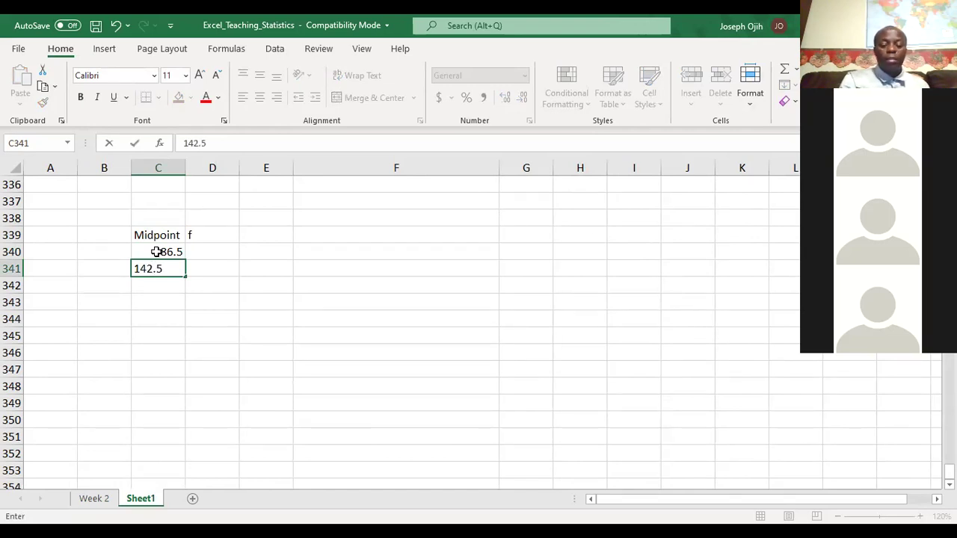
pyautogui.press('Return')
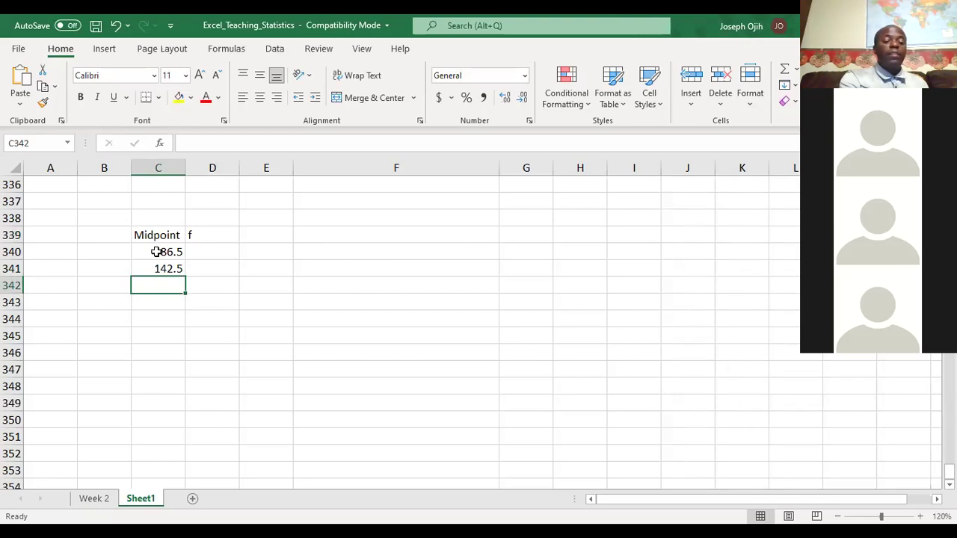
pyautogui.write('198.5')
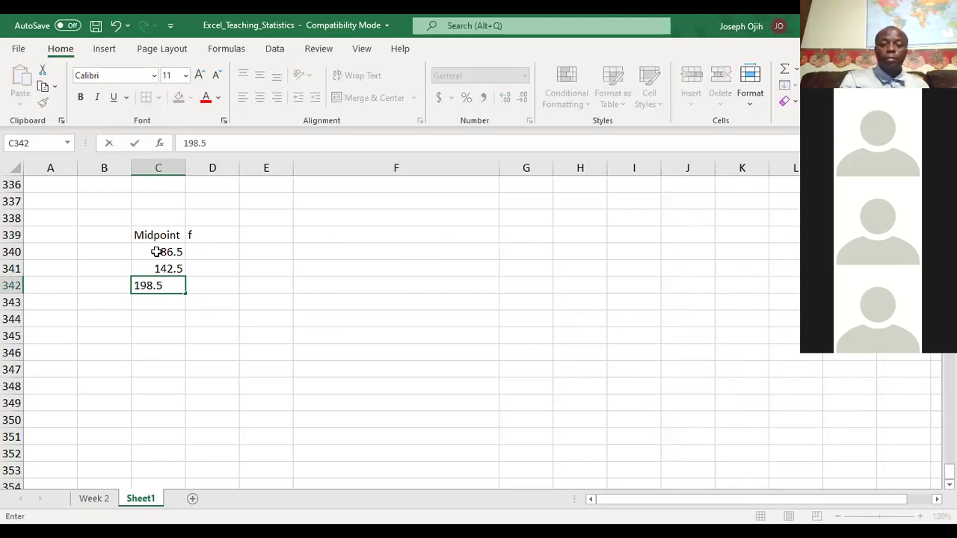
pyautogui.press('Return')
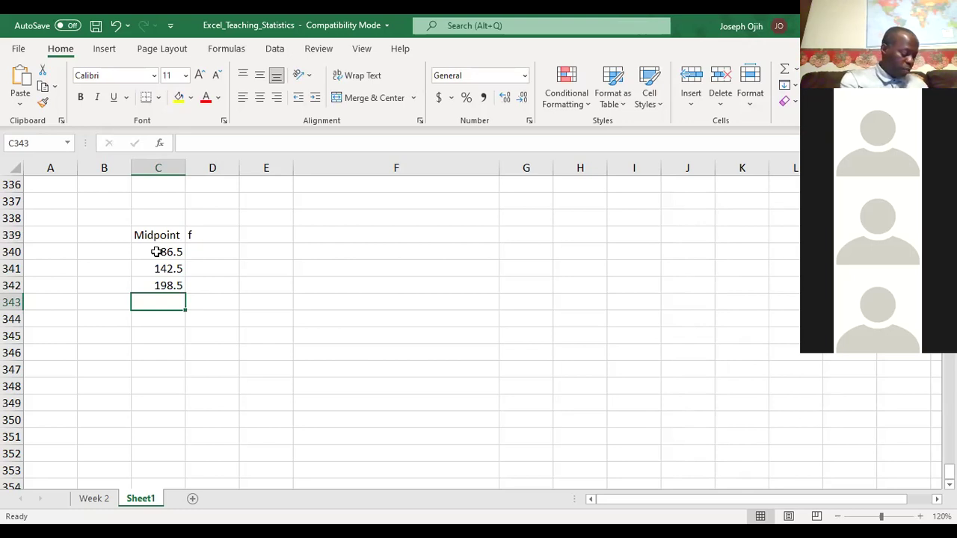
pyautogui.write('25')
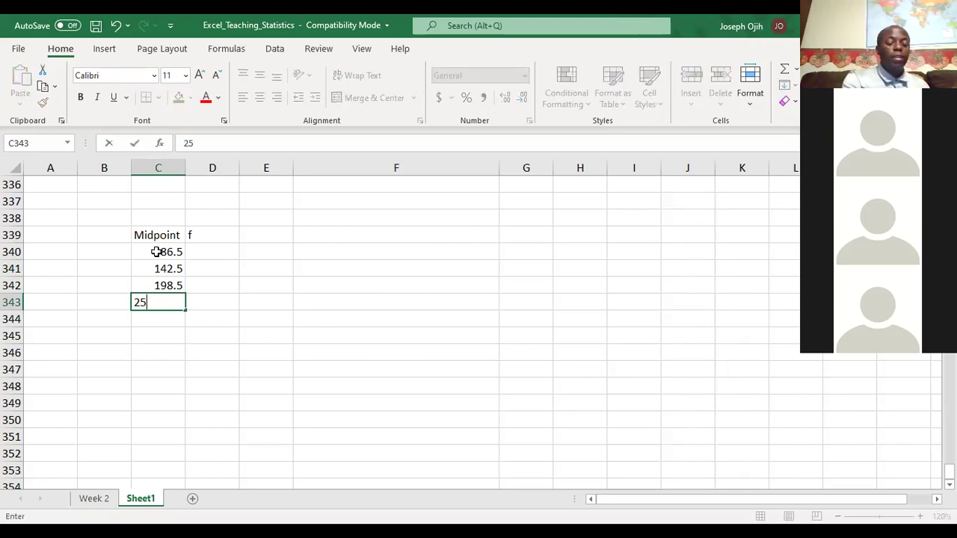
pyautogui.write('4.5')
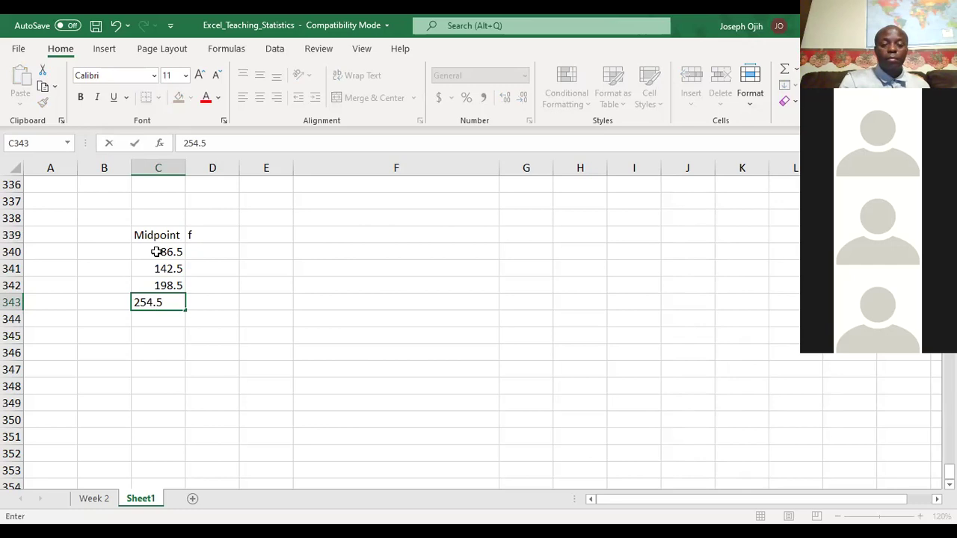
pyautogui.press('Return')
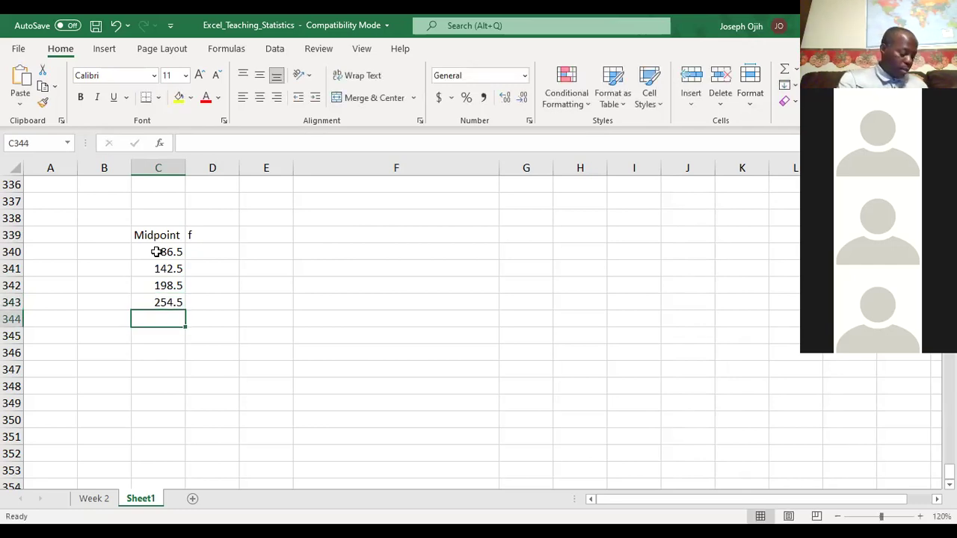
# Step: Complete the Midpoint column by entering 310.5, 366.5 and 422.5 in cells C344 to C346
pyautogui.write('31')
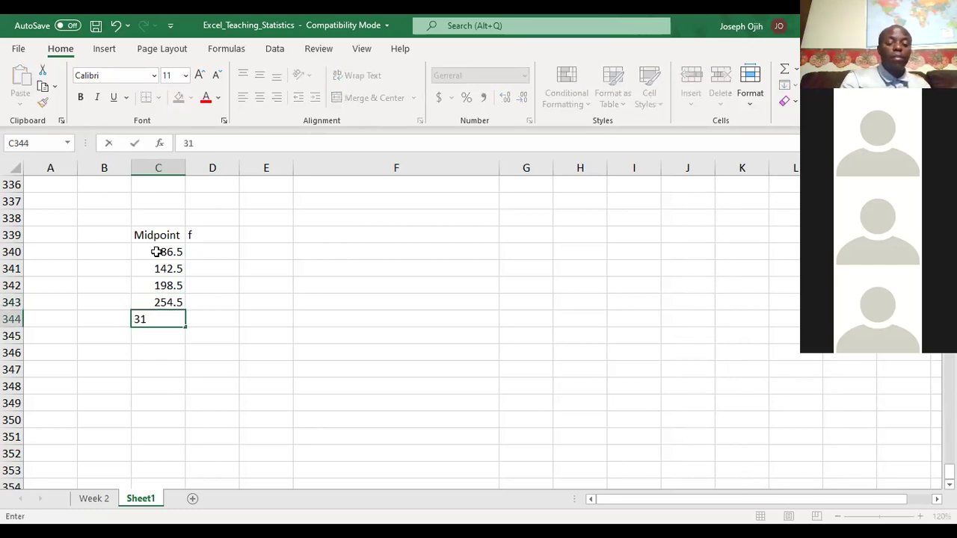
pyautogui.write('0.5')
pyautogui.press('Return')
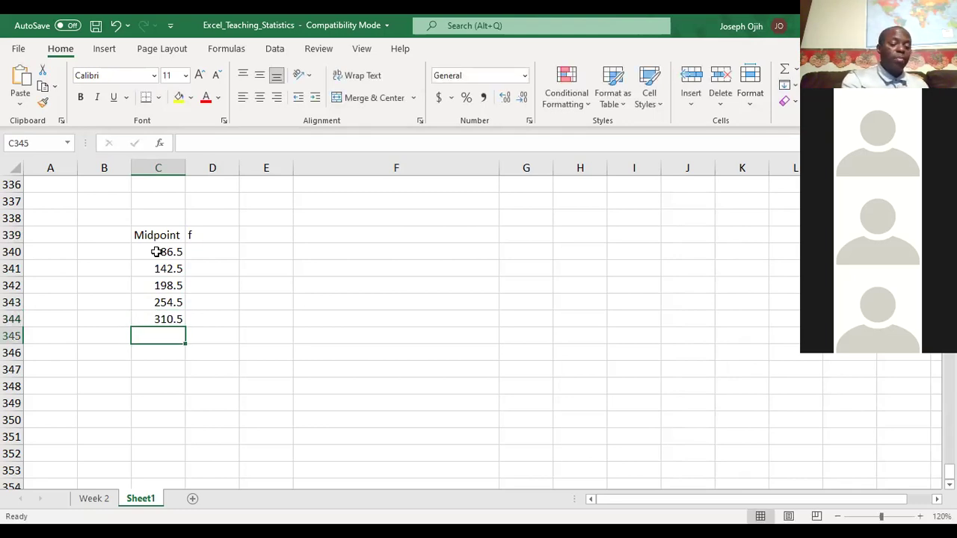
pyautogui.write('366')
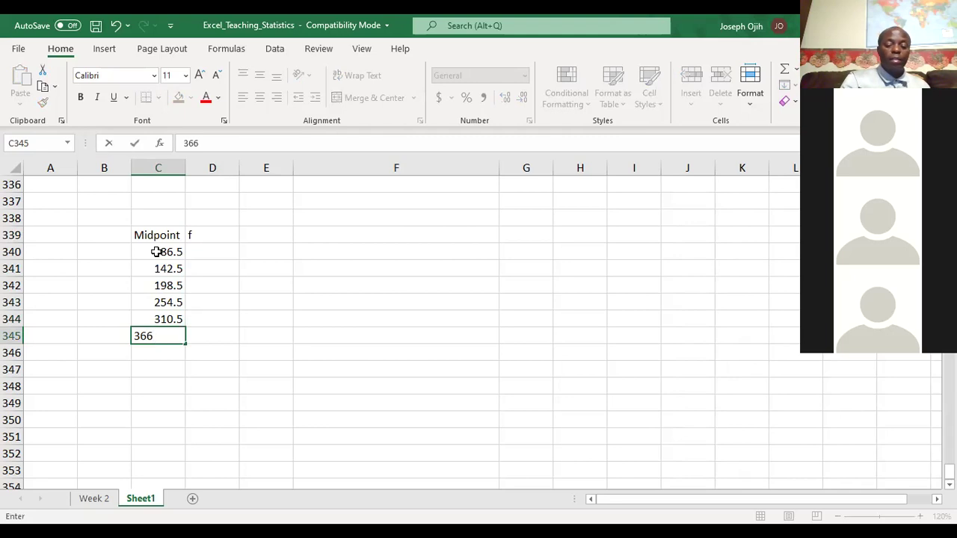
pyautogui.write('.5')
pyautogui.hotkey('ctrl', 'Return')
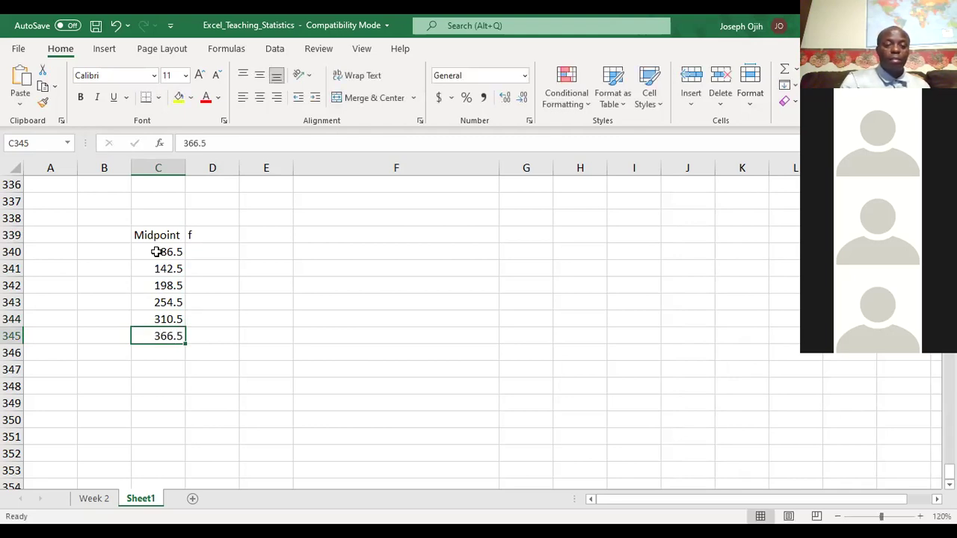
pyautogui.press('Down')
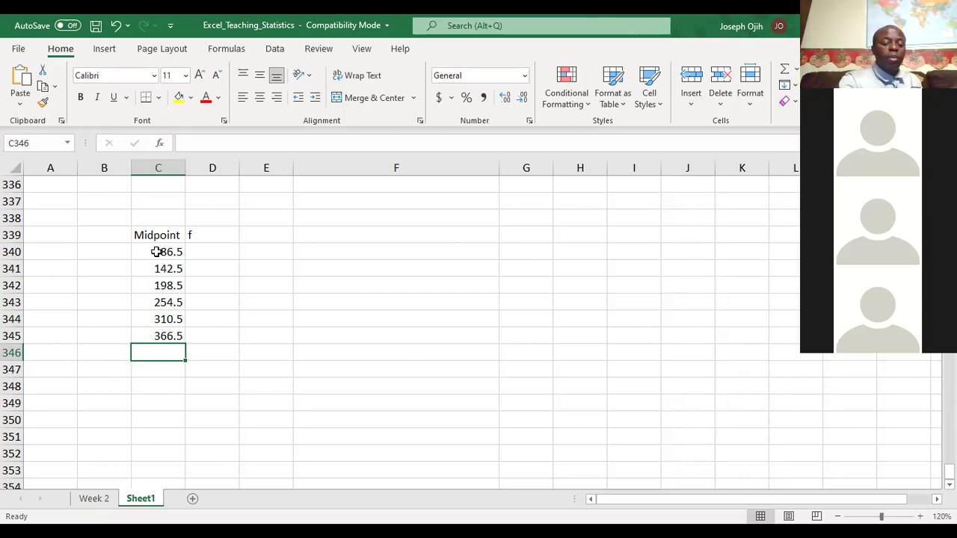
pyautogui.write('422.5')
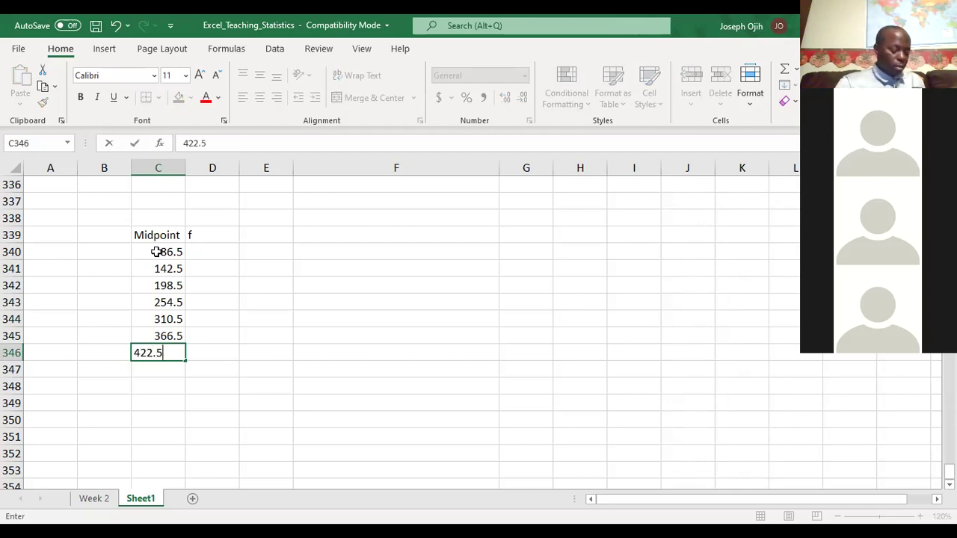
pyautogui.click(195, 374)
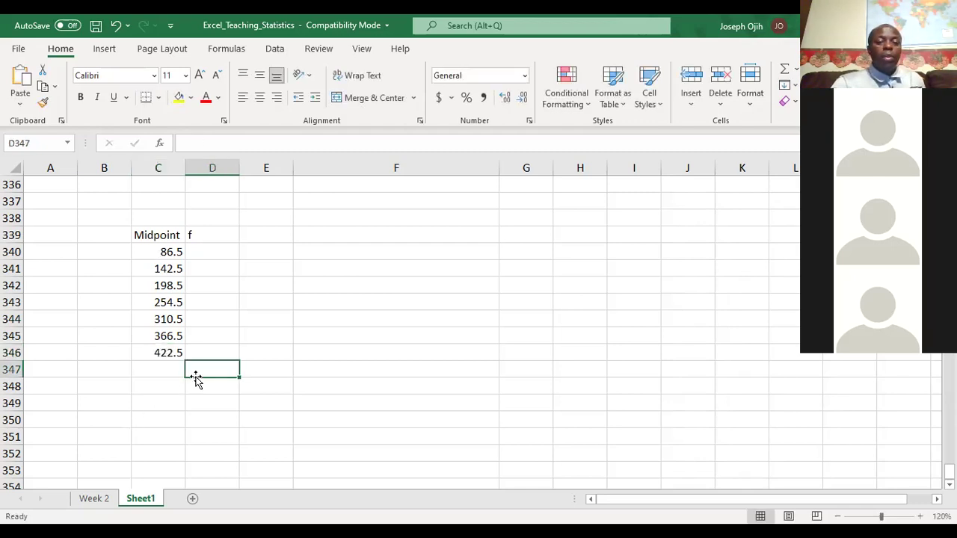
# Step: Enter the frequencies 5, 8, 6, 5, 2, 1 and 3 in cells D340 to D346 under the f heading
pyautogui.click(225, 252)
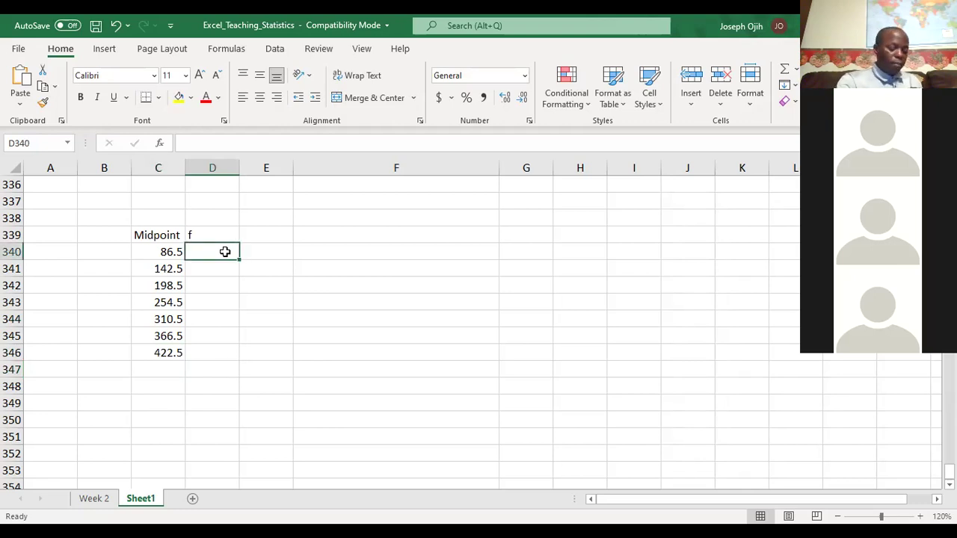
pyautogui.write('5')
pyautogui.press('Return')
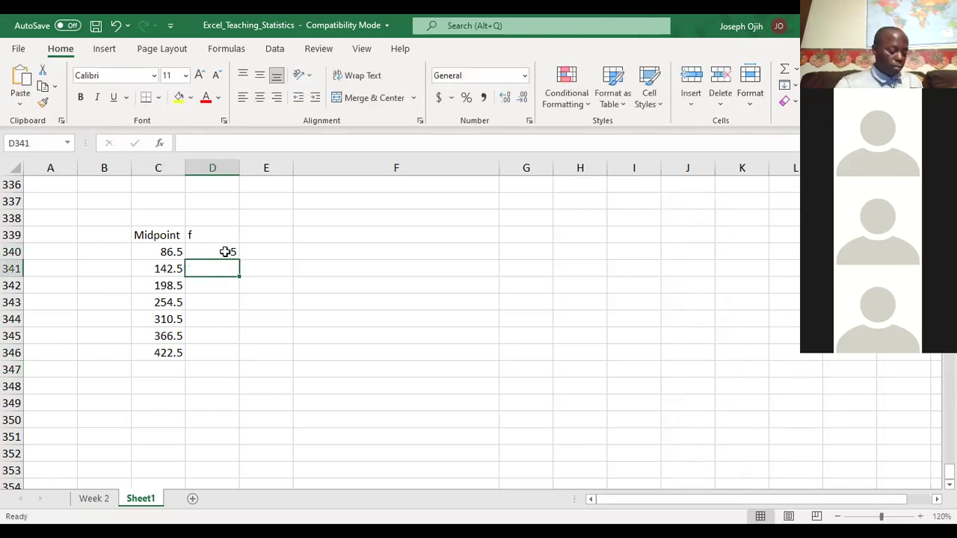
pyautogui.write('8')
pyautogui.press('Return')
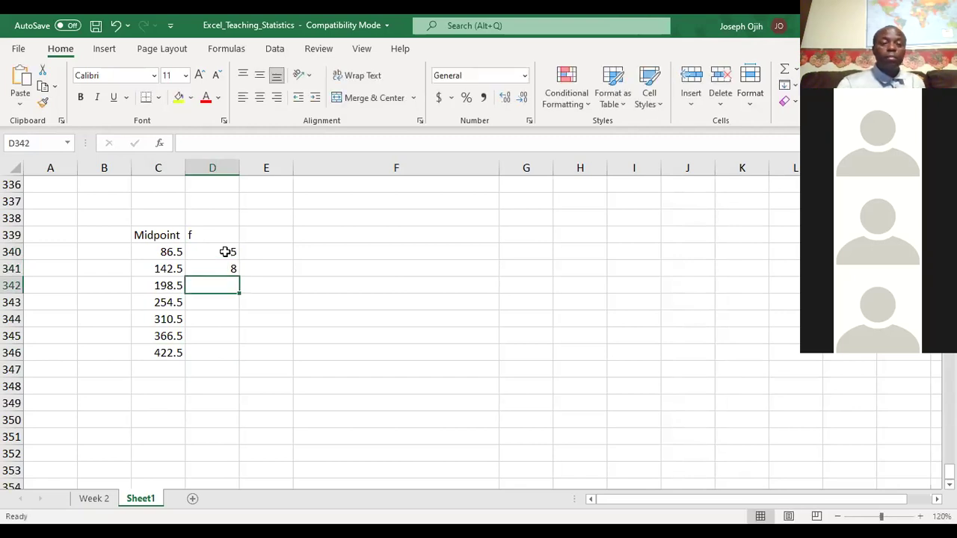
pyautogui.write('6')
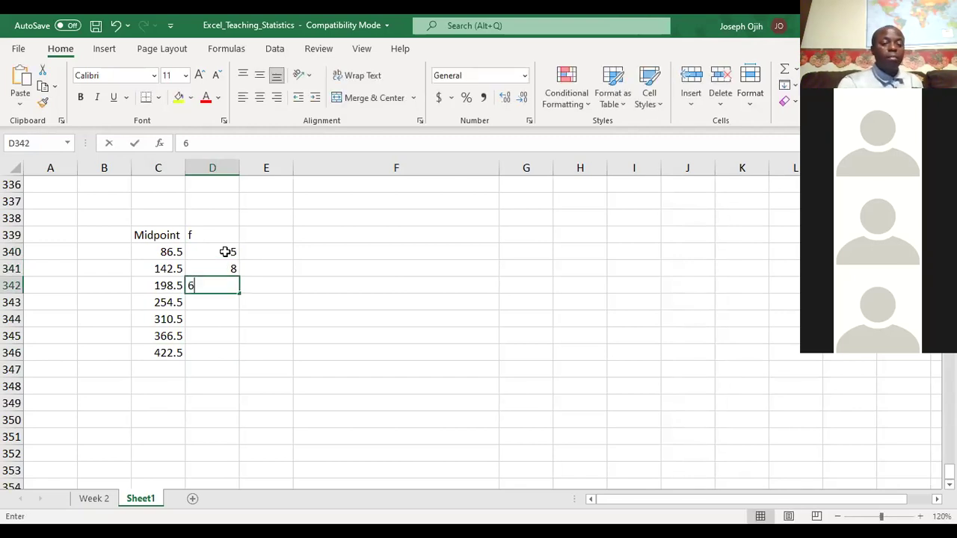
pyautogui.press('Return')
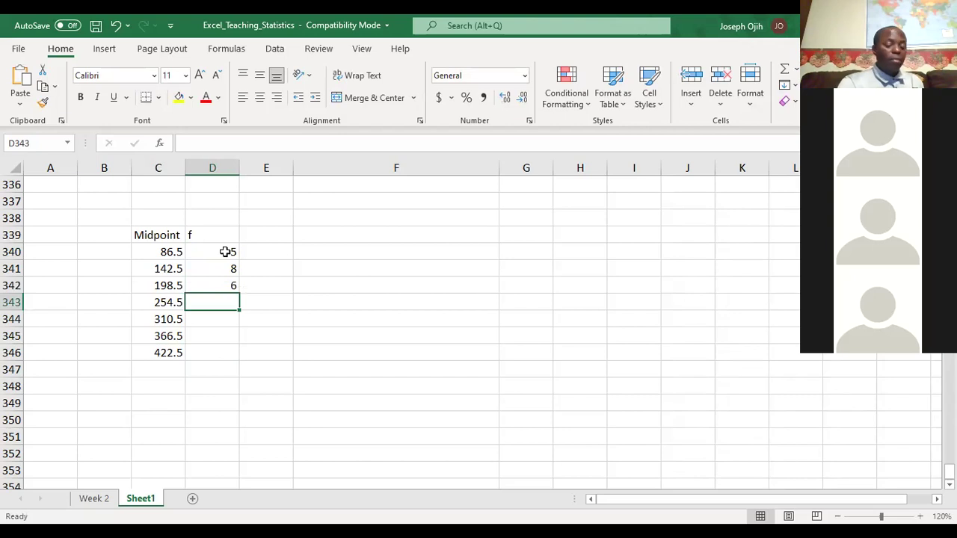
pyautogui.write('5')
pyautogui.press('Return')
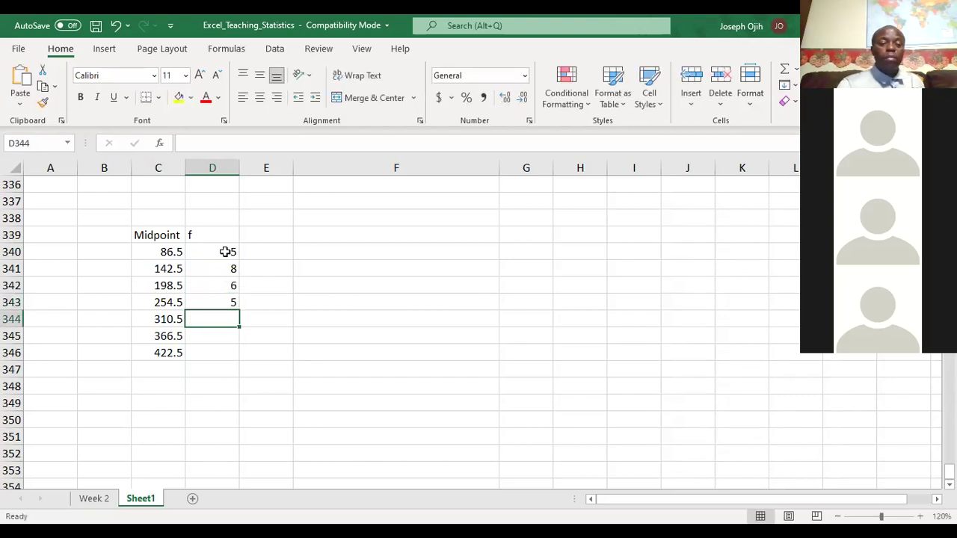
pyautogui.write('2')
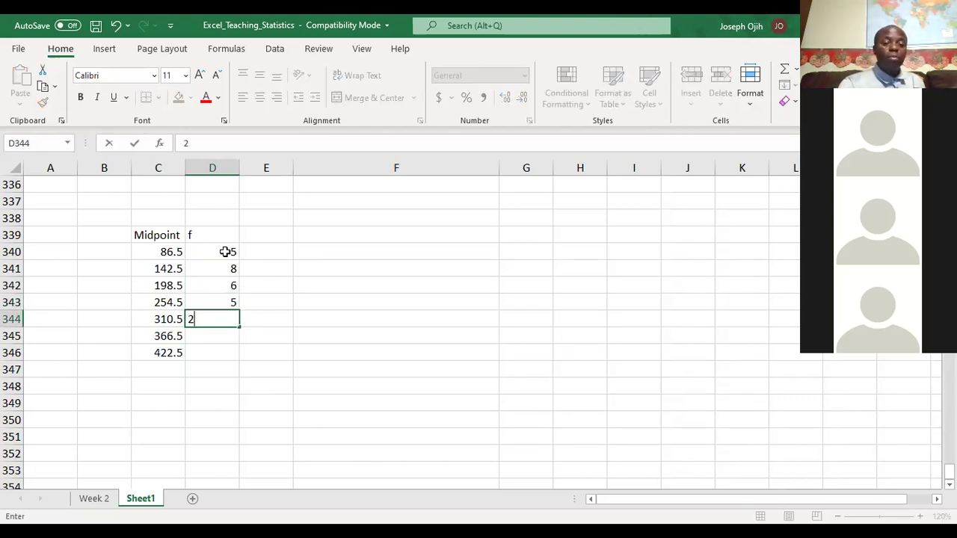
pyautogui.press('Return')
pyautogui.write('1')
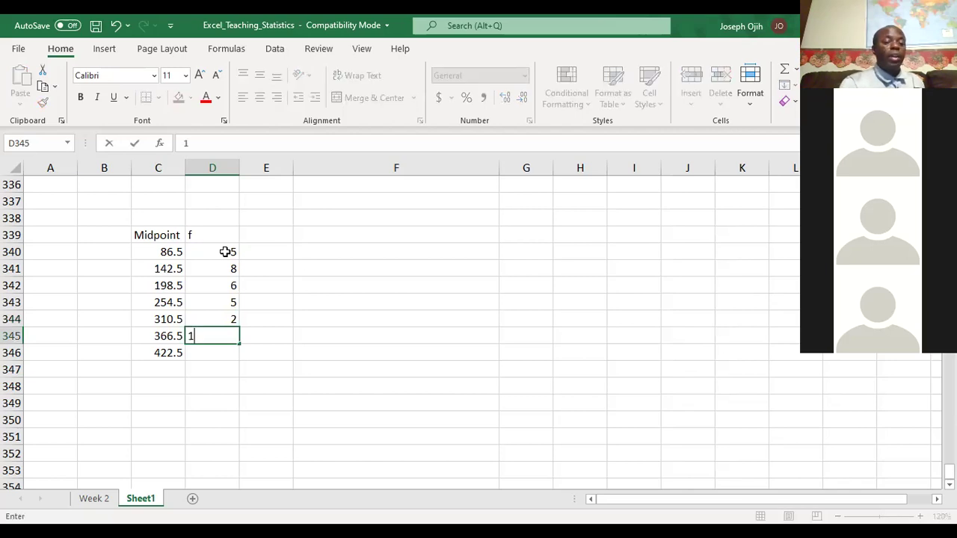
pyautogui.press('Return')
pyautogui.write('3')
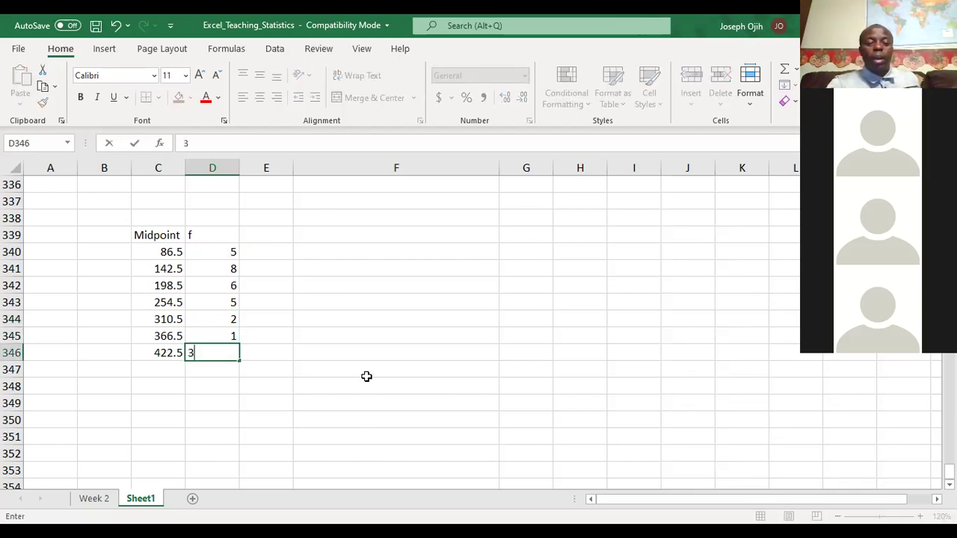
pyautogui.moveTo(367, 375); pyautogui.dragTo(367, 352)
# Step: Try plotting the midpoint and frequency data in C340:D346 as a 100% stacked line chart with markers, and delete the chart
pyautogui.moveTo(173, 246); pyautogui.dragTo(228, 351)
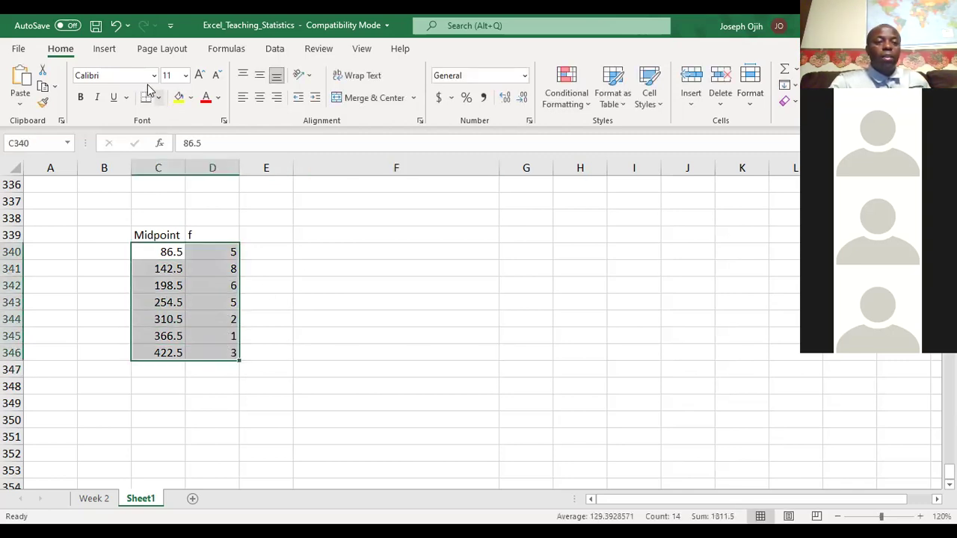
pyautogui.click(108, 50)
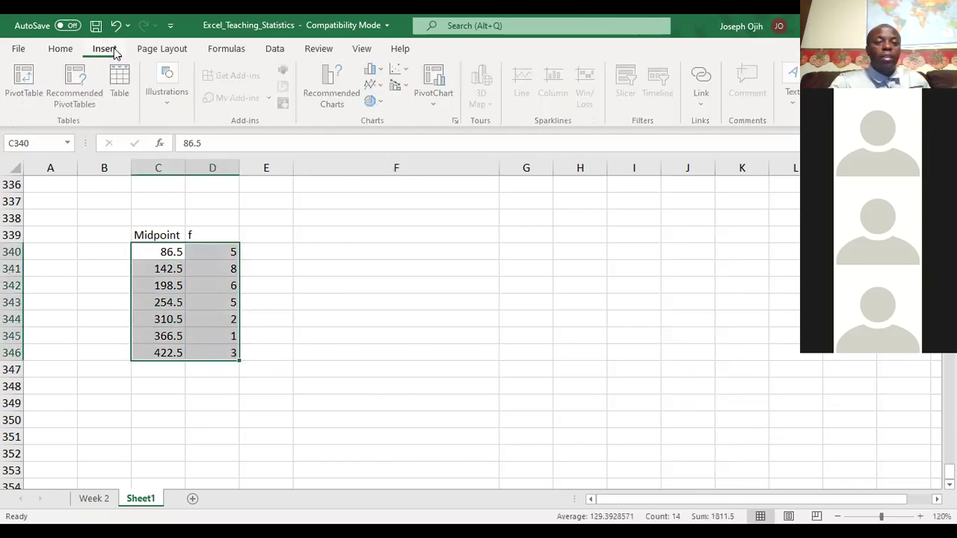
pyautogui.click(381, 86)
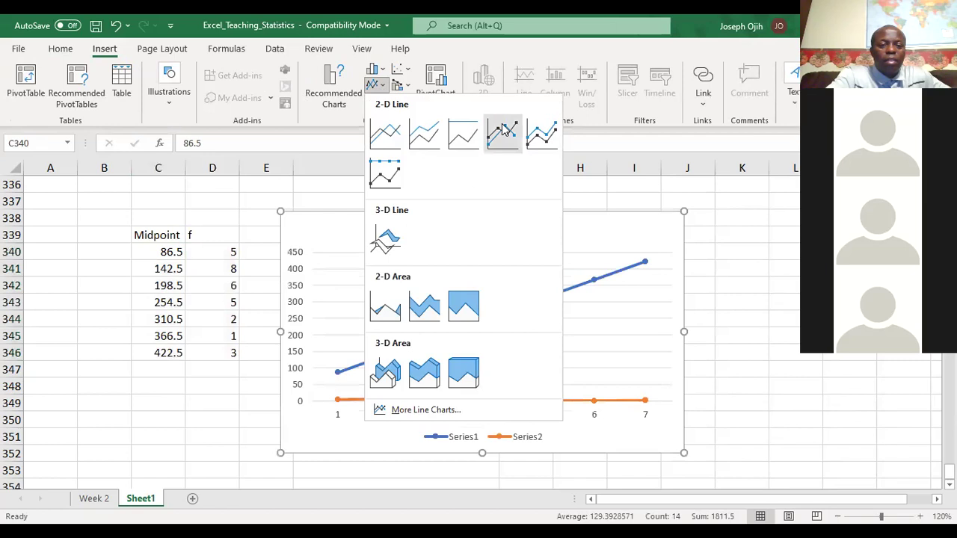
pyautogui.click(402, 70)
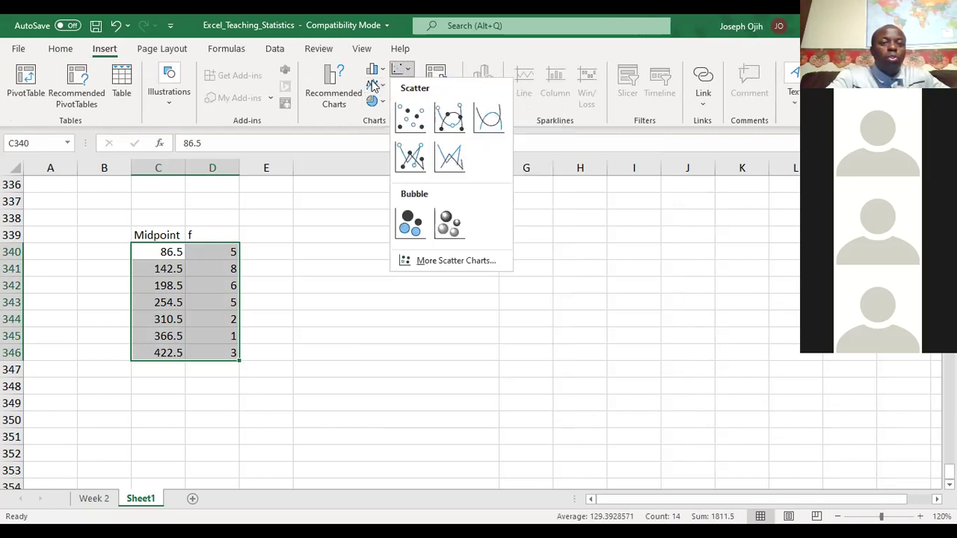
pyautogui.click(373, 86)
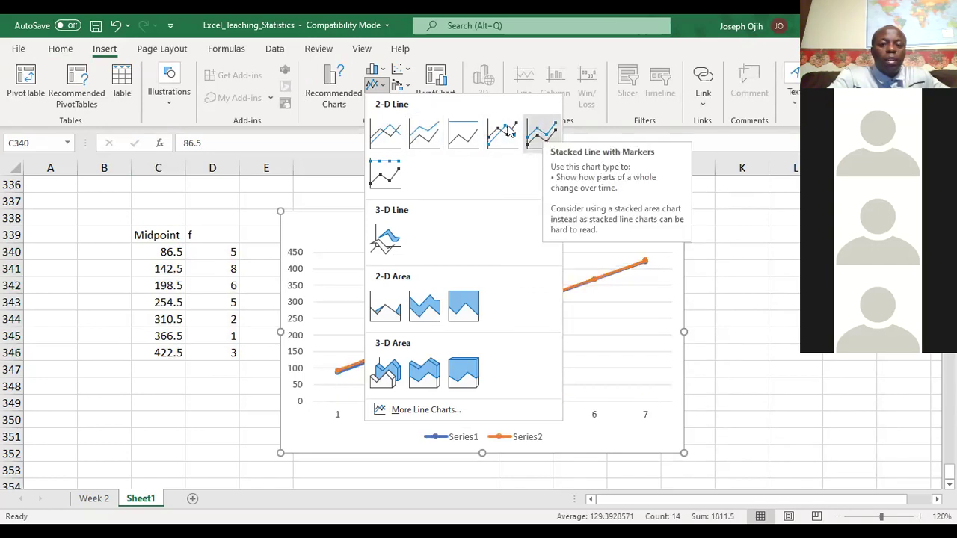
pyautogui.click(397, 166)
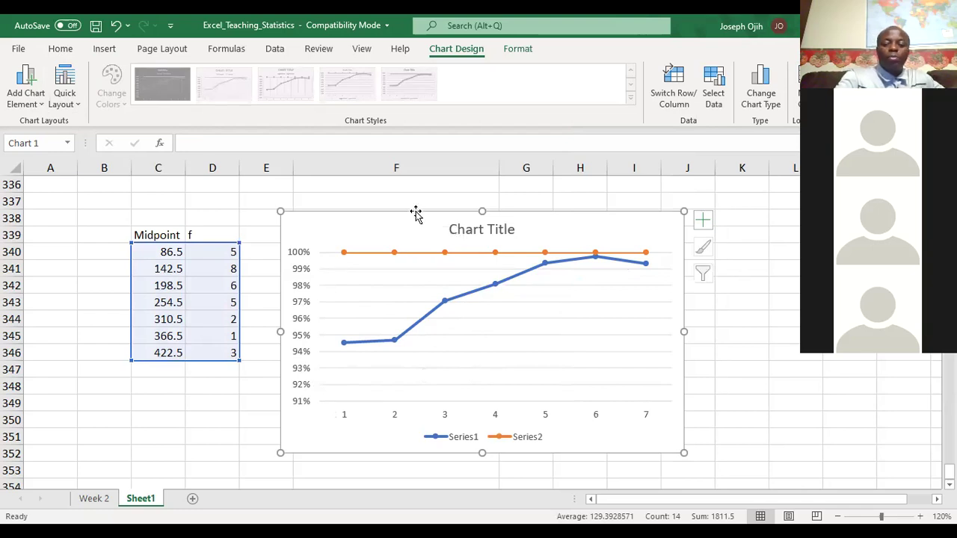
pyautogui.press('Delete')
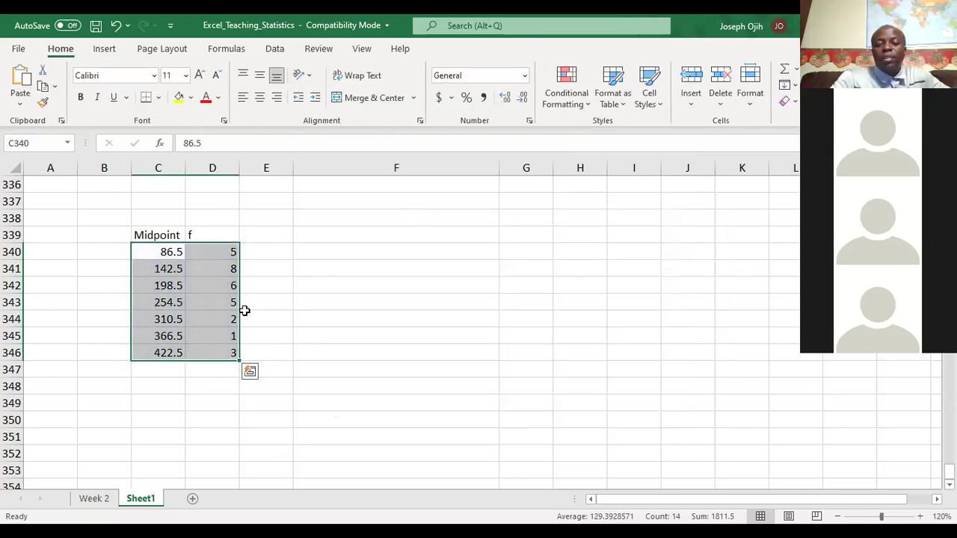
pyautogui.click(214, 300)
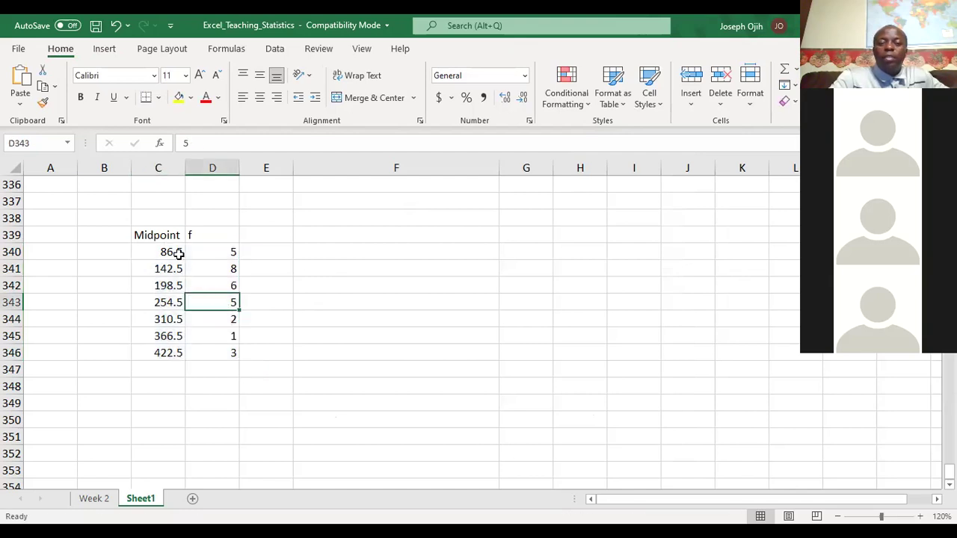
# Step: Append two dots to each midpoint in cells C340 to C343, giving 86.5.., 142.5.., 198.5.. and 254.5..
pyautogui.doubleClick(179, 252)
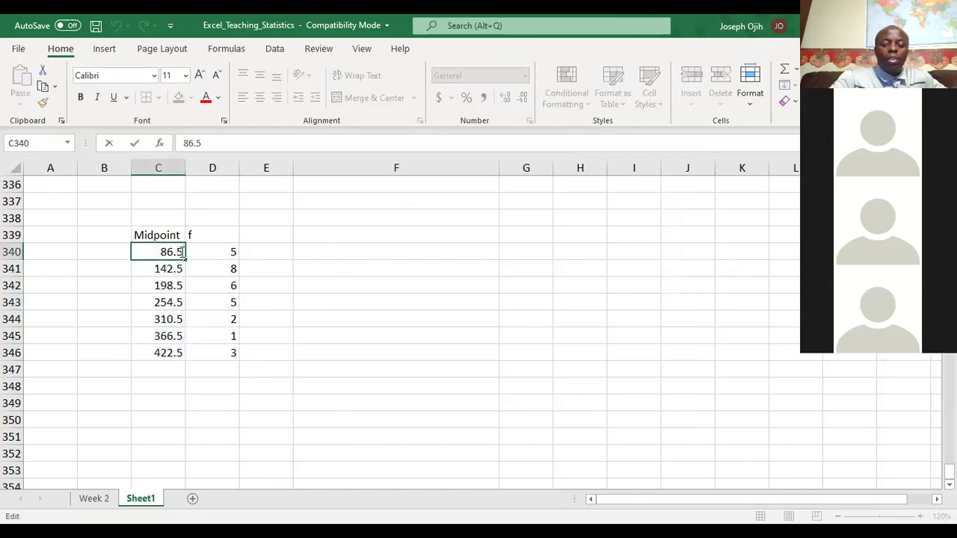
pyautogui.write('..')
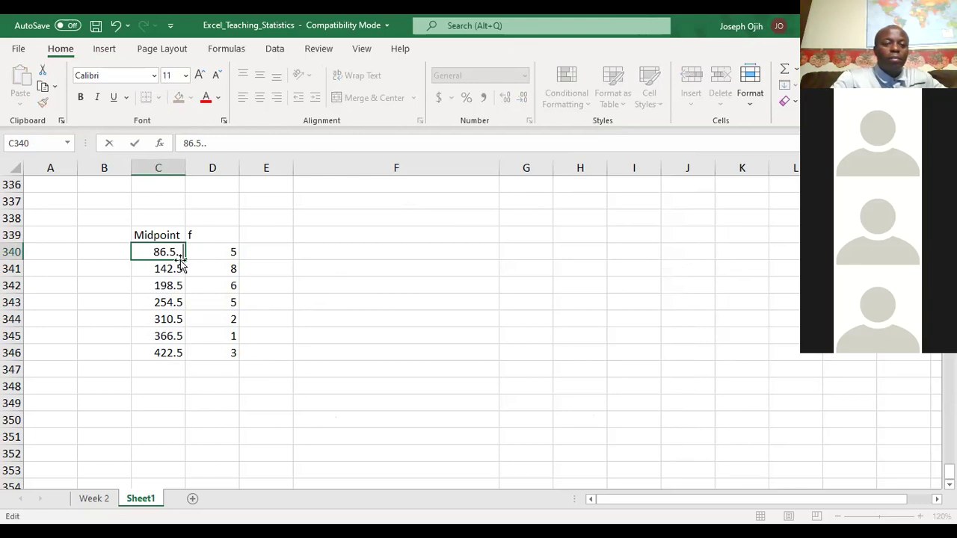
pyautogui.press('Return')
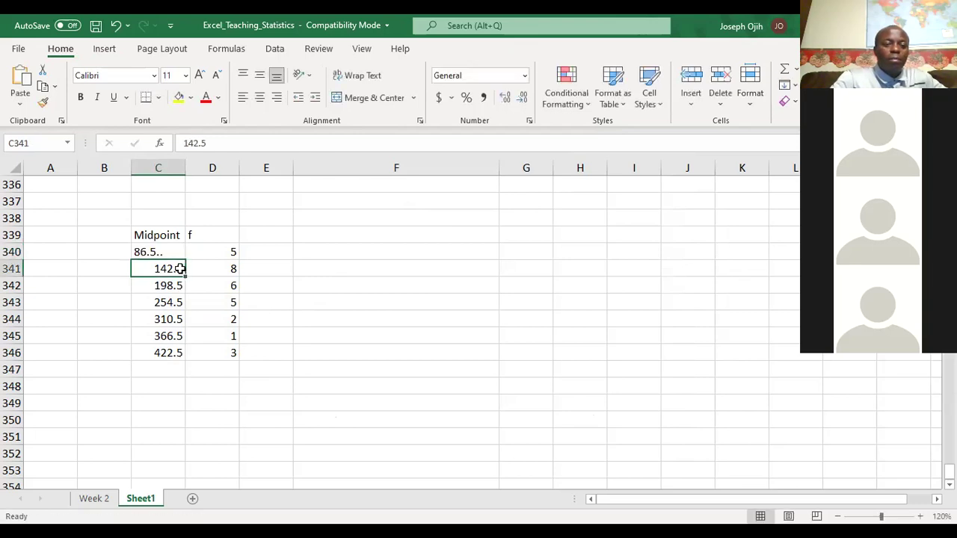
pyautogui.doubleClick(180, 268)
pyautogui.write('..')
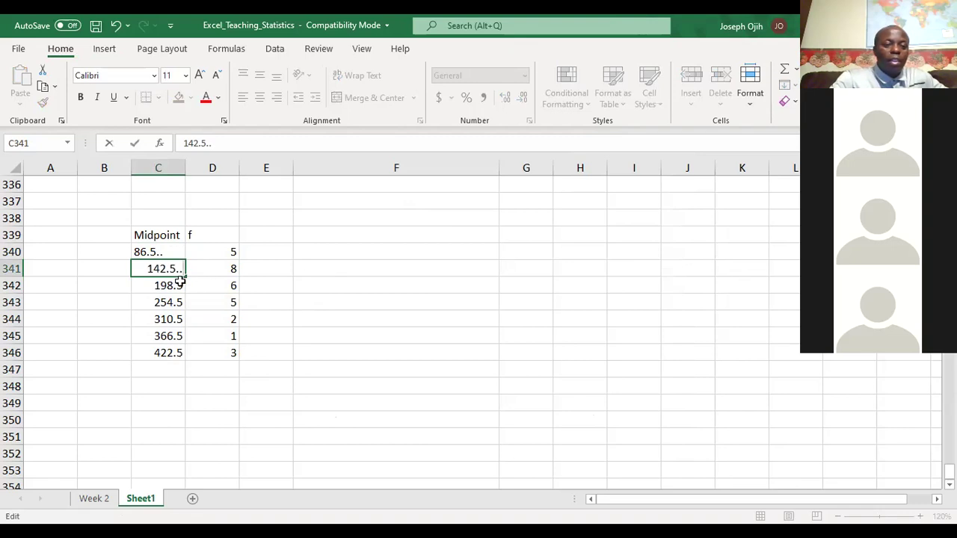
pyautogui.press('Return')
pyautogui.doubleClick(182, 285)
pyautogui.write('..')
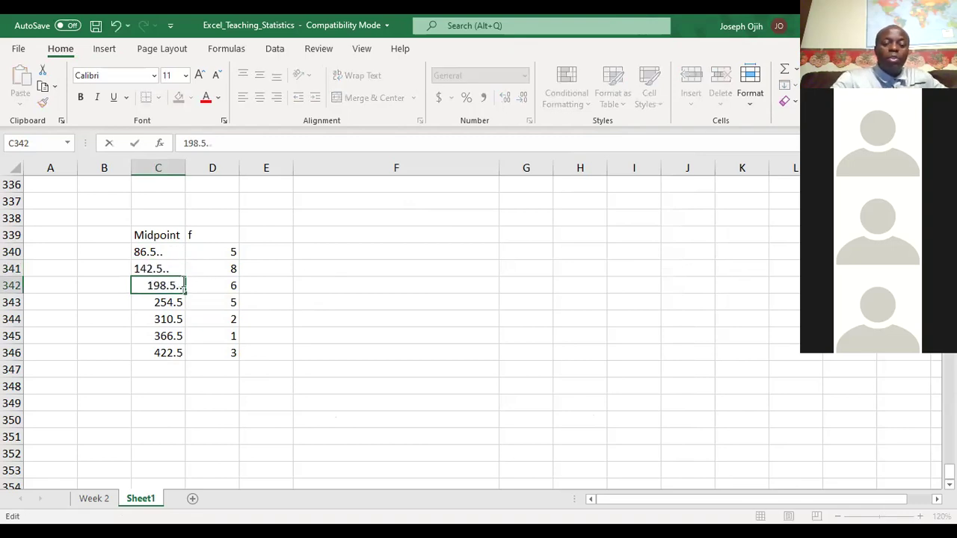
pyautogui.press('Return')
pyautogui.doubleClick(183, 301)
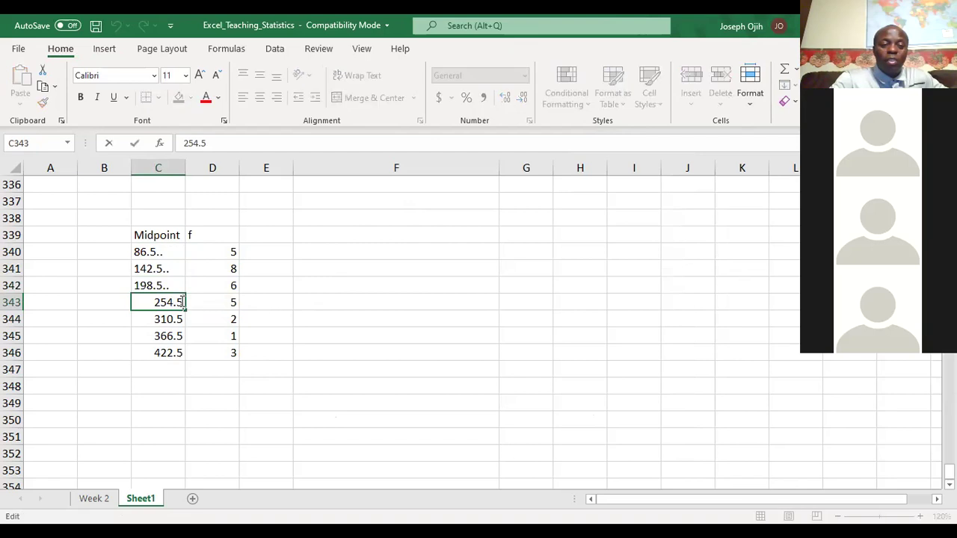
pyautogui.write('..')
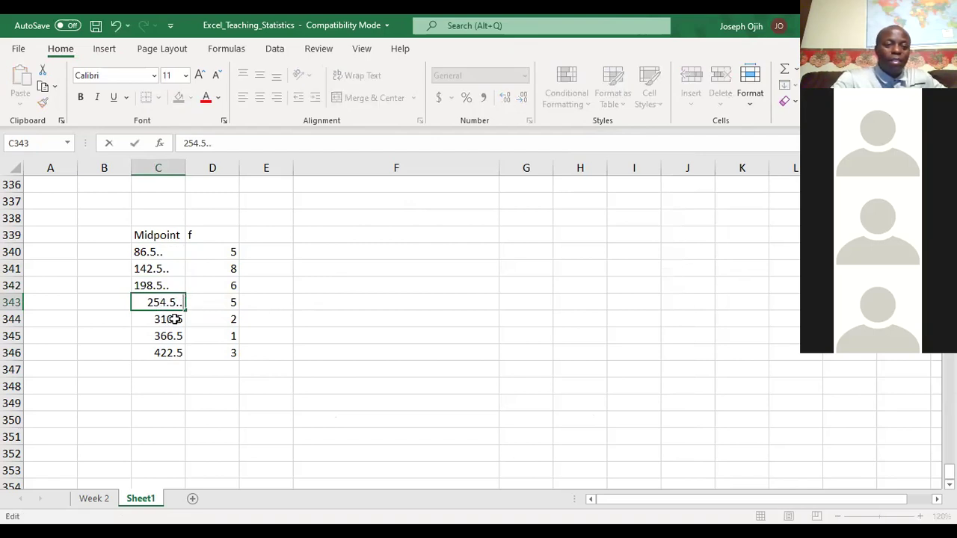
pyautogui.press('Return')
# Step: Append two dots to the remaining midpoints in cells C344 to C346, giving 310.5.., 366.5.. and 422.5..
pyautogui.doubleClick(182, 319)
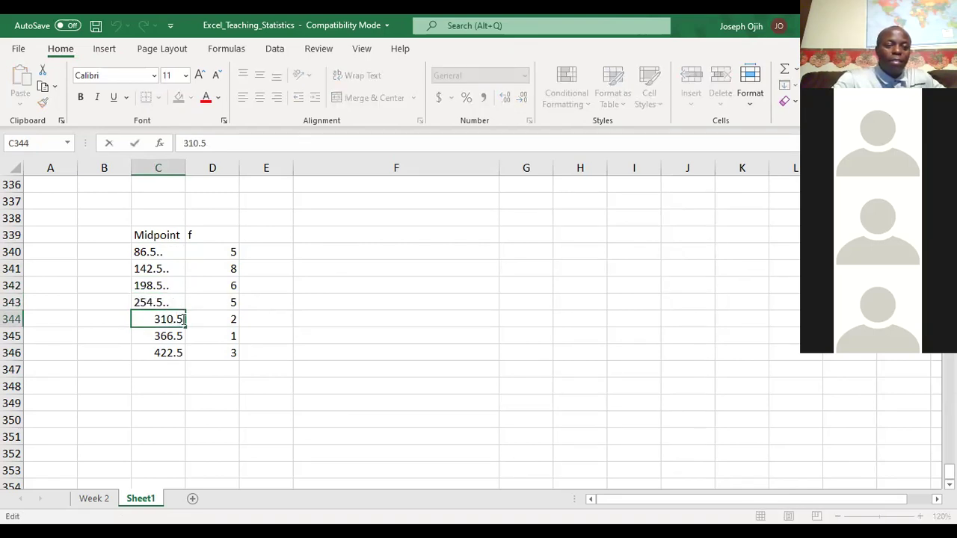
pyautogui.write('..')
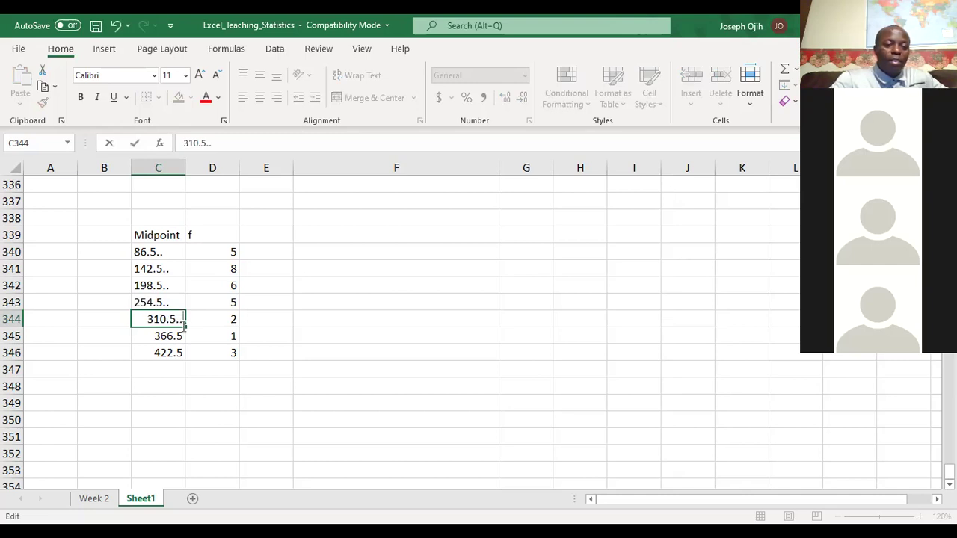
pyautogui.click(186, 336)
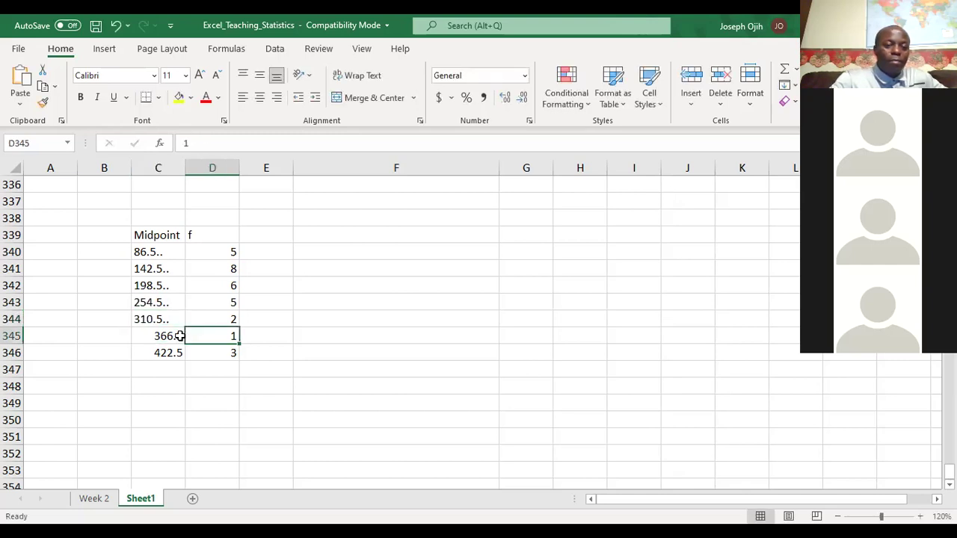
pyautogui.doubleClick(181, 336)
pyautogui.write('..')
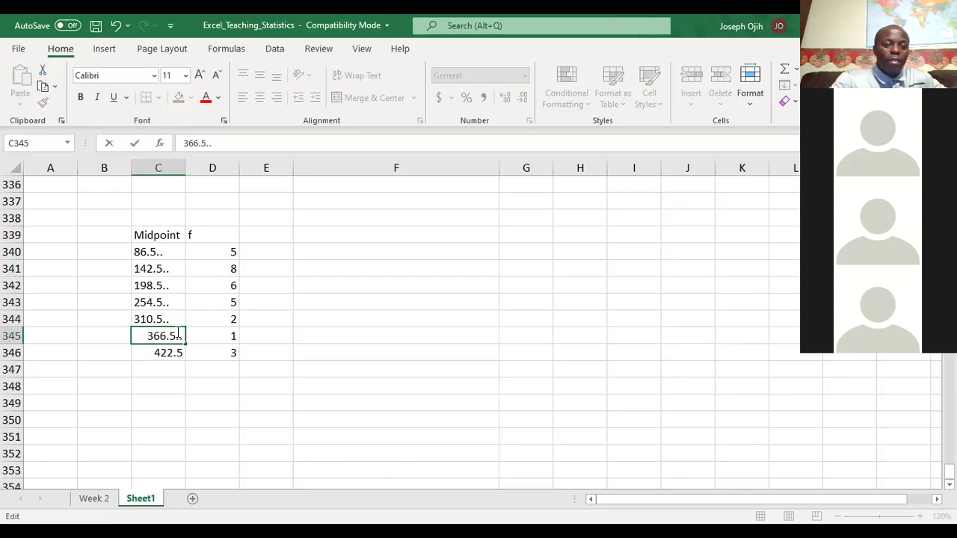
pyautogui.click(179, 352)
pyautogui.doubleClick(183, 352)
pyautogui.write('..')
pyautogui.click(206, 340)
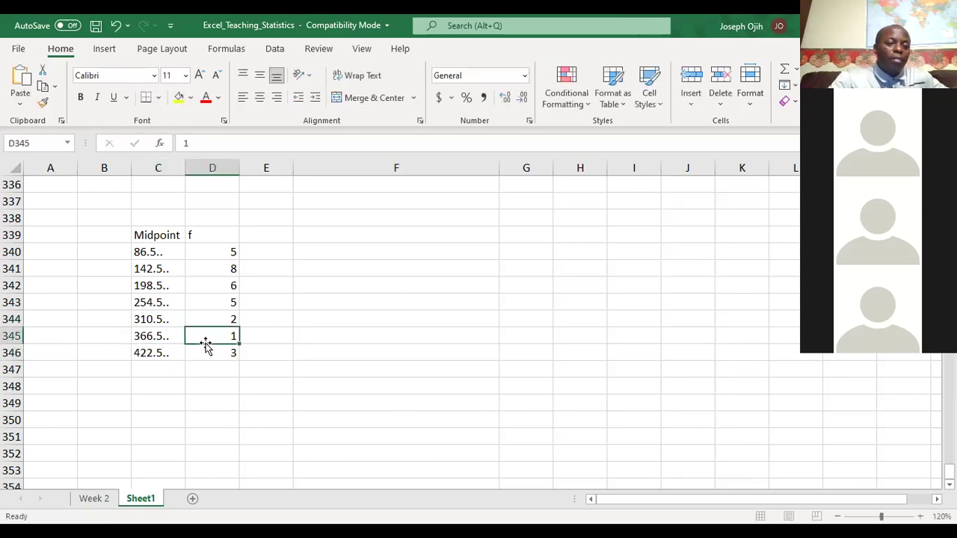
# Step: Insert a line chart with markers from the data in C340:D346 and add axis titles to it
pyautogui.moveTo(148, 248); pyautogui.dragTo(193, 348)
pyautogui.click(109, 51)
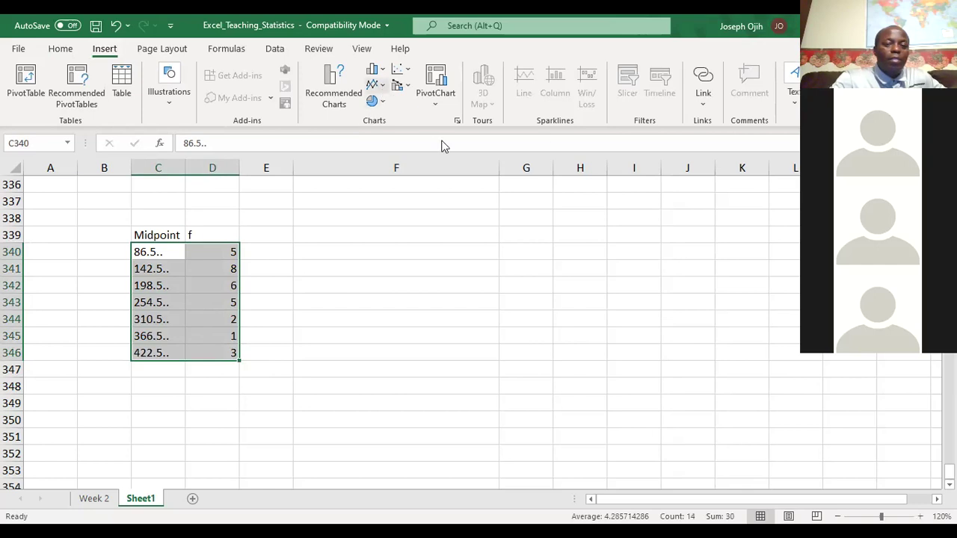
pyautogui.click(374, 85)
pyautogui.click(543, 140)
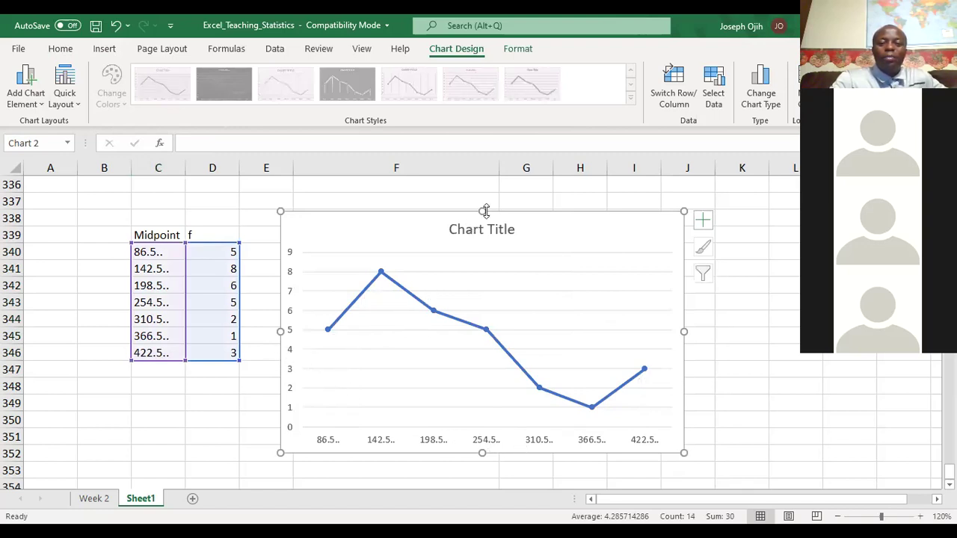
pyautogui.click(700, 229)
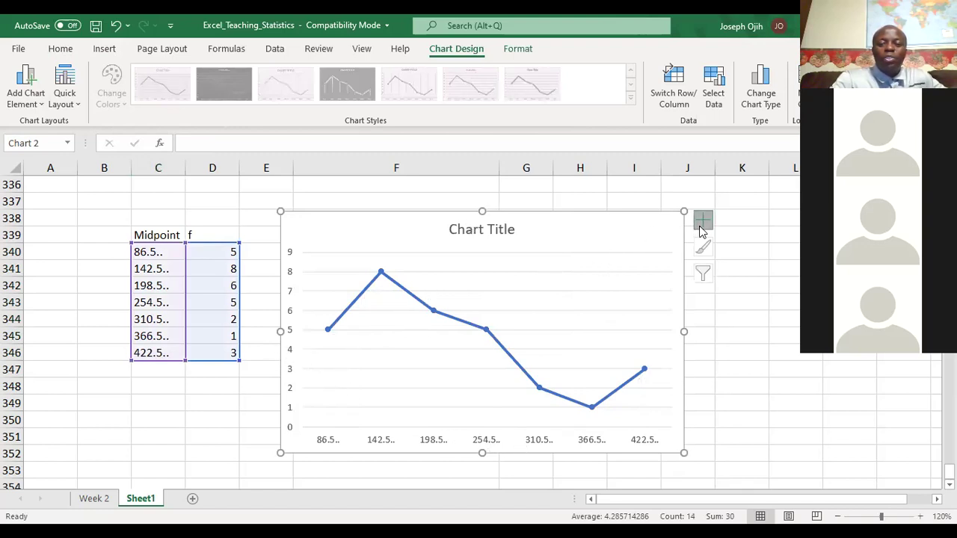
pyautogui.click(737, 251)
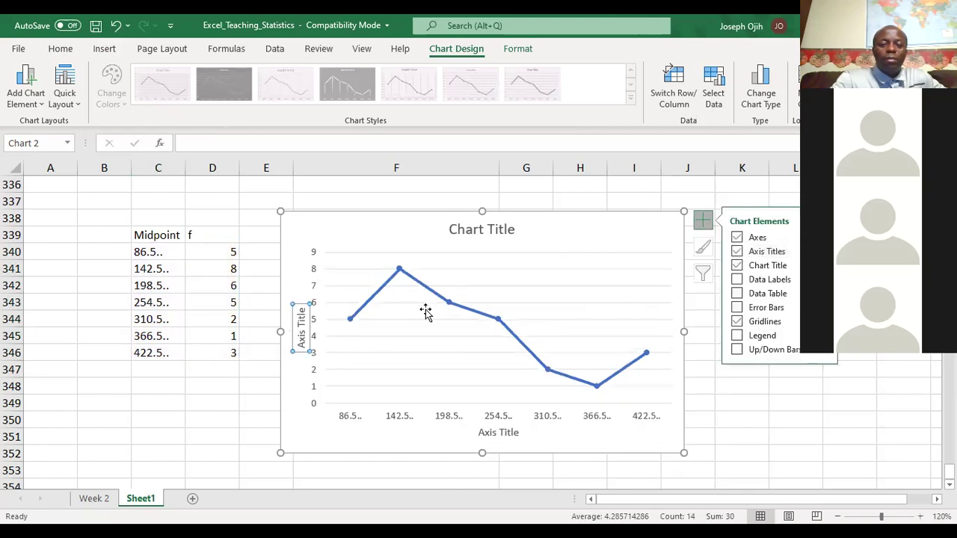
# Step: Replace the placeholder text of the chart's horizontal axis title with Price
pyautogui.doubleClick(493, 432)
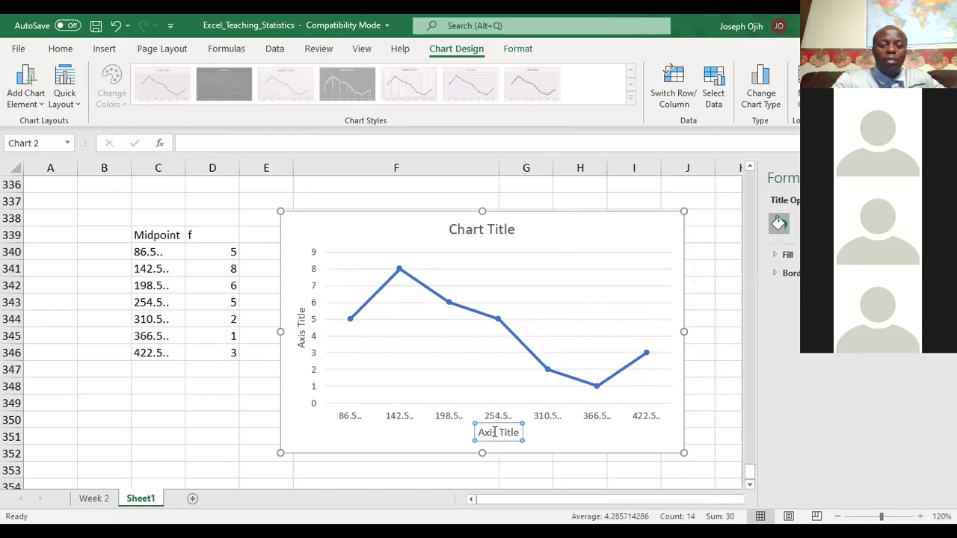
pyautogui.tripleClick(493, 435)
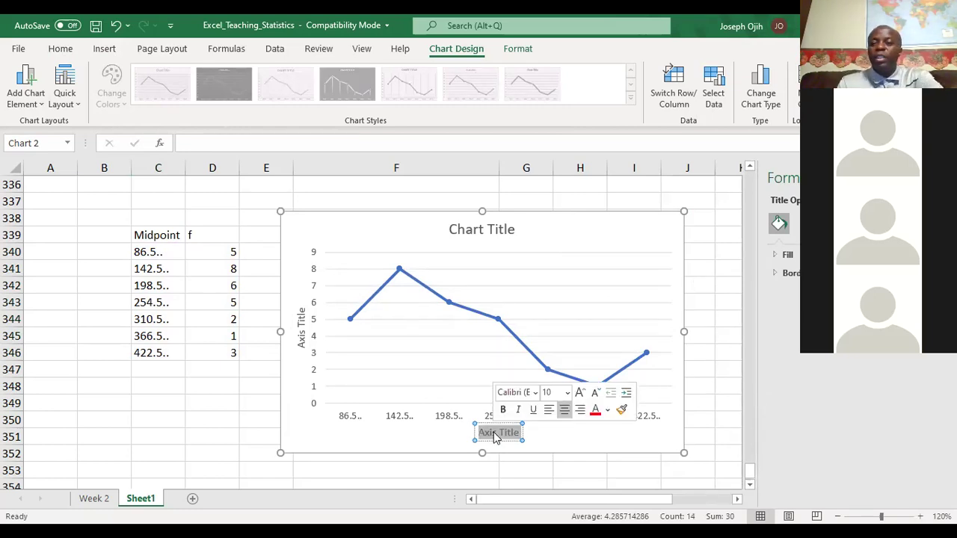
pyautogui.press('BackSpace')
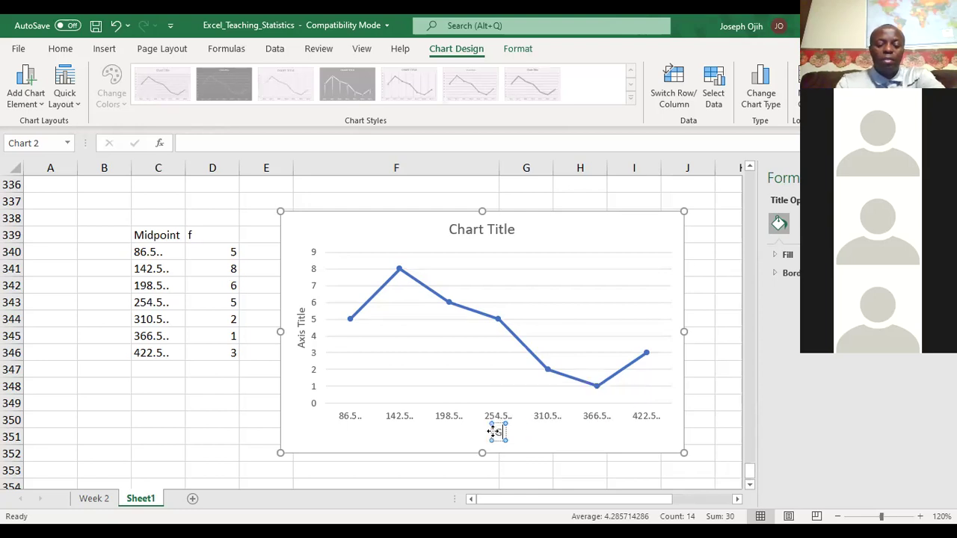
pyautogui.write('PS')
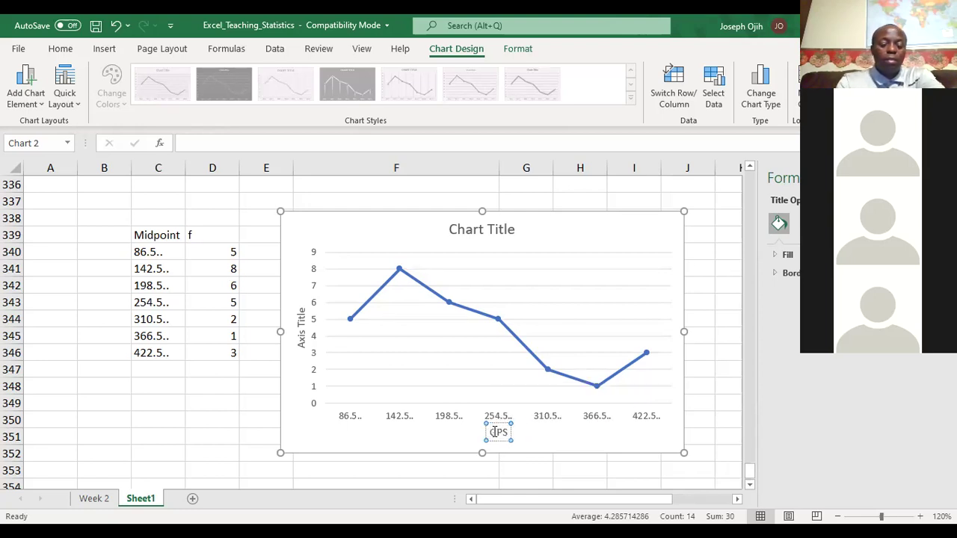
pyautogui.write(' Price')
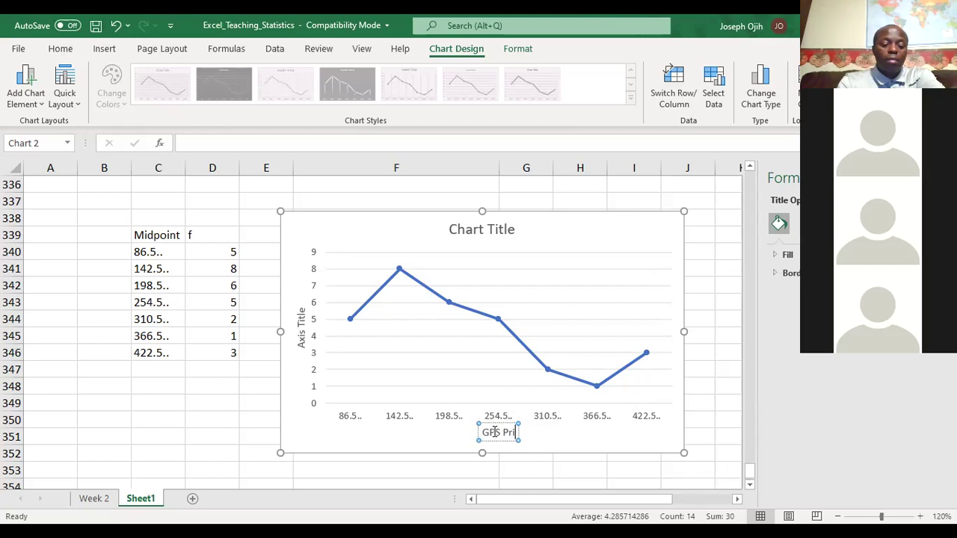
pyautogui.press('BackSpace')
pyautogui.press('BackSpace')
pyautogui.press('BackSpace')
pyautogui.press('BackSpace')
pyautogui.press('BackSpace')
pyautogui.press('BackSpace')
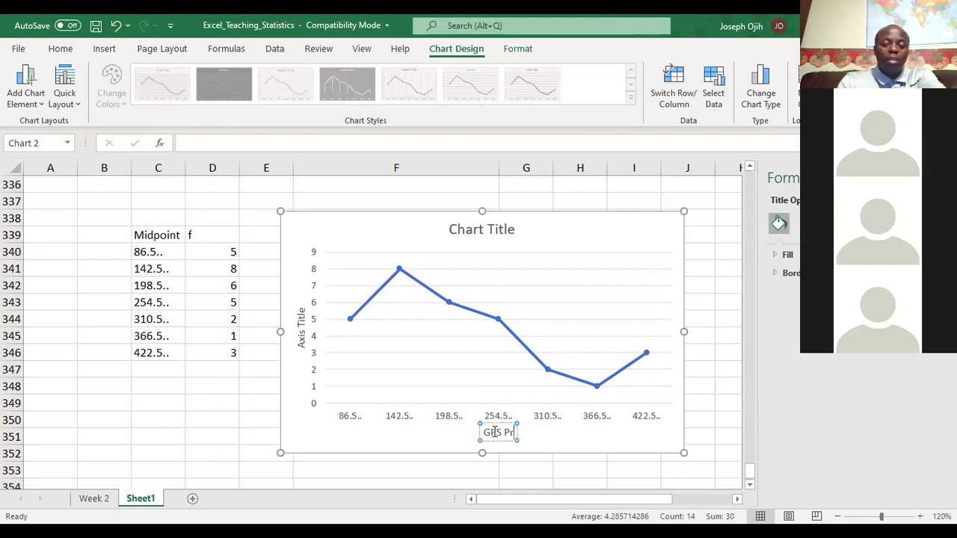
pyautogui.press('BackSpace')
pyautogui.press('BackSpace')
pyautogui.press('BackSpace')
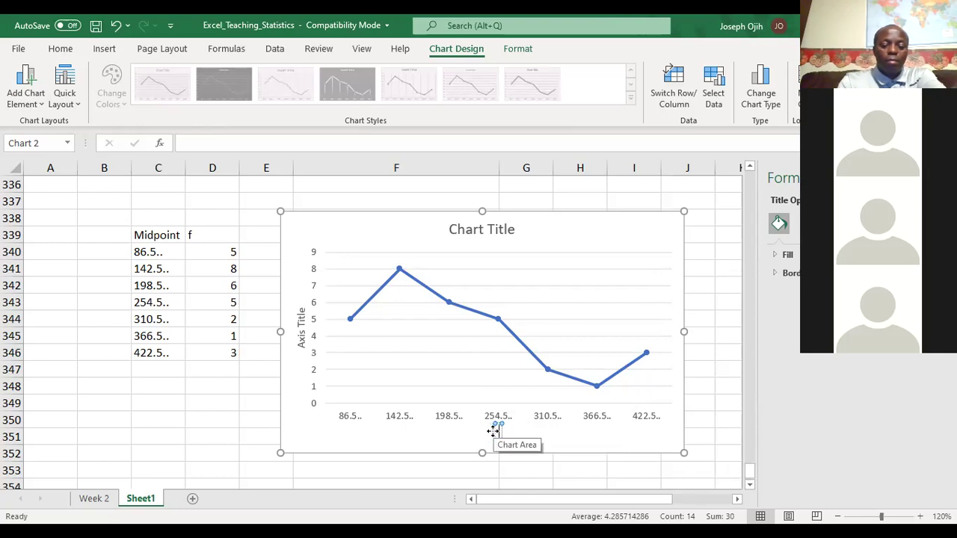
pyautogui.write('Price')
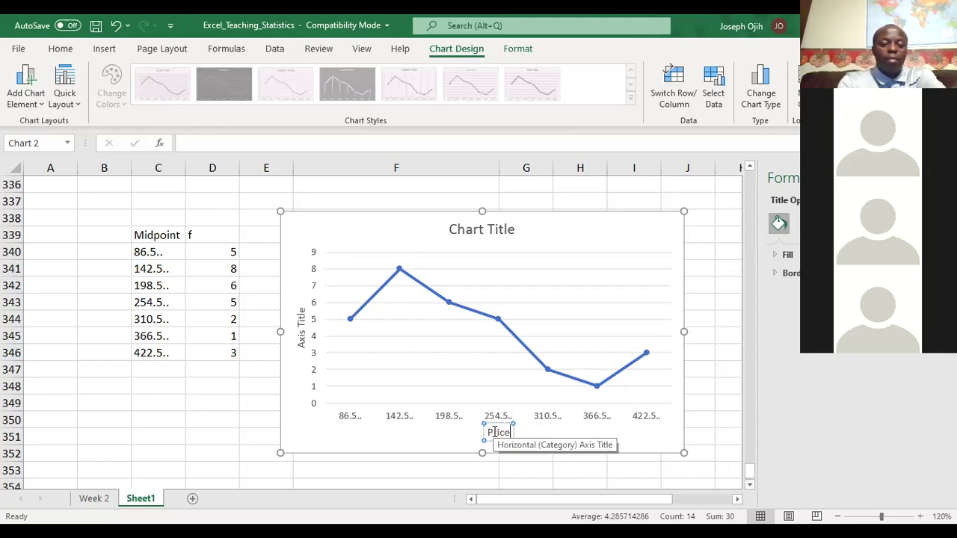
# Step: Replace the placeholder text of the chart's vertical axis title with Frequency
pyautogui.click(301, 327)
pyautogui.tripleClick(301, 326)
pyautogui.write('Frequenc')
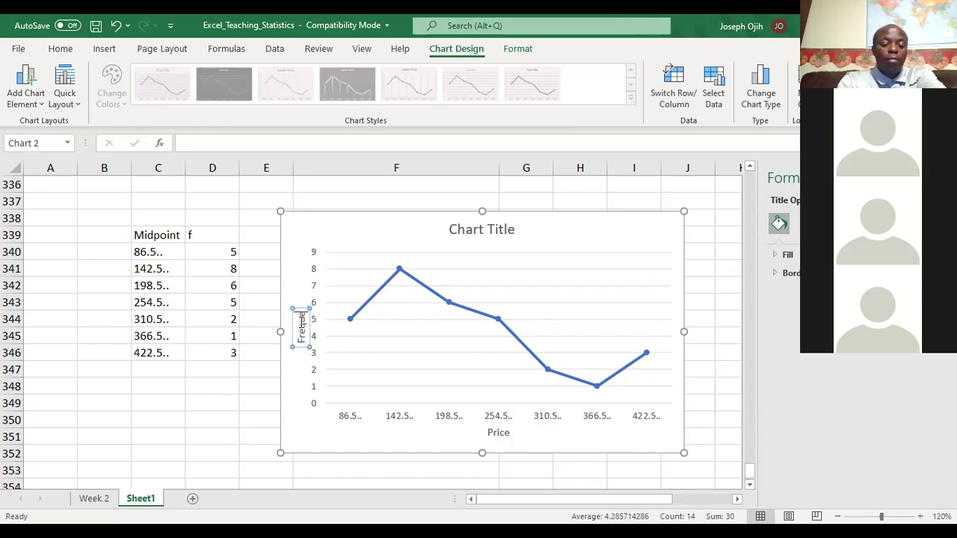
pyautogui.write('y')
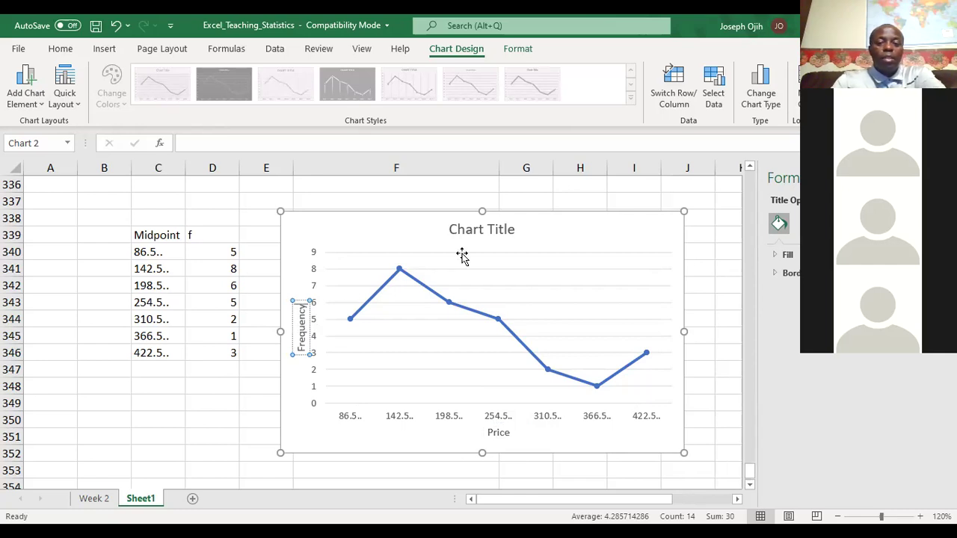
# Step: Set the title of the line chart to GPS Prices ($)
pyautogui.tripleClick(503, 234)
pyautogui.write('GPS')
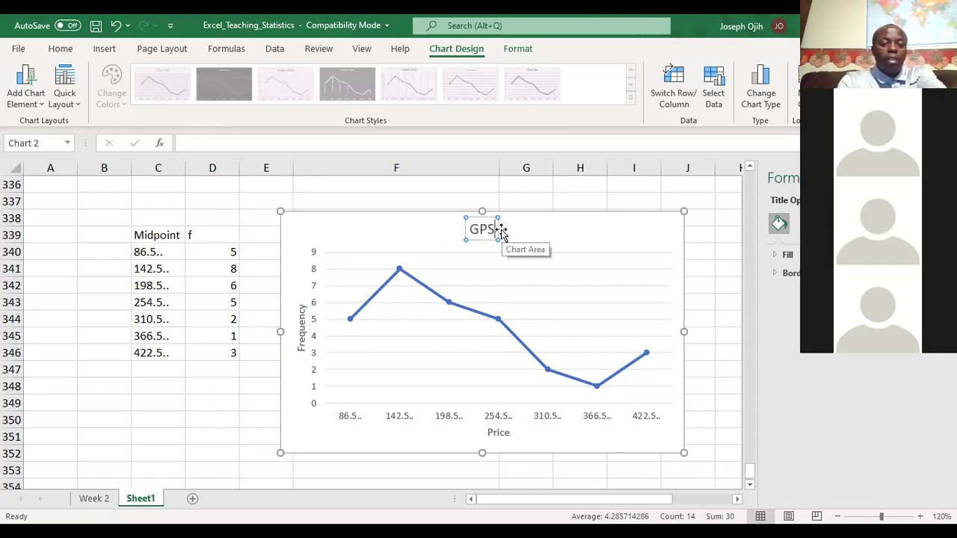
pyautogui.write(' Price')
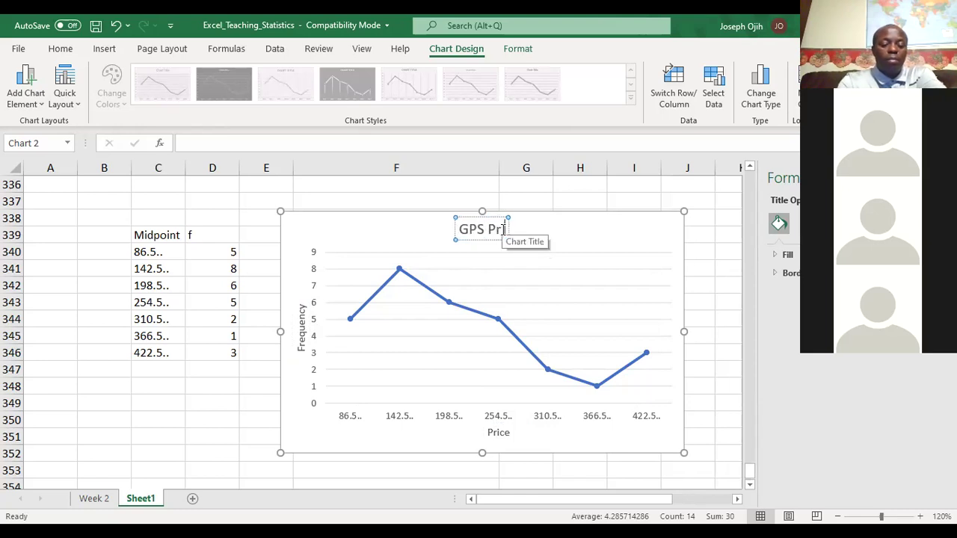
pyautogui.write('s (')
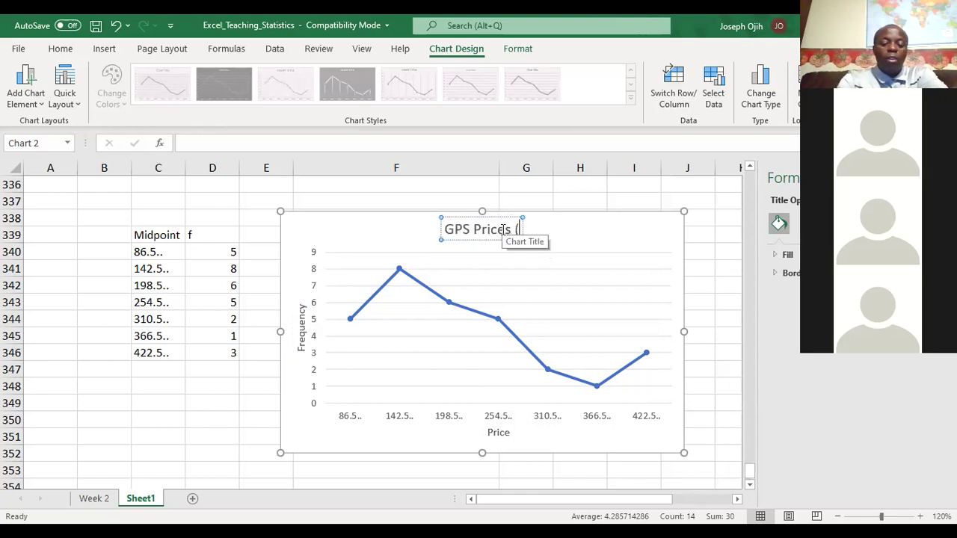
pyautogui.write('$)')
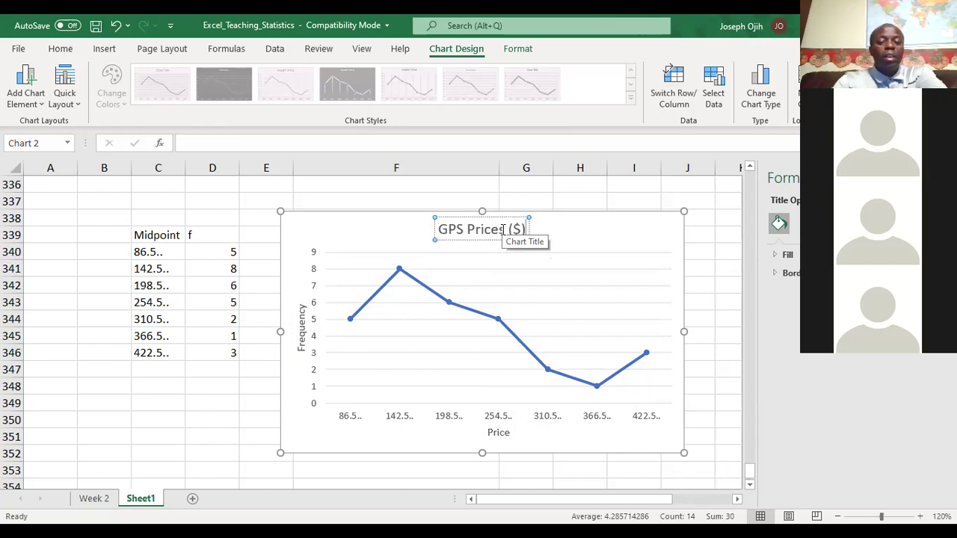
pyautogui.click(446, 426)
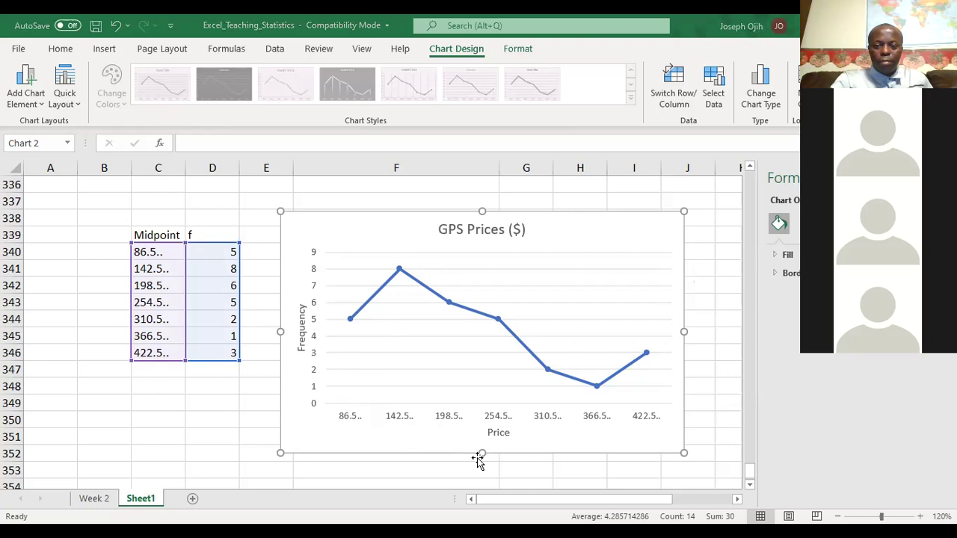
# Step: Switch to the Desmos scientific calculator to compute 86.5 − 56, and return to the Excel workbook
pyautogui.hotkey('alt', 'Tab')
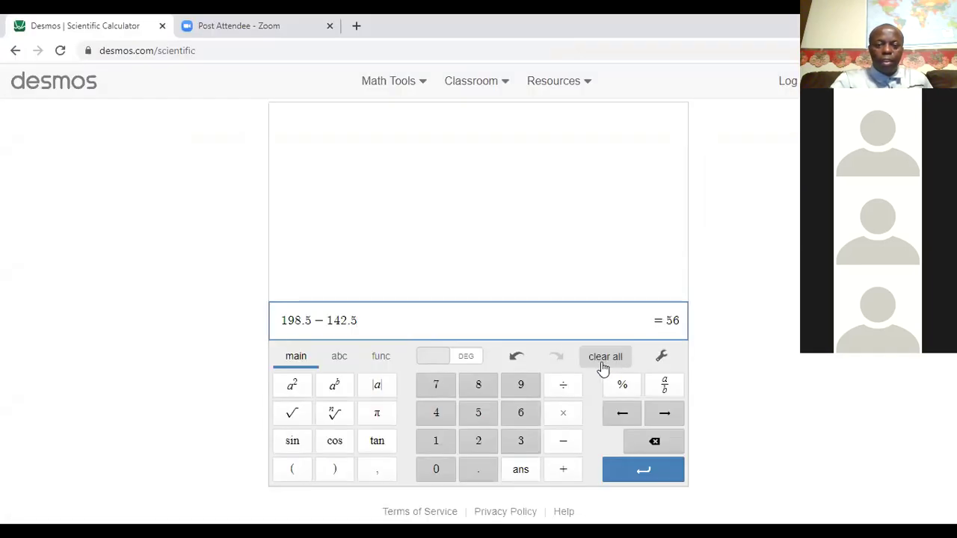
pyautogui.click(604, 361)
pyautogui.click(478, 384)
pyautogui.click(524, 415)
pyautogui.write('.')
pyautogui.click(482, 413)
pyautogui.click(564, 442)
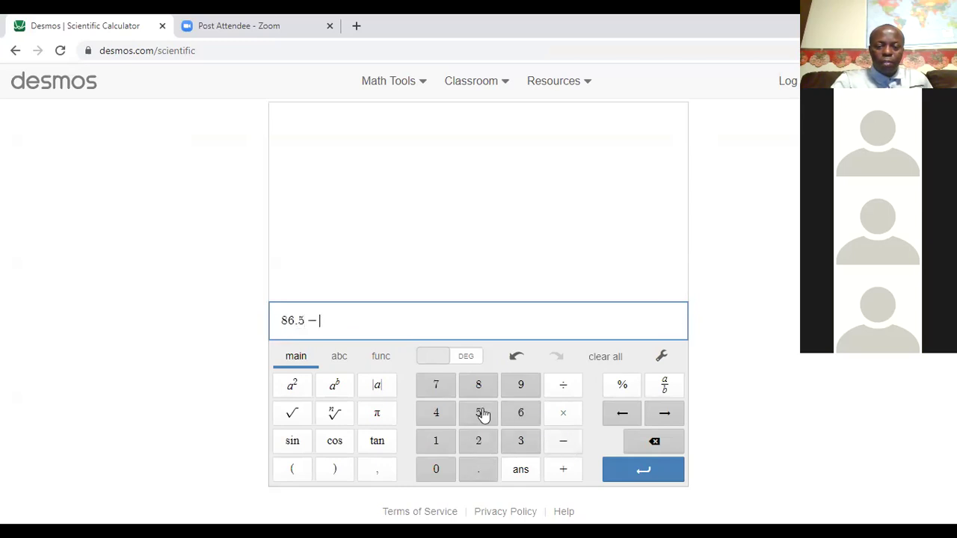
pyautogui.write('5')
pyautogui.click(525, 412)
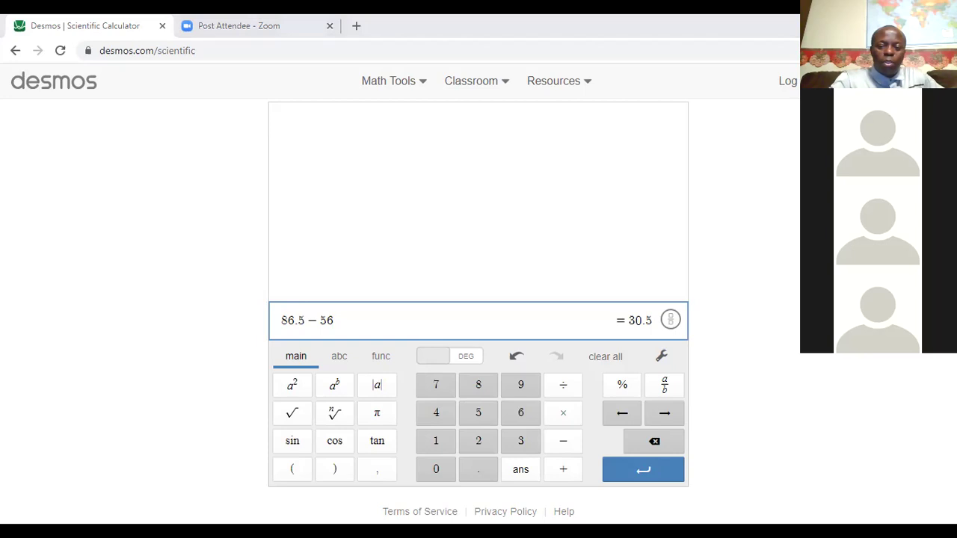
pyautogui.hotkey('alt', 'Tab')
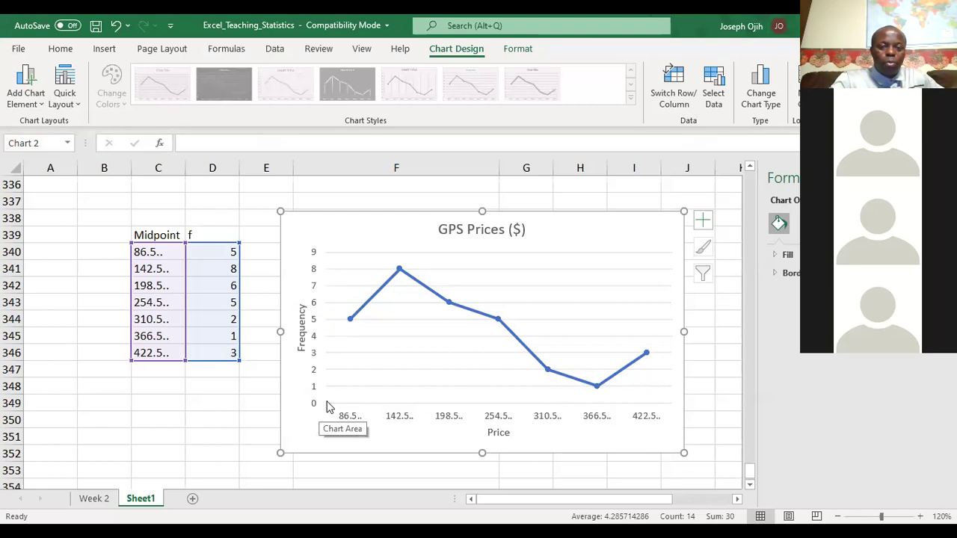
# Step: Draw a straight line from the polygon's first point at 86.5 down to the start of the chart's horizontal axis
pyautogui.click(104, 49)
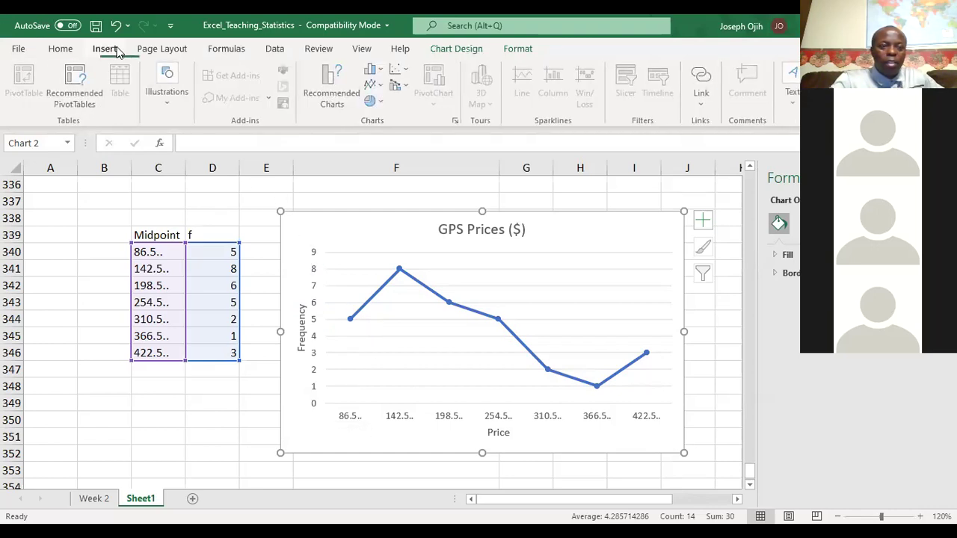
pyautogui.click(169, 91)
pyautogui.click(194, 157)
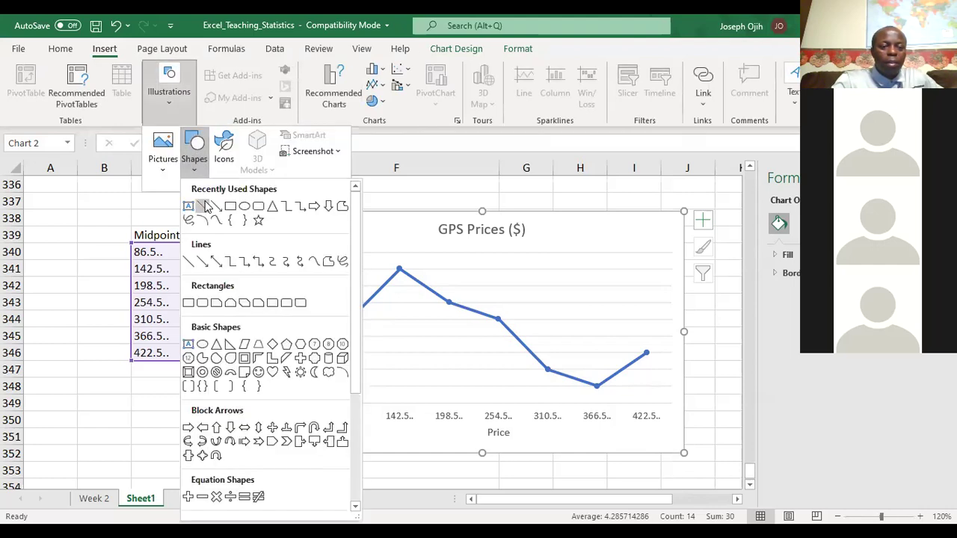
pyautogui.click(205, 207)
pyautogui.moveTo(349, 319); pyautogui.dragTo(321, 402)
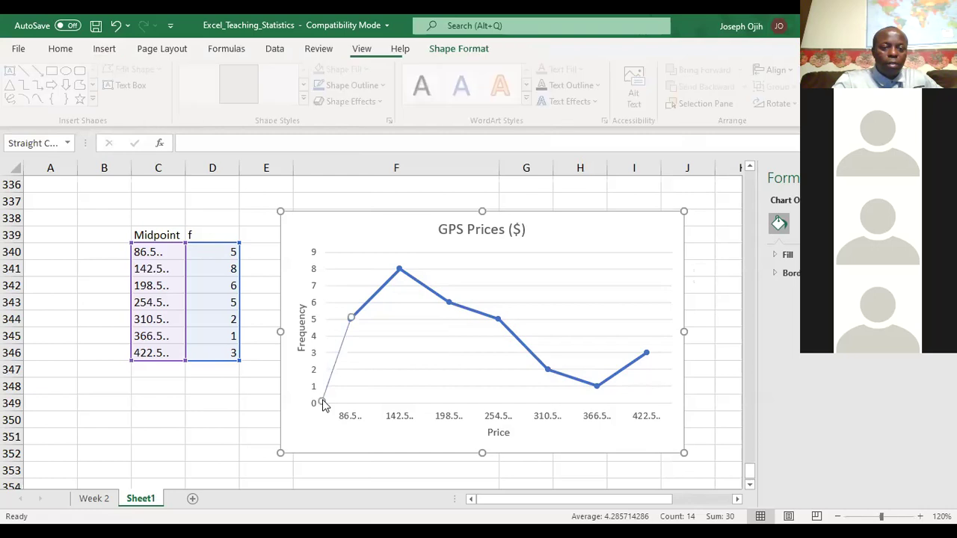
# Step: Apply a thicker blue preset style to the line that extends the polygon down to the origin
pyautogui.click(309, 86)
pyautogui.click(308, 86)
pyautogui.click(309, 86)
pyautogui.click(309, 86)
pyautogui.click(308, 86)
pyautogui.click(308, 86)
pyautogui.click(204, 84)
pyautogui.click(420, 340)
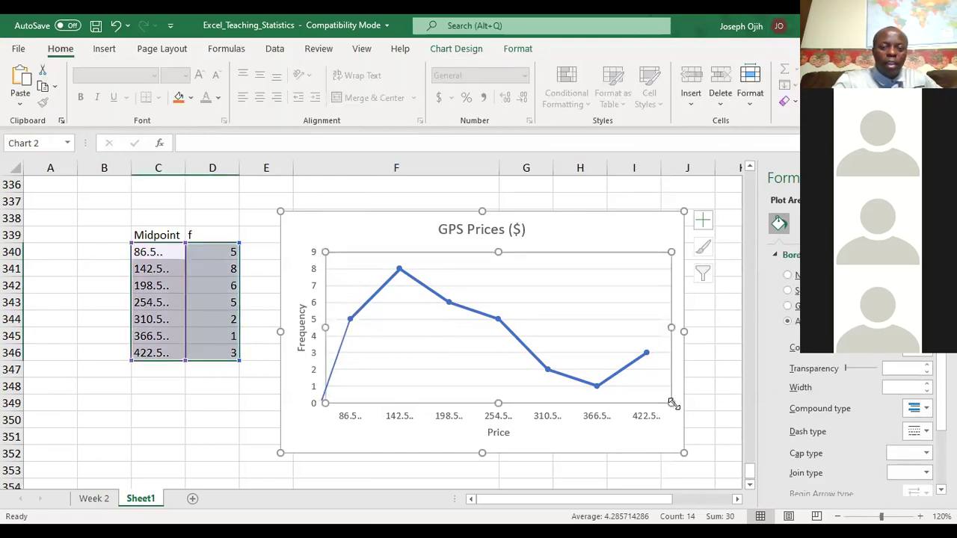
# Step: Draw a straight line from the polygon's last point at 422.5 down to the far end of the horizontal axis
pyautogui.click(98, 52)
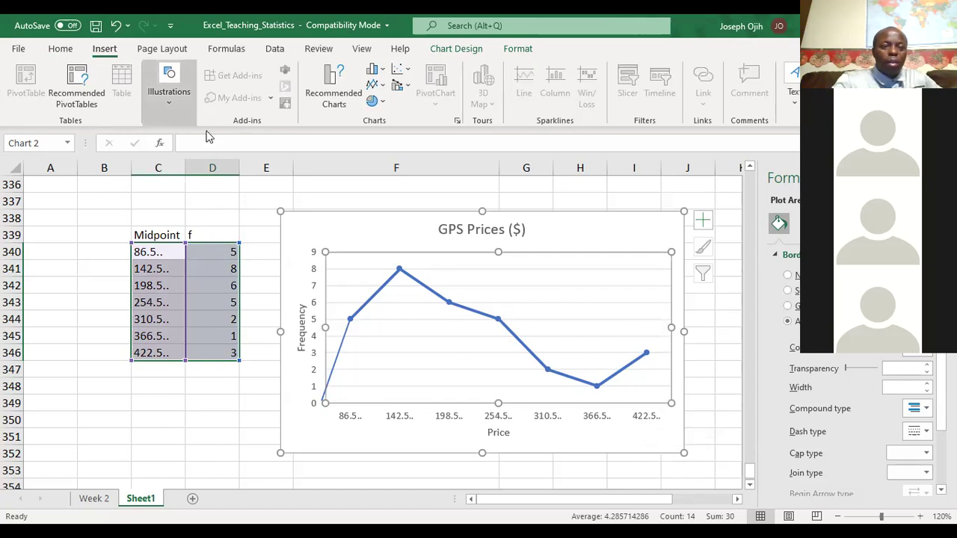
pyautogui.click(176, 97)
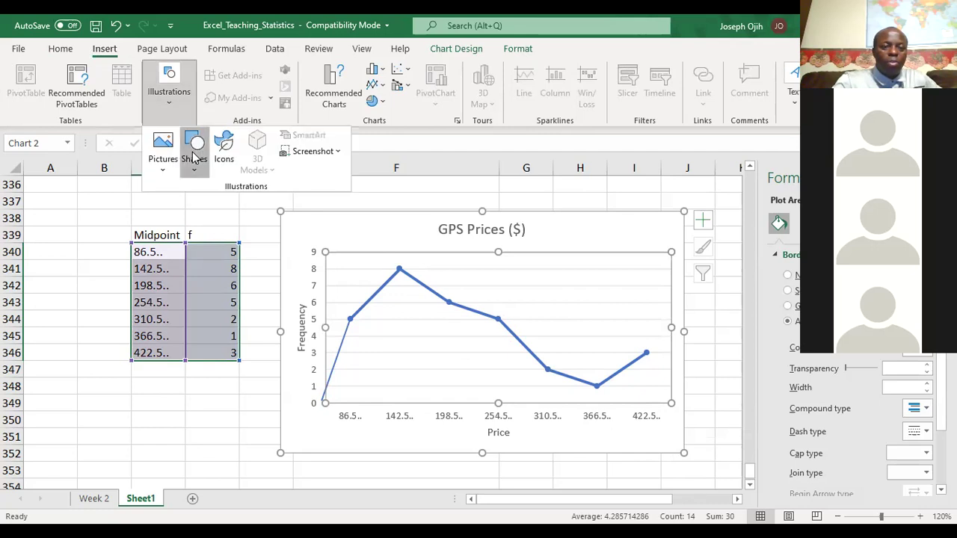
pyautogui.click(194, 156)
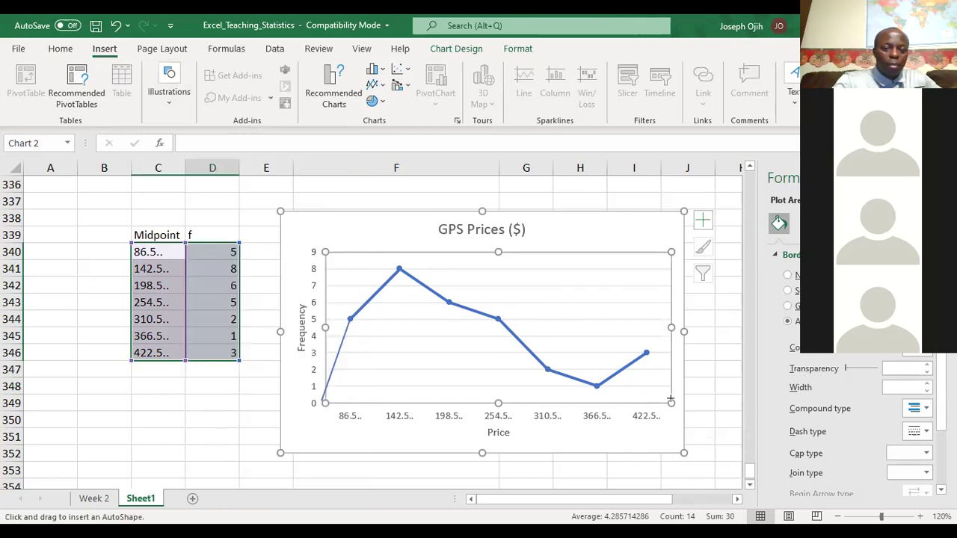
pyautogui.moveTo(647, 352); pyautogui.dragTo(670, 404)
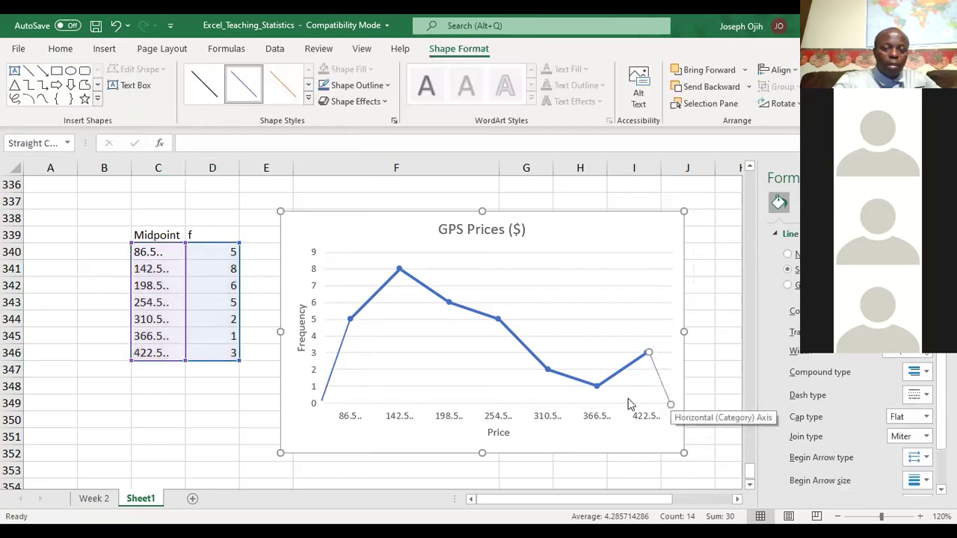
# Step: Apply the matching thicker blue preset style to the closing line after the 422.5 point
pyautogui.click(308, 85)
pyautogui.click(308, 86)
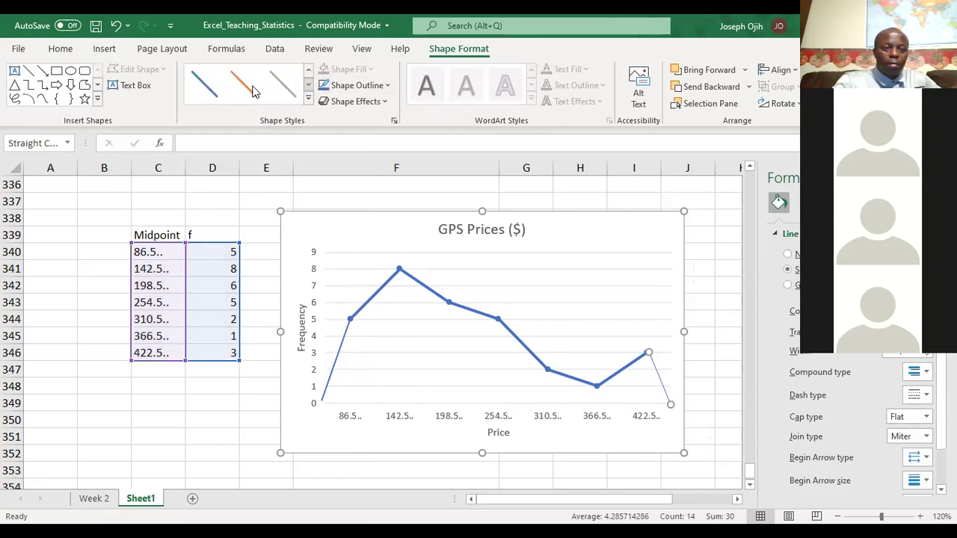
pyautogui.click(205, 84)
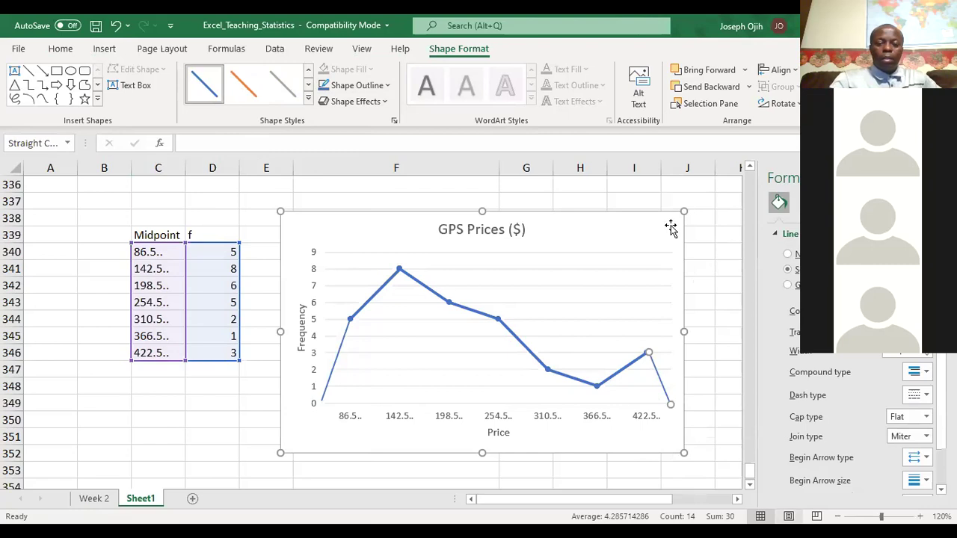
pyautogui.click(590, 327)
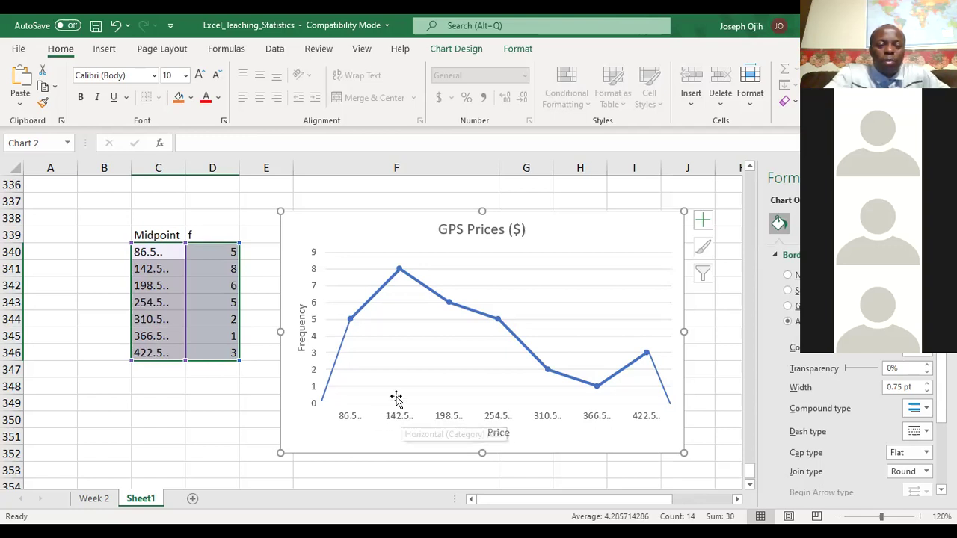
# Step: Switch to the lecture PDF and examine the Prices of GPS Navigators frequency polygon on page 27
pyautogui.moveTo(400, 272)
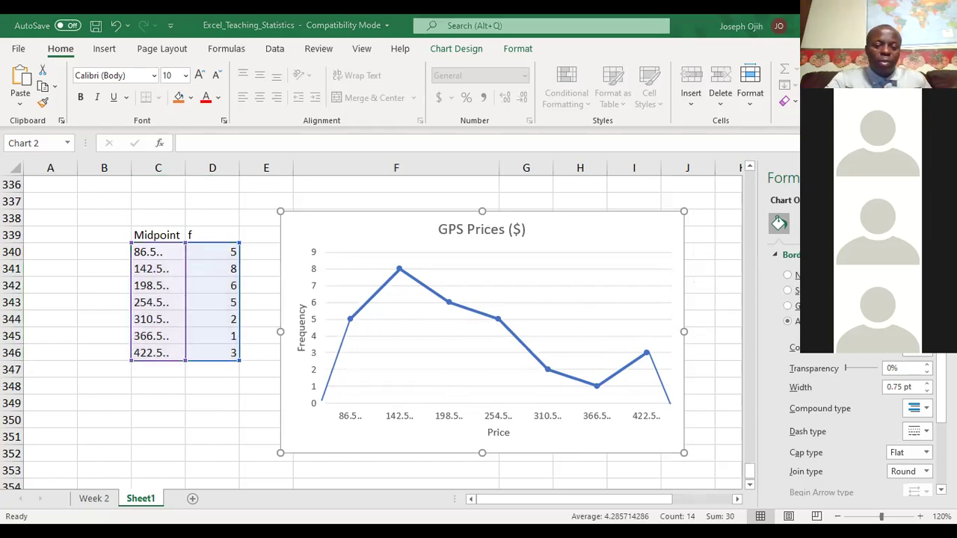
pyautogui.hotkey('alt', 'Tab')
pyautogui.scroll(-6, 458, 344)
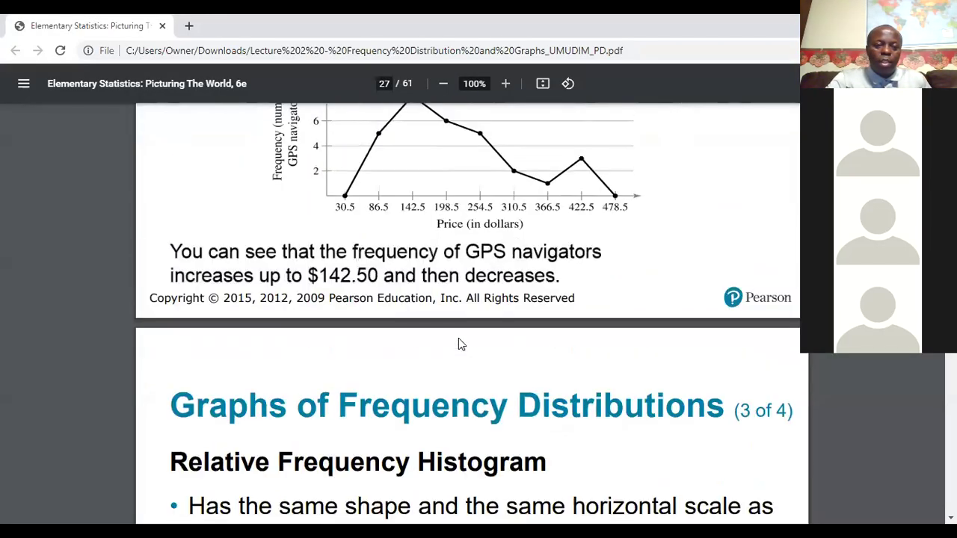
pyautogui.scroll(-3, 458, 344)
pyautogui.scroll(6, 458, 344)
pyautogui.scroll(-2, 461, 342)
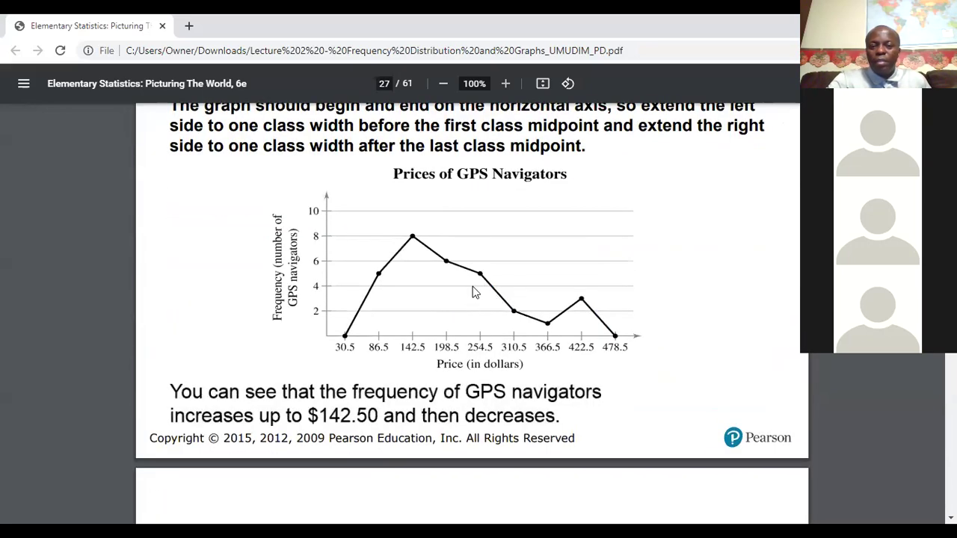
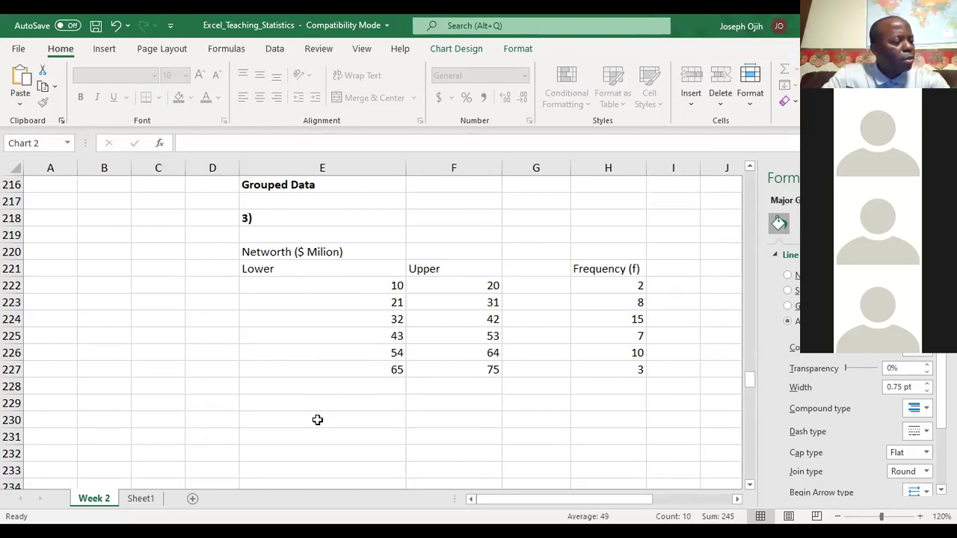
# Step: Look through the Week 2 sheet for the Price of GPS($) frequency table of exercise 2
pyautogui.scroll(-6, 318, 420)
pyautogui.scroll(-8, 318, 420)
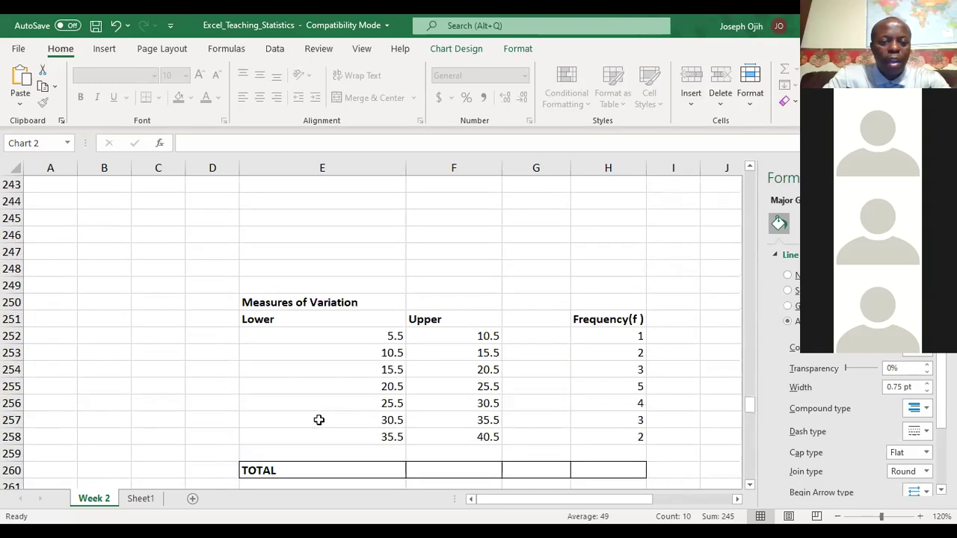
pyautogui.scroll(-20, 318, 420)
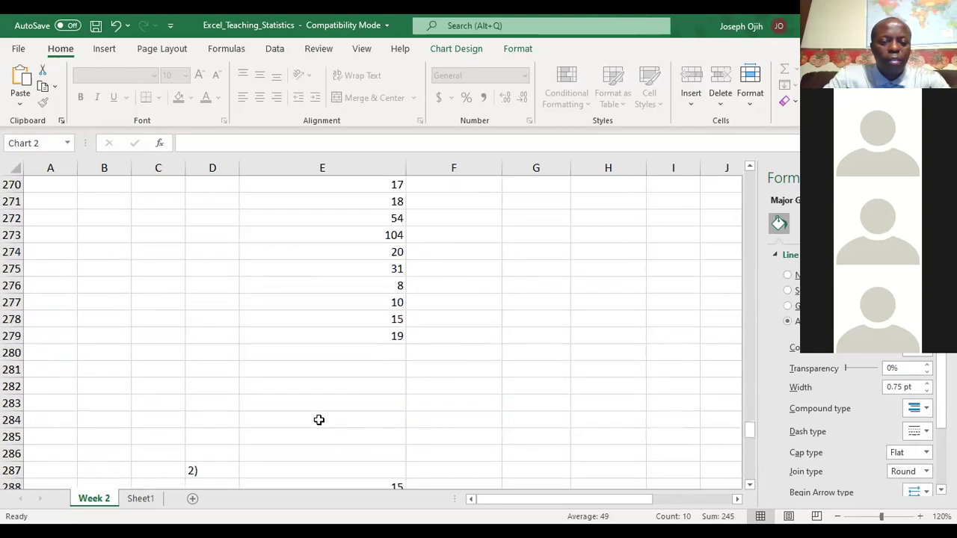
pyautogui.scroll(-5, 319, 420)
pyautogui.scroll(14, 318, 420)
pyautogui.scroll(20, 318, 420)
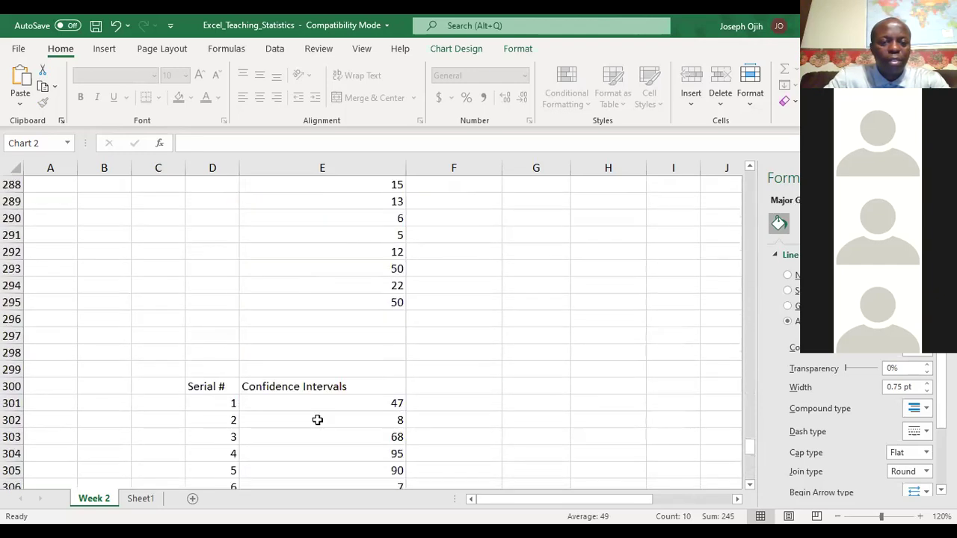
pyautogui.scroll(20, 317, 420)
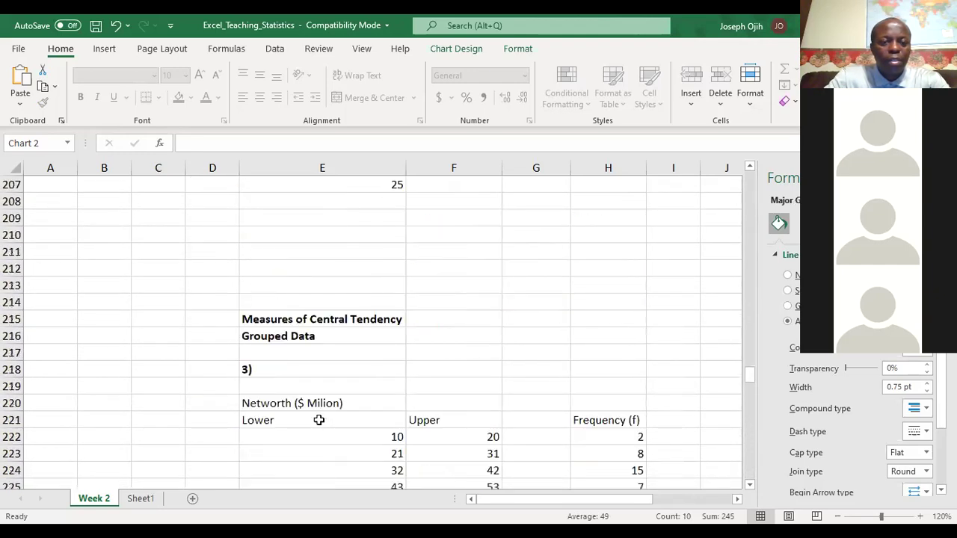
pyautogui.scroll(20, 319, 418)
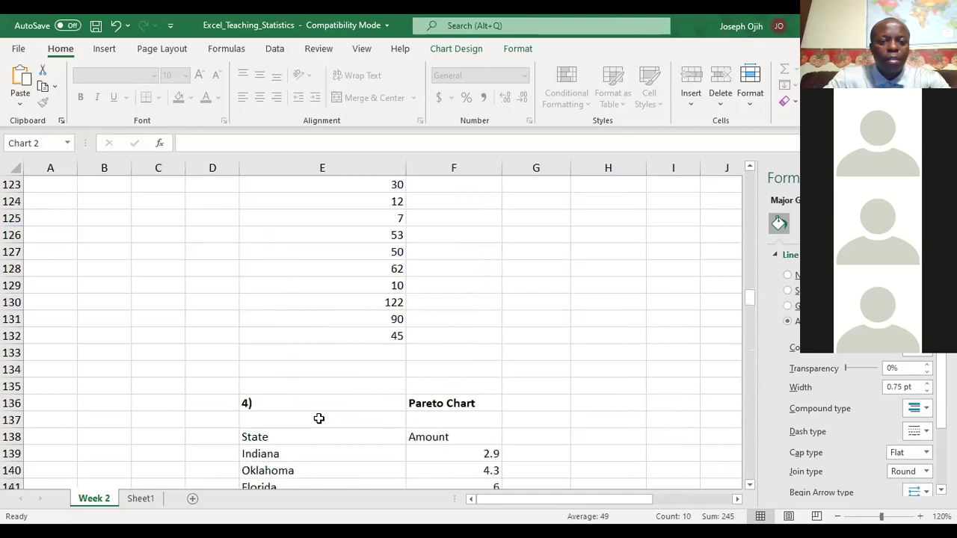
pyautogui.scroll(4, 318, 420)
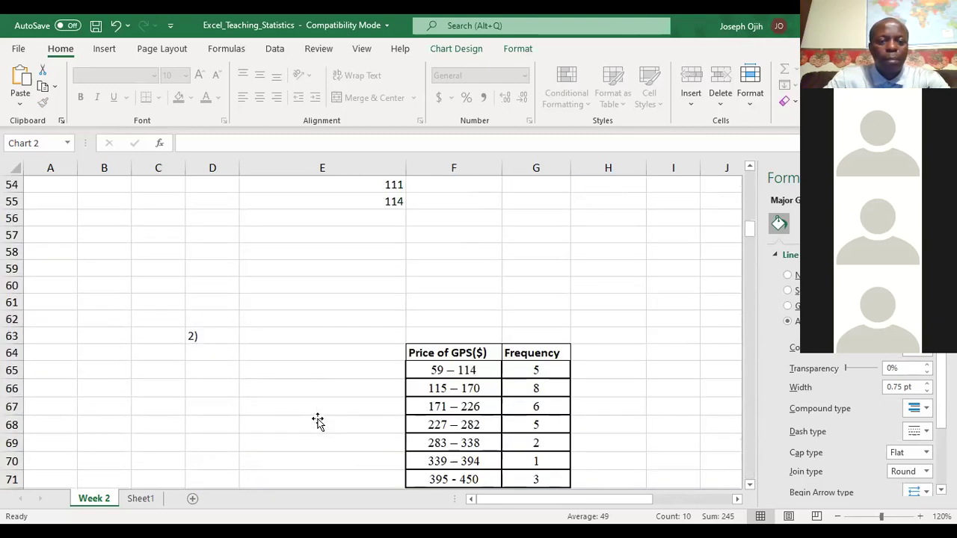
pyautogui.scroll(-1, 317, 420)
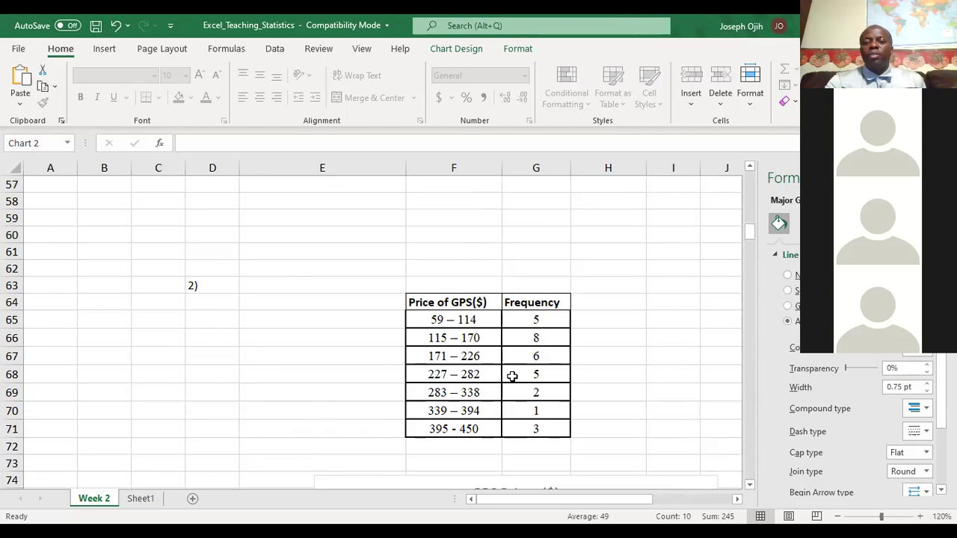
# Step: Add the heading Cumulative Frequency in H64 beside the GPS table's Frequency column and fit column H to its width
pyautogui.click(624, 305)
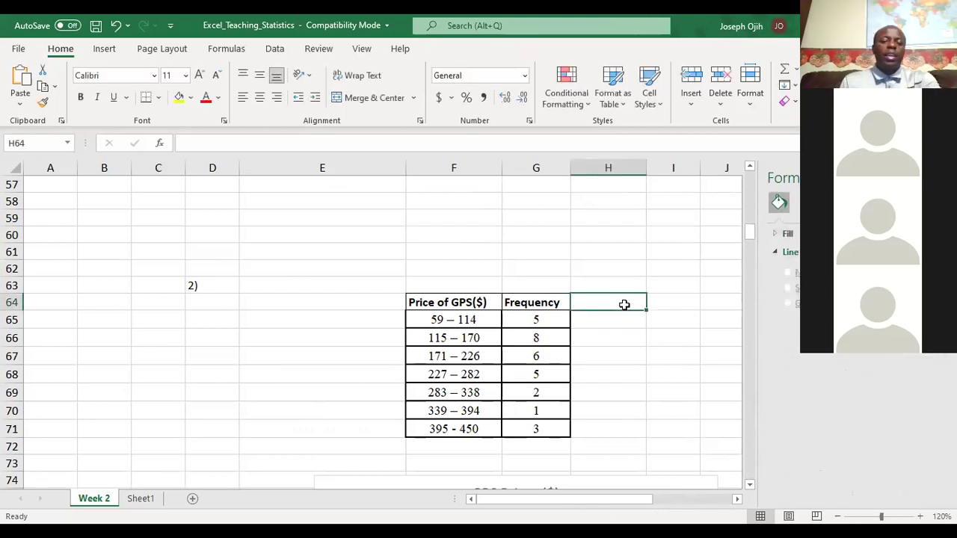
pyautogui.write('C')
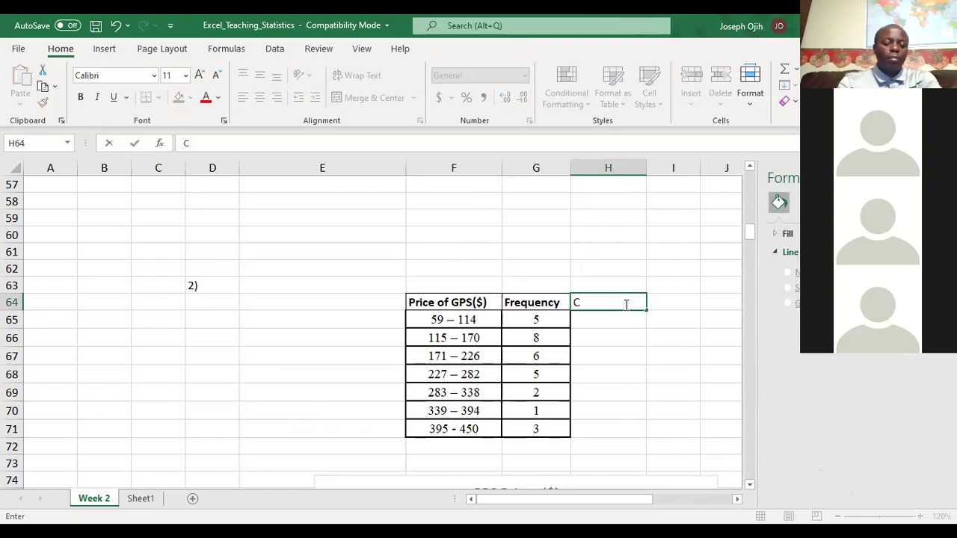
pyautogui.write('umula tive Frequency')
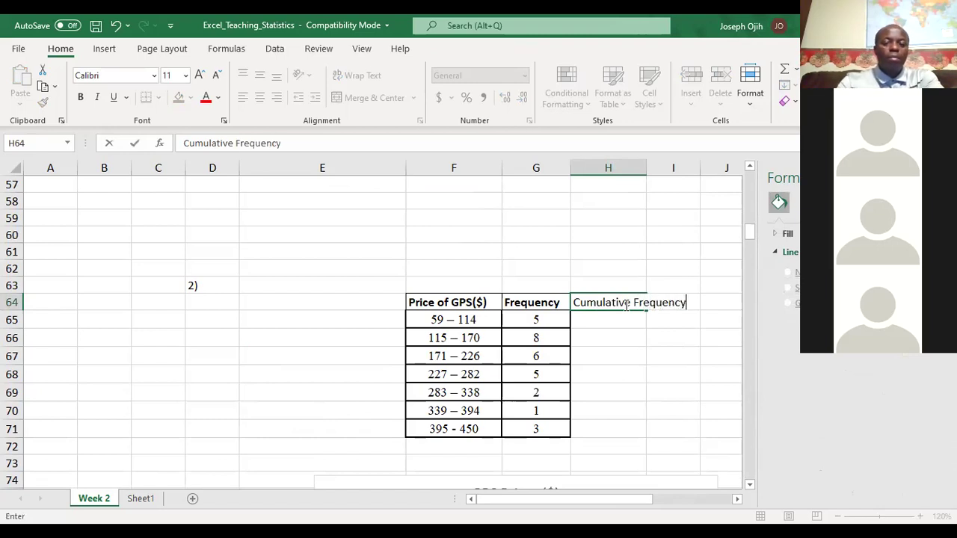
pyautogui.click(622, 321)
pyautogui.click(625, 302)
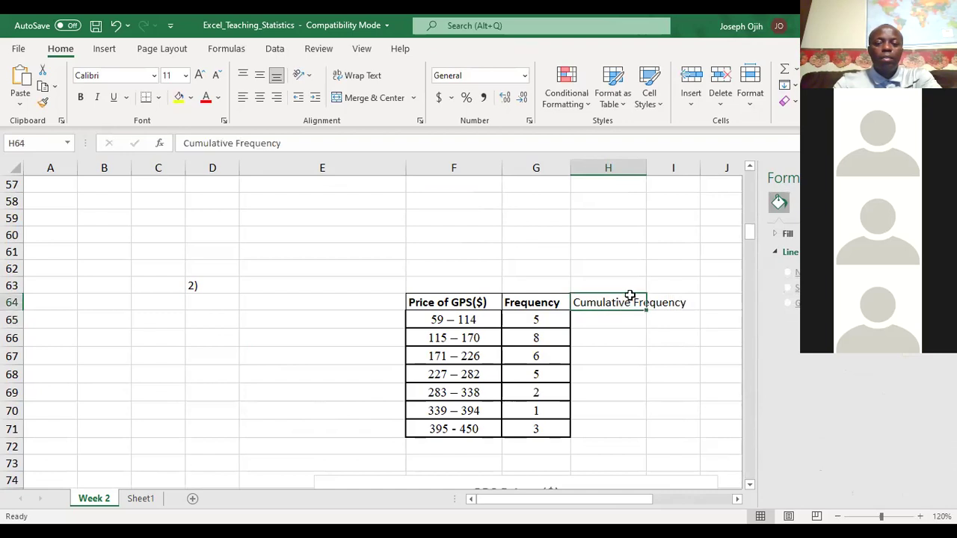
pyautogui.doubleClick(645, 166)
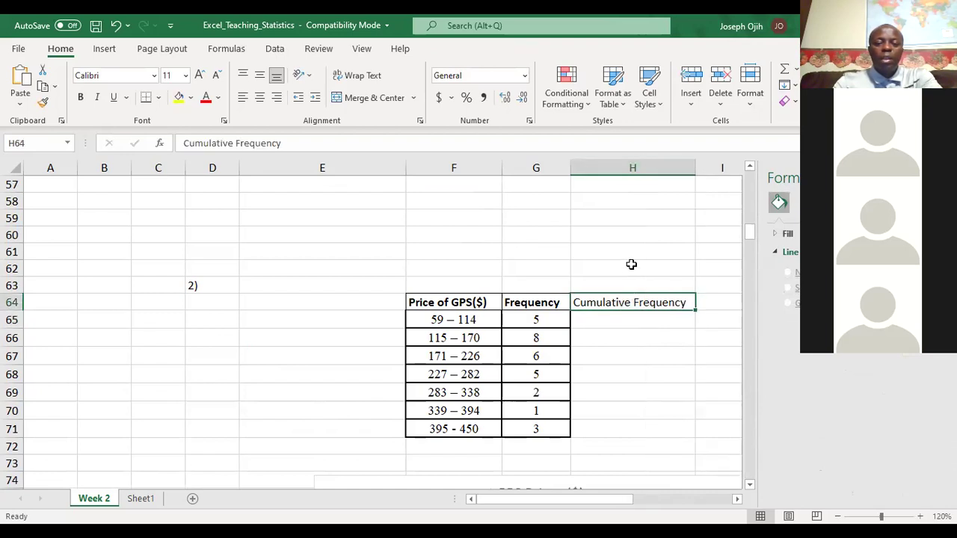
# Step: Enter 5 in H65 as the cumulative frequency of the 59 – 114 class
pyautogui.click(606, 321)
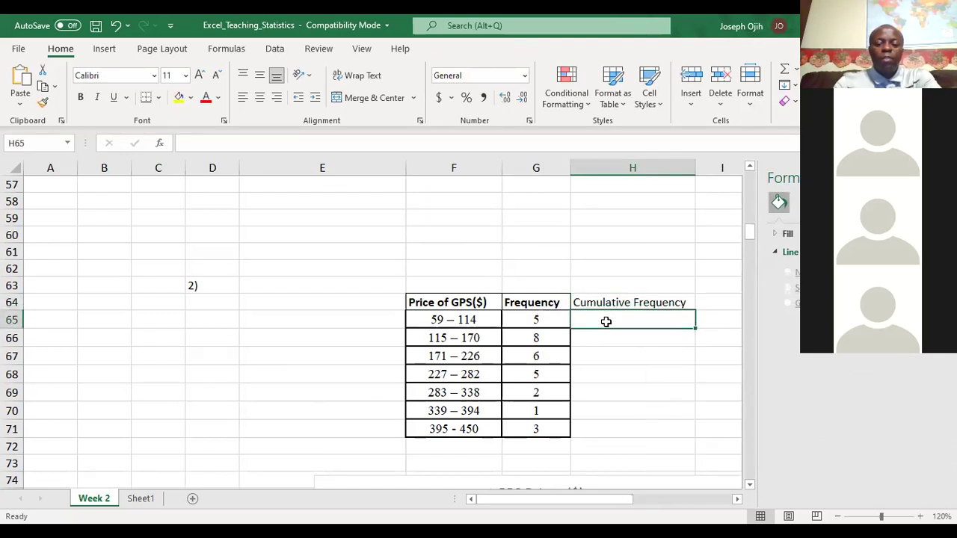
pyautogui.write('5')
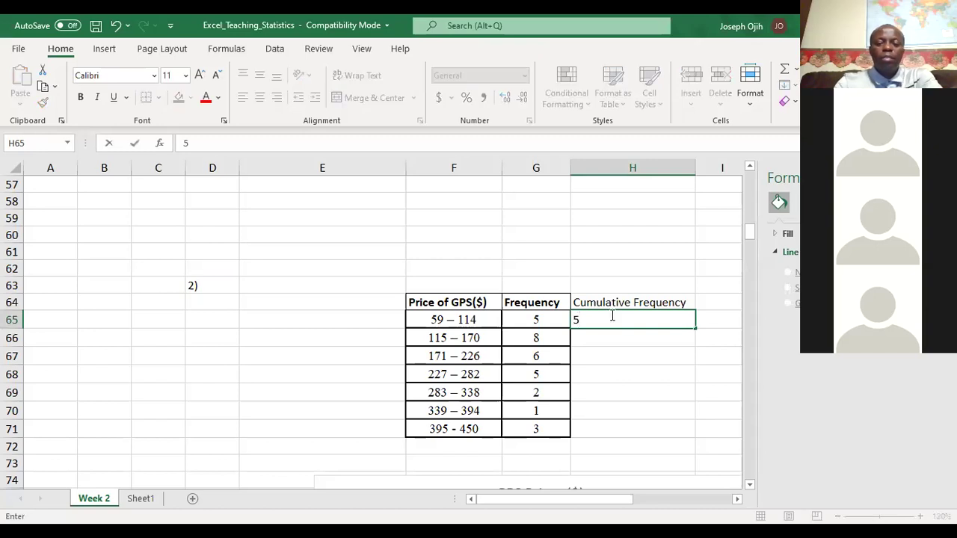
pyautogui.click(622, 302)
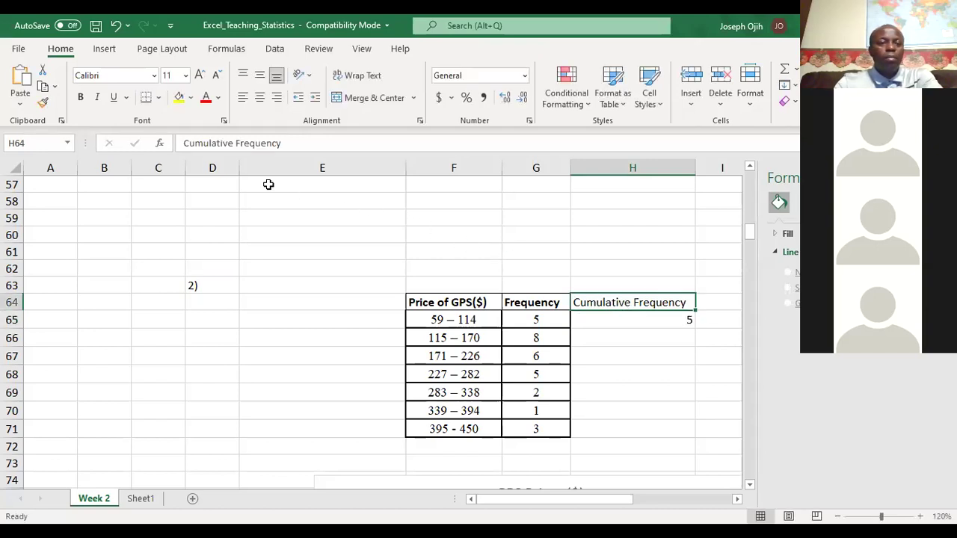
# Step: Put borders around the Cumulative Frequency heading cell H64 and make its text bold
pyautogui.click(159, 98)
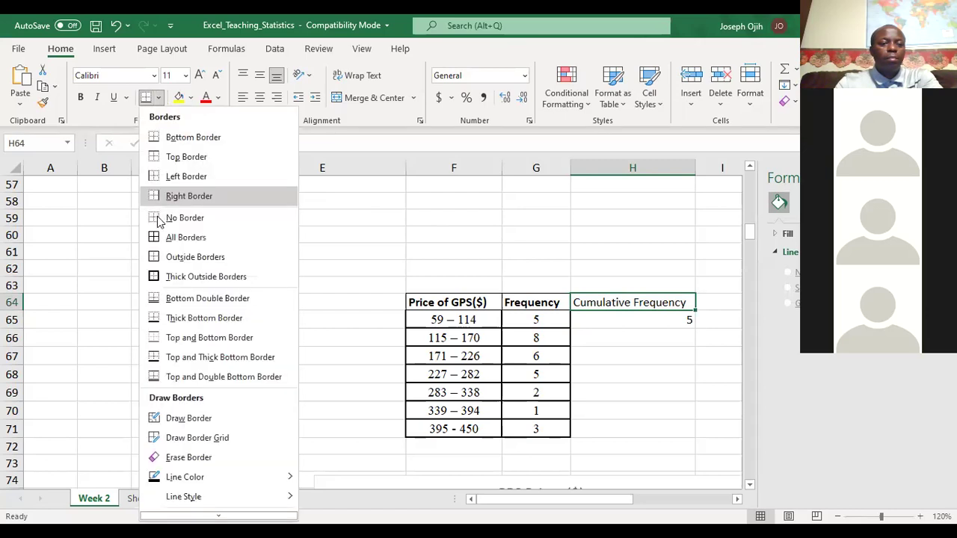
pyautogui.click(341, 235)
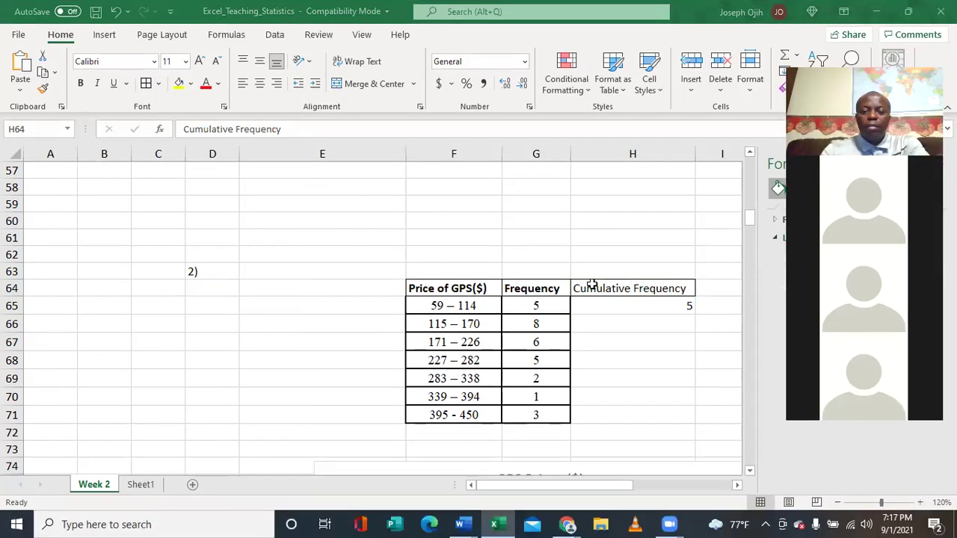
pyautogui.click(594, 300)
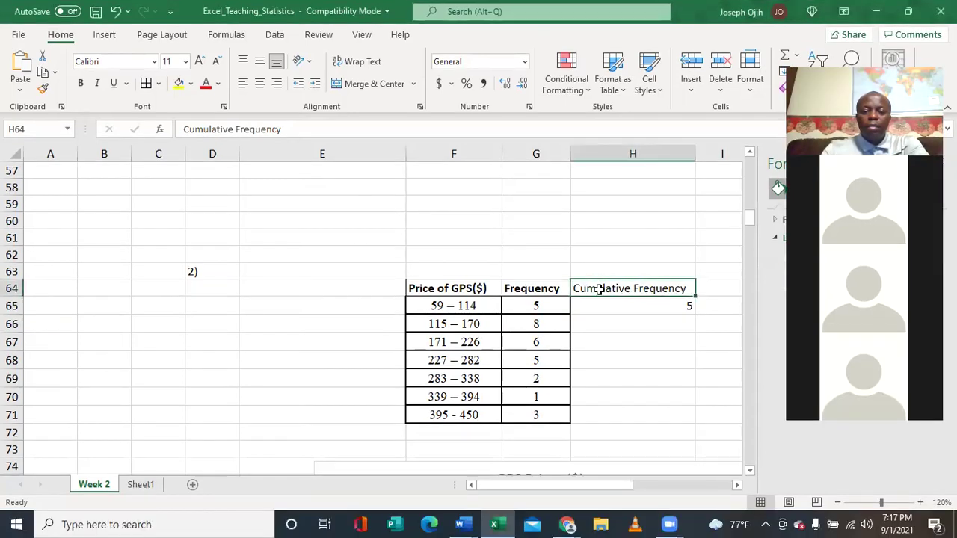
pyautogui.click(80, 83)
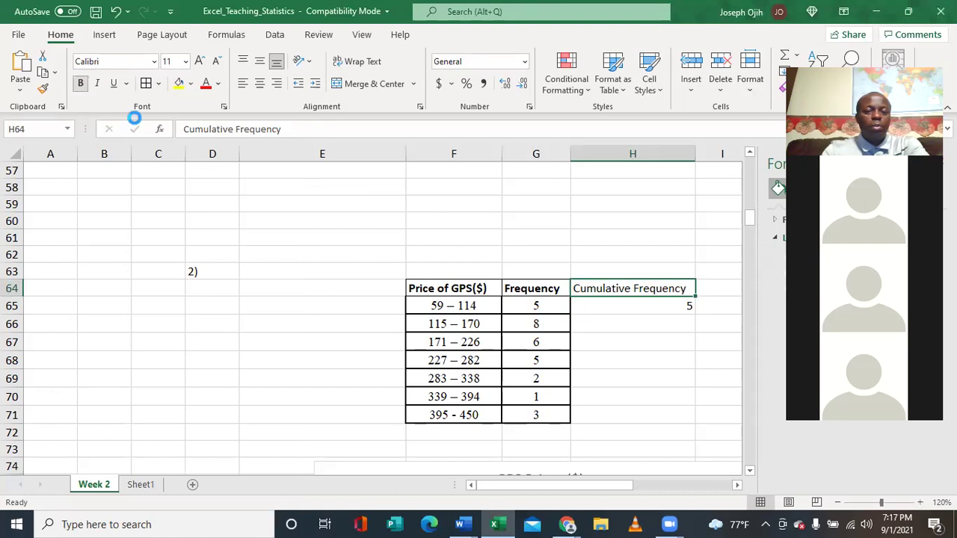
pyautogui.click(623, 322)
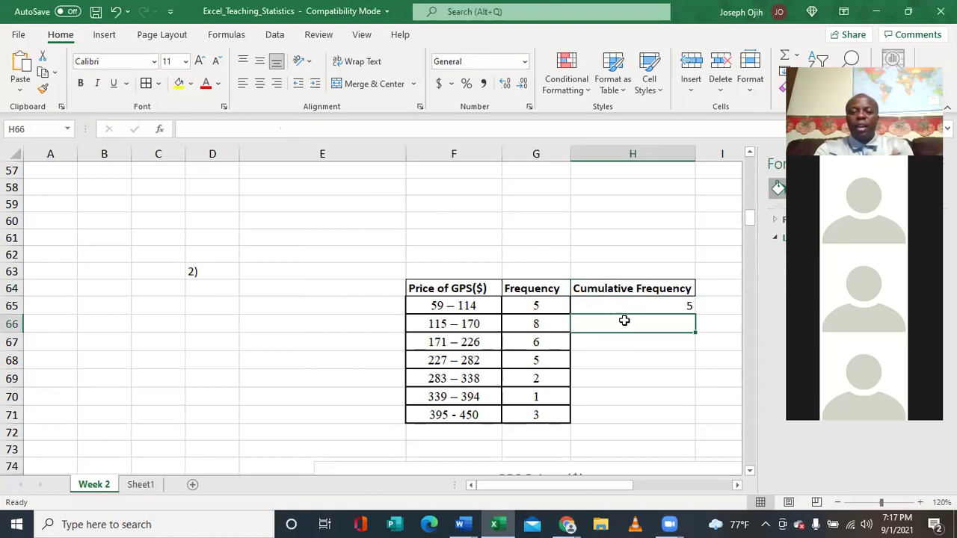
# Step: Enter the formula =H65+G66 in H66 as the cumulative frequency of the 115 – 170 class
pyautogui.write('=')
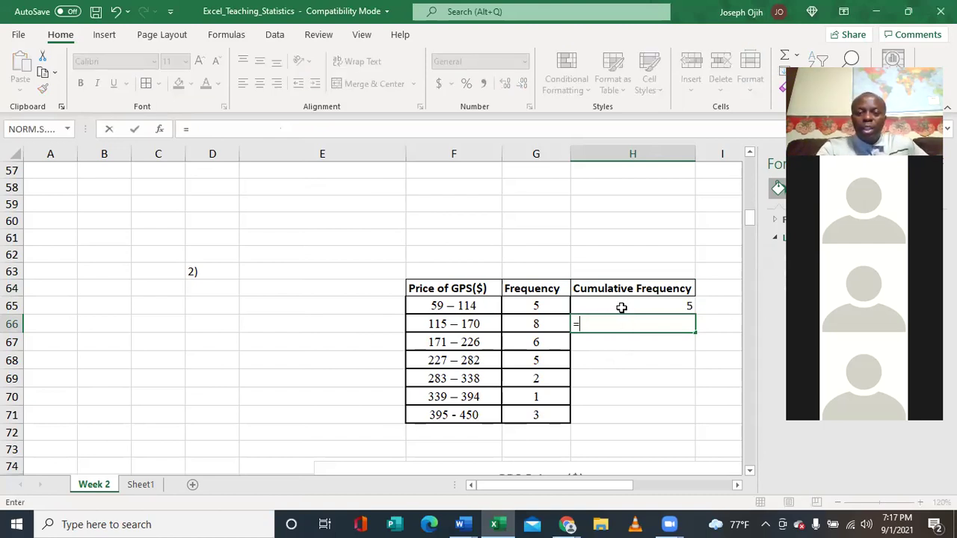
pyautogui.click(621, 306)
pyautogui.write('+')
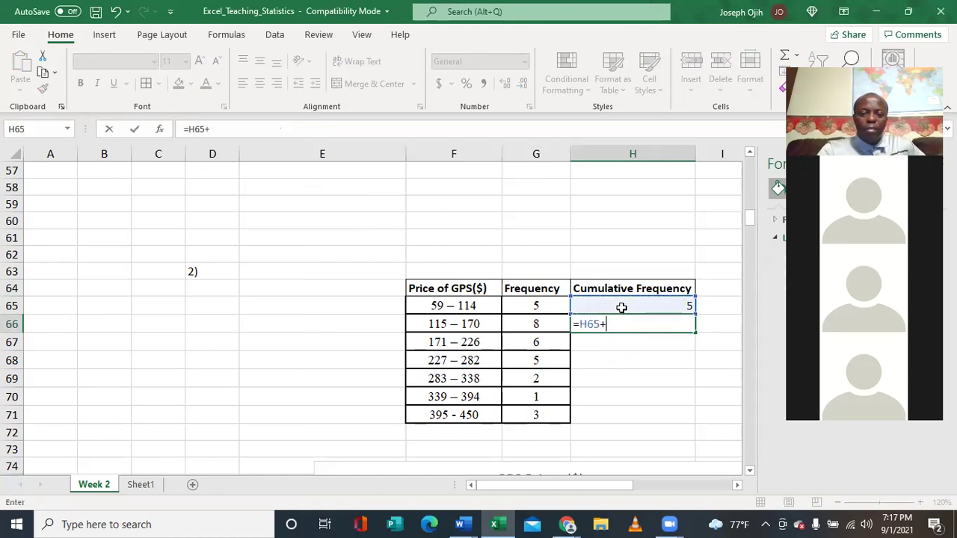
pyautogui.click(528, 323)
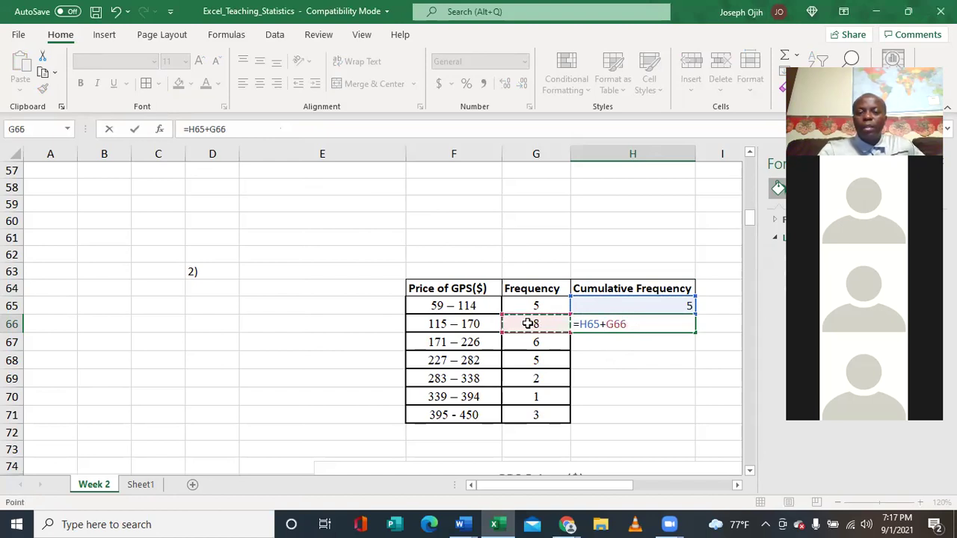
pyautogui.press('Return')
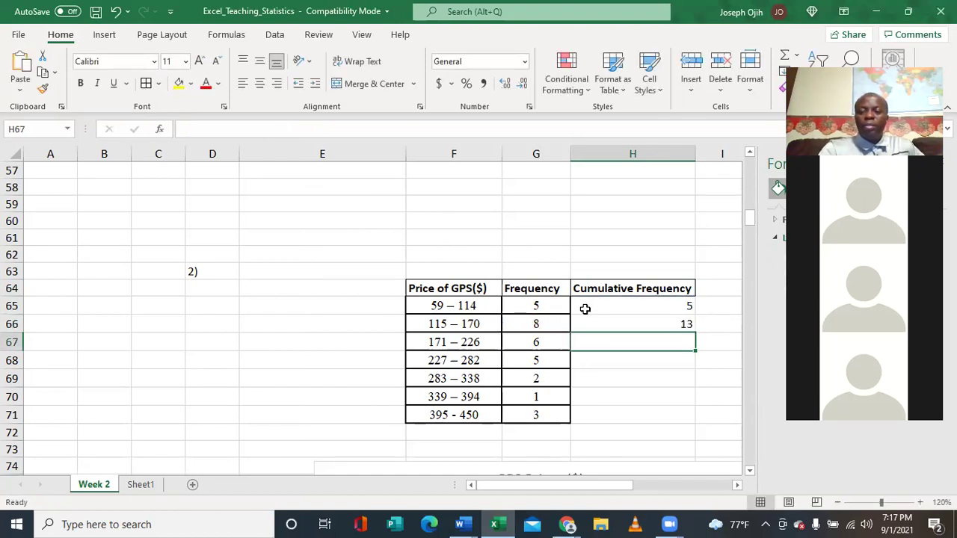
# Step: Fill the cumulative frequency formula from H66 down to H71 for the remaining GPS price classes
pyautogui.click(624, 319)
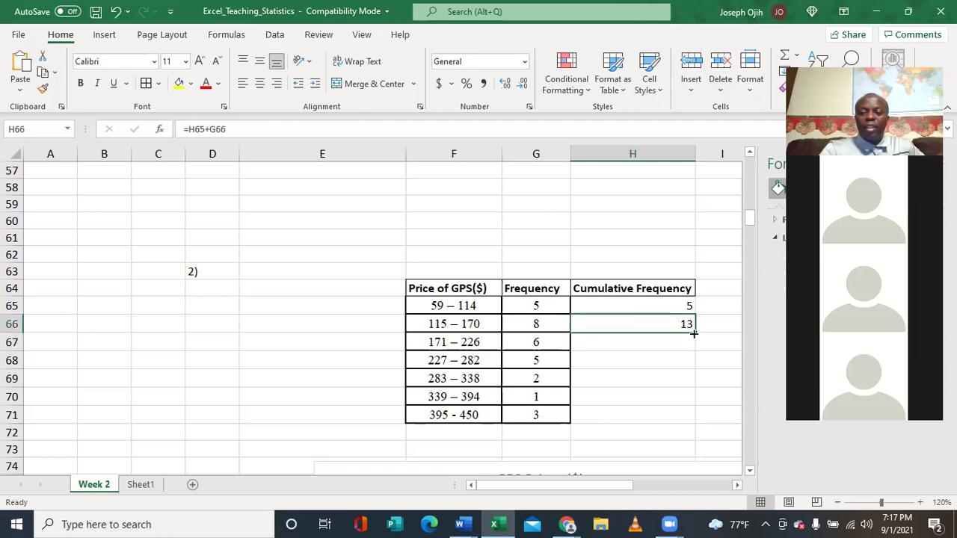
pyautogui.moveTo(695, 332); pyautogui.dragTo(675, 414)
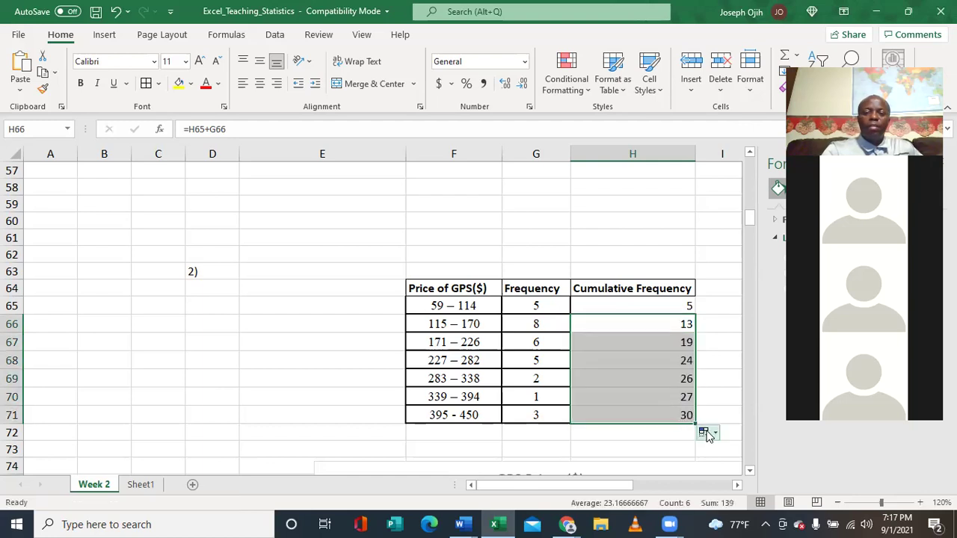
pyautogui.click(679, 306)
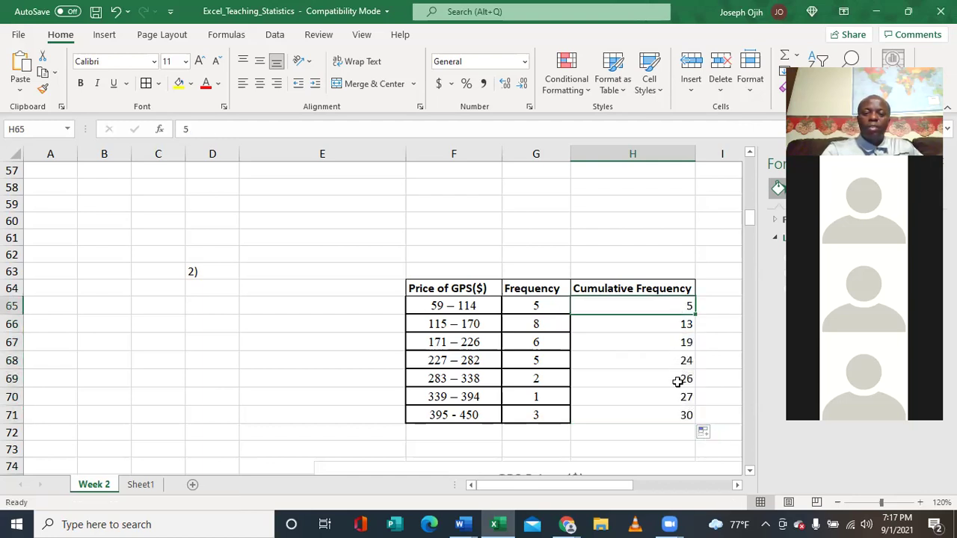
# Step: Try to delete the whole column G, which holds the GPS table's Frequency values, from the Week 2 sheet
pyautogui.scroll(-2, 678, 381)
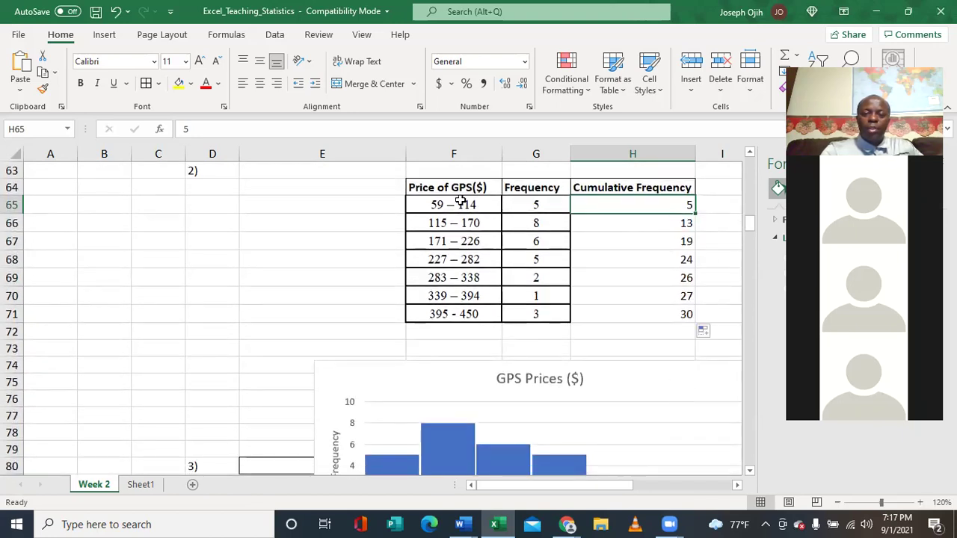
pyautogui.scroll(10, 547, 202)
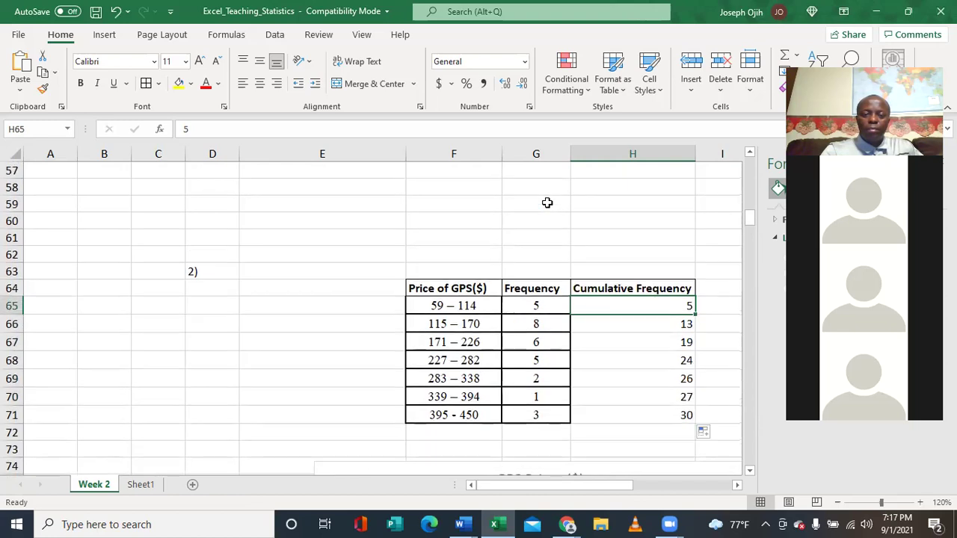
pyautogui.scroll(10, 547, 202)
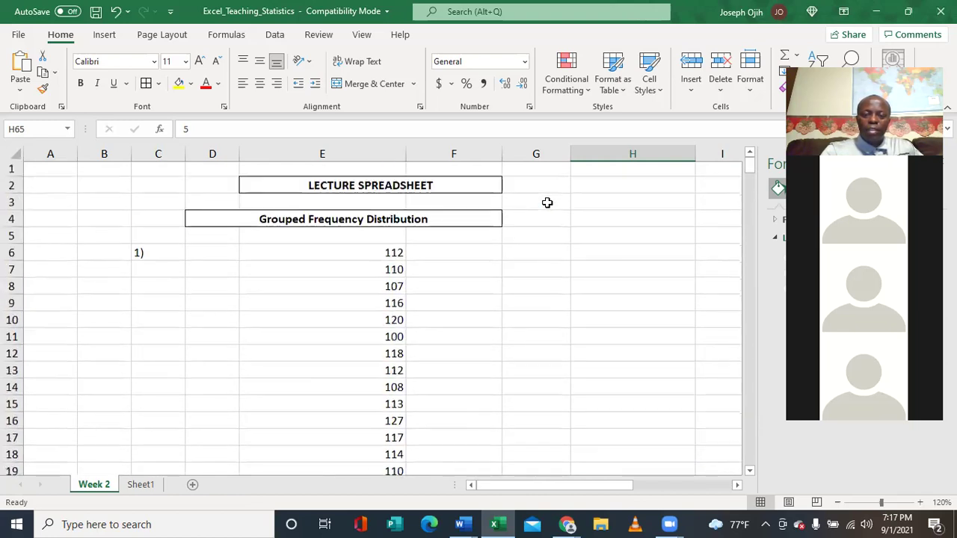
pyautogui.rightClick(536, 154)
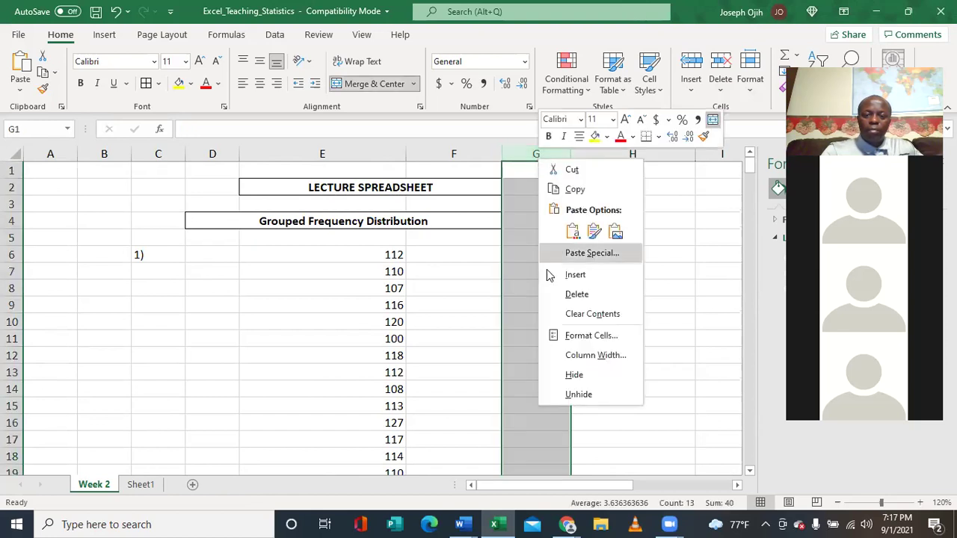
pyautogui.click(565, 295)
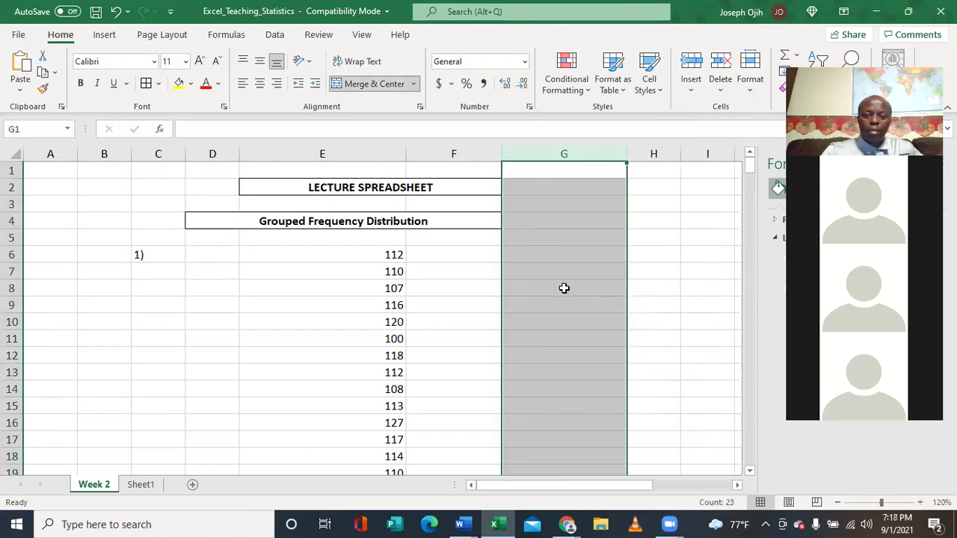
pyautogui.scroll(-4, 562, 290)
pyautogui.scroll(-15, 563, 288)
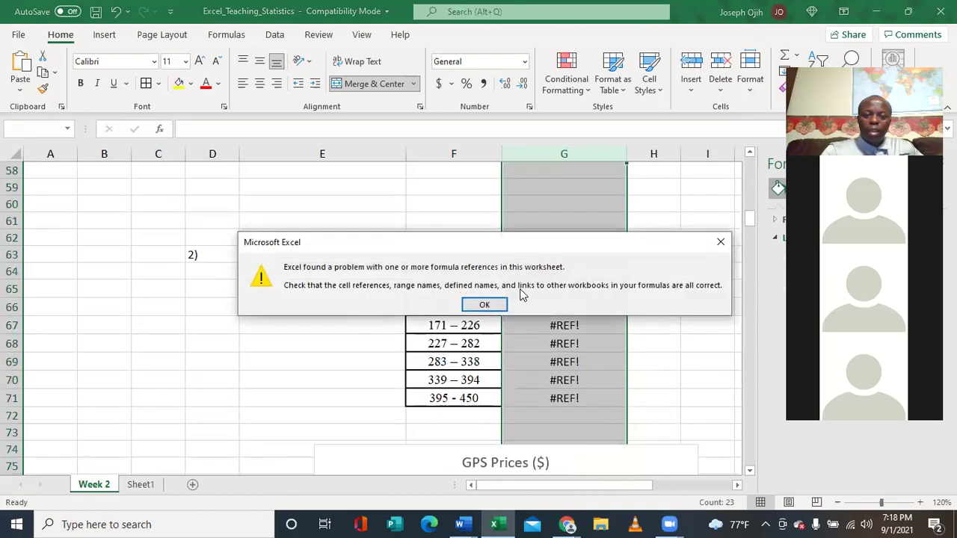
pyautogui.click(486, 306)
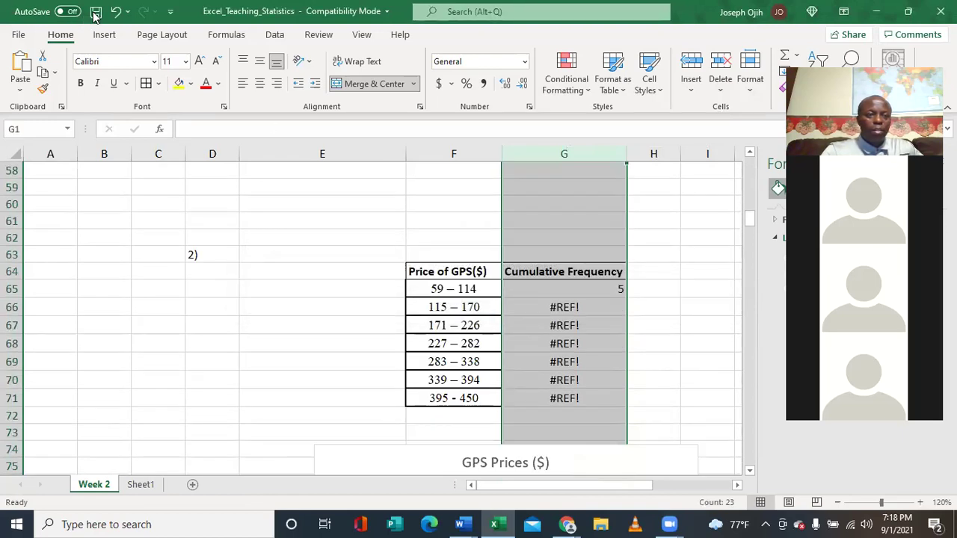
# Step: Undo the deletion of column G to restore the GPS table's Frequency column
pyautogui.click(116, 12)
pyautogui.click(116, 11)
pyautogui.scroll(-3, 414, 320)
pyautogui.scroll(-18, 414, 321)
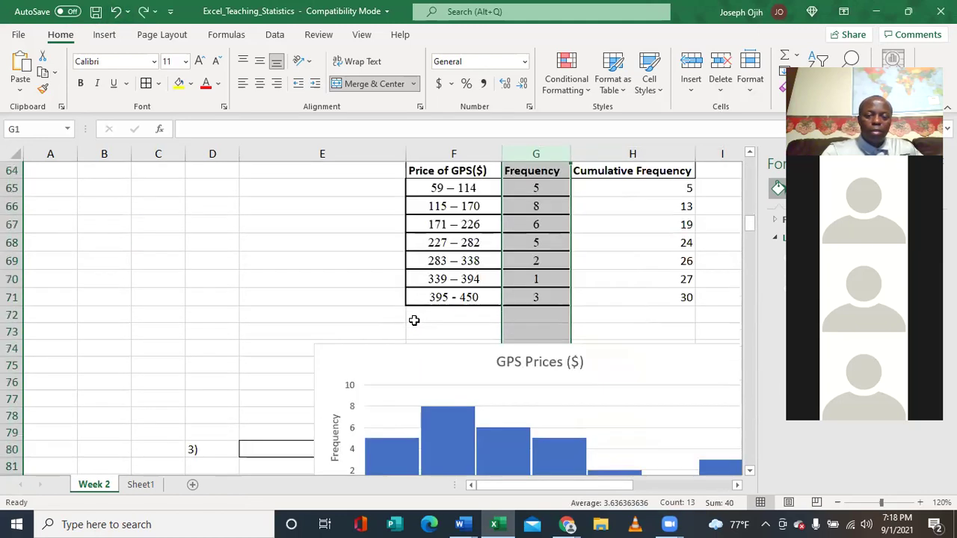
# Step: Copy the price classes in F65:F71 of the GPS table
pyautogui.click(460, 313)
pyautogui.scroll(1, 456, 299)
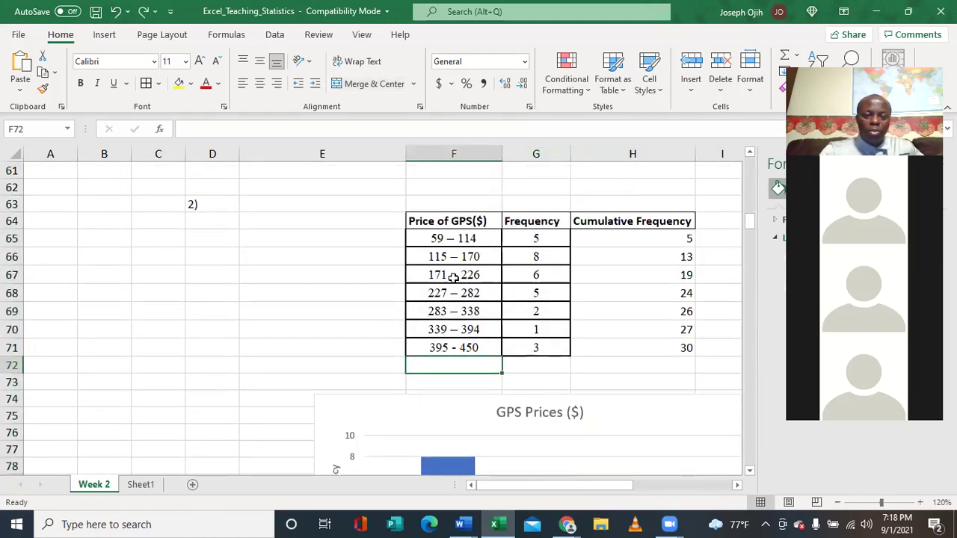
pyautogui.moveTo(449, 235); pyautogui.dragTo(458, 340)
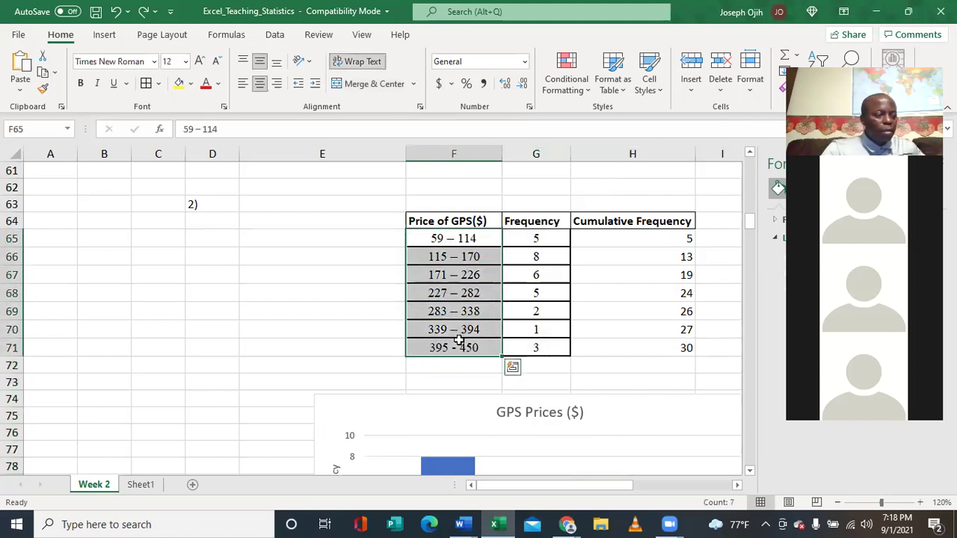
pyautogui.hotkey('ctrl', 'c')
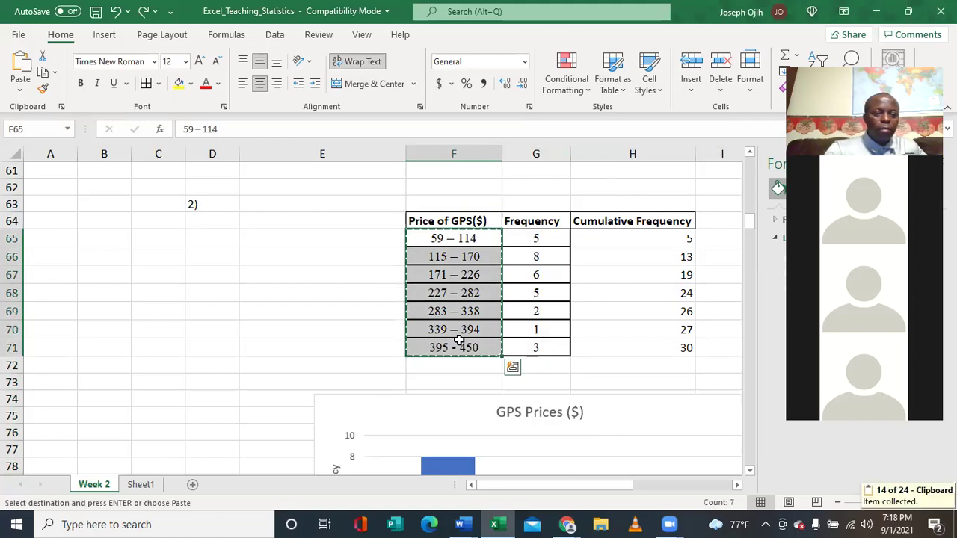
# Step: Paste the copied GPS price ranges into column C starting at C66
pyautogui.click(150, 260)
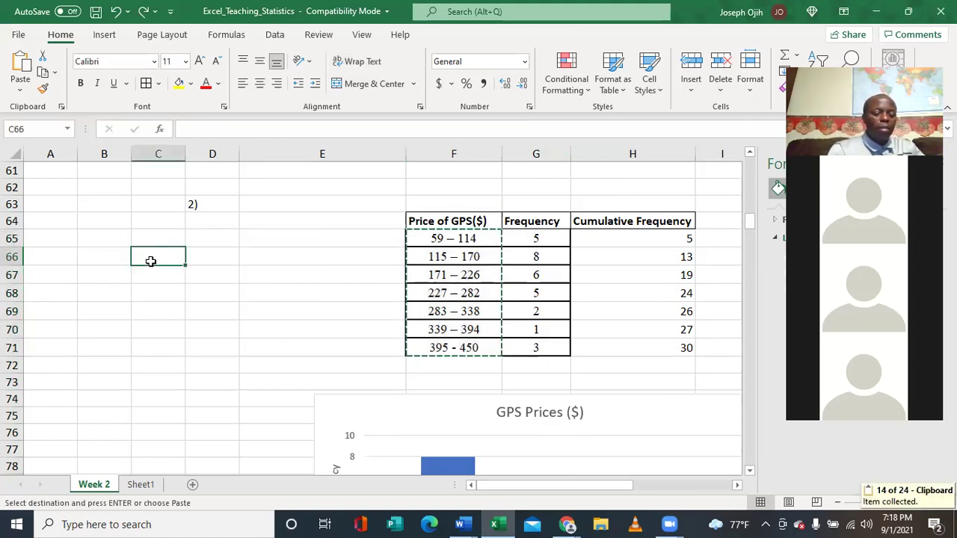
pyautogui.hotkey('ctrl', 'v')
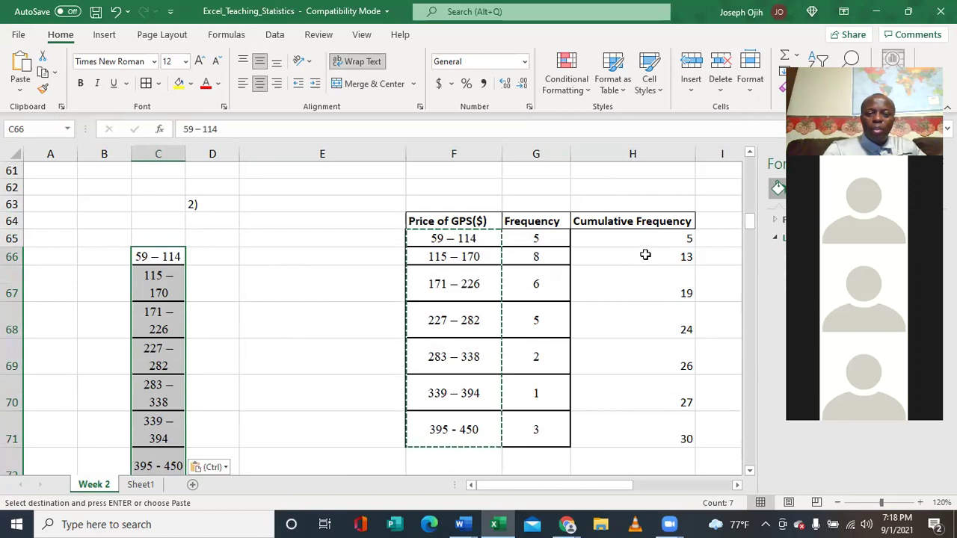
# Step: Copy the cumulative frequency values from H65:H71 and paste them beside the price ranges, starting at D66
pyautogui.moveTo(651, 239); pyautogui.dragTo(647, 418)
pyautogui.hotkey('ctrl', 'c')
pyautogui.hotkey('ctrl', 'c')
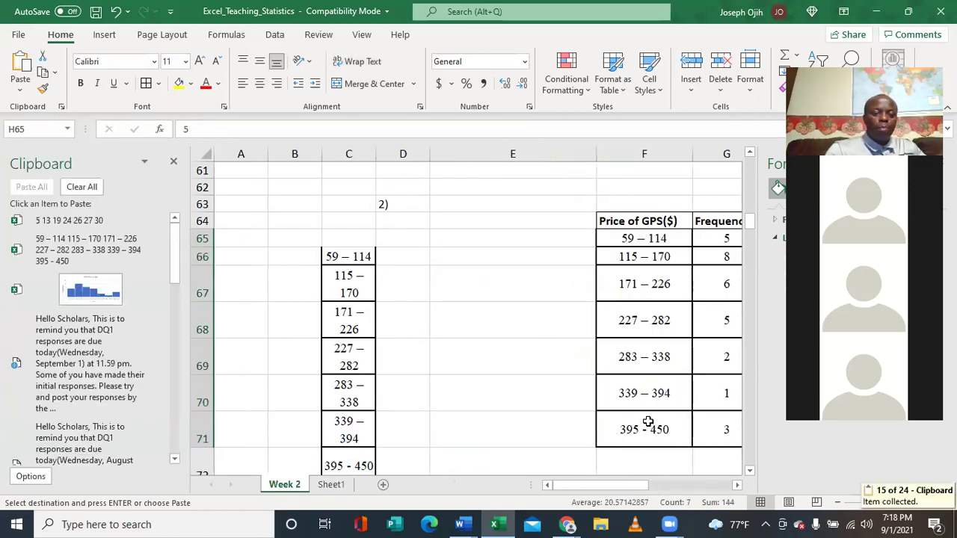
pyautogui.click(174, 161)
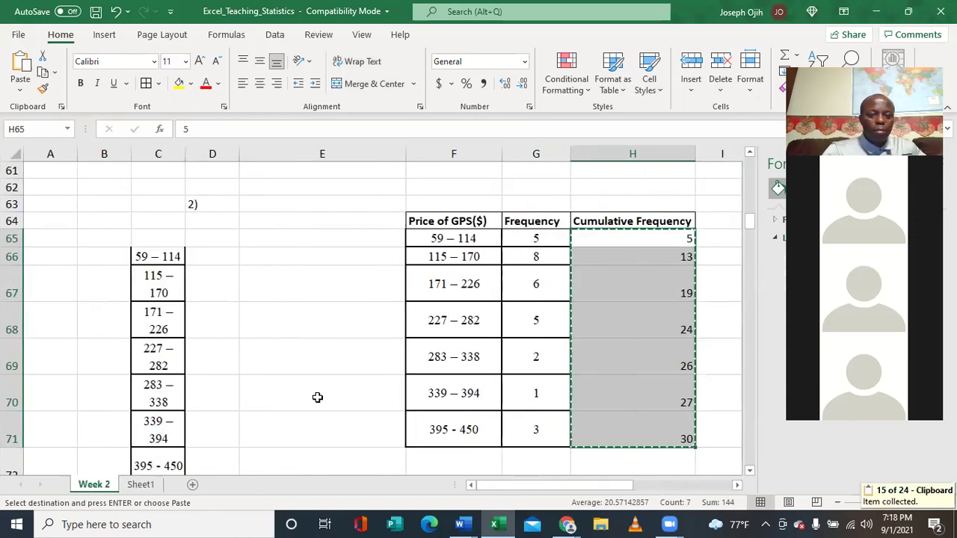
pyautogui.click(228, 269)
pyautogui.click(227, 261)
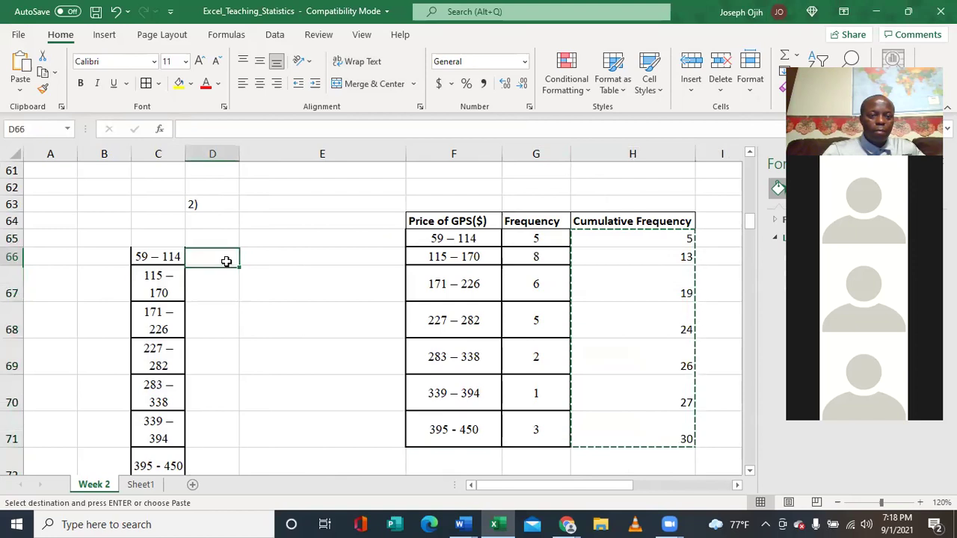
pyautogui.hotkey('ctrl', 'v')
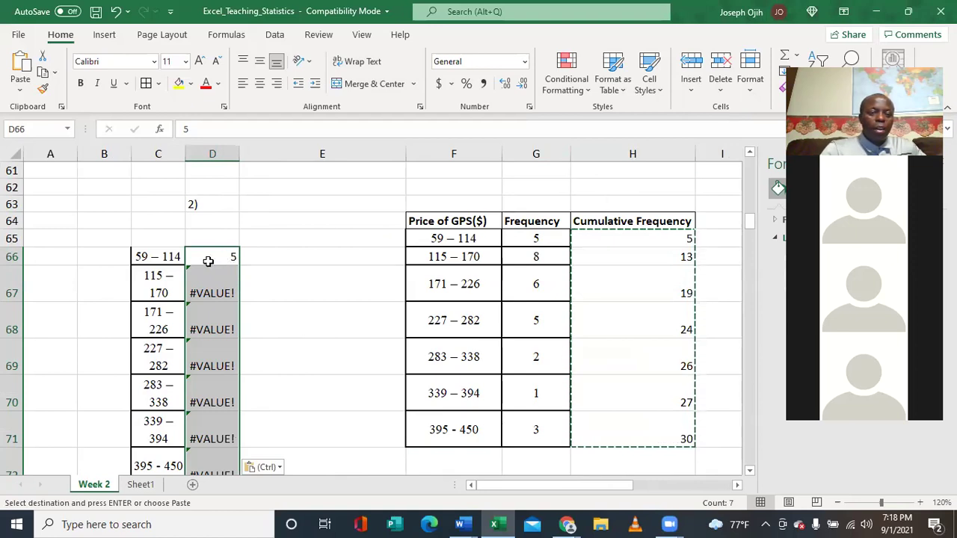
# Step: Narrow column C slightly and clear the pasted contents of C66:D72
pyautogui.click(145, 252)
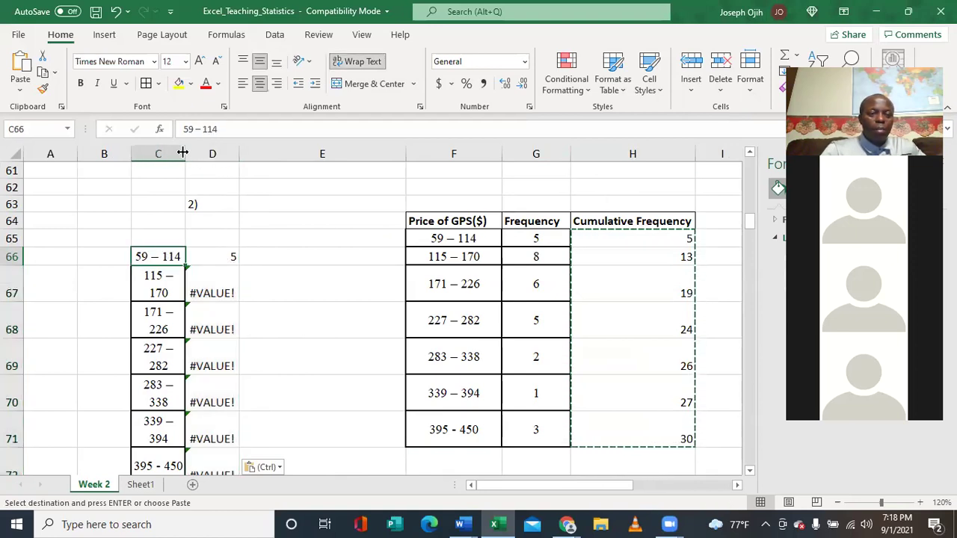
pyautogui.moveTo(186, 154); pyautogui.dragTo(184, 154)
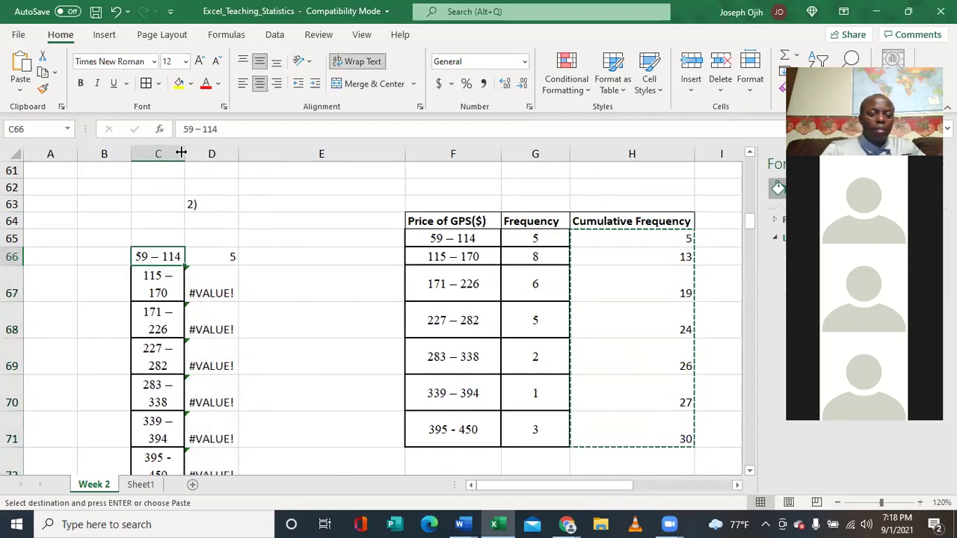
pyautogui.click(146, 275)
pyautogui.moveTo(157, 254); pyautogui.dragTo(207, 444)
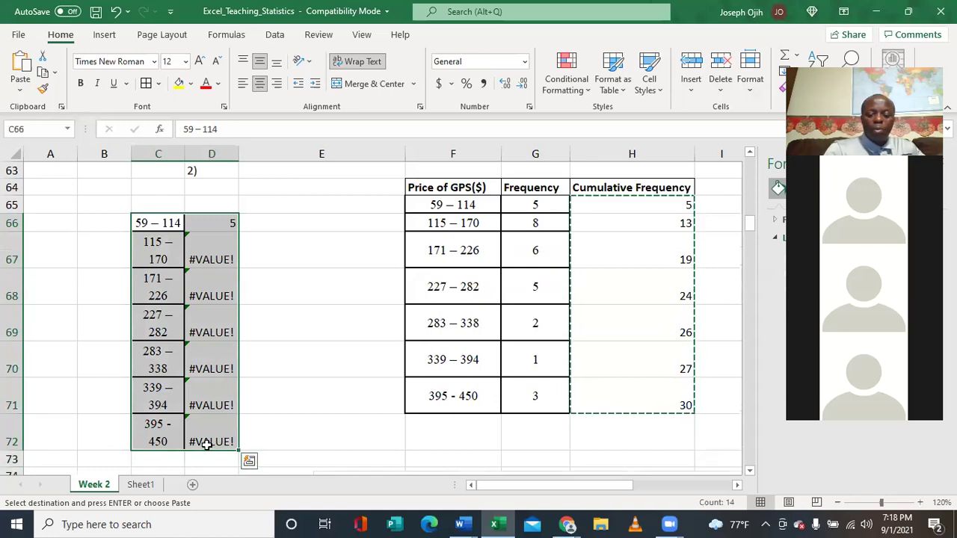
pyautogui.press('Delete')
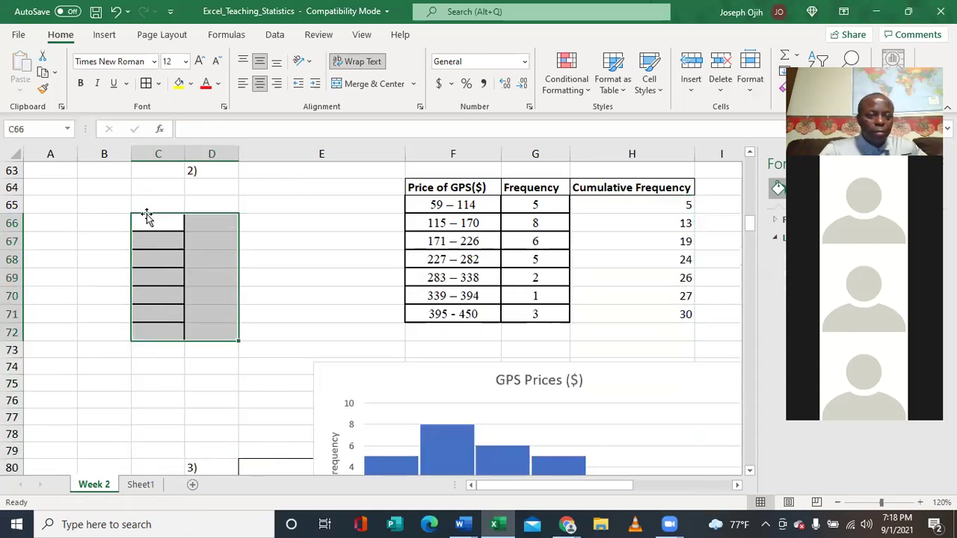
# Step: Enter the price classes 59-114 in C66 and 115-170 in C67
pyautogui.doubleClick(150, 224)
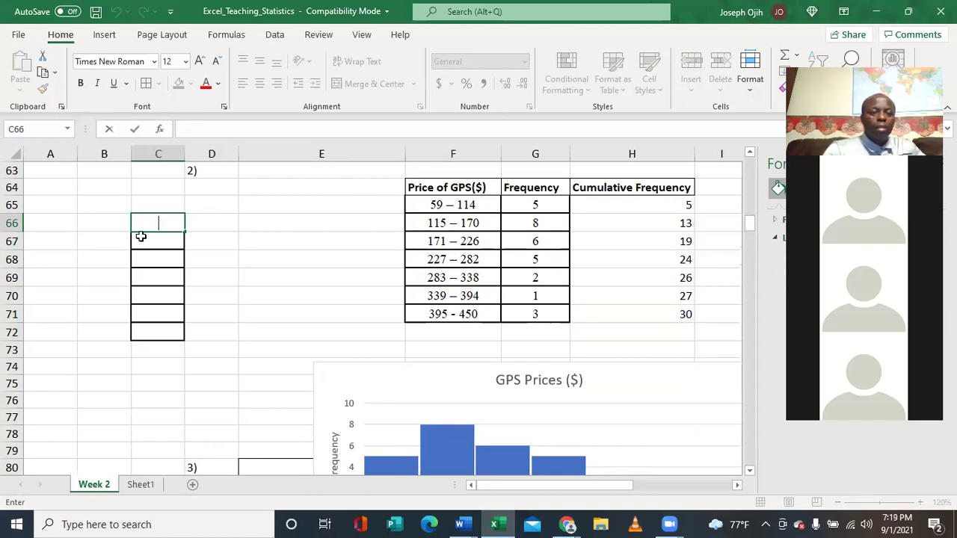
pyautogui.write('59')
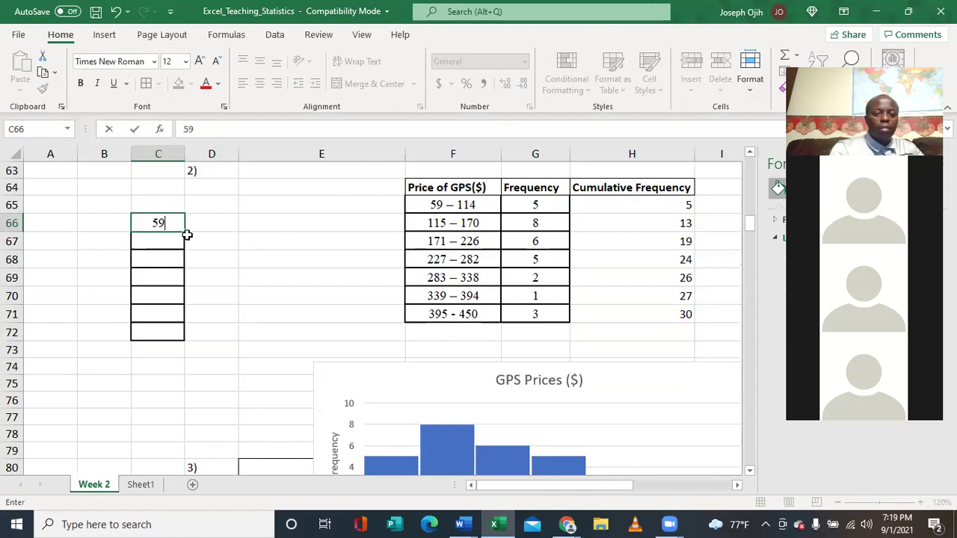
pyautogui.write('-114')
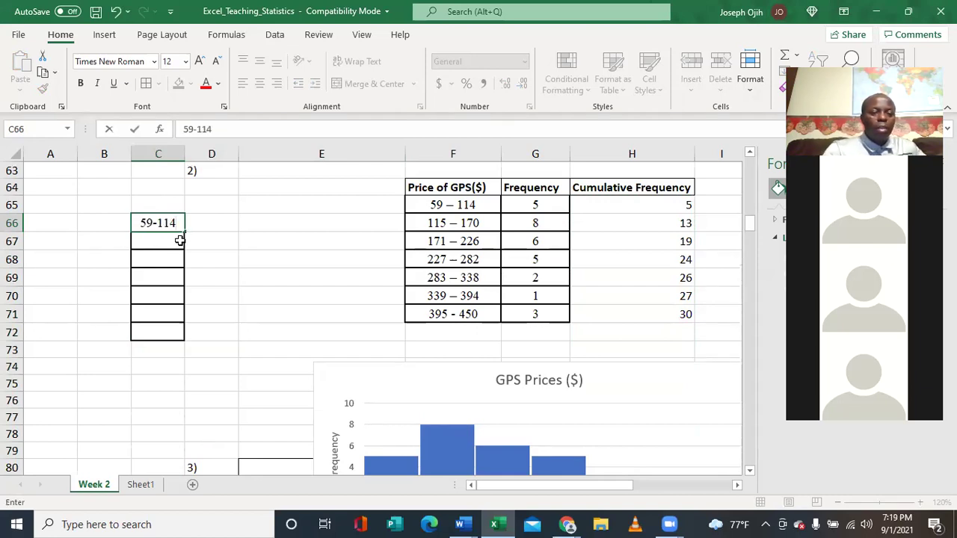
pyautogui.click(167, 243)
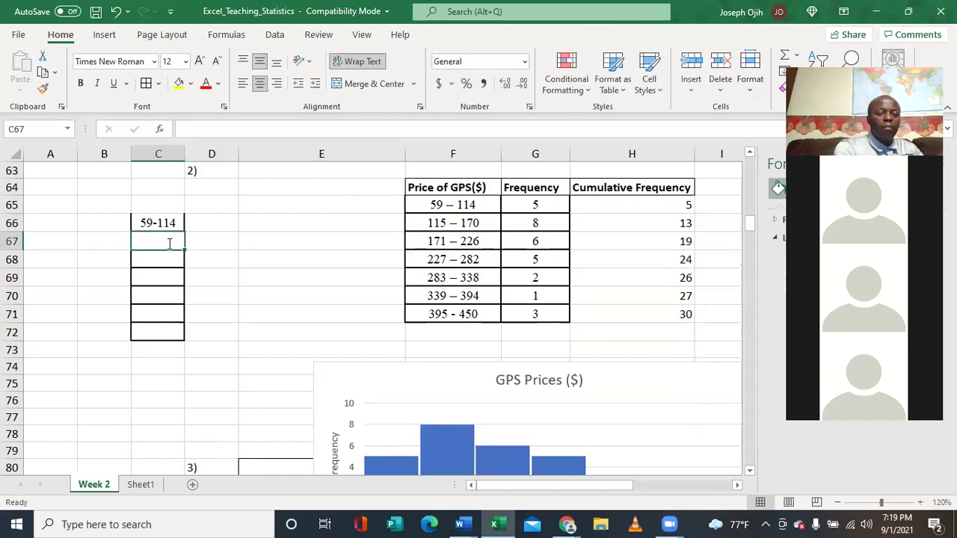
pyautogui.write('115-')
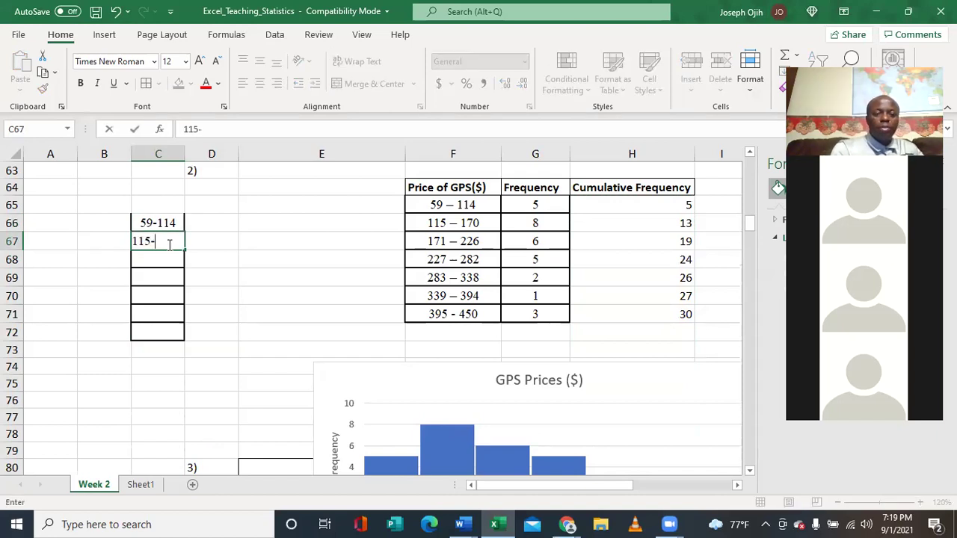
pyautogui.write('170')
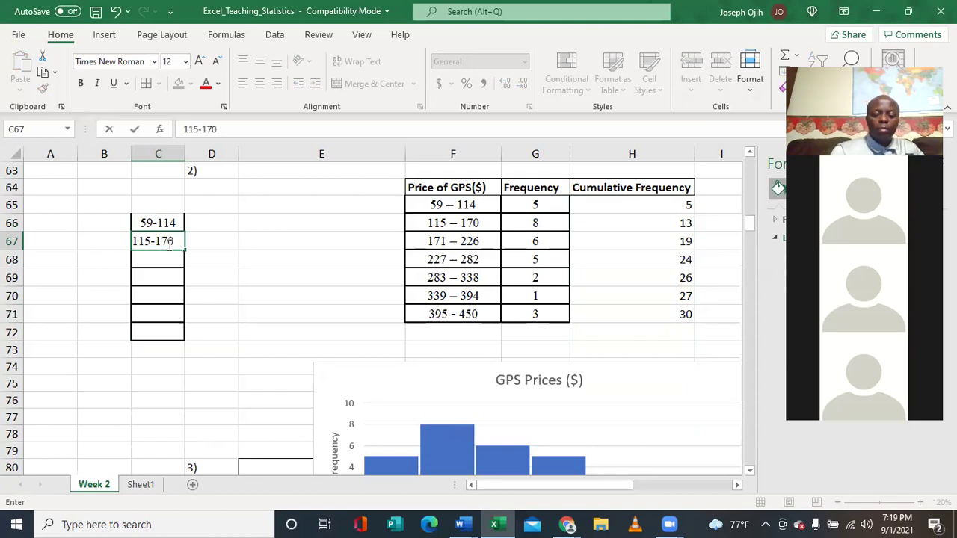
pyautogui.press('Return')
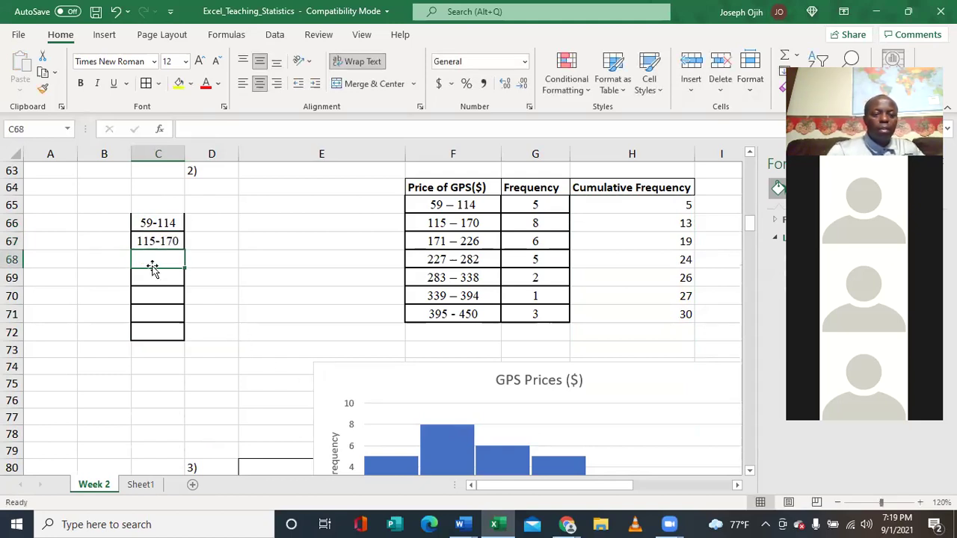
# Step: Enter the price classes 171-226 in C68 and 227-282 in C69
pyautogui.write('1')
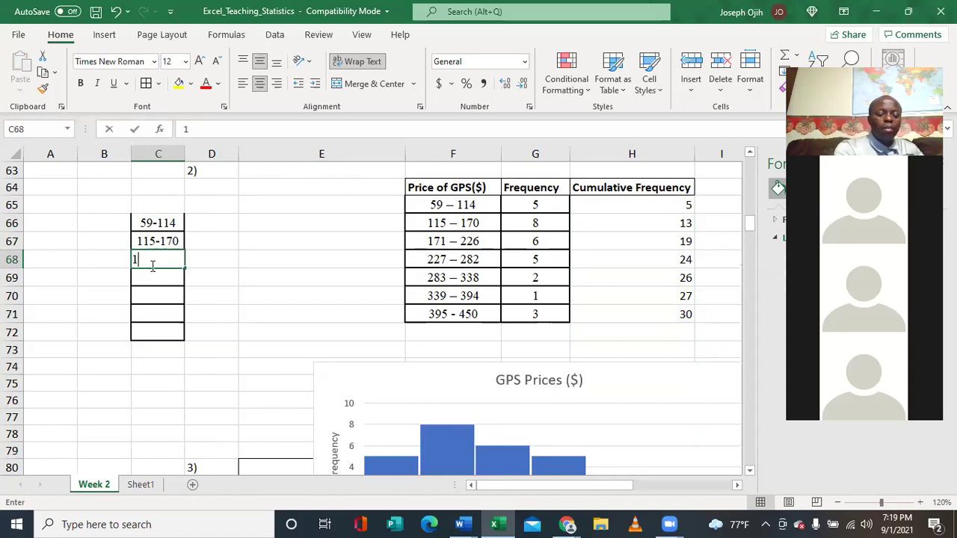
pyautogui.write('71')
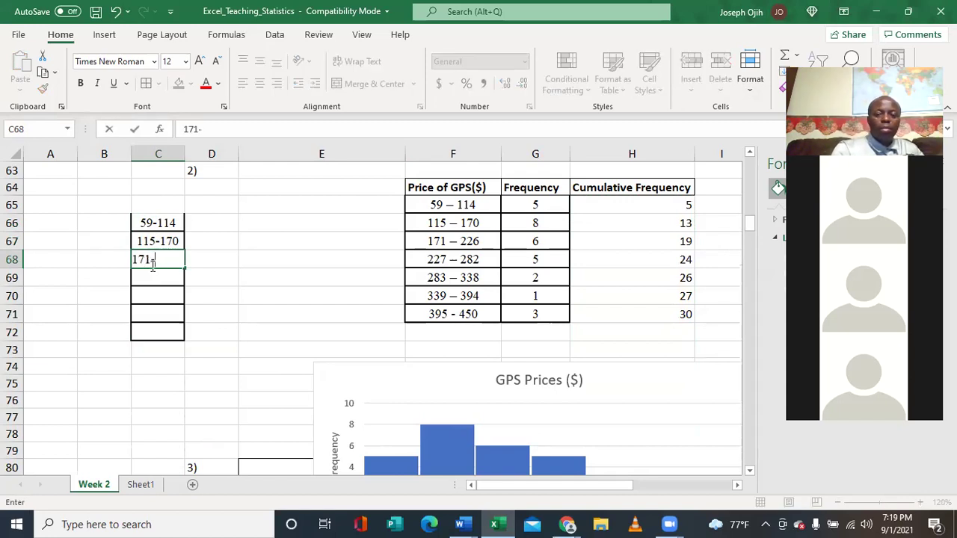
pyautogui.write('-226')
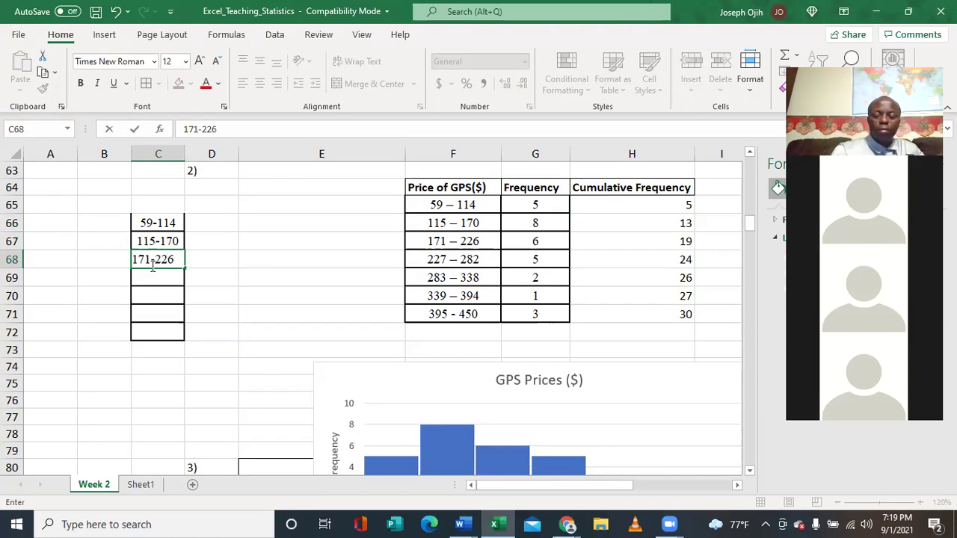
pyautogui.press('Return')
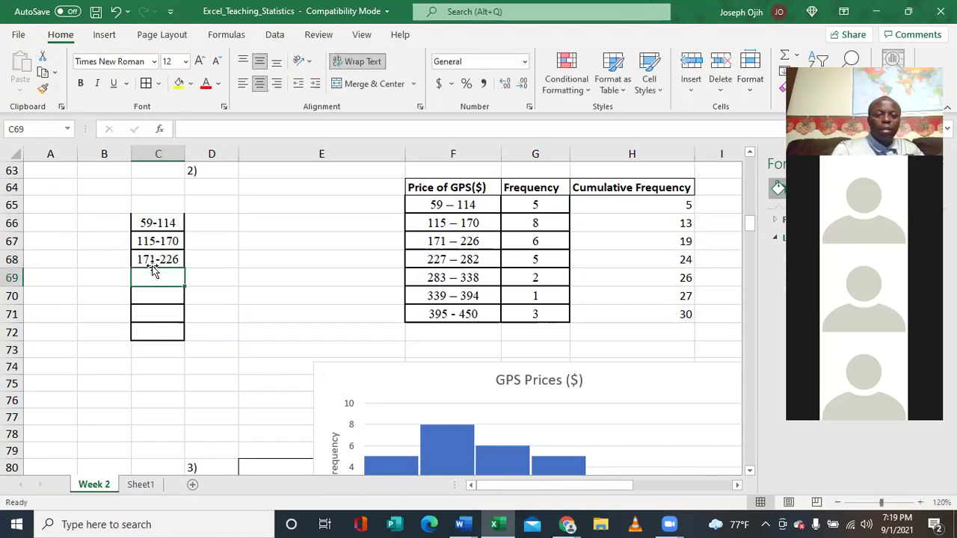
pyautogui.write('227-')
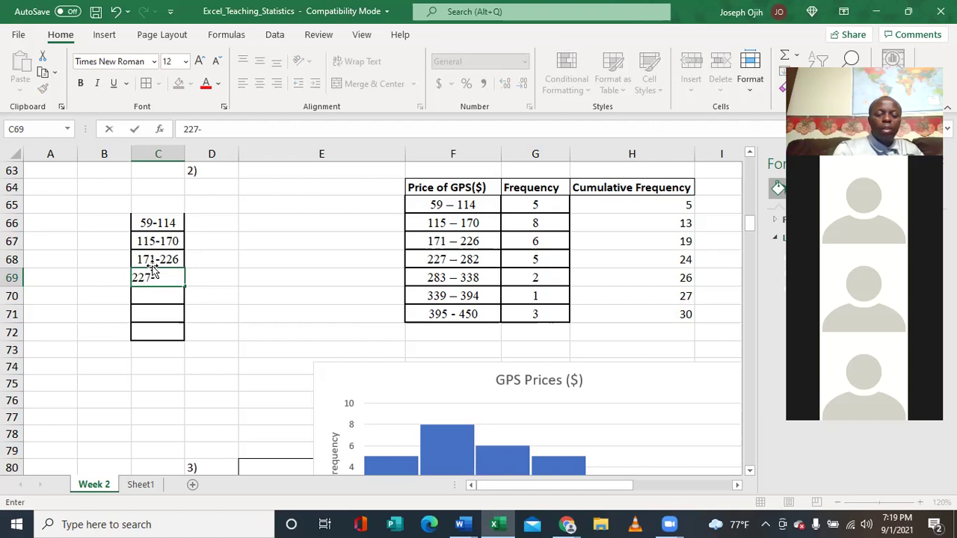
pyautogui.write('282')
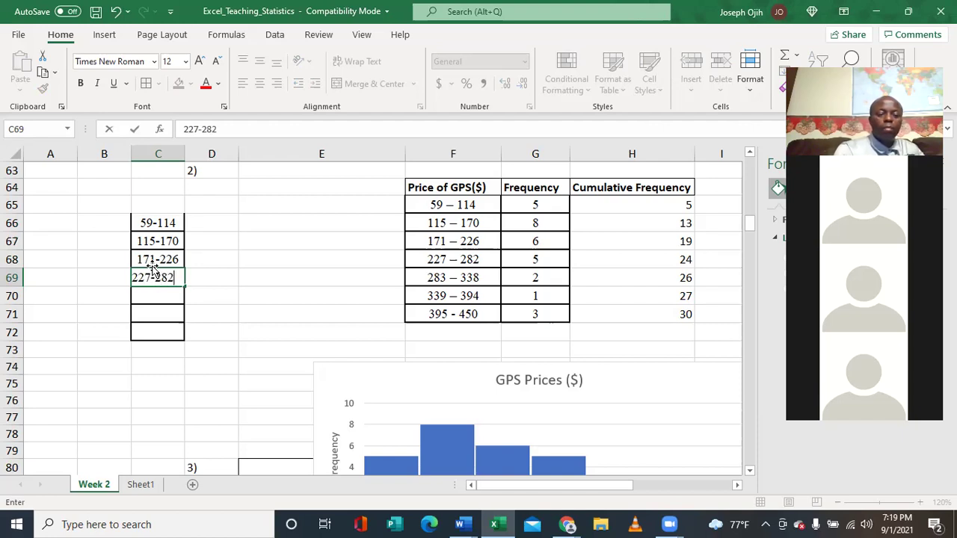
pyautogui.press('Return')
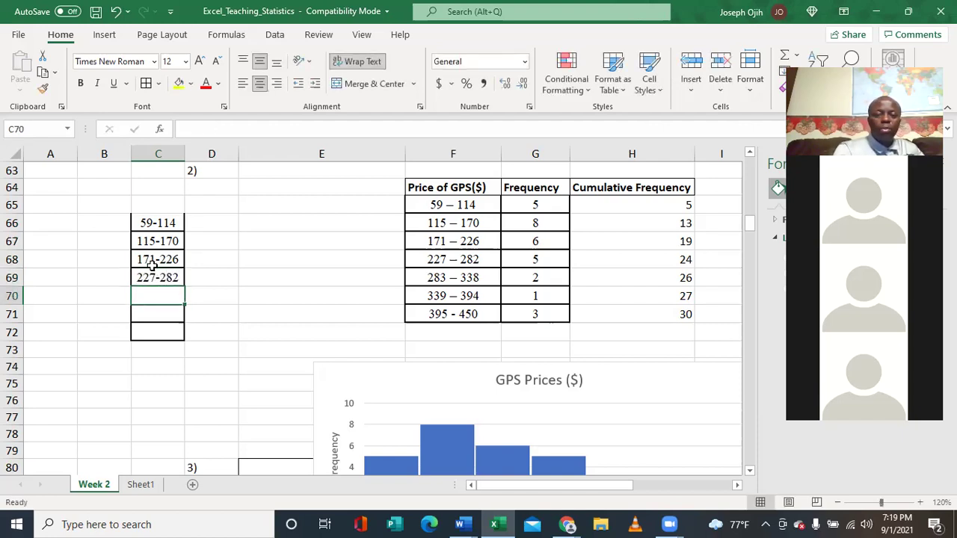
# Step: Enter the remaining price classes 283-338, 339-394 and 395-450 in C70 to C72
pyautogui.write('283-338')
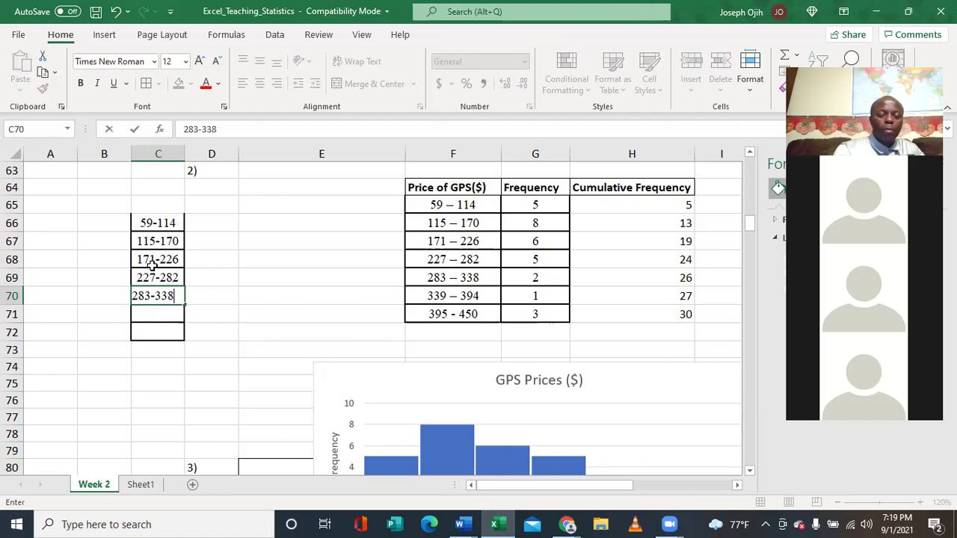
pyautogui.press('Return')
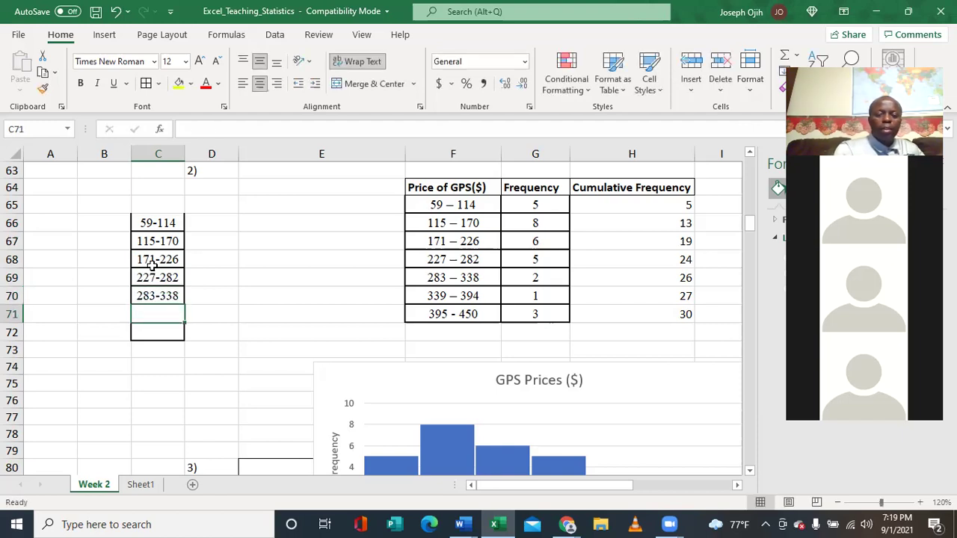
pyautogui.write('2')
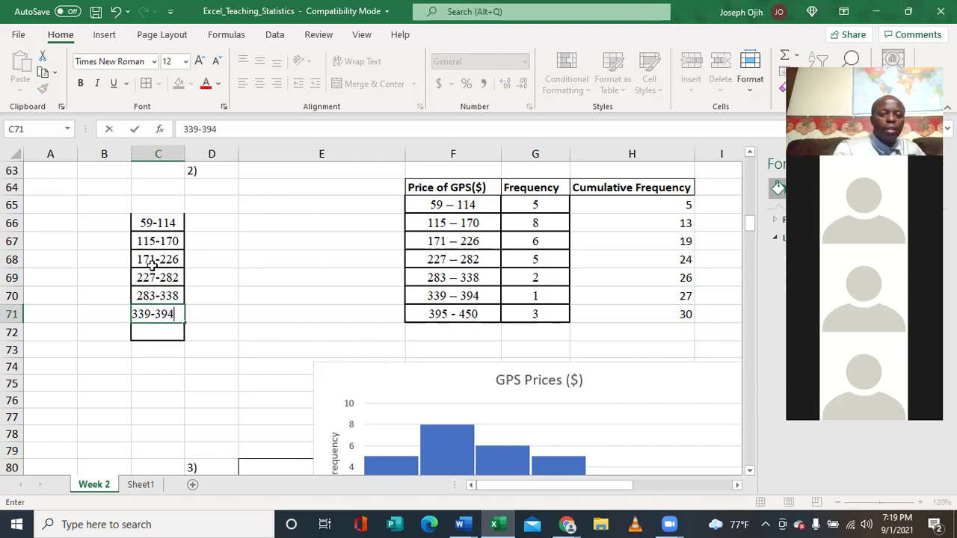
pyautogui.press('Return')
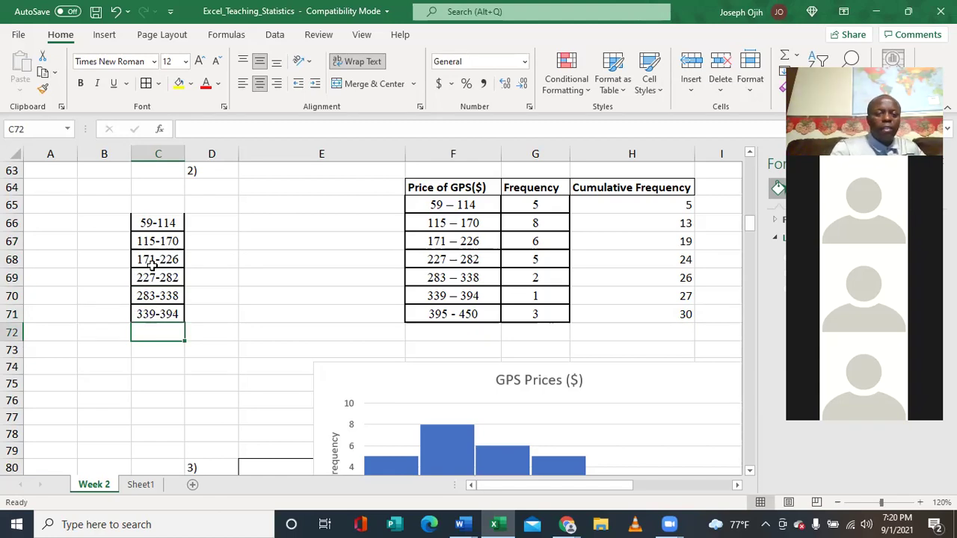
pyautogui.write('395-450')
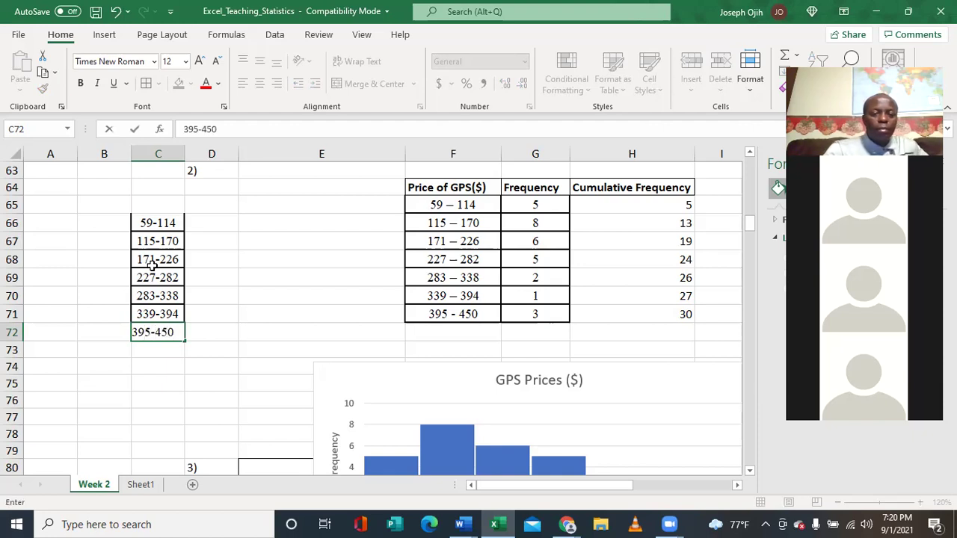
pyautogui.click(293, 329)
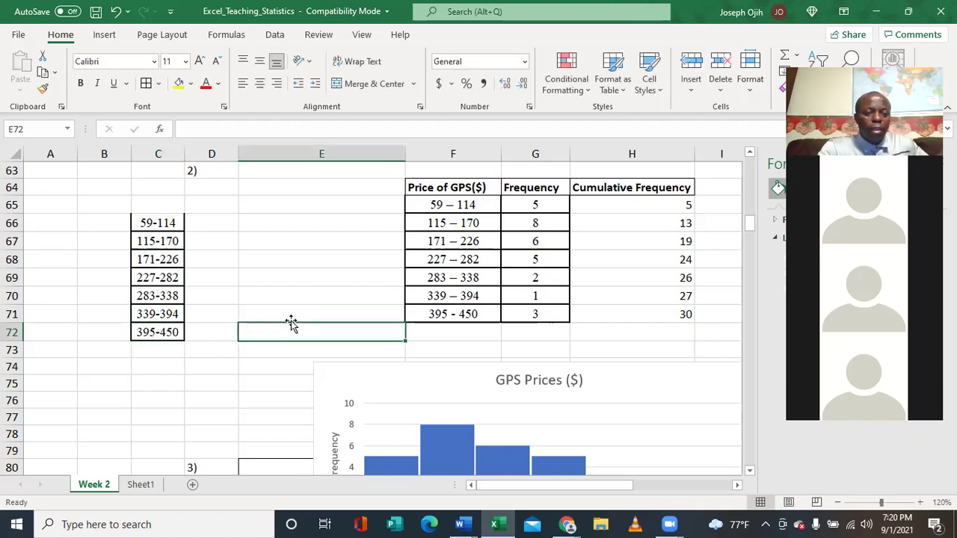
# Step: Enter the cumulative frequencies 5, 13 and 19 in D66 to D68 beside the first three price classes
pyautogui.click(212, 222)
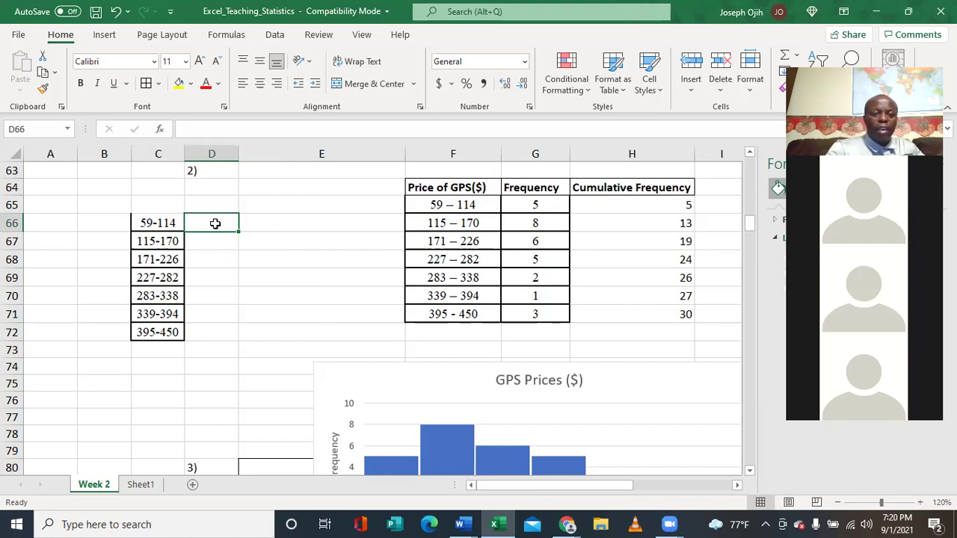
pyautogui.write('5')
pyautogui.press('Return')
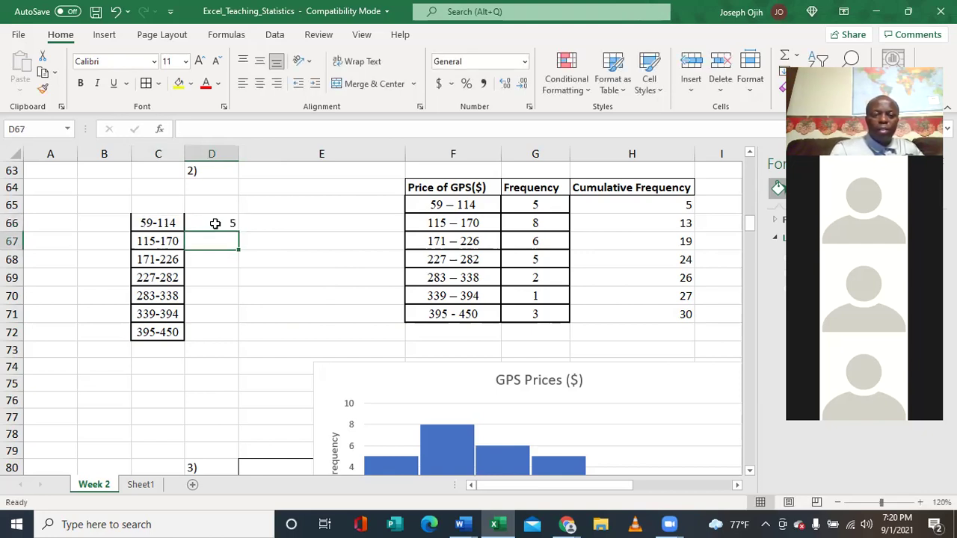
pyautogui.write('13')
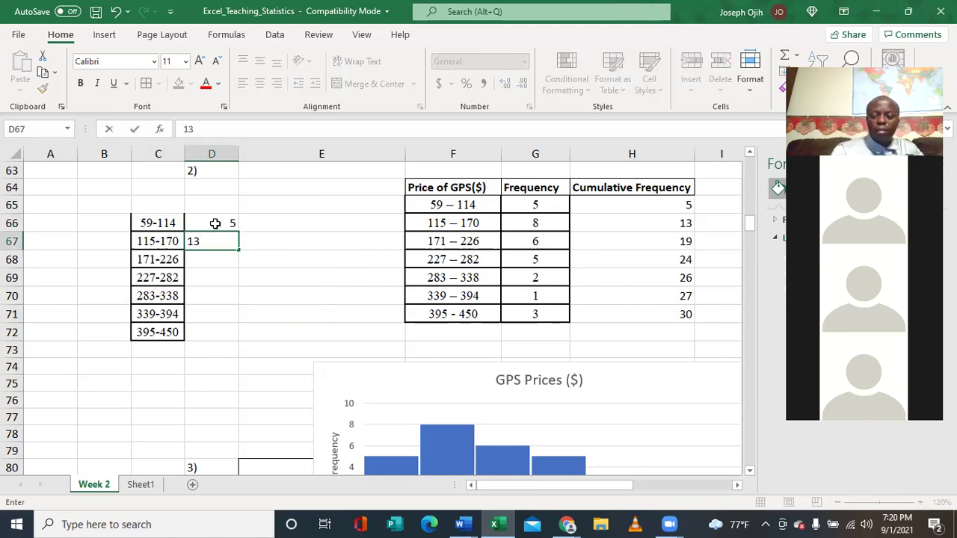
pyautogui.press('Return')
pyautogui.write('19')
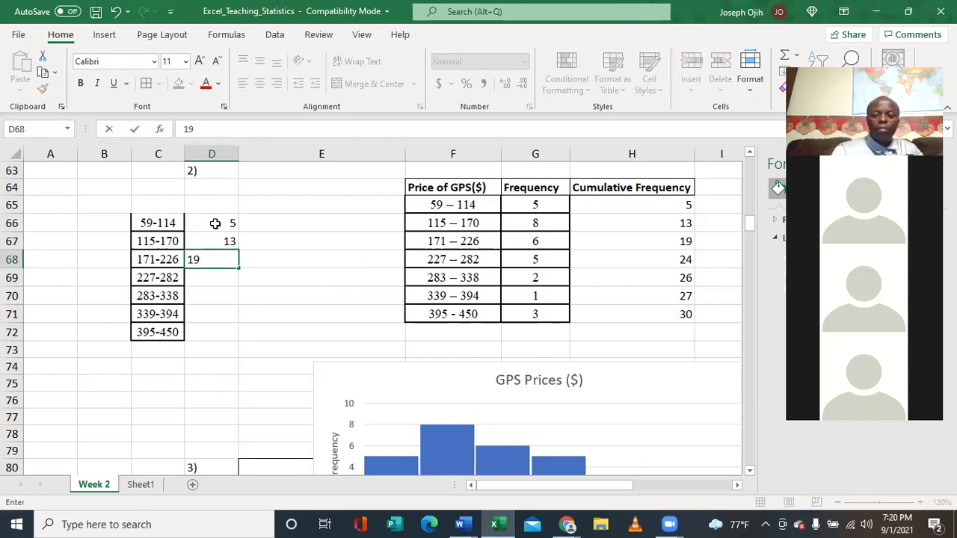
pyautogui.press('Return')
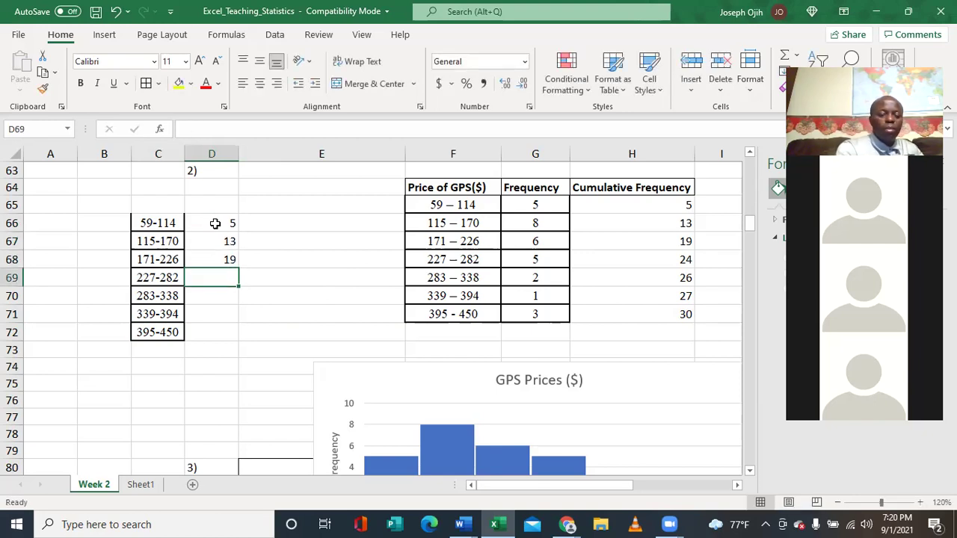
# Step: Enter the cumulative frequencies 24, 26, 27 and 30 in D69 to D72 beside the remaining price classes
pyautogui.write('24')
pyautogui.press('Return')
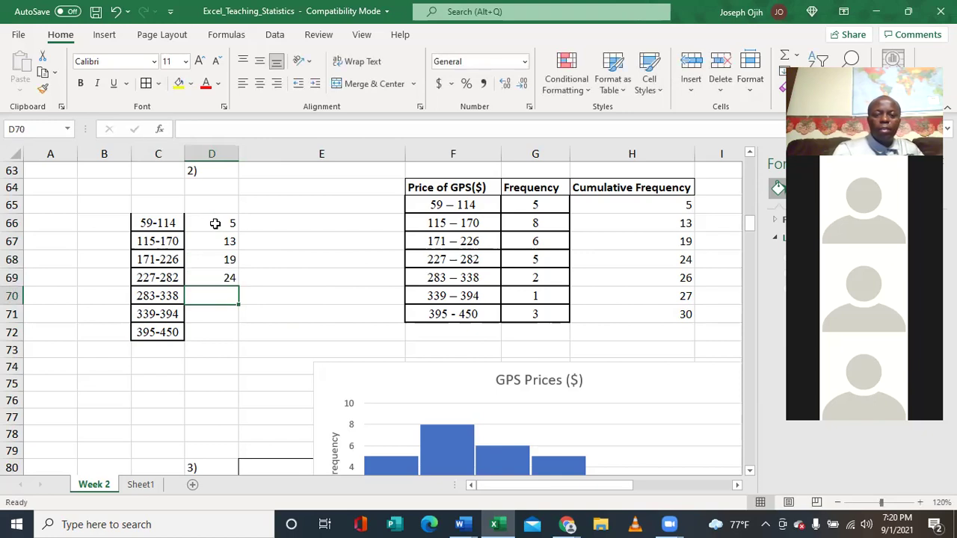
pyautogui.write('2')
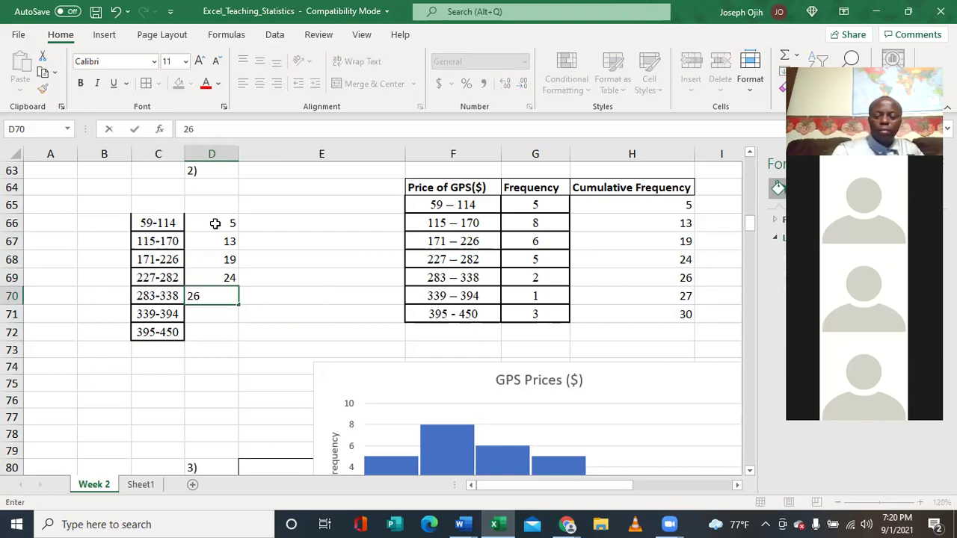
pyautogui.write('6')
pyautogui.press('Return')
pyautogui.write('2')
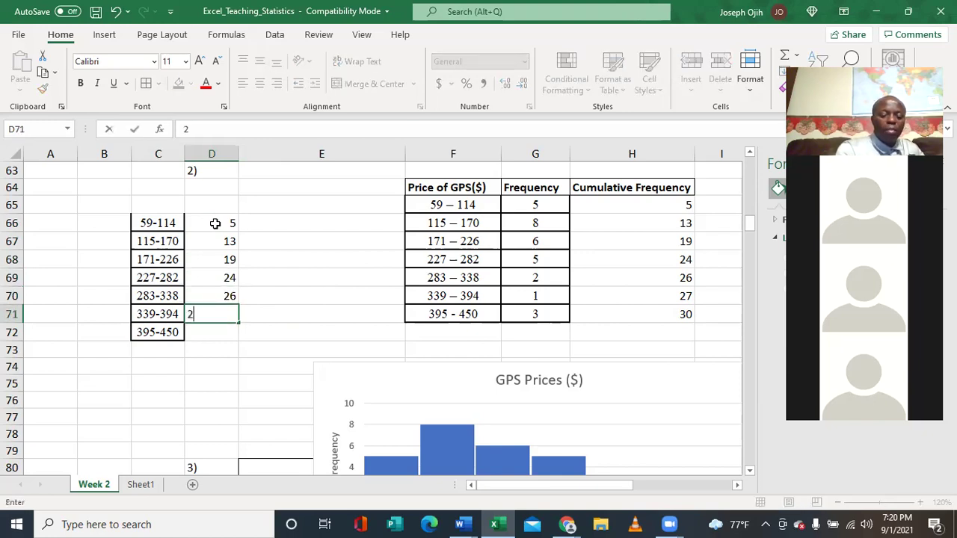
pyautogui.write('7')
pyautogui.press('Return')
pyautogui.write('30')
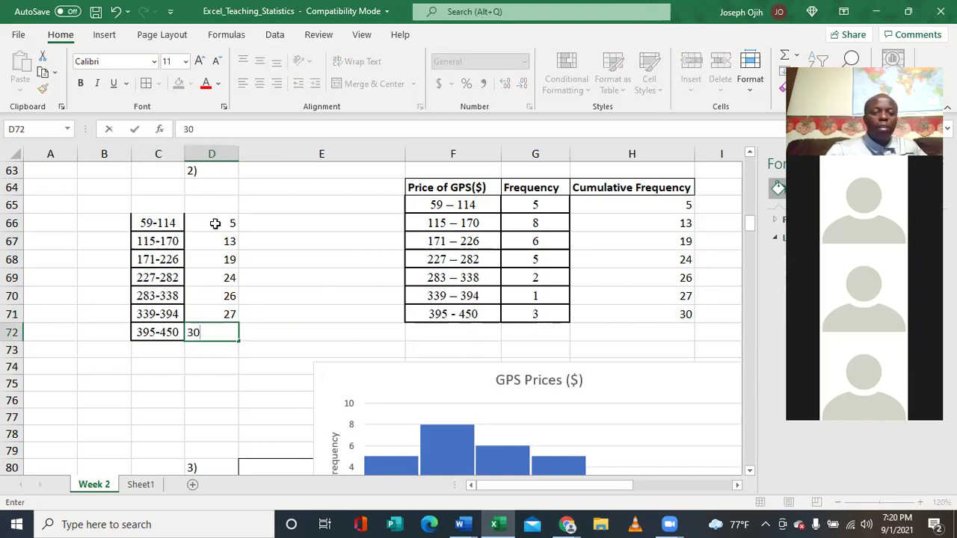
pyautogui.click(281, 312)
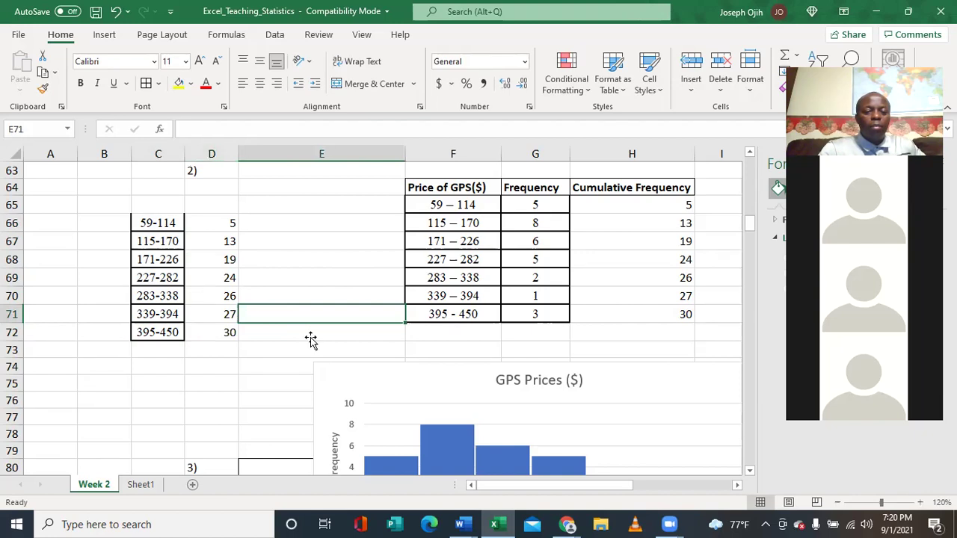
# Step: Close the Format Shape pane to free up the worksheet area around the GPS price tables
pyautogui.scroll(-1, 310, 337)
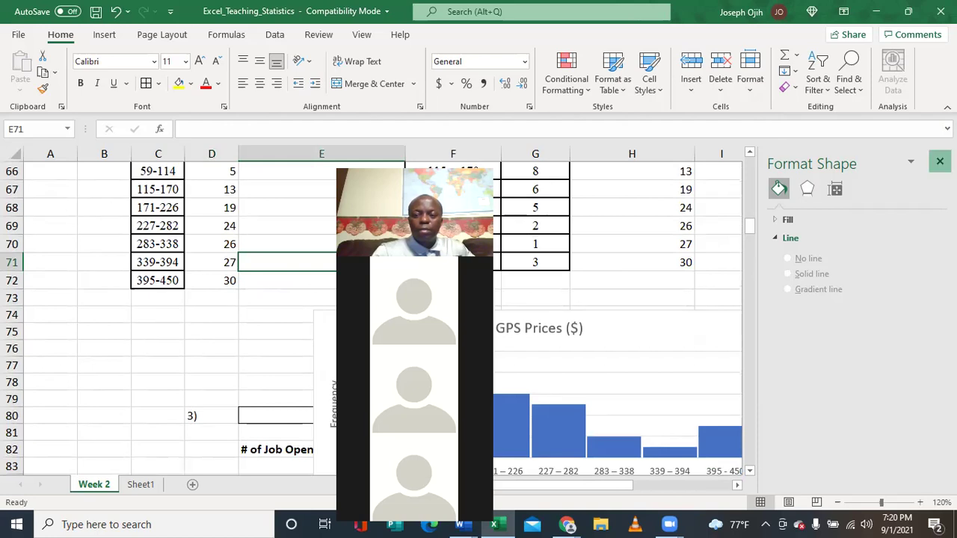
pyautogui.click(940, 161)
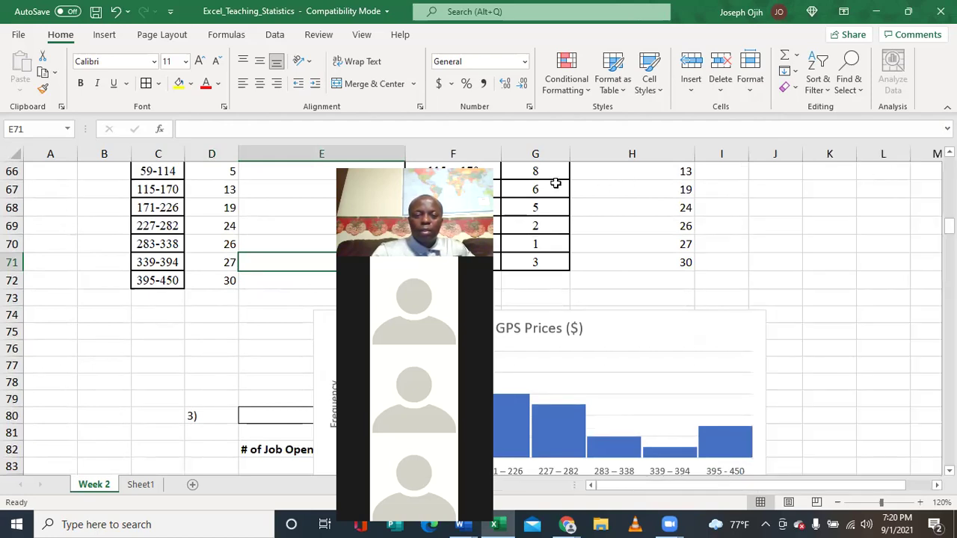
pyautogui.scroll(3, 591, 283)
pyautogui.scroll(-1, 589, 284)
pyautogui.scroll(1, 438, 285)
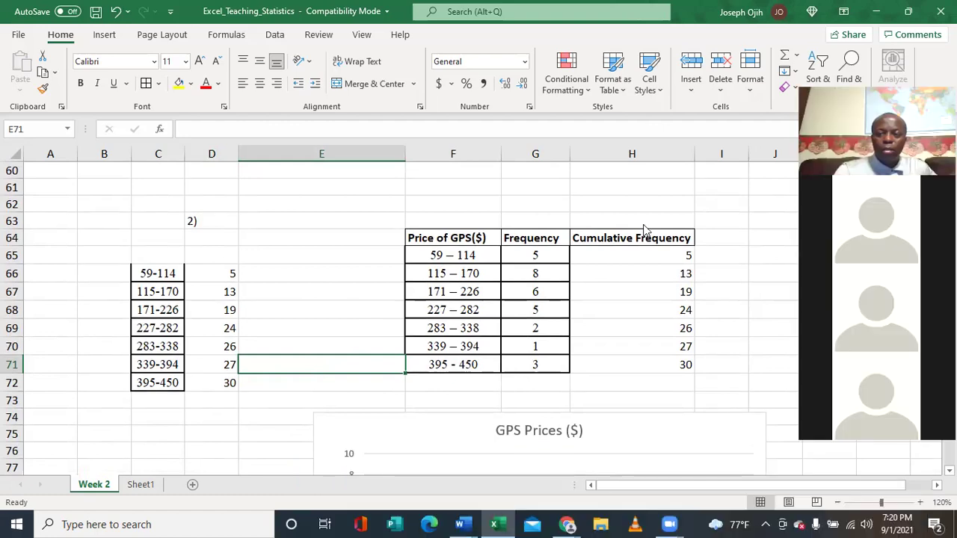
# Step: Try to chart the price classes and cumulative frequencies in C66:D72 as a 100% Stacked Line with Markers
pyautogui.moveTo(163, 273); pyautogui.dragTo(190, 381)
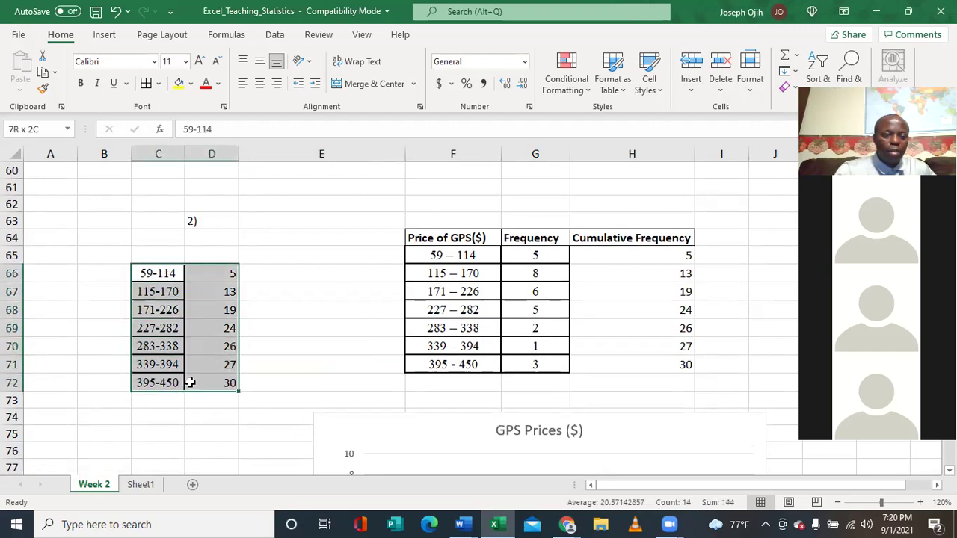
pyautogui.click(110, 36)
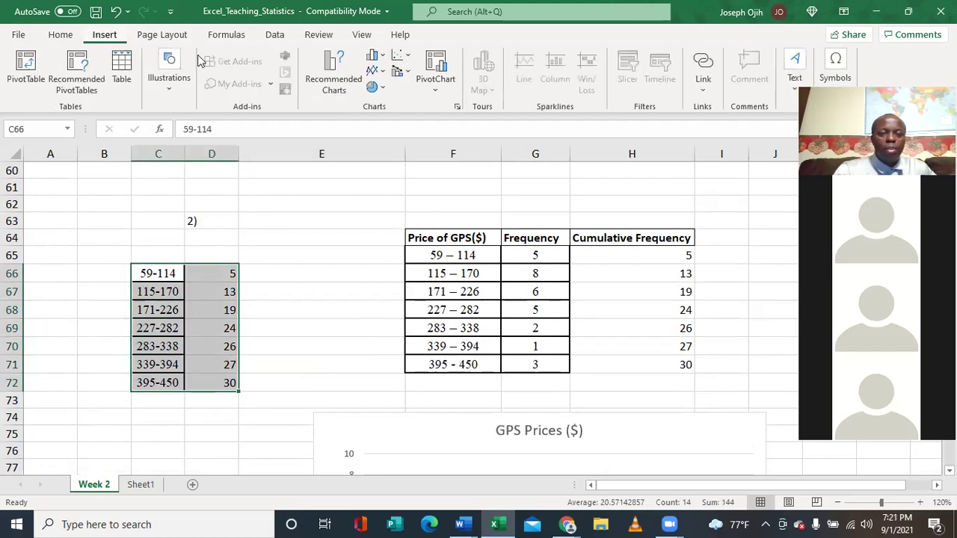
pyautogui.click(374, 72)
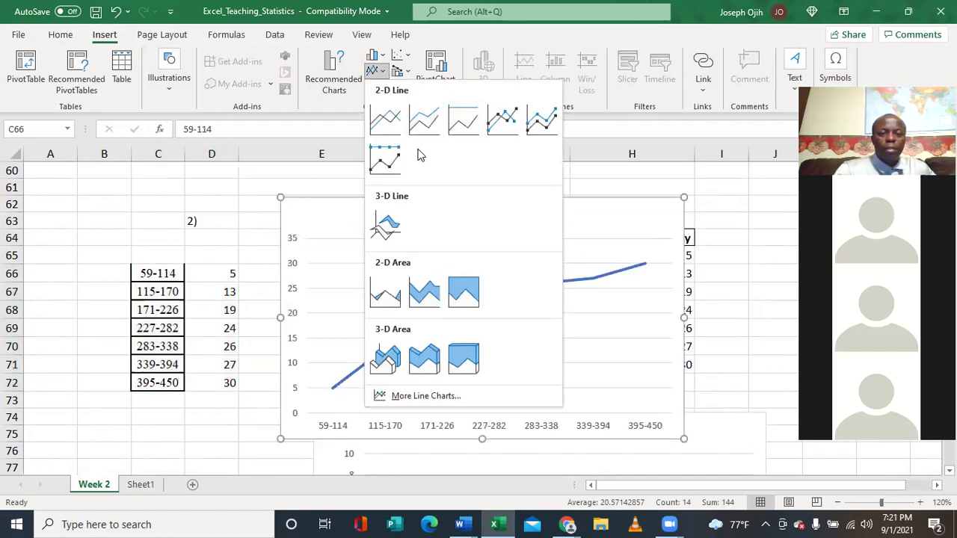
pyautogui.click(389, 160)
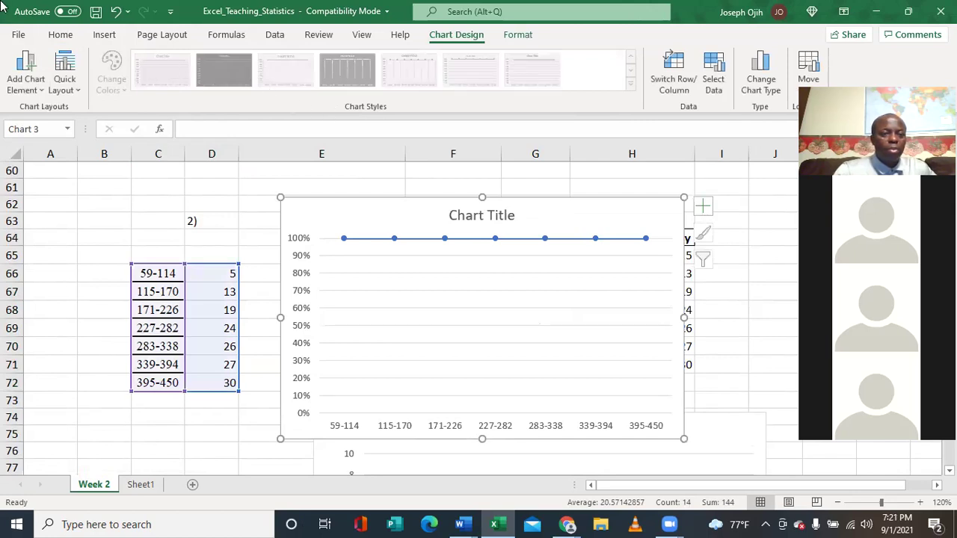
pyautogui.click(116, 11)
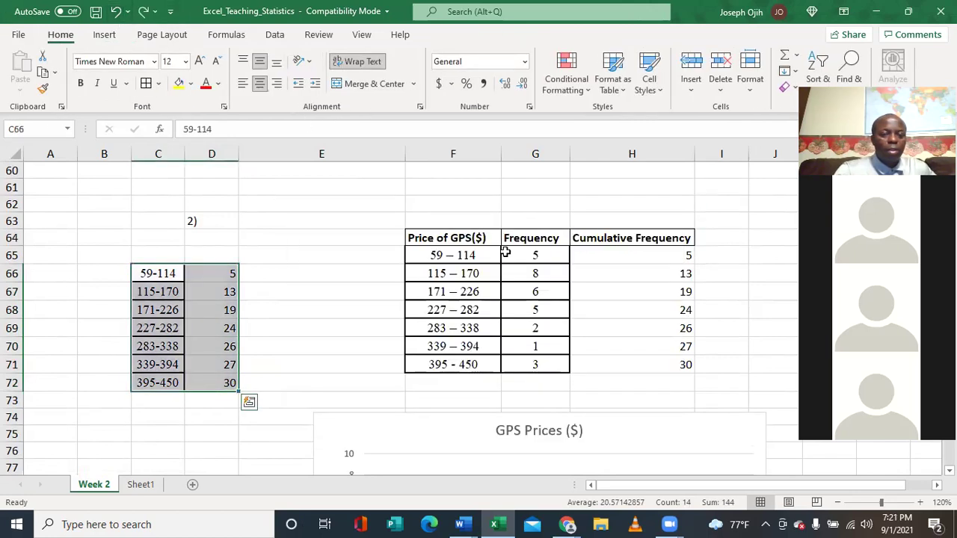
pyautogui.click(104, 35)
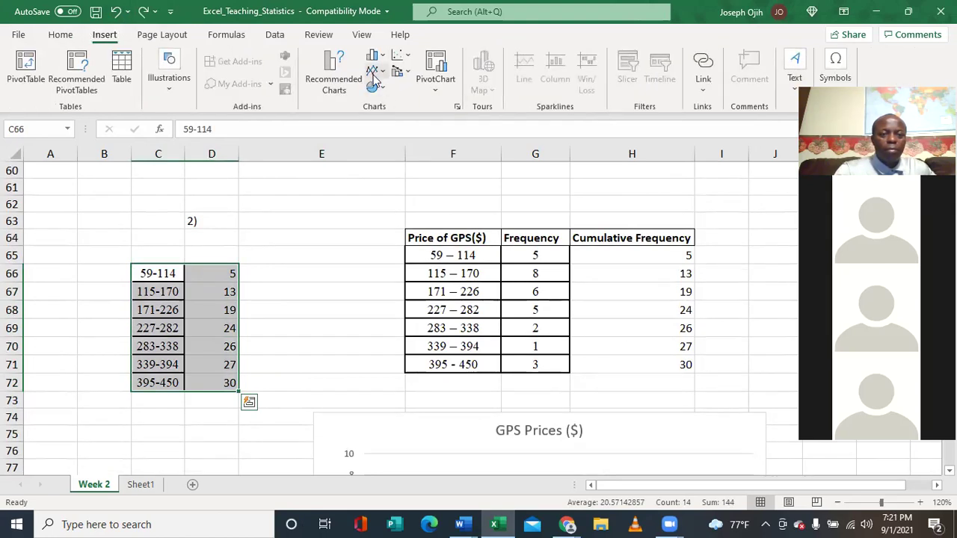
pyautogui.click(375, 74)
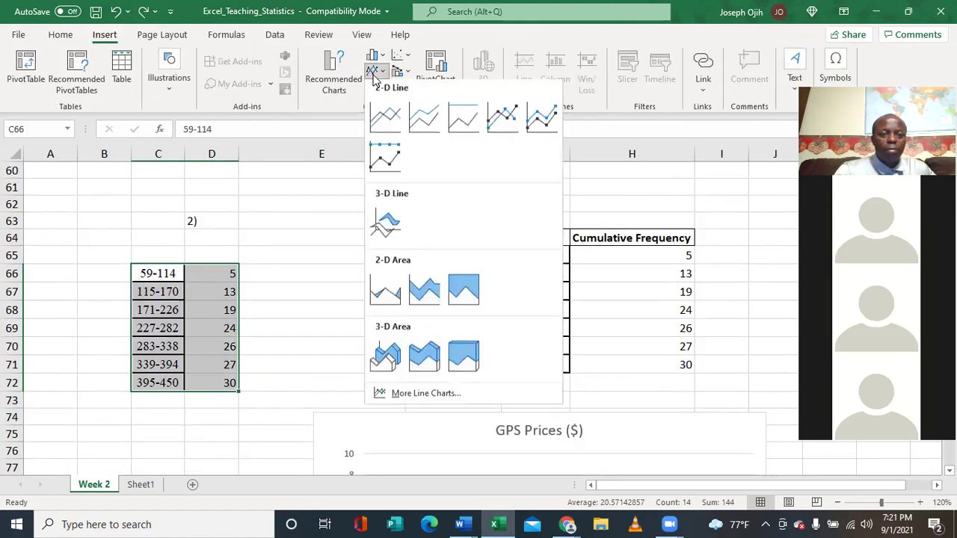
pyautogui.click(391, 165)
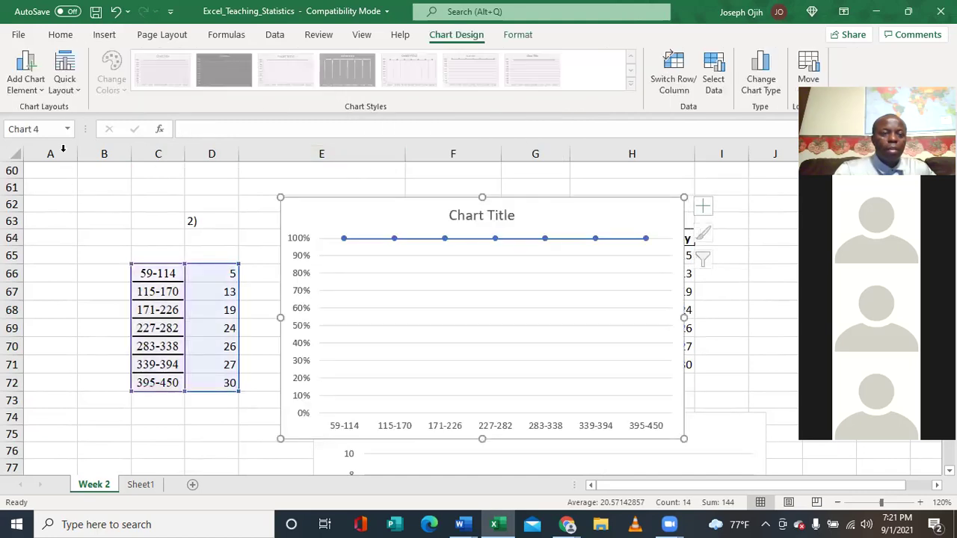
pyautogui.click(115, 12)
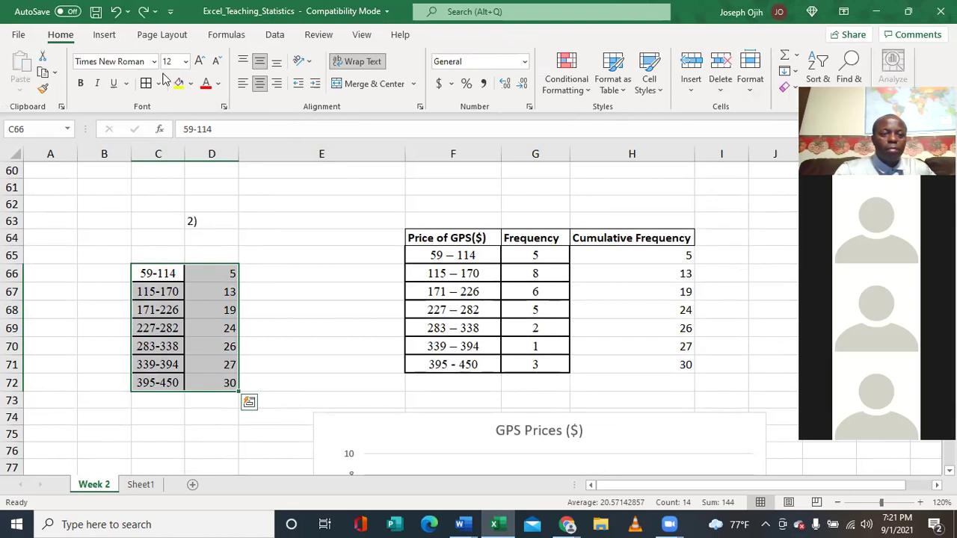
# Step: Try a Line with Markers chart of the price classes and cumulative frequencies in C66:D72, and delete it
pyautogui.click(105, 35)
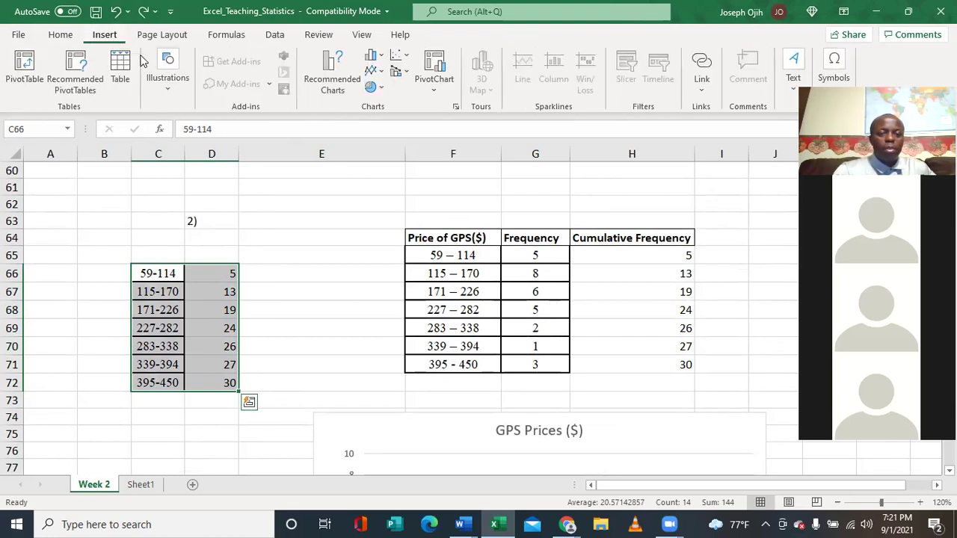
pyautogui.click(376, 74)
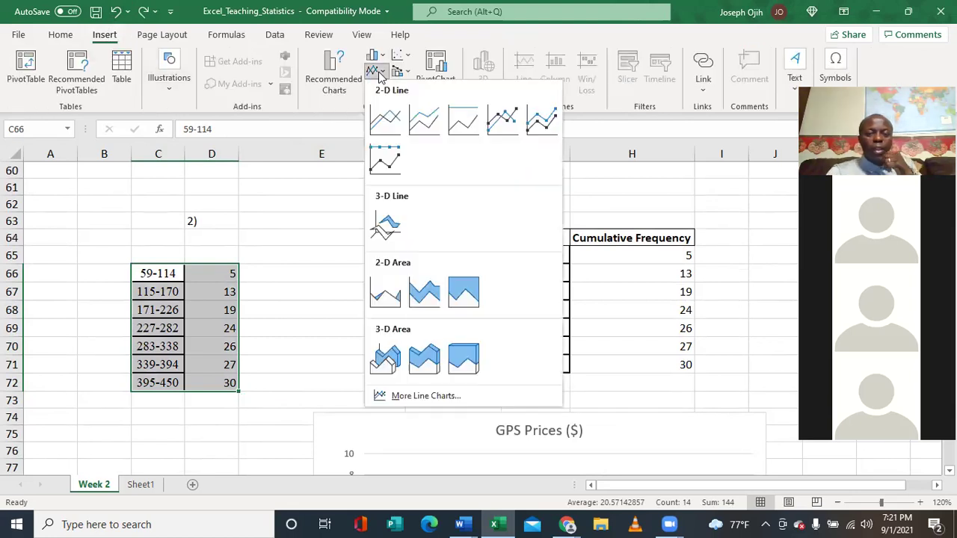
pyautogui.click(517, 118)
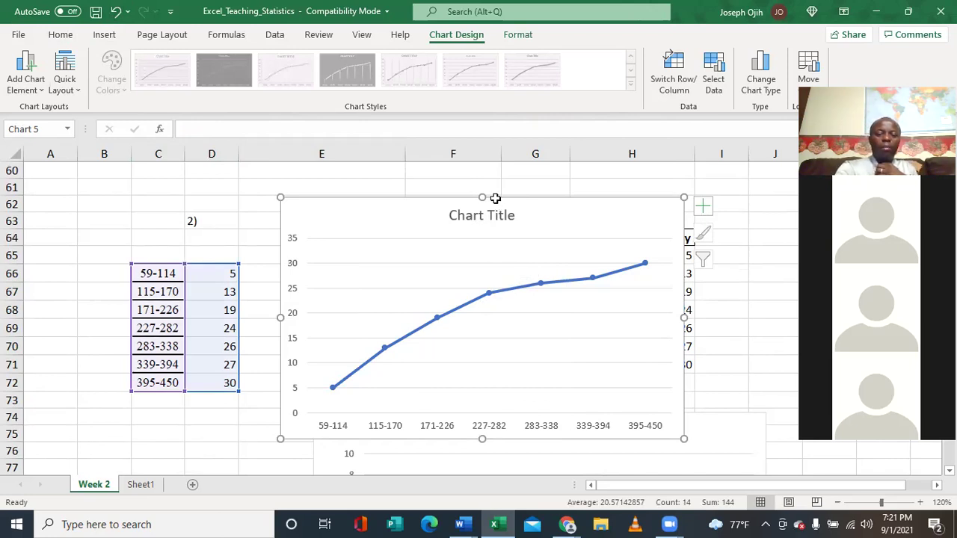
pyautogui.press('Delete')
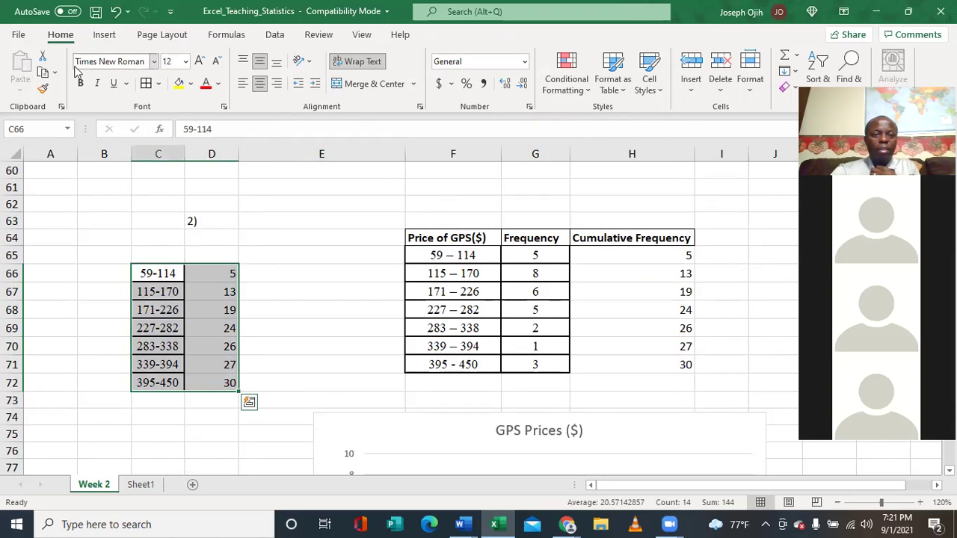
pyautogui.click(103, 34)
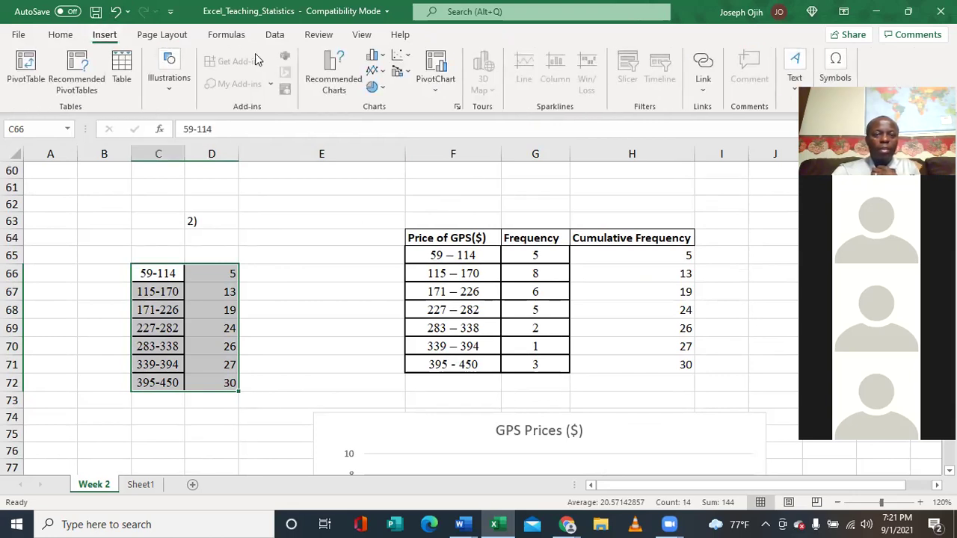
pyautogui.click(377, 71)
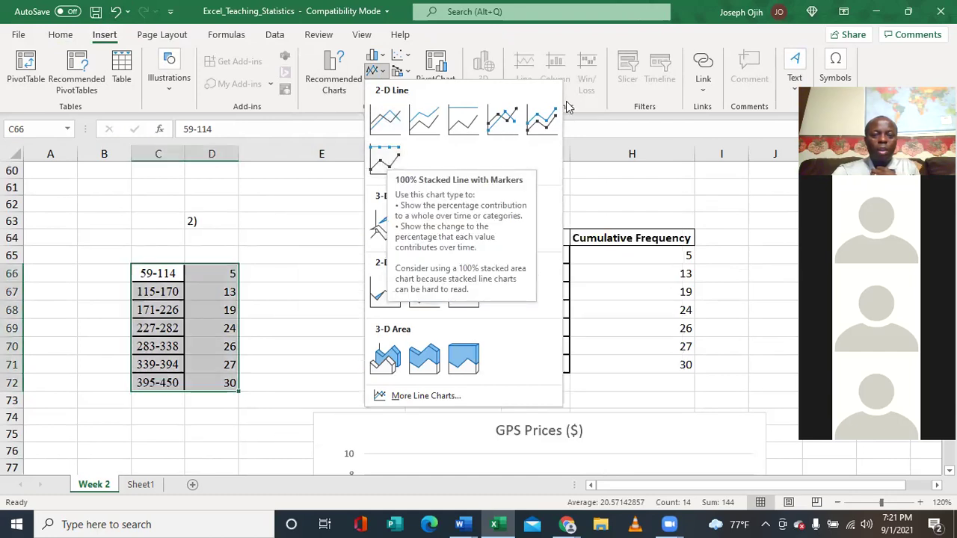
pyautogui.click(502, 118)
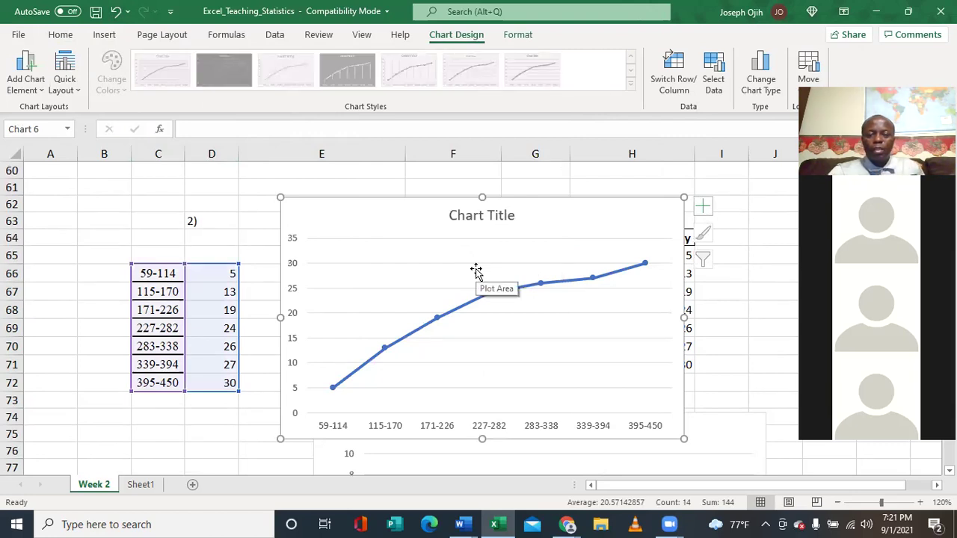
pyautogui.scroll(-1, 477, 271)
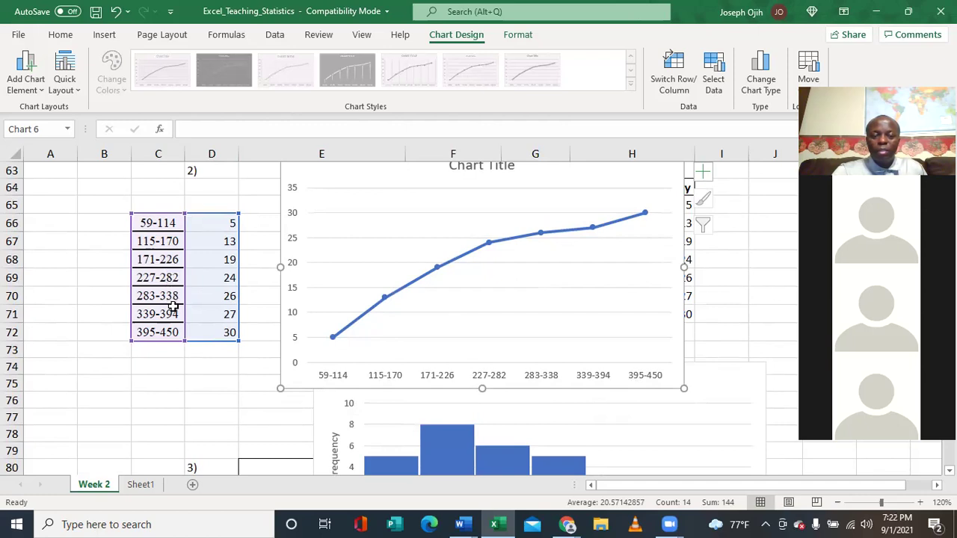
pyautogui.scroll(1, 275, 336)
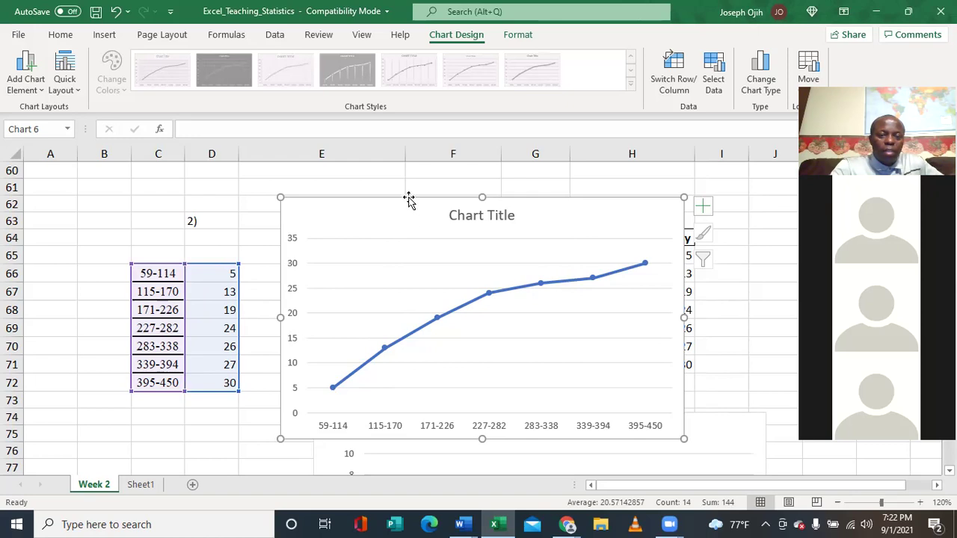
pyautogui.press('Delete')
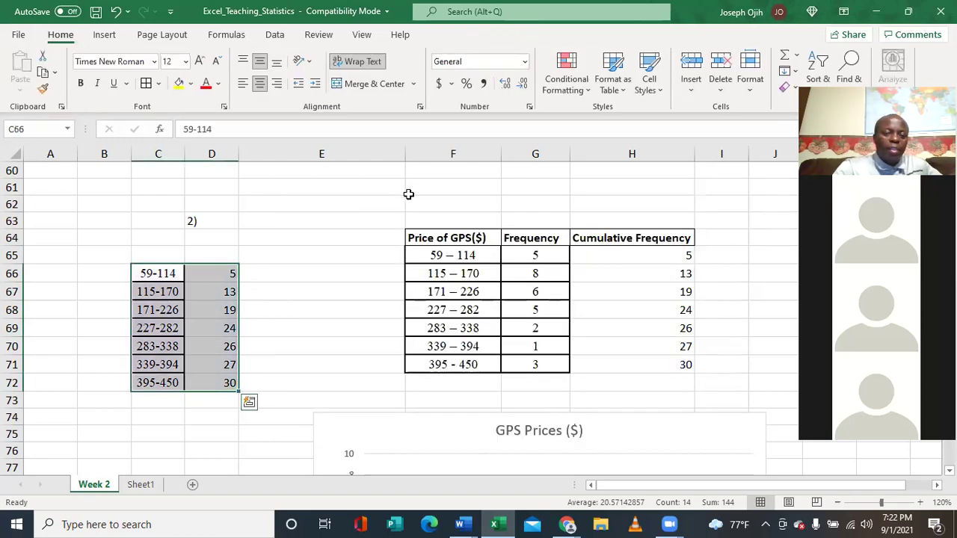
# Step: Replace the first three price classes in C66 to C68 with their upper limits 114, 170 and 226
pyautogui.click(177, 291)
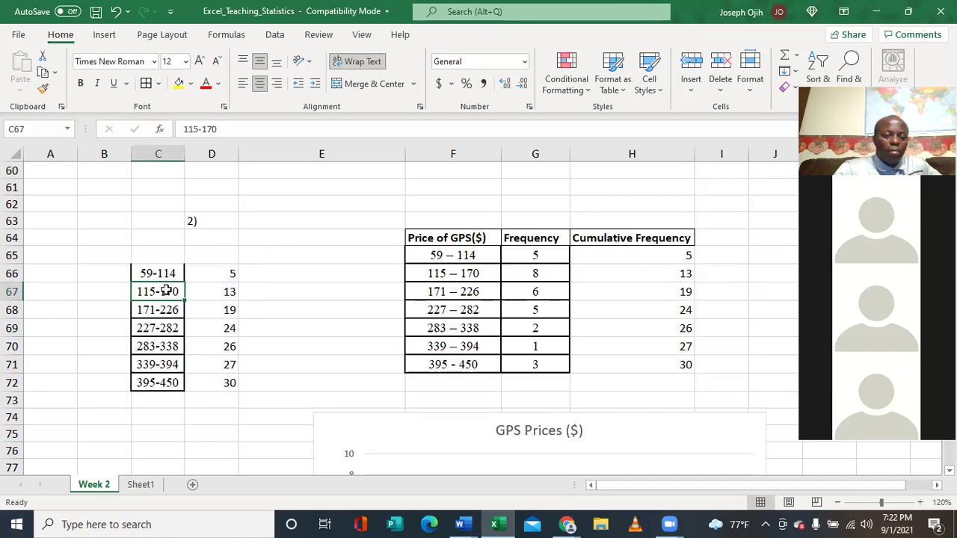
pyautogui.click(151, 272)
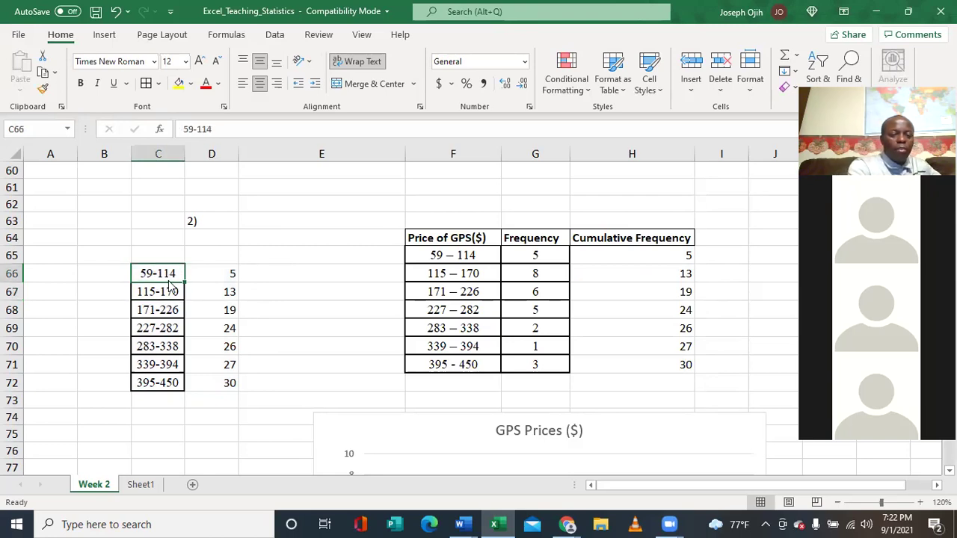
pyautogui.write('114')
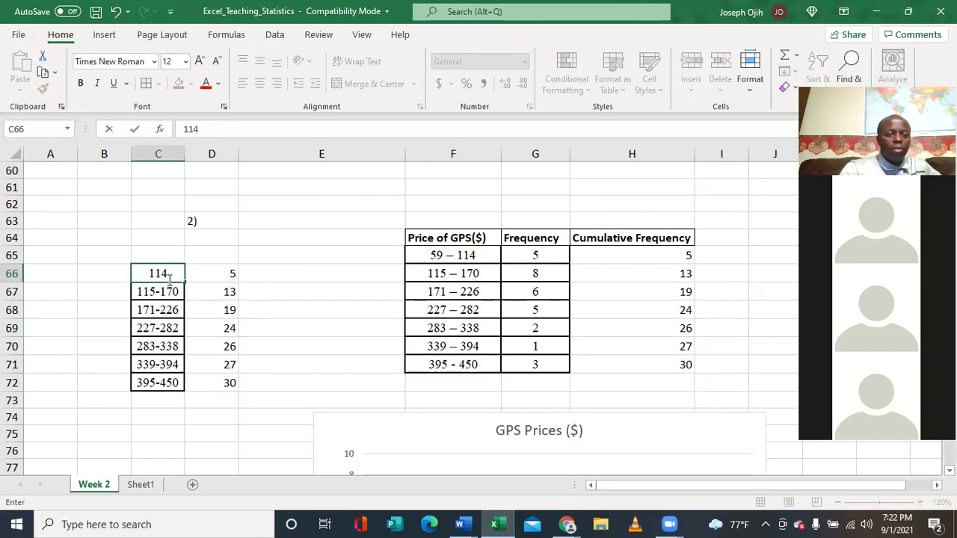
pyautogui.press('Return')
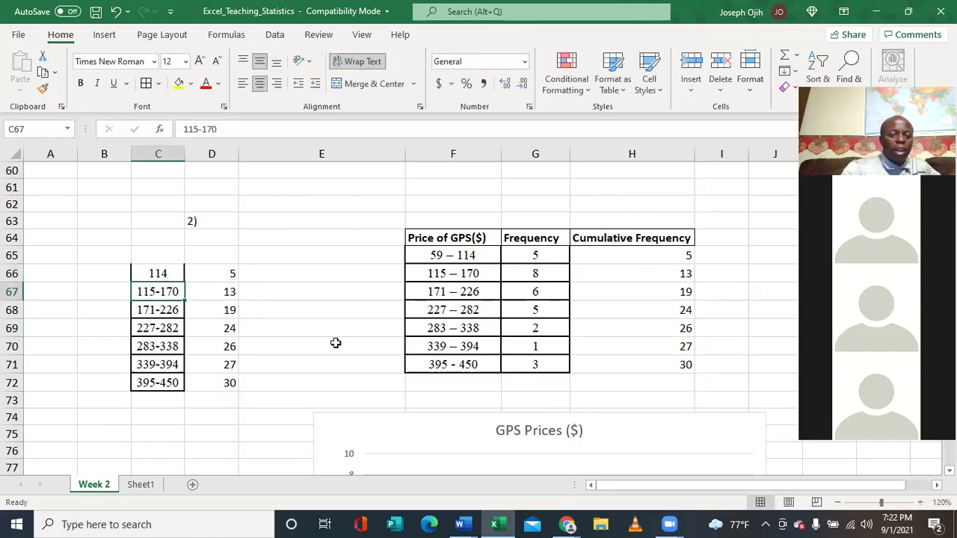
pyautogui.write('170')
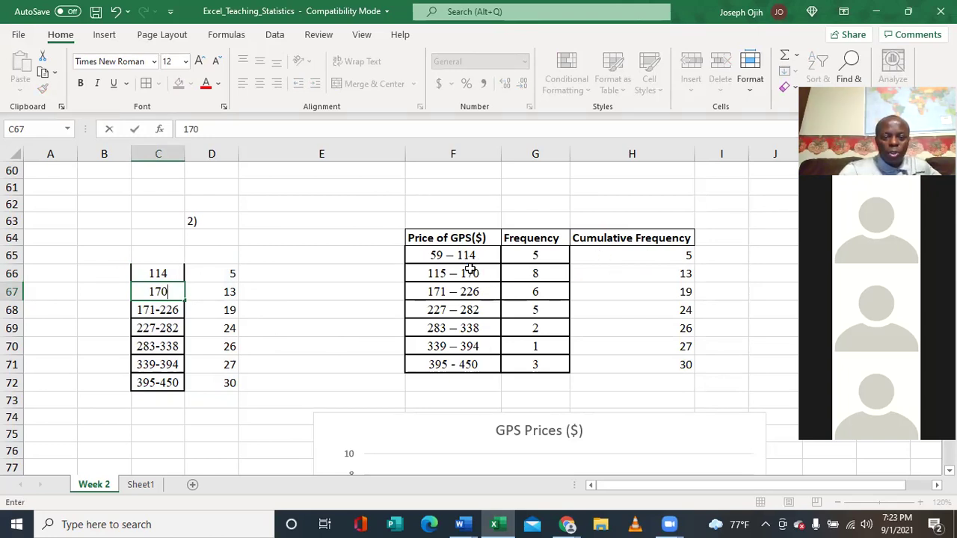
pyautogui.click(152, 309)
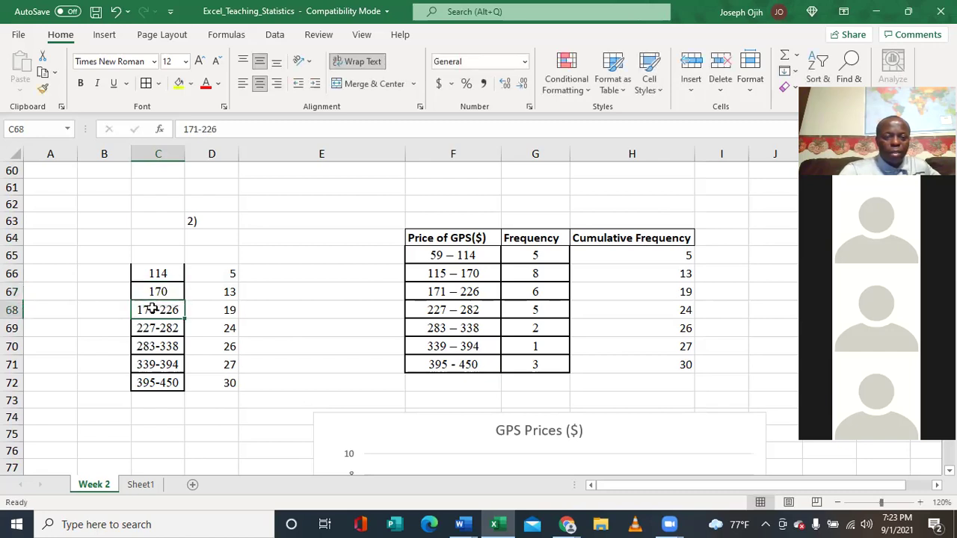
pyautogui.write('226')
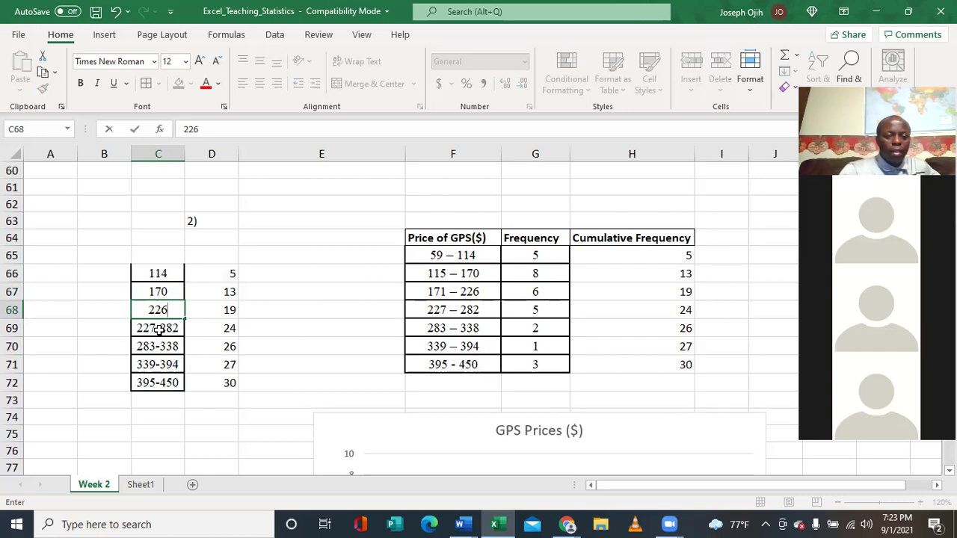
pyautogui.click(159, 328)
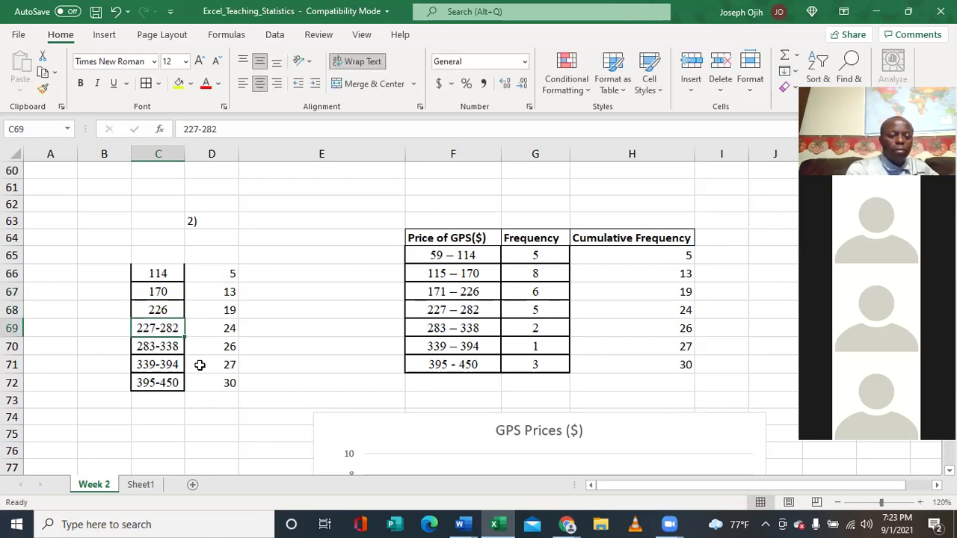
# Step: Replace the remaining four price classes in C69 to C72 with their upper limits 282, 338, 394 and 450
pyautogui.write('282')
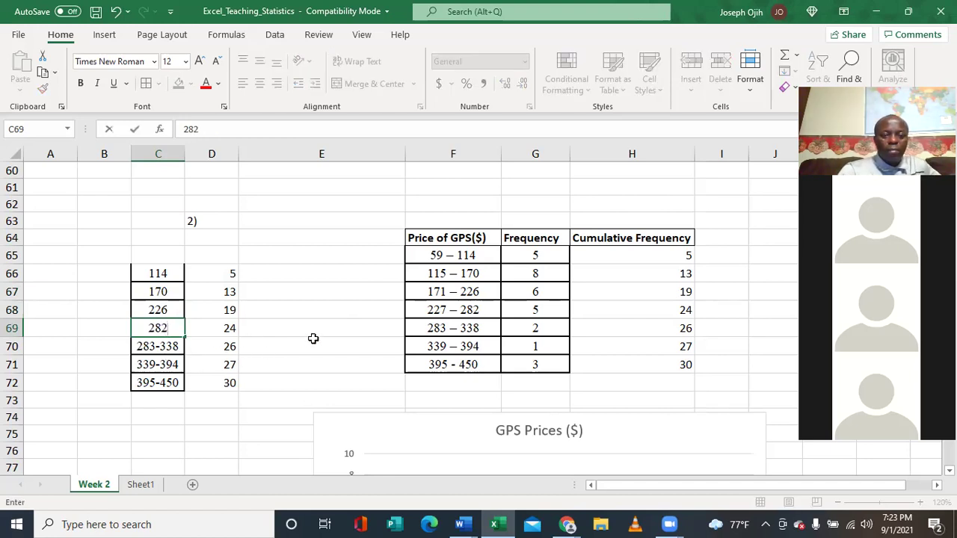
pyautogui.click(150, 347)
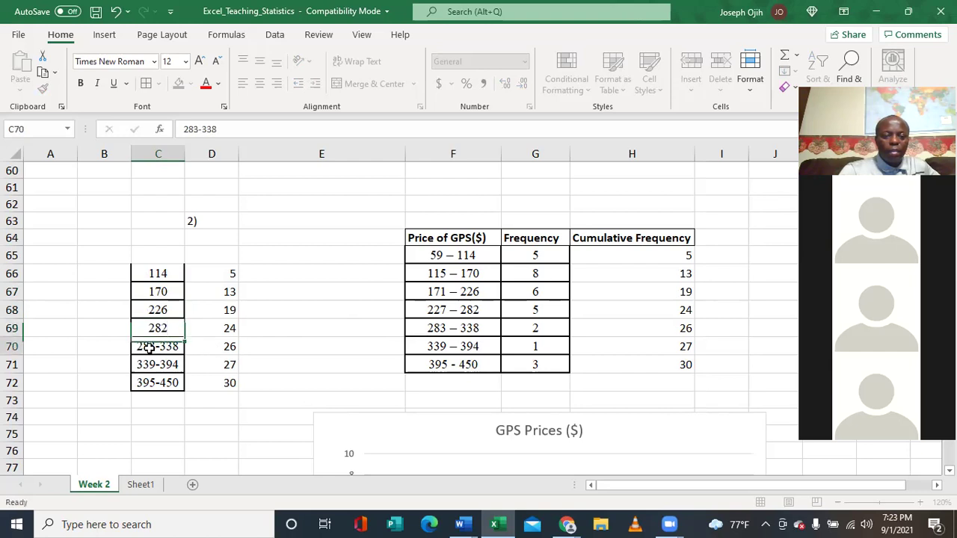
pyautogui.write('338')
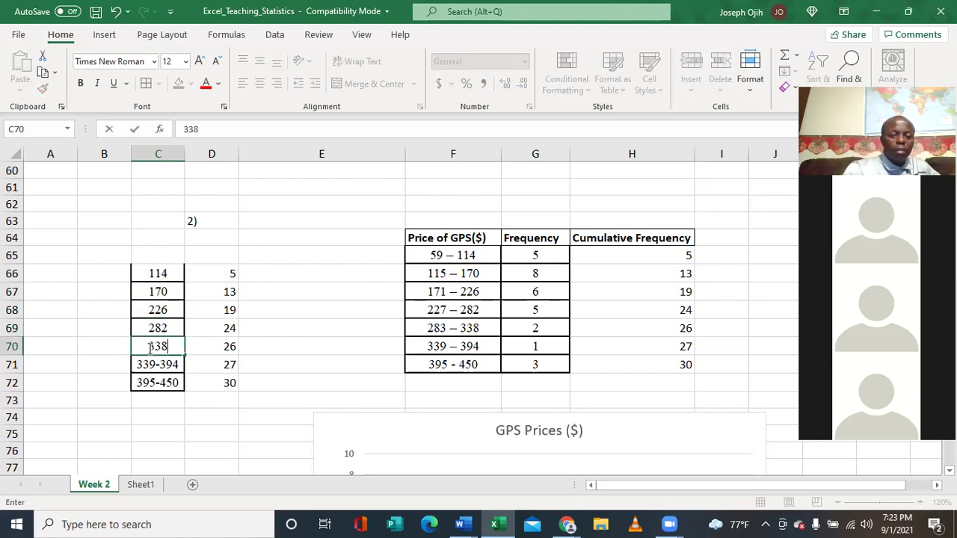
pyautogui.click(152, 364)
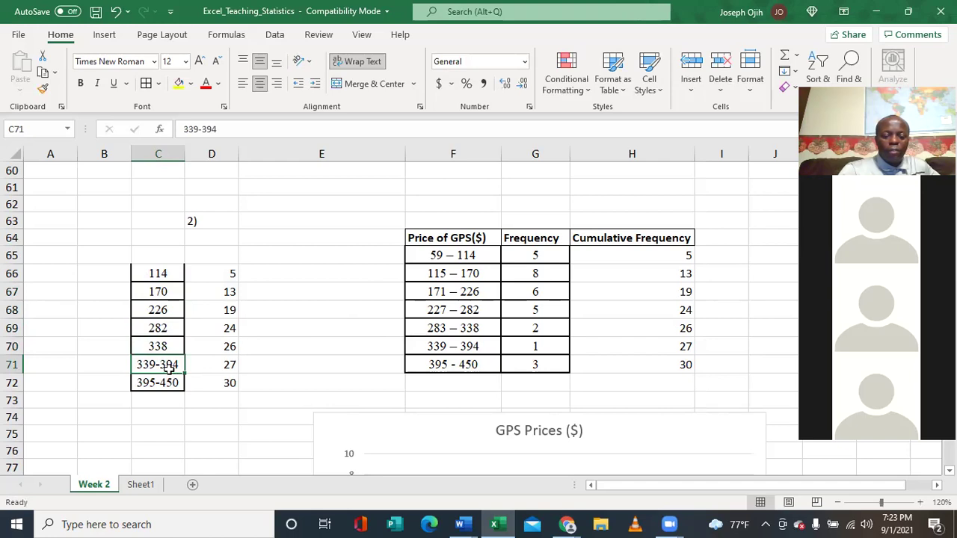
pyautogui.write('394')
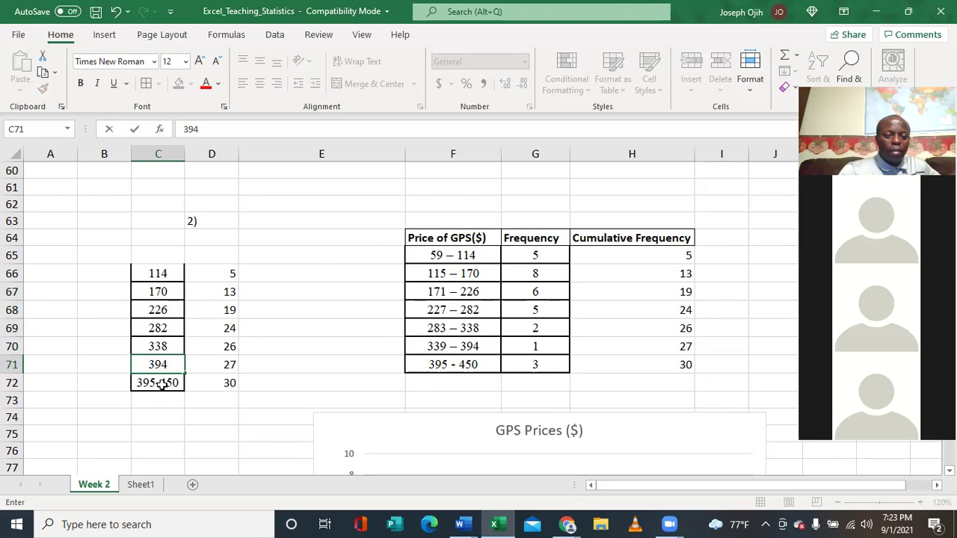
pyautogui.click(162, 382)
pyautogui.write('450')
pyautogui.click(297, 366)
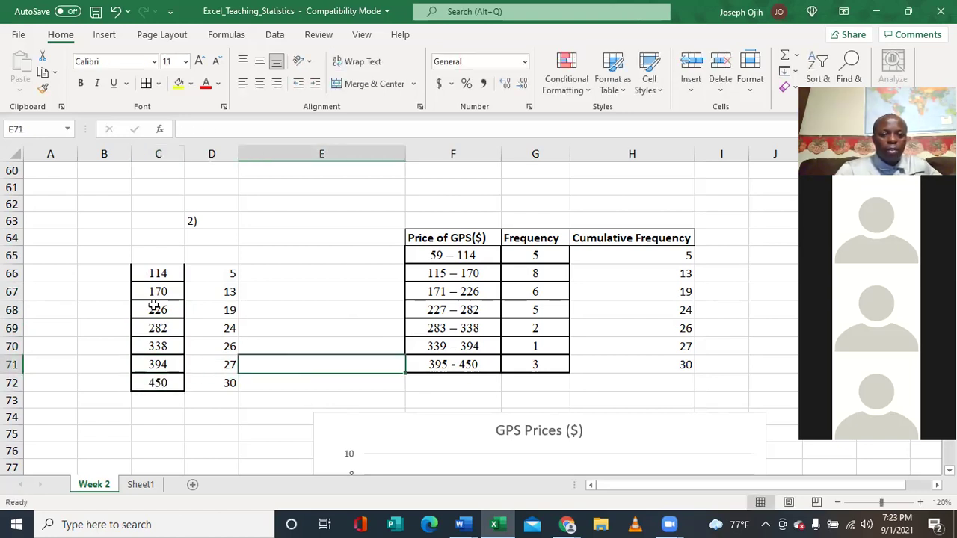
# Step: Try a Line with Markers chart of C66:D72 with the upper-limit series deleted, and undo the chart
pyautogui.moveTo(148, 269); pyautogui.dragTo(201, 380)
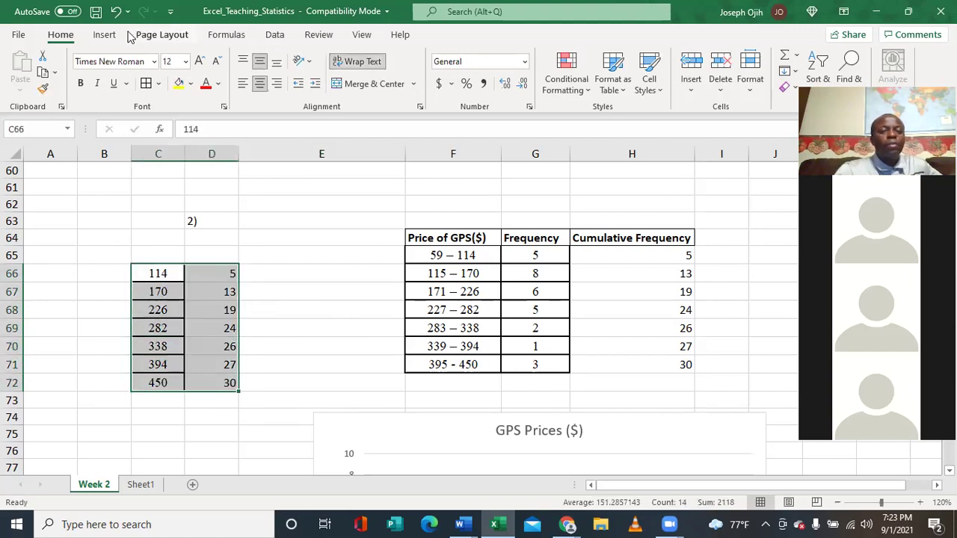
pyautogui.click(105, 35)
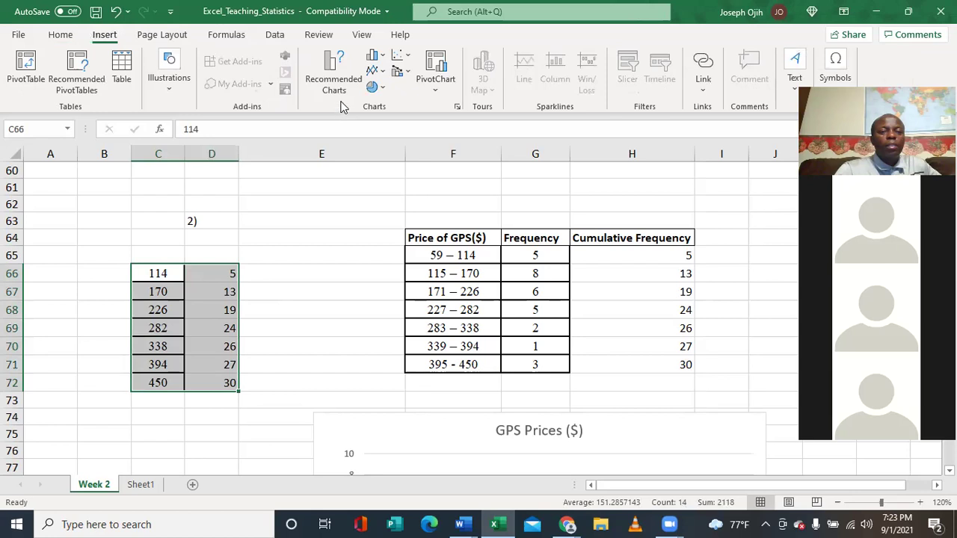
pyautogui.click(371, 72)
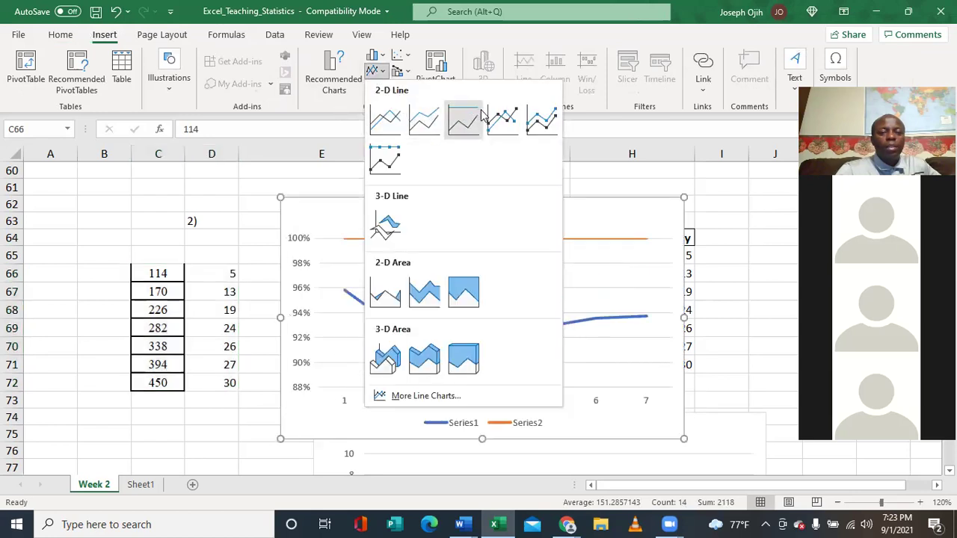
pyautogui.click(513, 126)
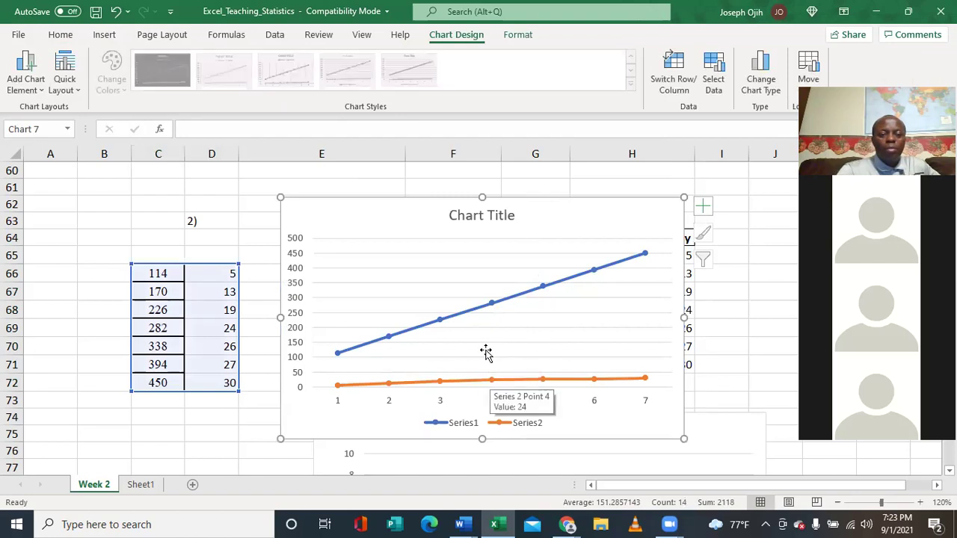
pyautogui.click(488, 306)
pyautogui.press('Delete')
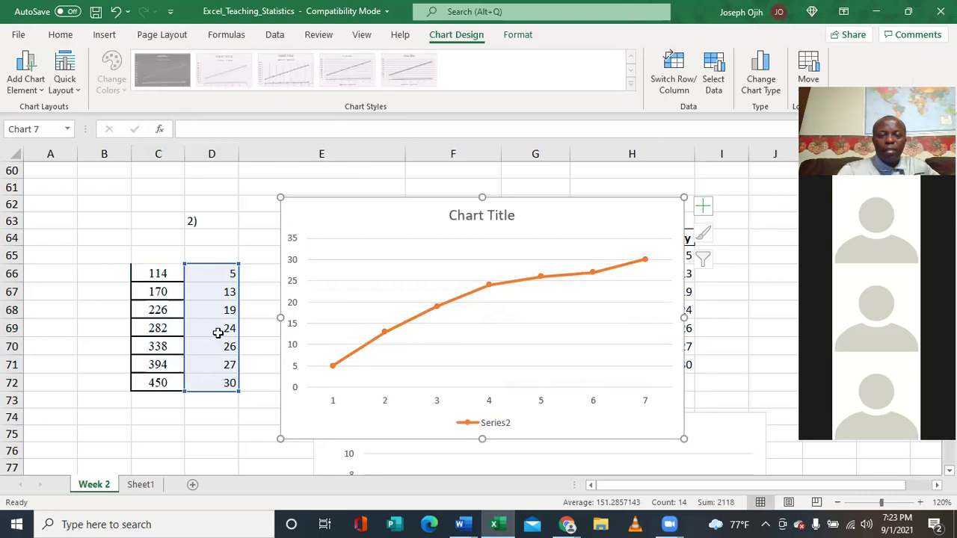
pyautogui.click(434, 308)
pyautogui.click(609, 192)
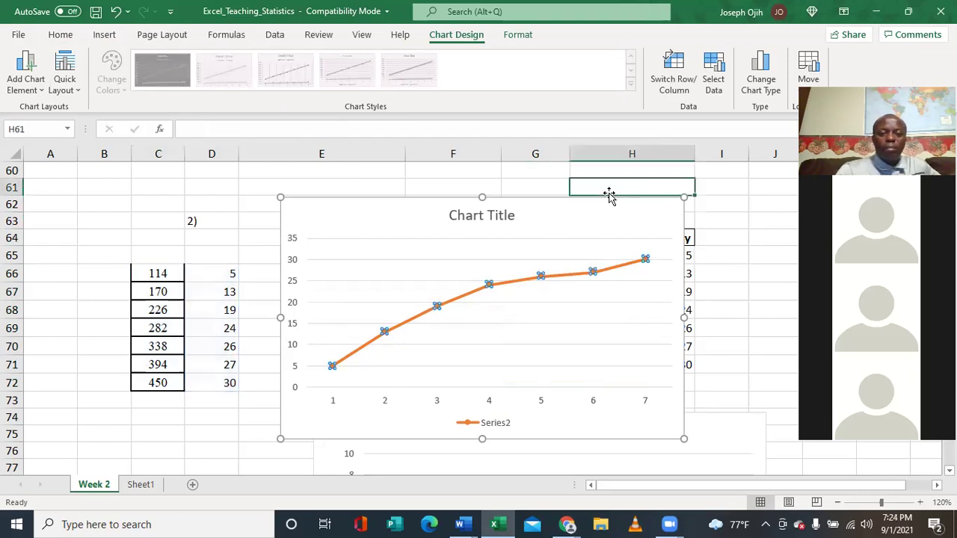
pyautogui.click(585, 197)
pyautogui.click(584, 195)
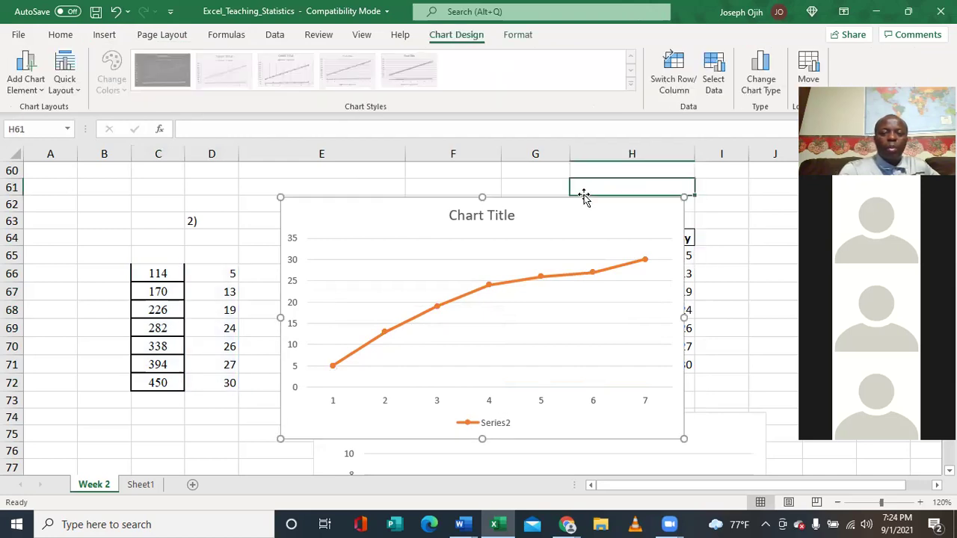
pyautogui.hotkey('ctrl', 'z')
# Step: Try to add dots to the upper limit in C66, and undo the overwritten entry
pyautogui.doubleClick(169, 273)
pyautogui.write('.')
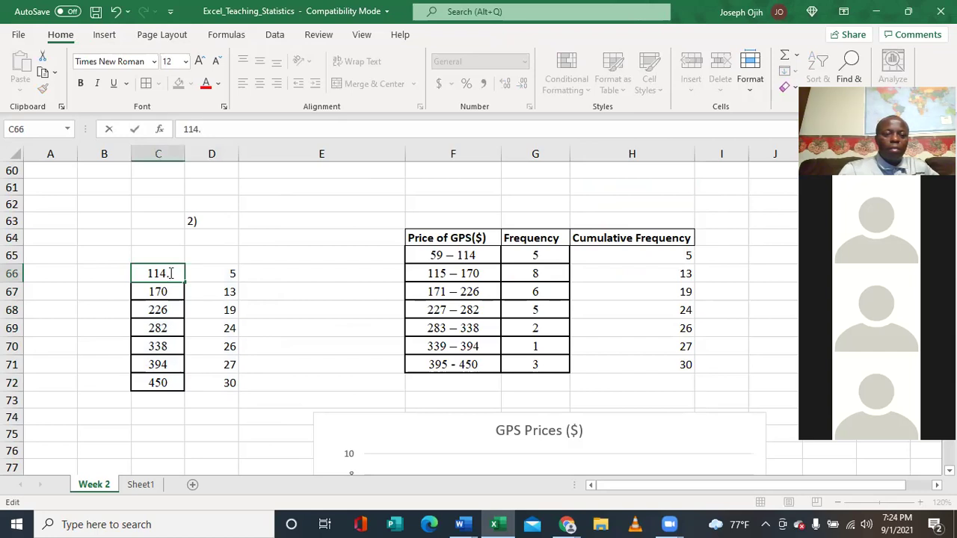
pyautogui.click(169, 290)
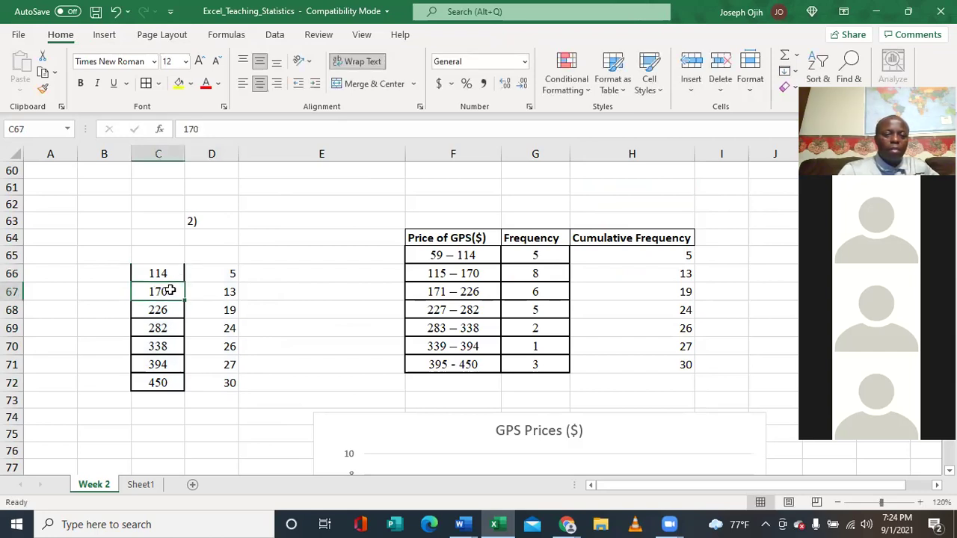
pyautogui.click(170, 275)
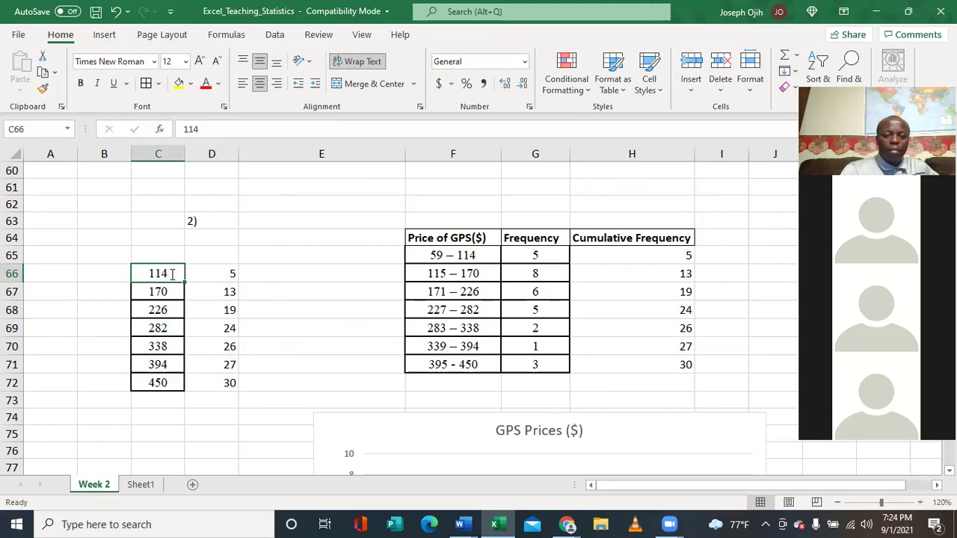
pyautogui.write('..')
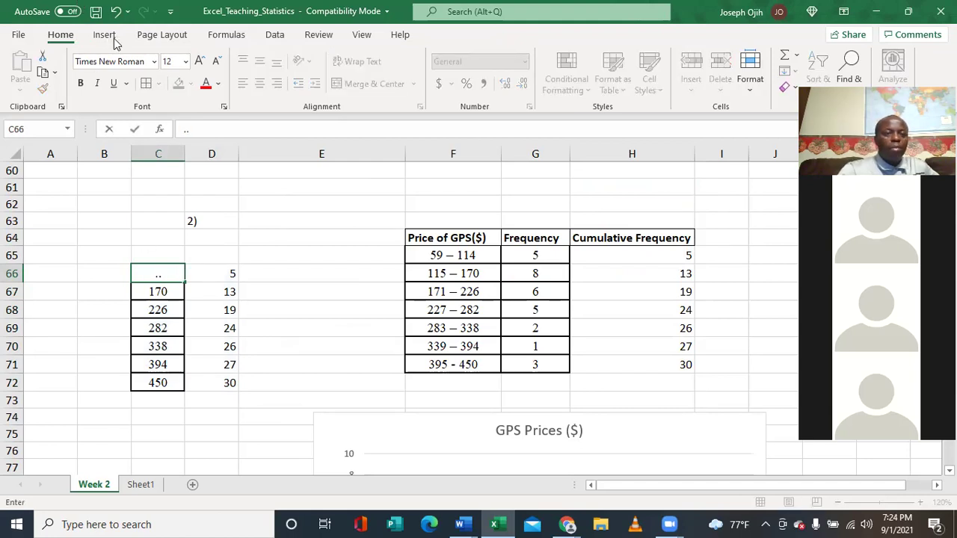
pyautogui.click(115, 11)
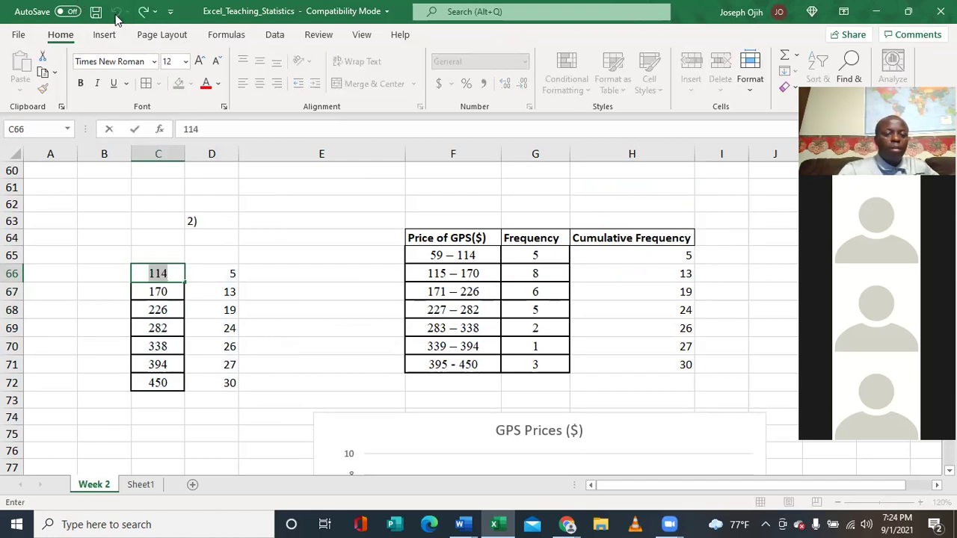
# Step: Append two dots to the first four upper limits, making C66 to C69 read 114.., 170.., 226.. and 282..
pyautogui.click(170, 274)
pyautogui.write('..')
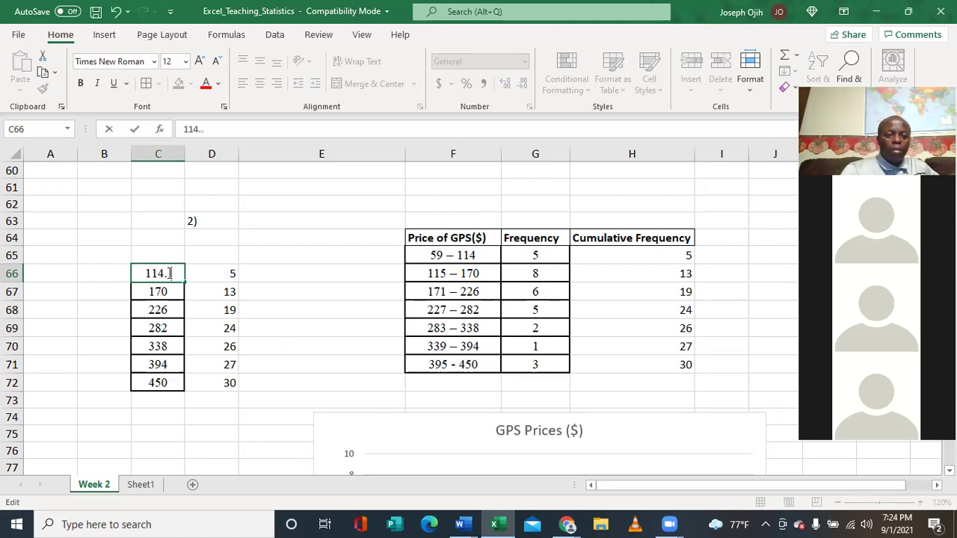
pyautogui.doubleClick(169, 292)
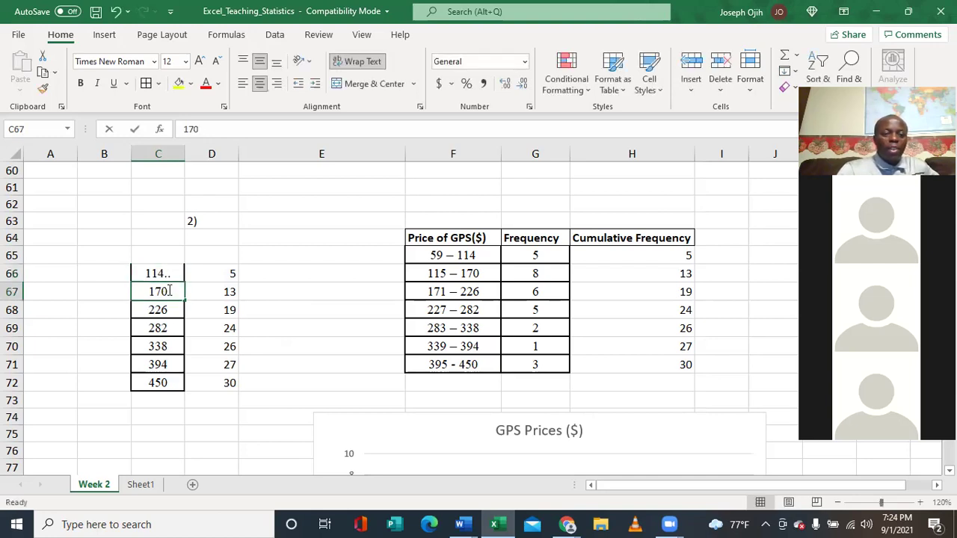
pyautogui.write('..')
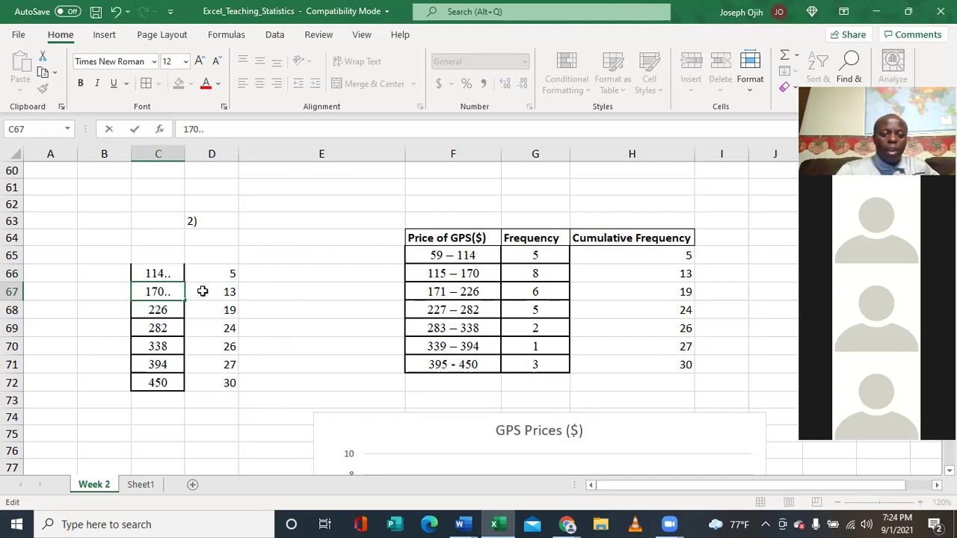
pyautogui.doubleClick(175, 308)
pyautogui.write('..')
pyautogui.doubleClick(169, 329)
pyautogui.write('..')
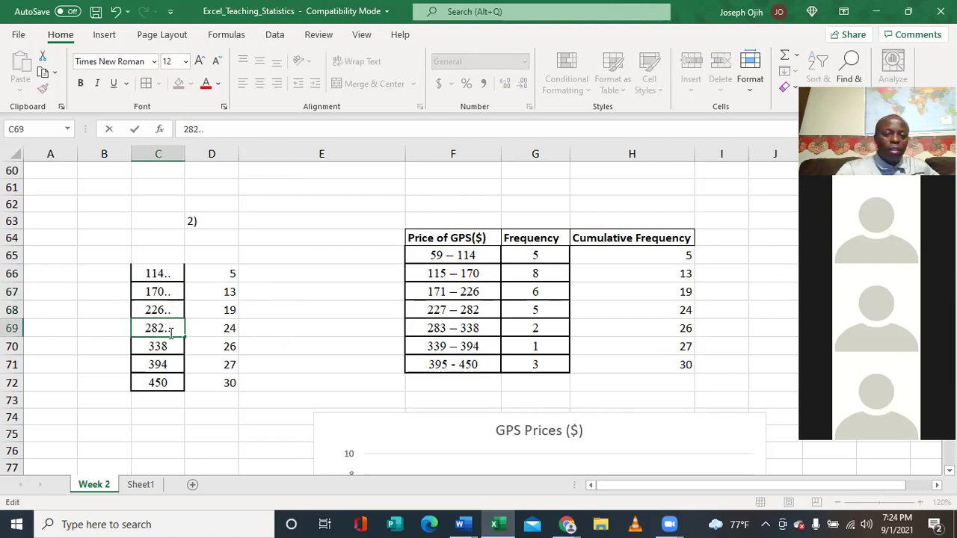
# Step: Append two dots to the last three upper limits, making C70 to C72 read 338.., 394.. and 450..
pyautogui.click(171, 345)
pyautogui.doubleClick(171, 346)
pyautogui.write('..')
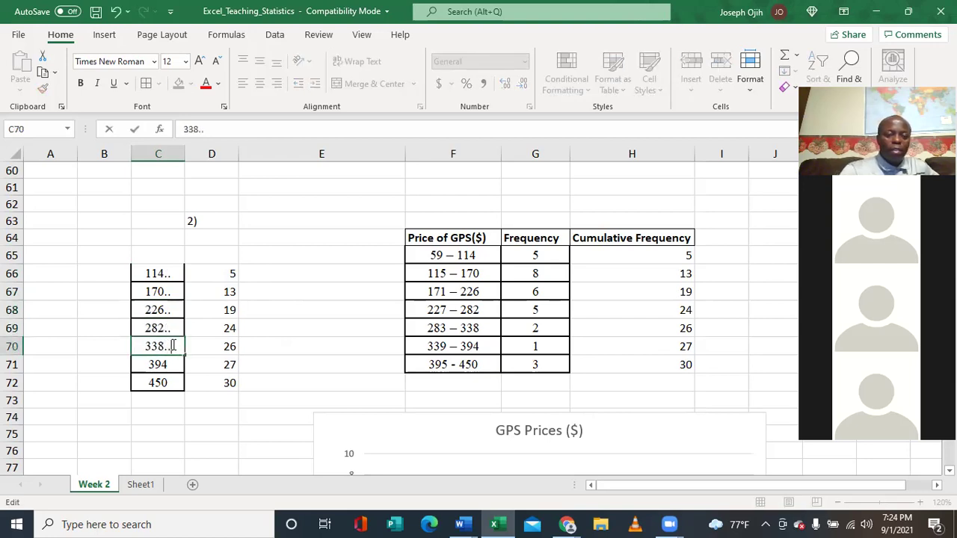
pyautogui.click(171, 363)
pyautogui.doubleClick(171, 364)
pyautogui.write('..')
pyautogui.click(169, 382)
pyautogui.doubleClick(171, 384)
pyautogui.write('.')
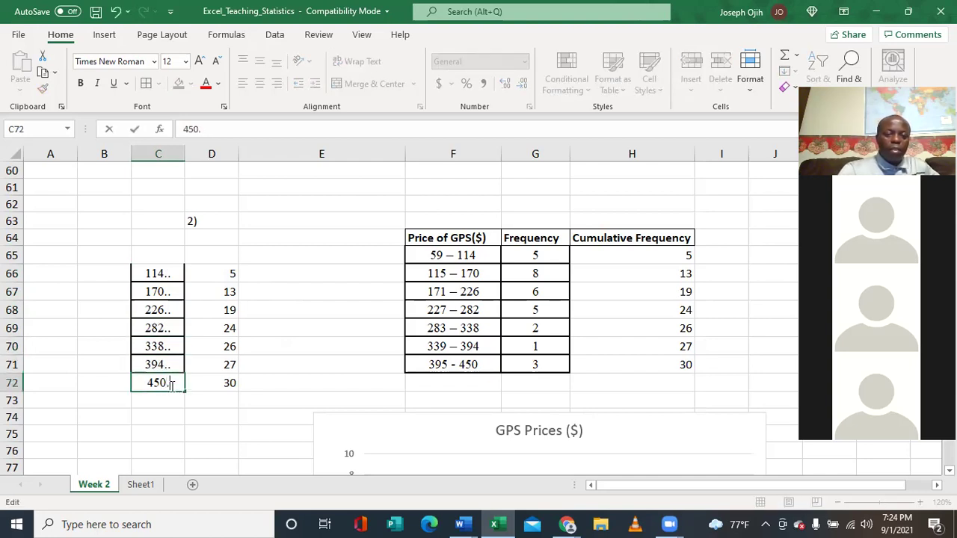
pyautogui.write('.')
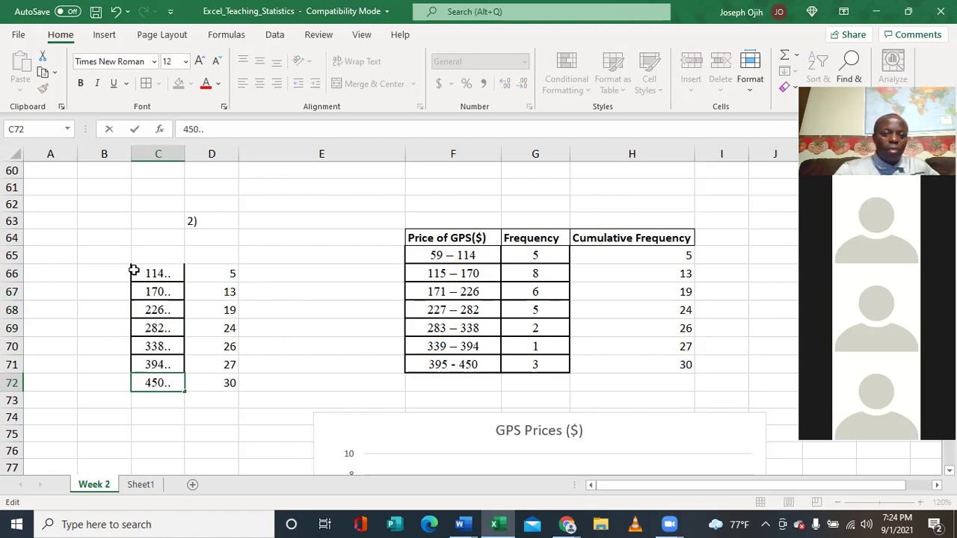
# Step: Insert a 2-D Line with Markers chart of the upper limits and cumulative frequencies in C66:D72
pyautogui.moveTo(150, 268); pyautogui.dragTo(213, 383)
pyautogui.click(104, 35)
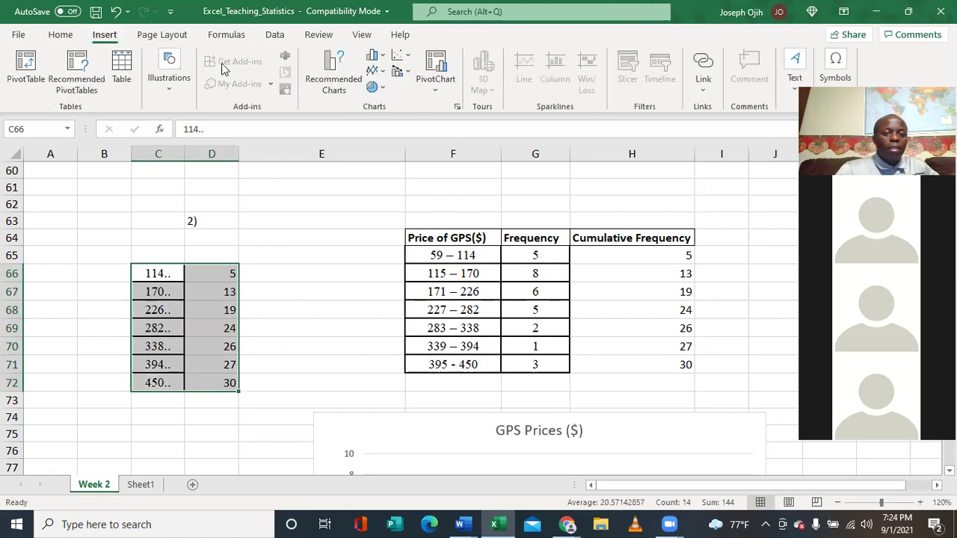
pyautogui.click(384, 77)
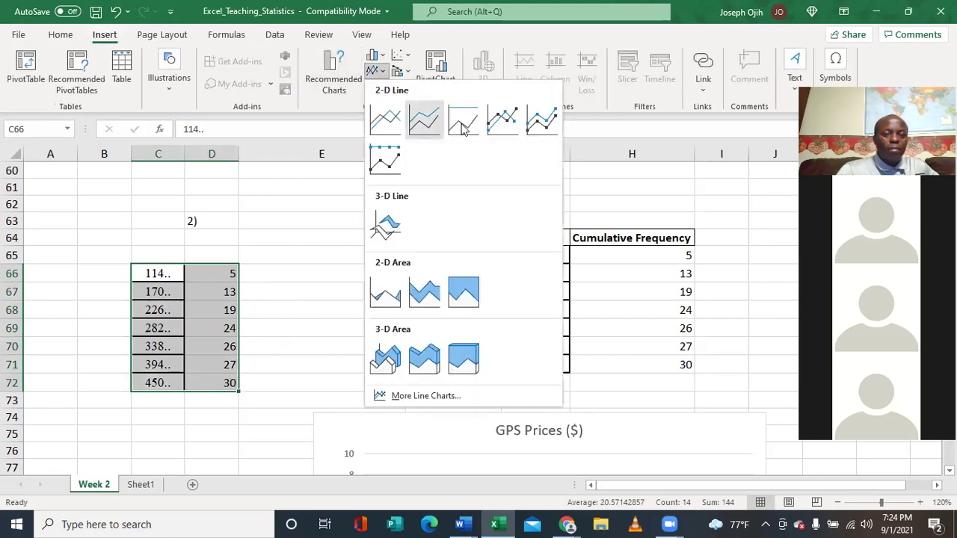
pyautogui.click(507, 123)
pyautogui.click(494, 271)
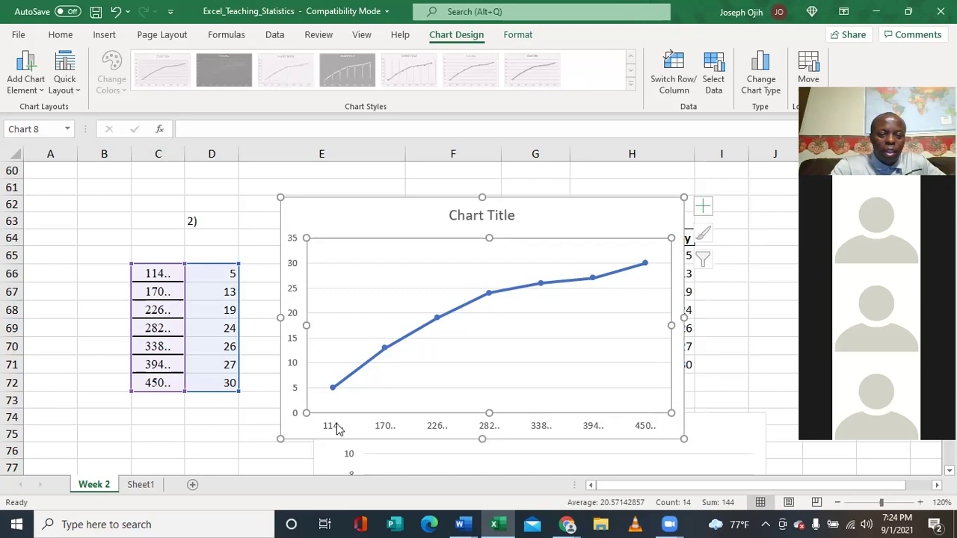
# Step: Switch to the Desmos scientific calculator, compute 114 − 56, and return to the Excel worksheet
pyautogui.click(461, 521)
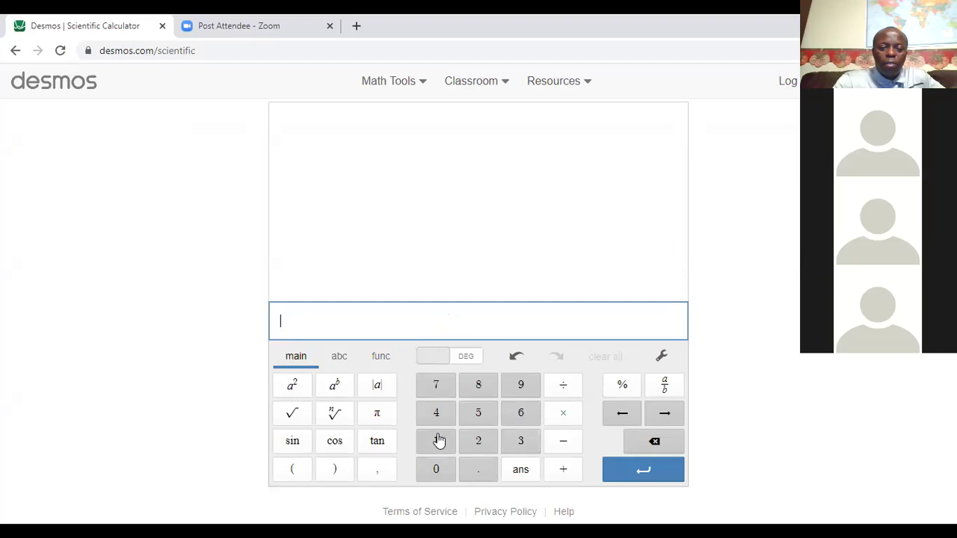
pyautogui.click(439, 441)
pyautogui.click(439, 440)
pyautogui.click(440, 417)
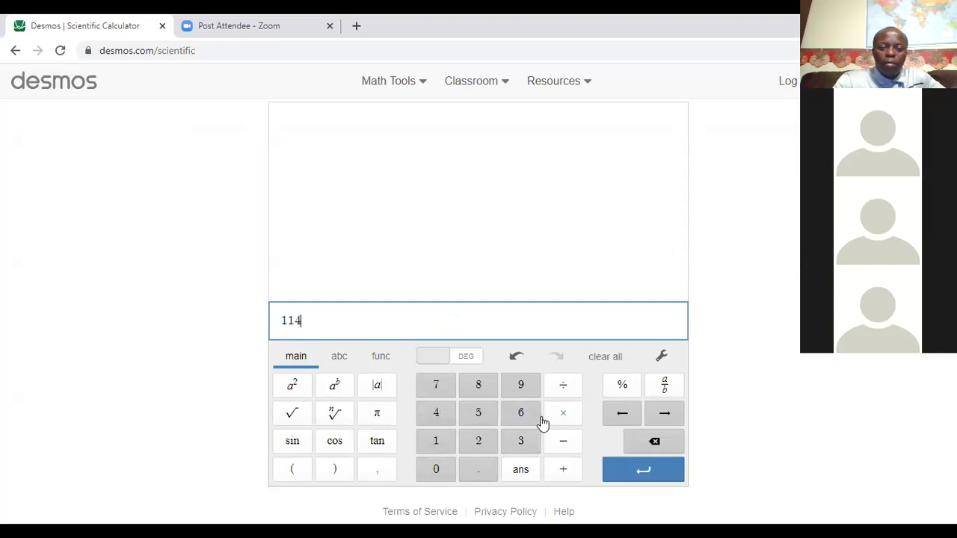
pyautogui.click(560, 439)
pyautogui.click(491, 421)
pyautogui.click(519, 422)
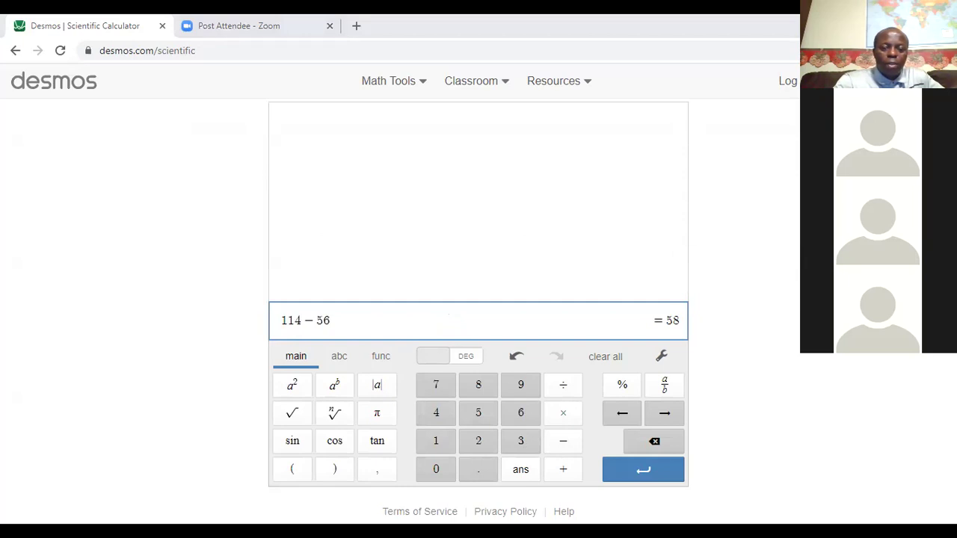
pyautogui.hotkey('alt', 'Tab')
# Step: Reposition the line chart beside the upper-limit table in C66:D72 and add axis titles to it
pyautogui.moveTo(438, 256)
pyautogui.mouseDown()
pyautogui.moveTo(396, 308)
pyautogui.moveTo(409, 310)
pyautogui.mouseUp()
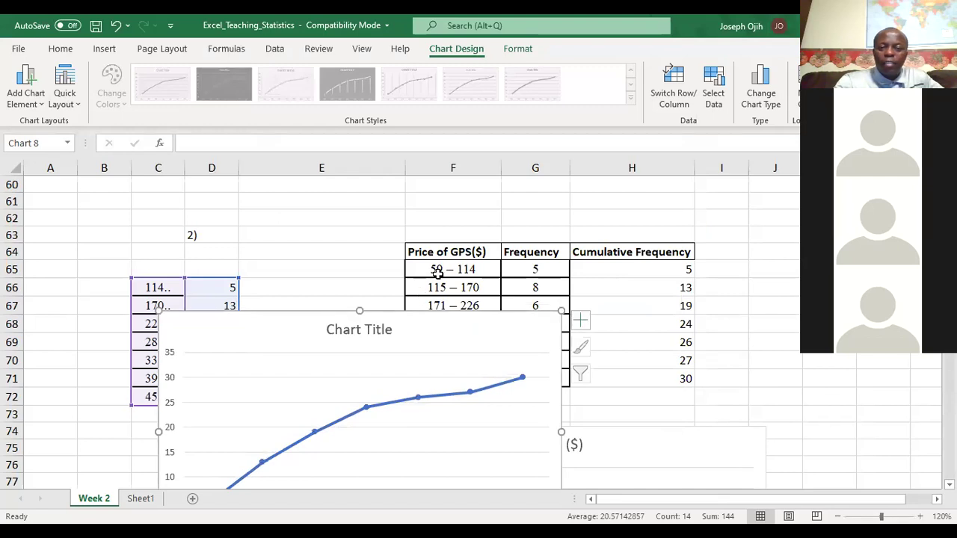
pyautogui.moveTo(423, 307); pyautogui.dragTo(531, 222)
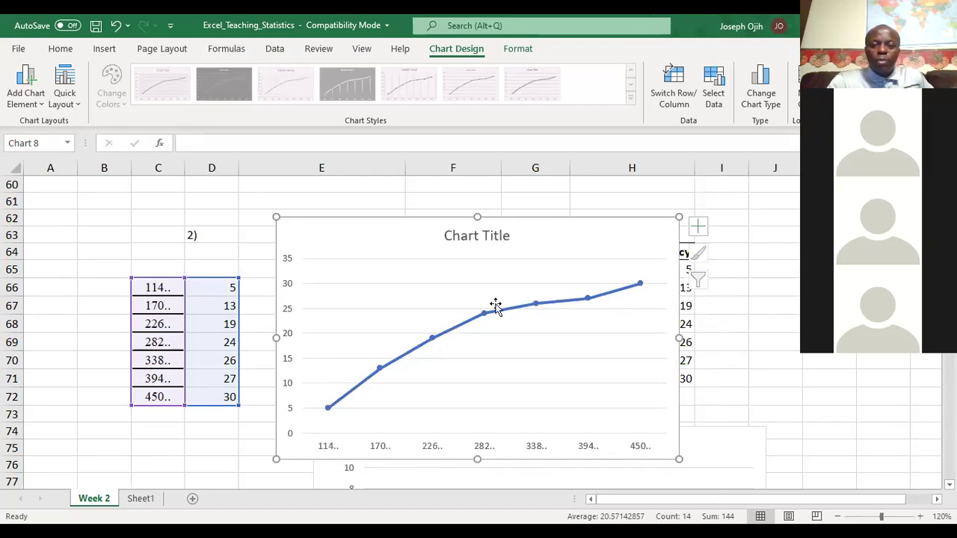
pyautogui.click(698, 226)
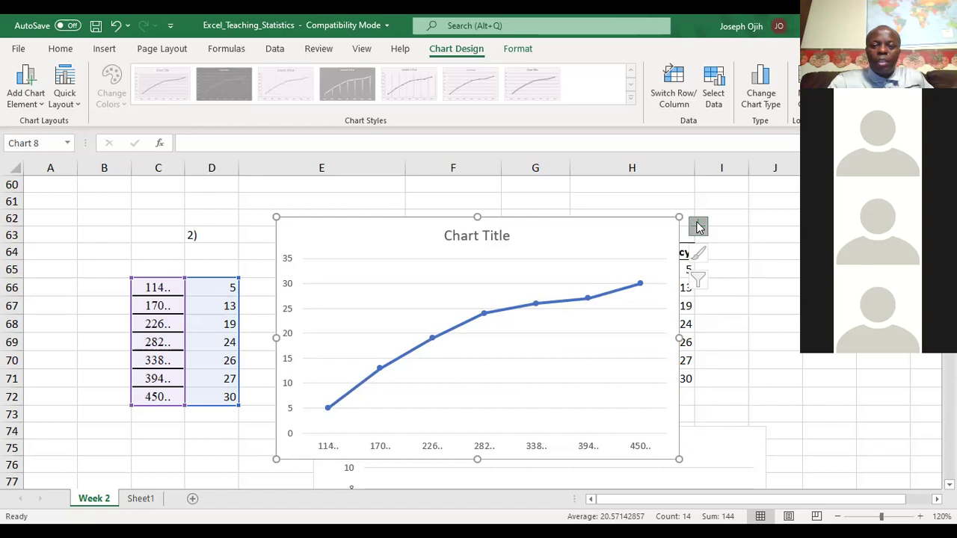
pyautogui.click(732, 258)
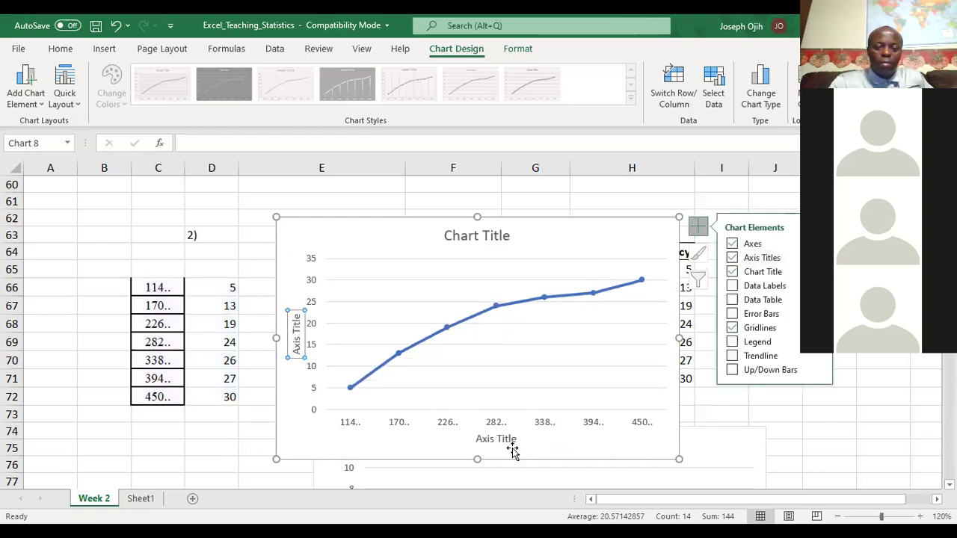
# Step: Replace the line chart's title with "Ogive for GPS Prices Data"
pyautogui.click(494, 235)
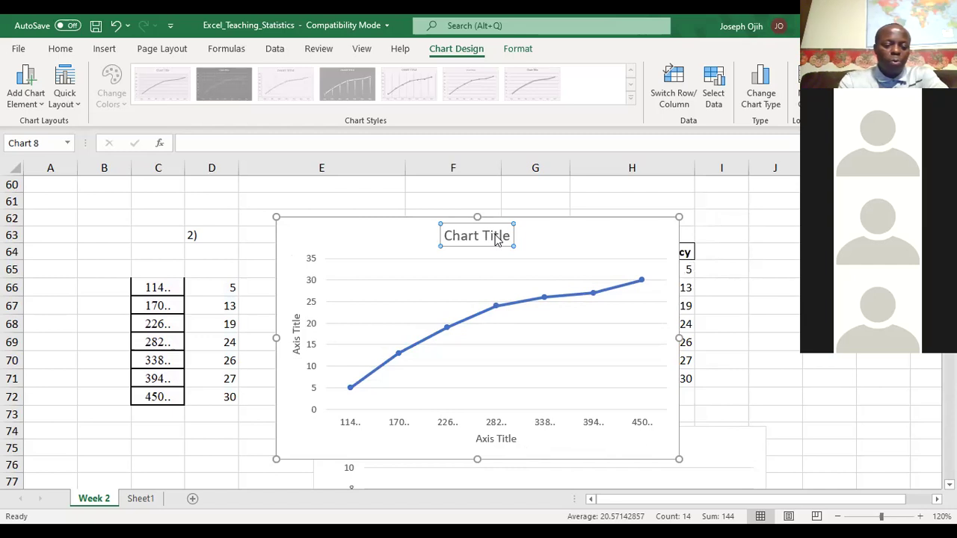
pyautogui.tripleClick(494, 235)
pyautogui.write('Cum')
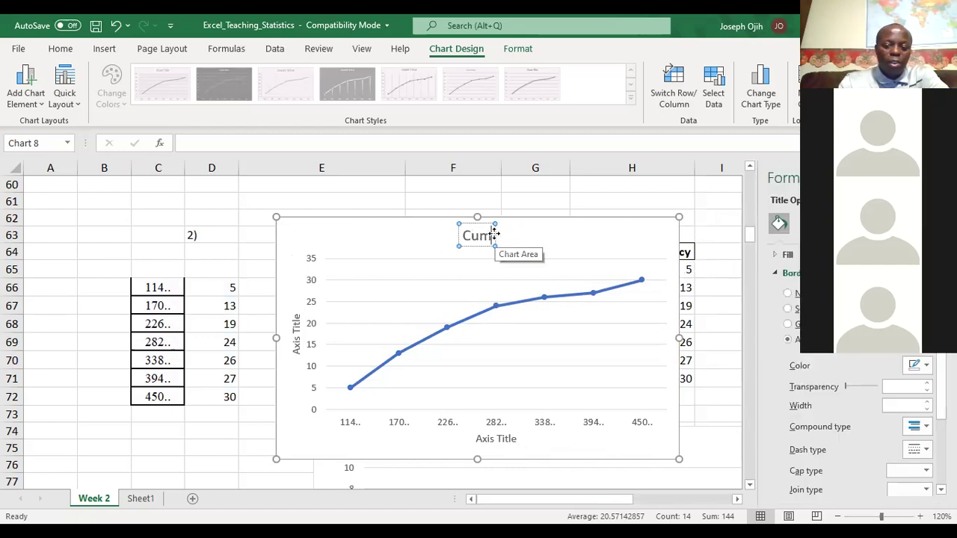
pyautogui.press('BackSpace')
pyautogui.press('BackSpace')
pyautogui.press('BackSpace')
pyautogui.write('O')
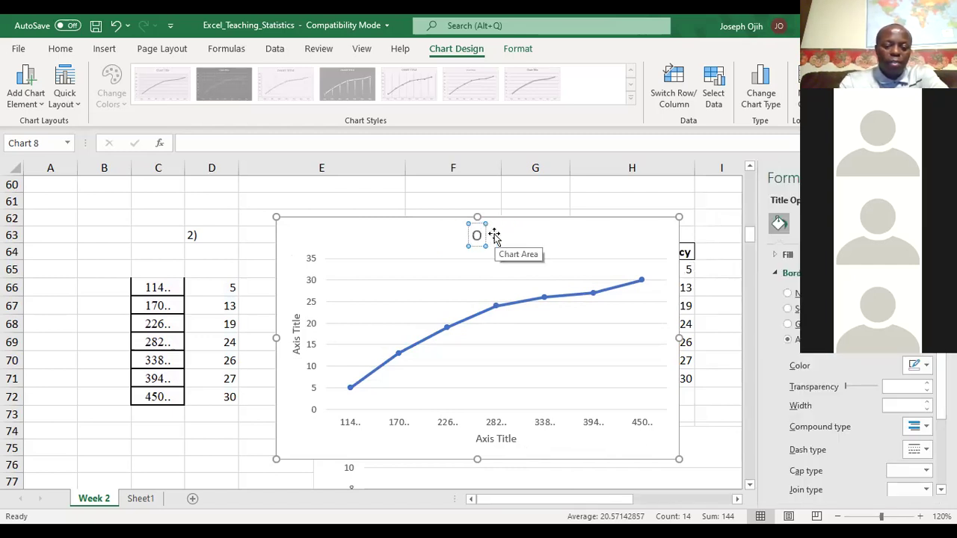
pyautogui.write('give')
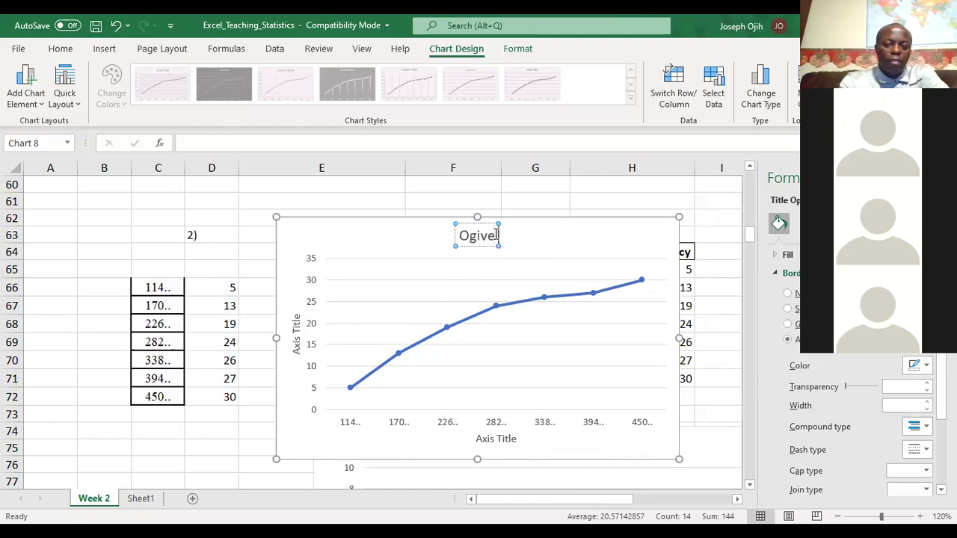
pyautogui.write(' for GP')
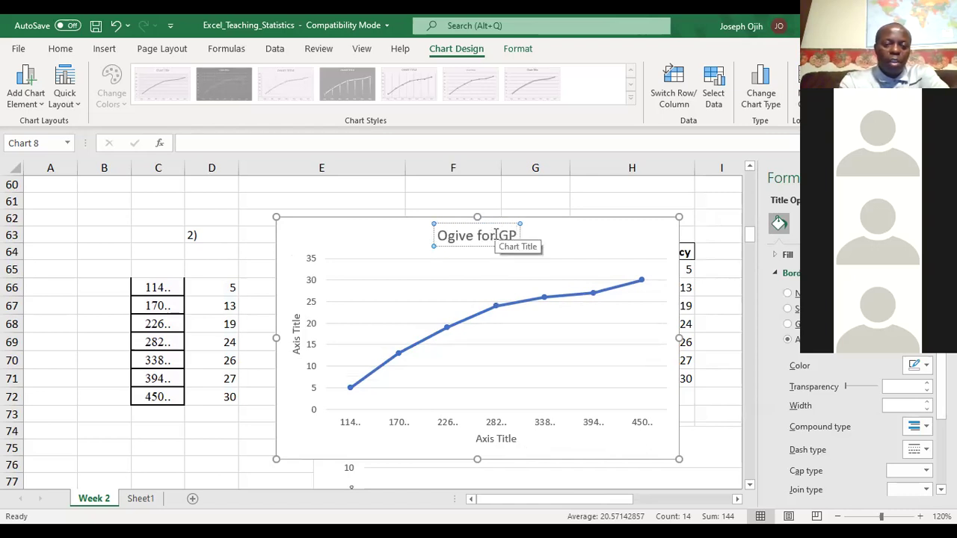
pyautogui.write('S Pri')
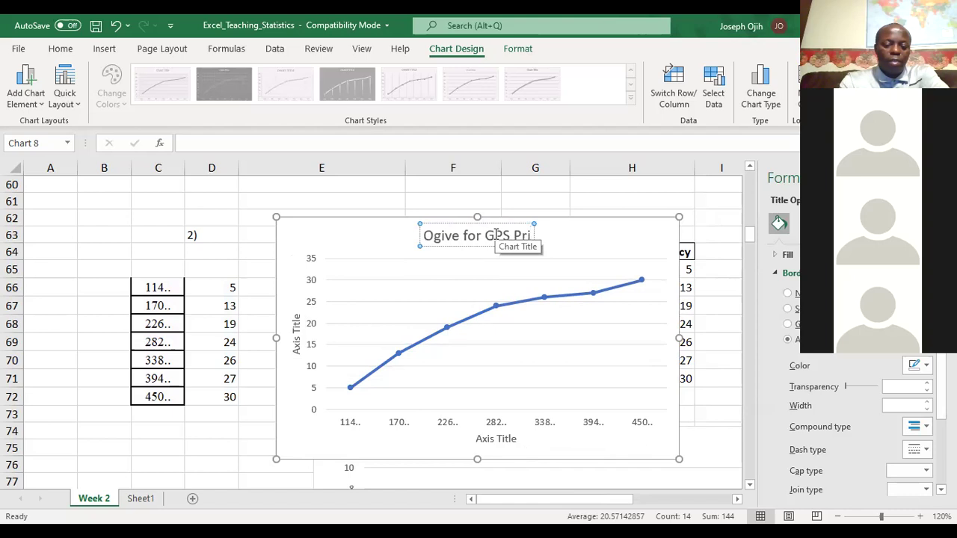
pyautogui.write('ces Data')
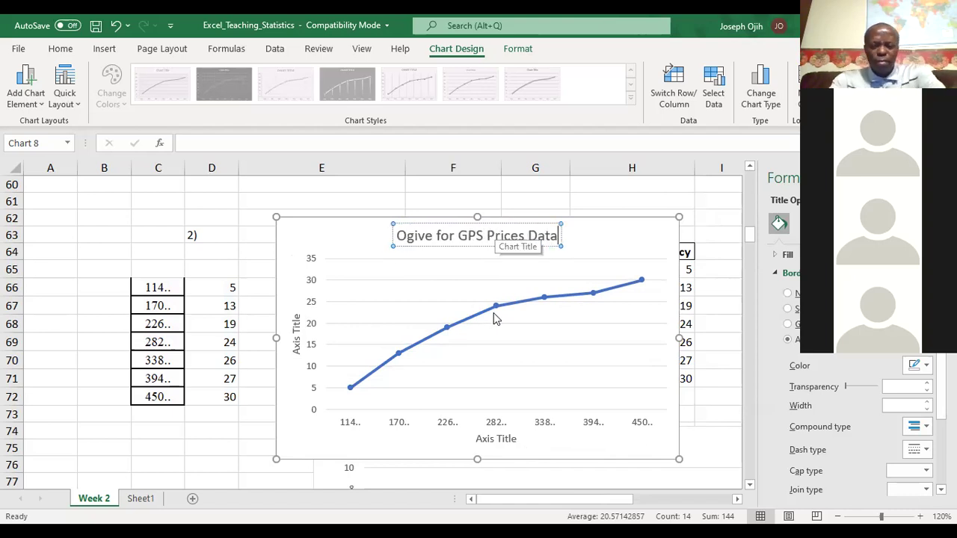
# Step: Title the chart's horizontal axis "Price" and its vertical axis "Cumulative Frequency"
pyautogui.tripleClick(503, 447)
pyautogui.write('Pric')
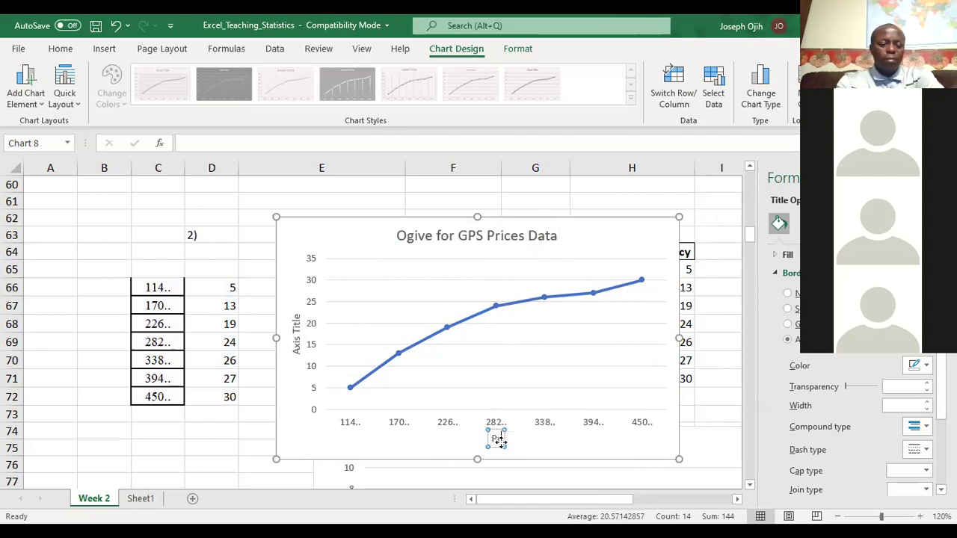
pyautogui.write('e')
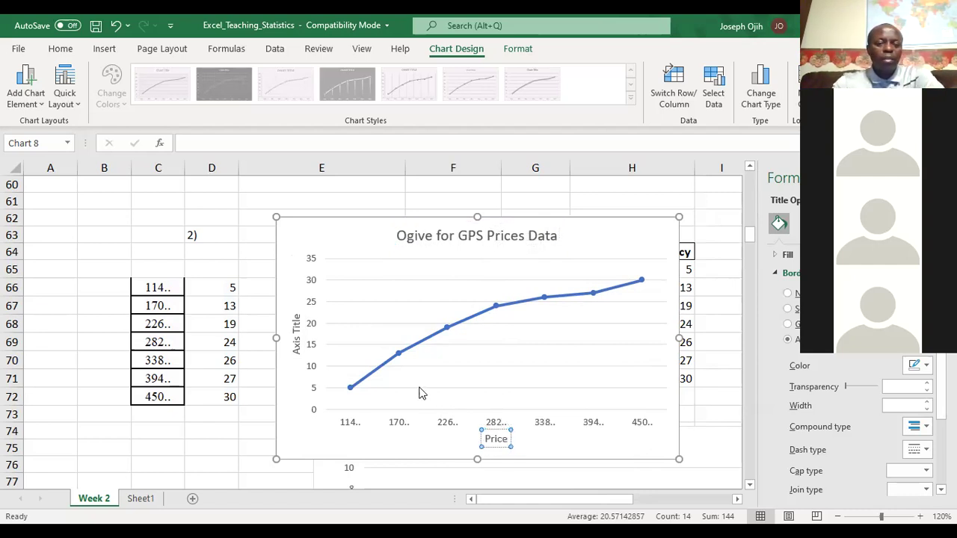
pyautogui.tripleClick(297, 336)
pyautogui.write('Cu')
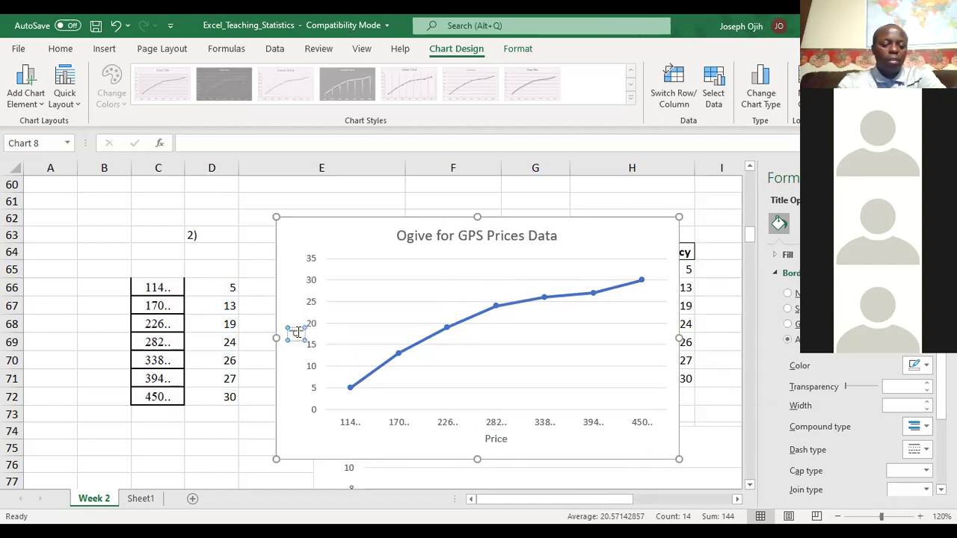
pyautogui.write('mula')
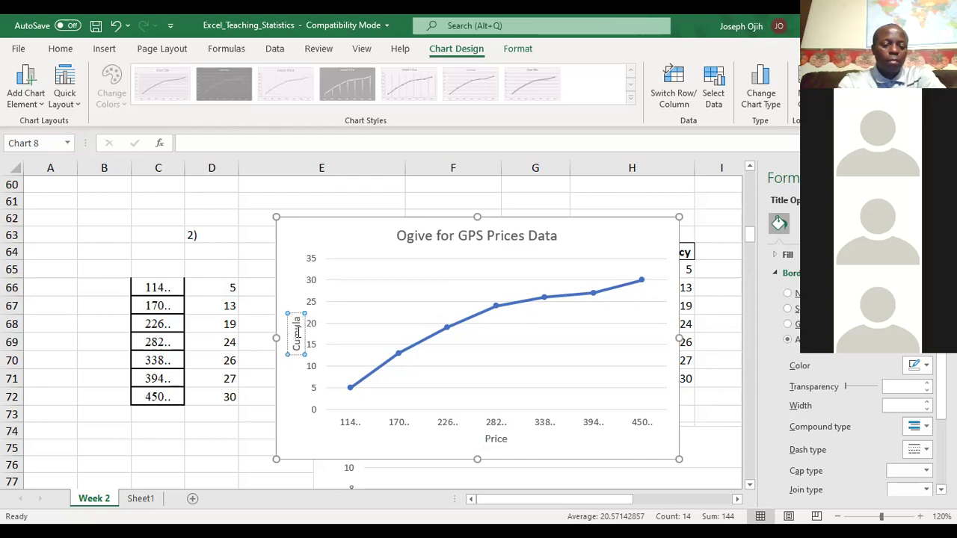
pyautogui.write('tive Frequency')
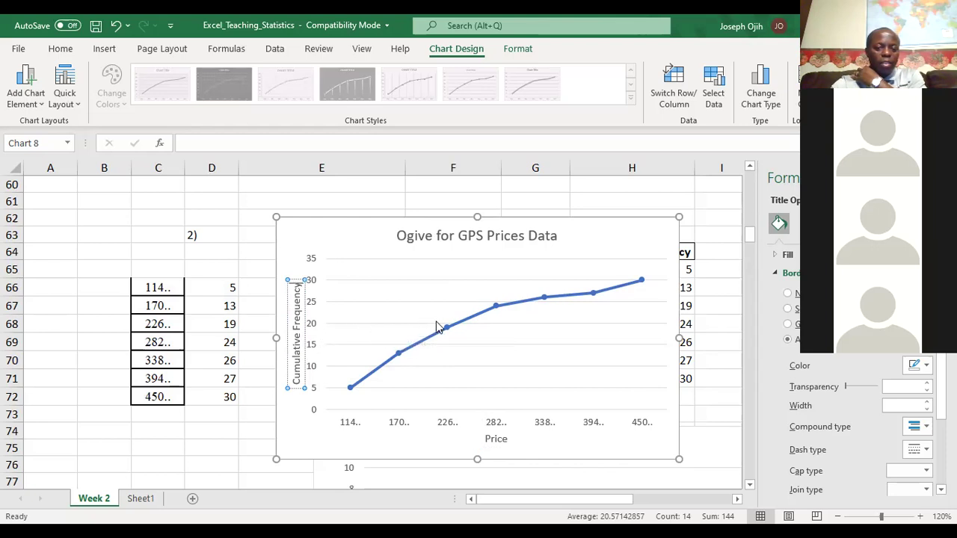
pyautogui.moveTo(458, 347)
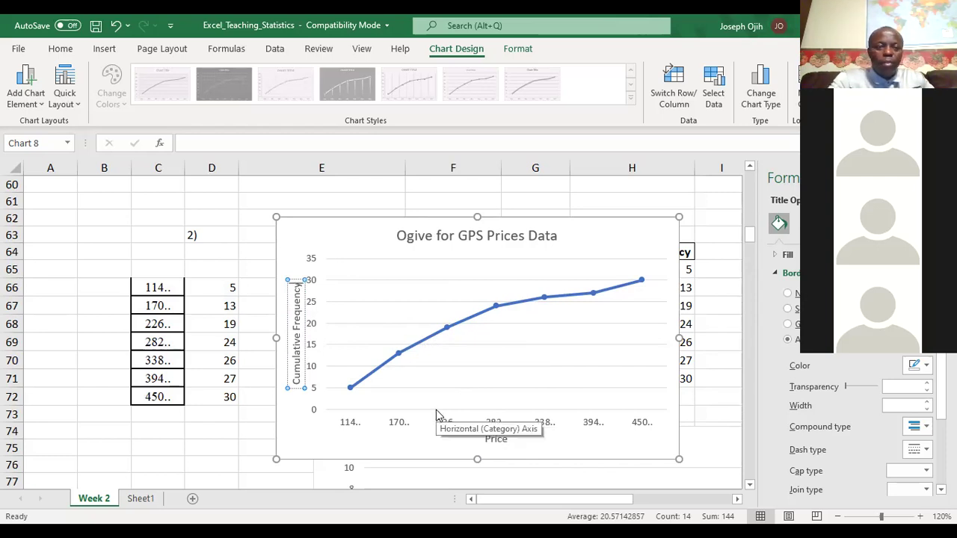
pyautogui.click(477, 461)
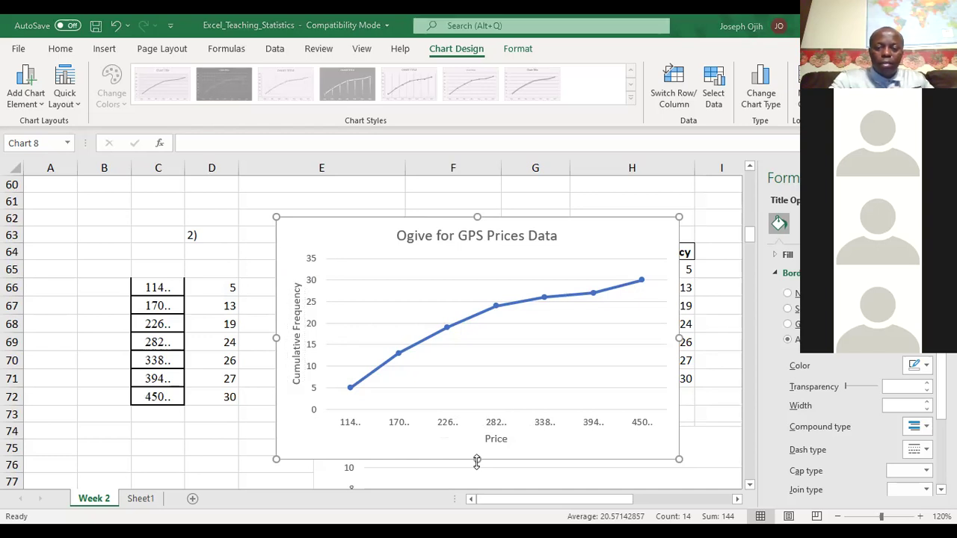
# Step: Switch to the lecture PDF in the browser and review the Expanded Frequency Distribution table on page 17
pyautogui.hotkey('alt', 'Tab')
pyautogui.scroll(-3, 577, 403)
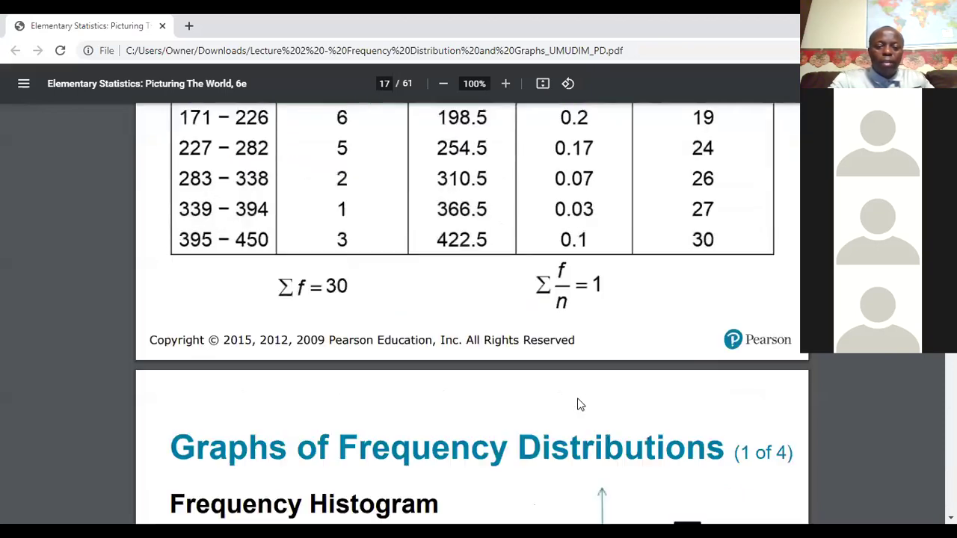
pyautogui.scroll(-3, 577, 403)
pyautogui.scroll(8, 577, 404)
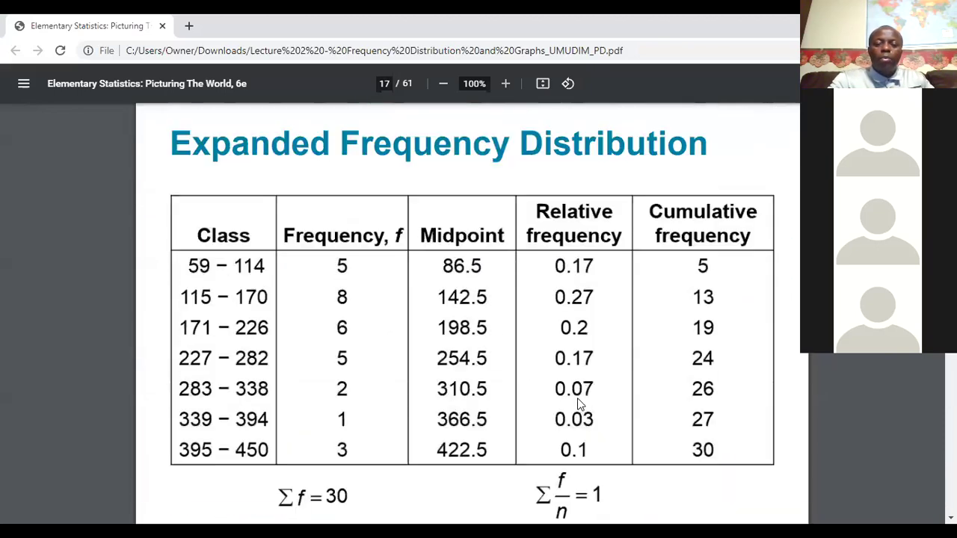
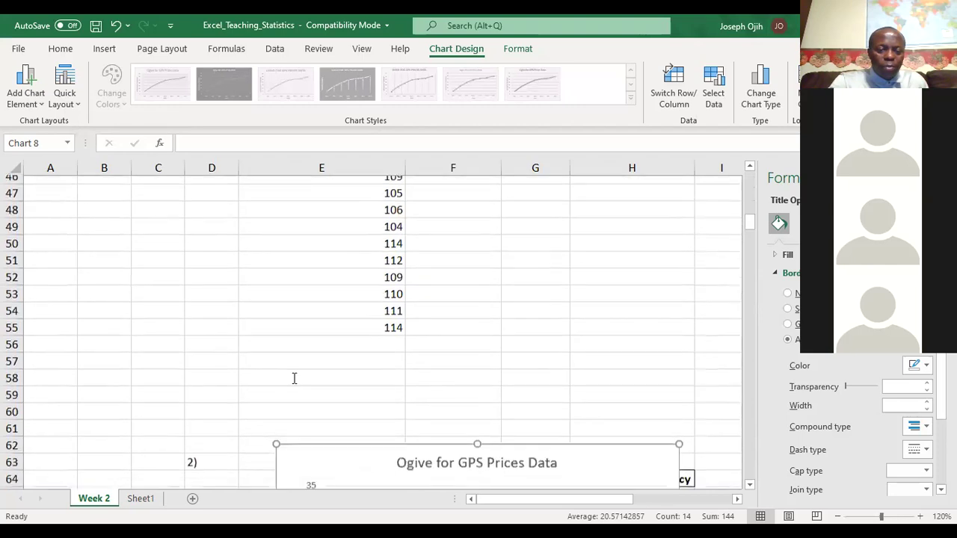
# Step: Sort the data set for question 1 in E6:E55 of the Week 2 worksheet from smallest to largest
pyautogui.scroll(1, 291, 378)
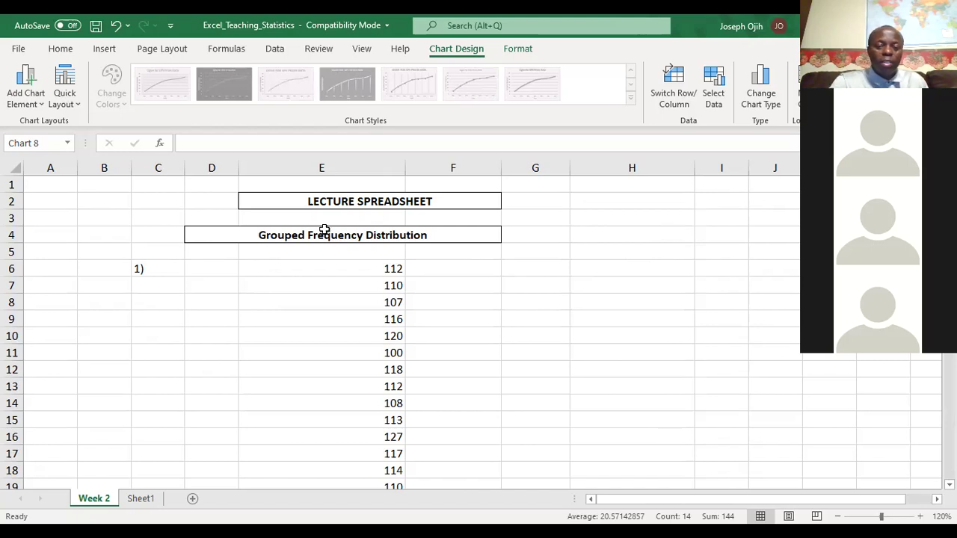
pyautogui.scroll(-1, 323, 230)
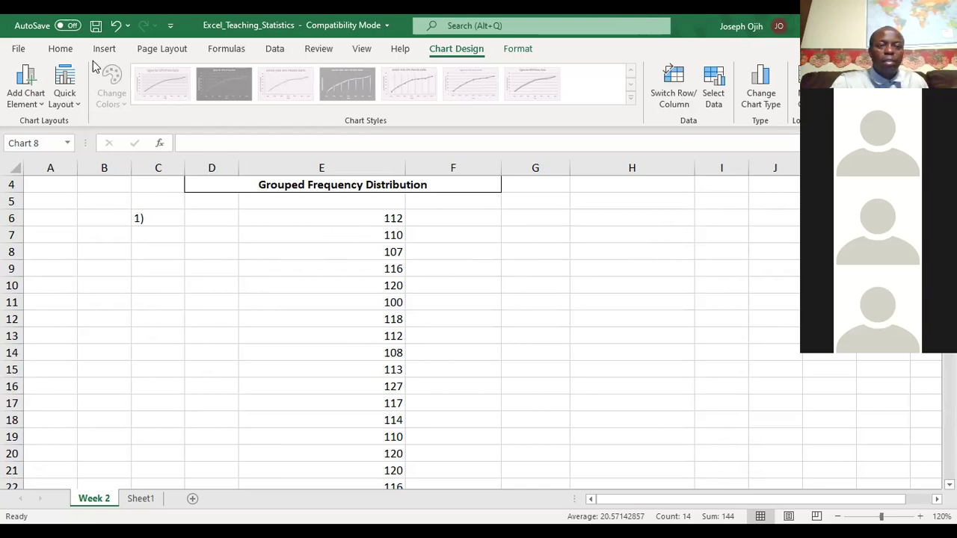
pyautogui.click(61, 48)
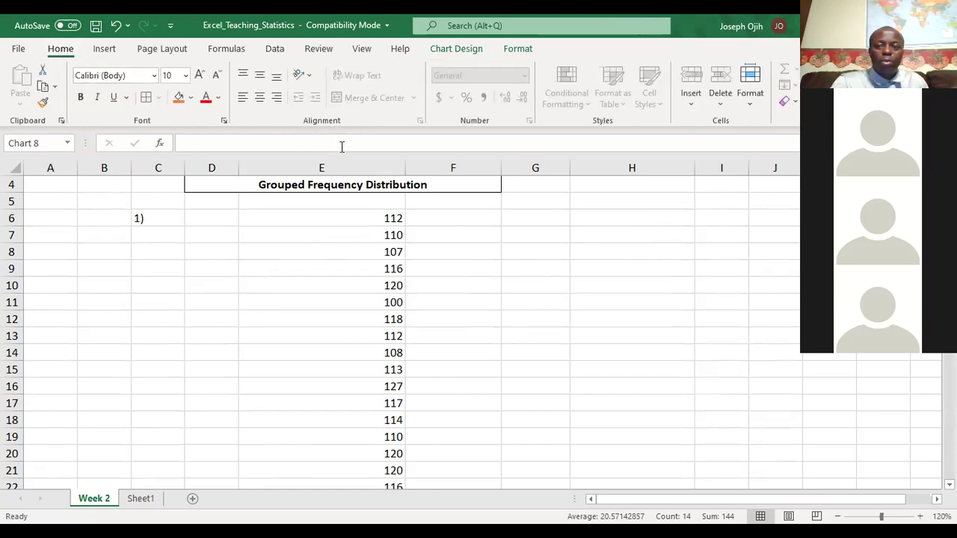
pyautogui.moveTo(367, 220); pyautogui.dragTo(352, 438)
pyautogui.scroll(2, 515, 331)
pyautogui.scroll(7, 515, 331)
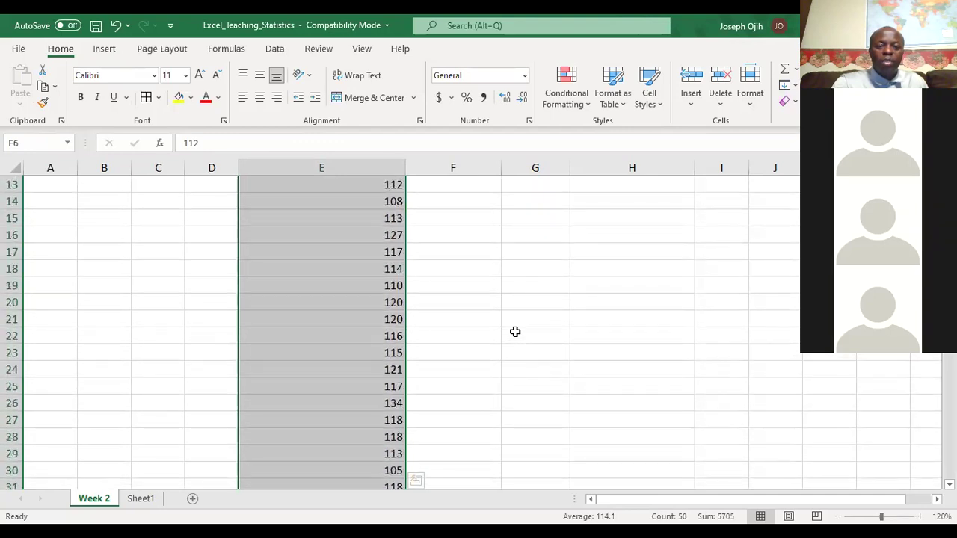
pyautogui.scroll(3, 515, 331)
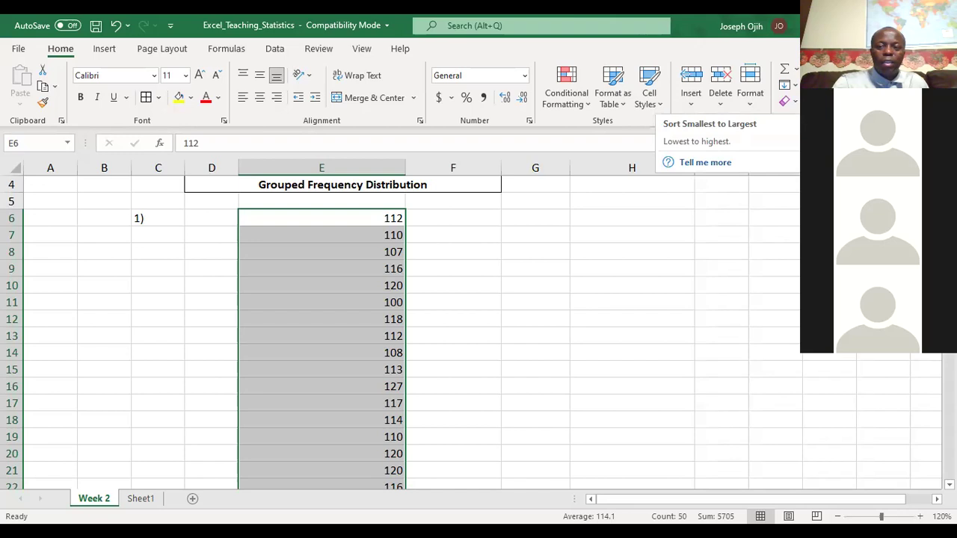
pyautogui.click(845, 126)
# Step: Examine the sorted values in column E from the minimum in E6 to the maximum in E55
pyautogui.click(394, 228)
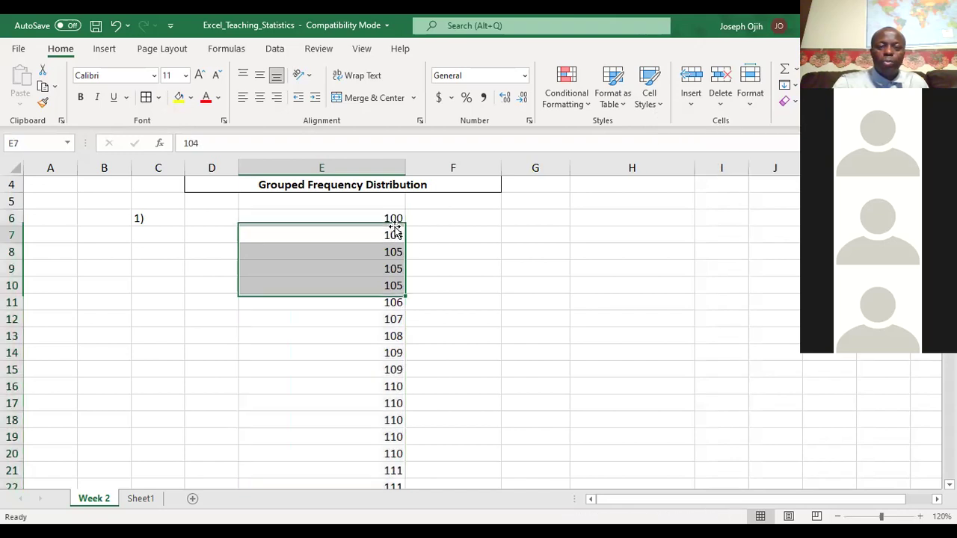
pyautogui.click(394, 222)
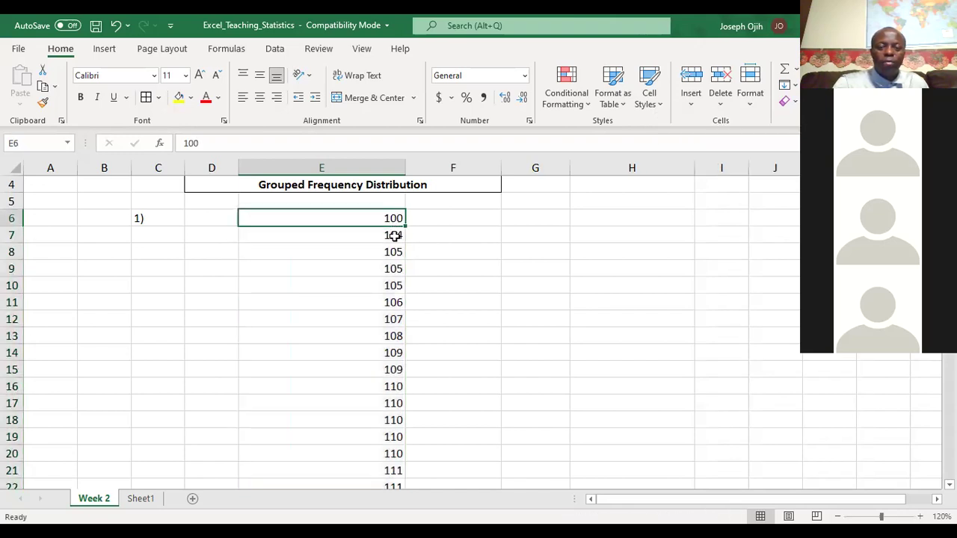
pyautogui.scroll(-8, 391, 235)
pyautogui.scroll(-6, 385, 286)
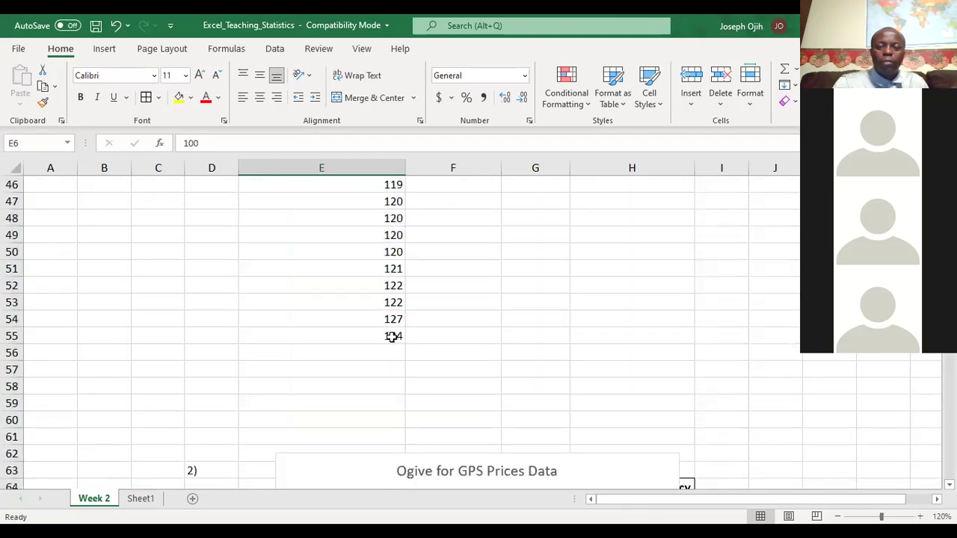
pyautogui.scroll(4, 391, 337)
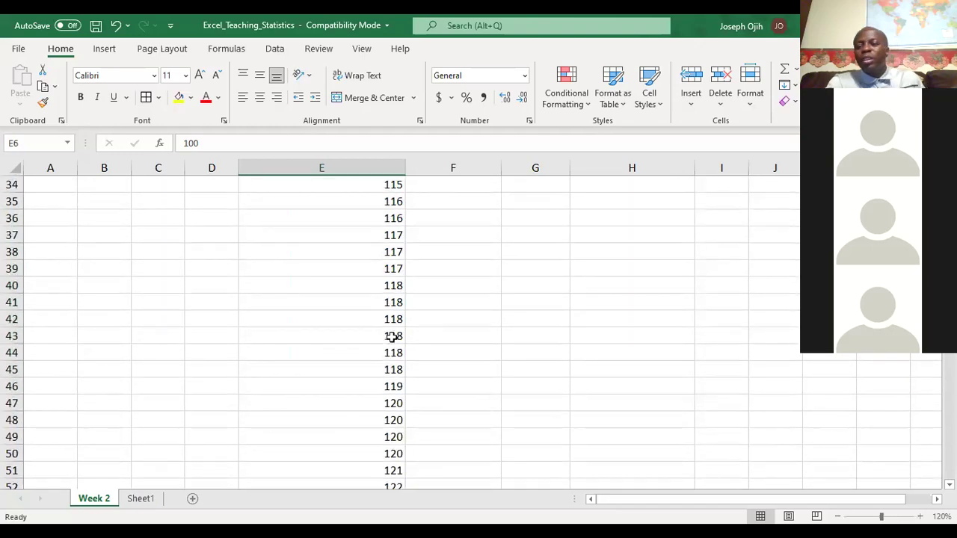
pyautogui.scroll(2, 392, 336)
pyautogui.scroll(9, 392, 336)
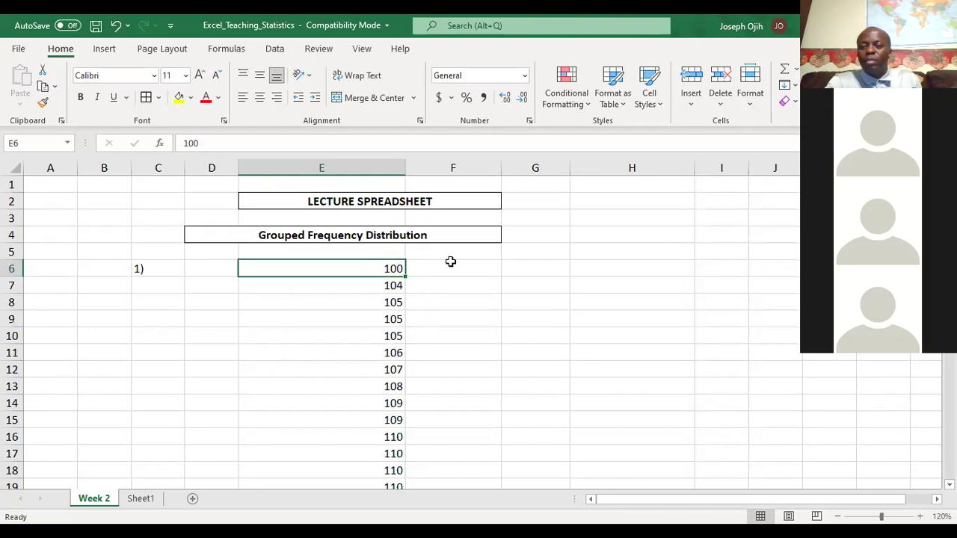
pyautogui.click(458, 267)
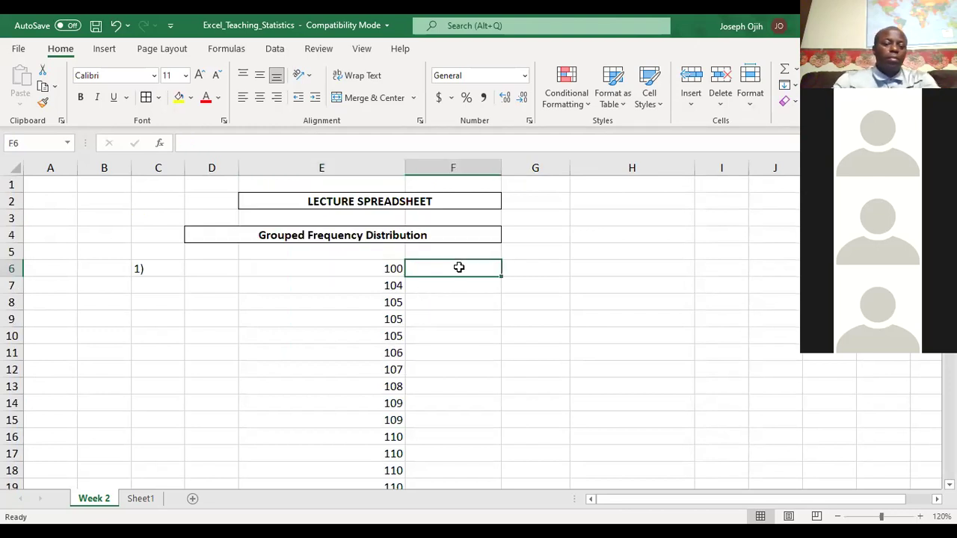
pyautogui.write('B')
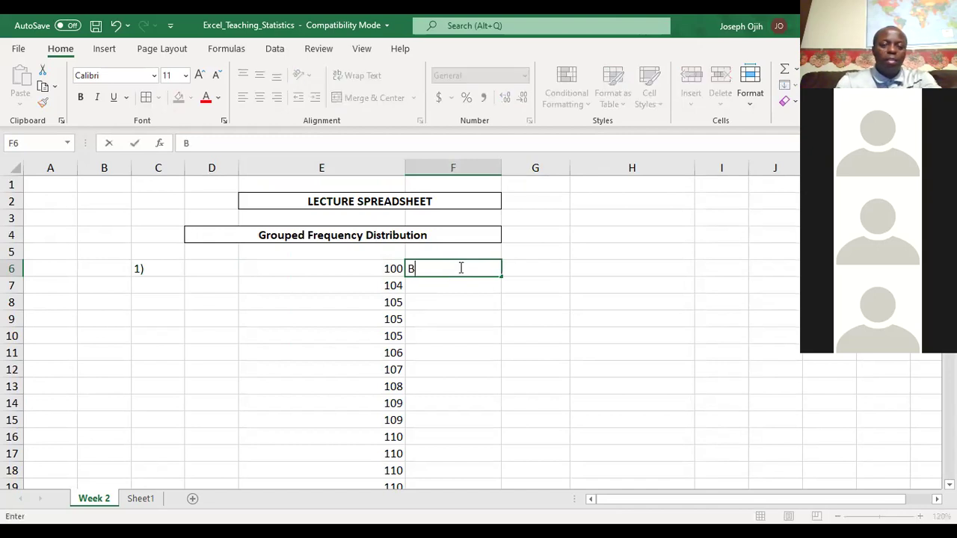
pyautogui.write('in')
pyautogui.scroll(-7, 460, 268)
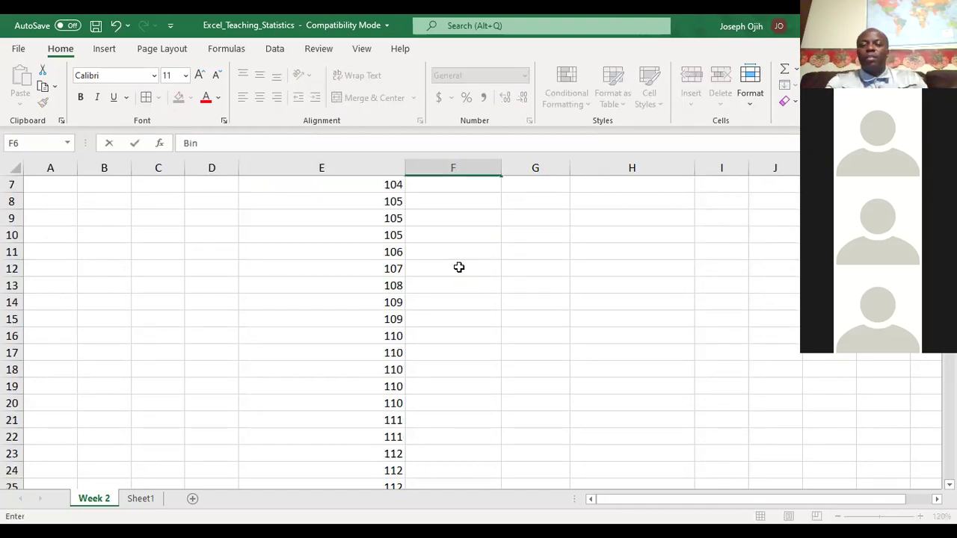
pyautogui.scroll(-6, 459, 267)
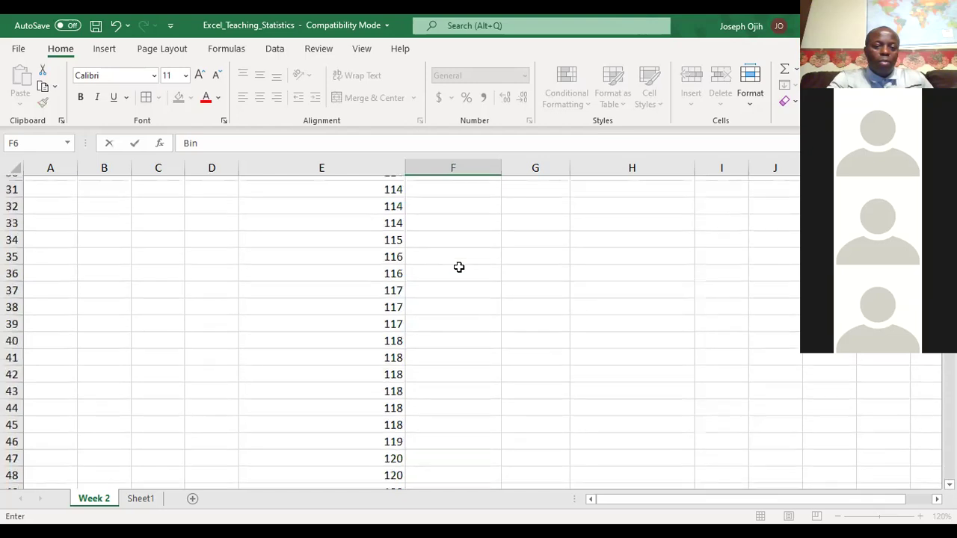
pyautogui.scroll(13, 459, 267)
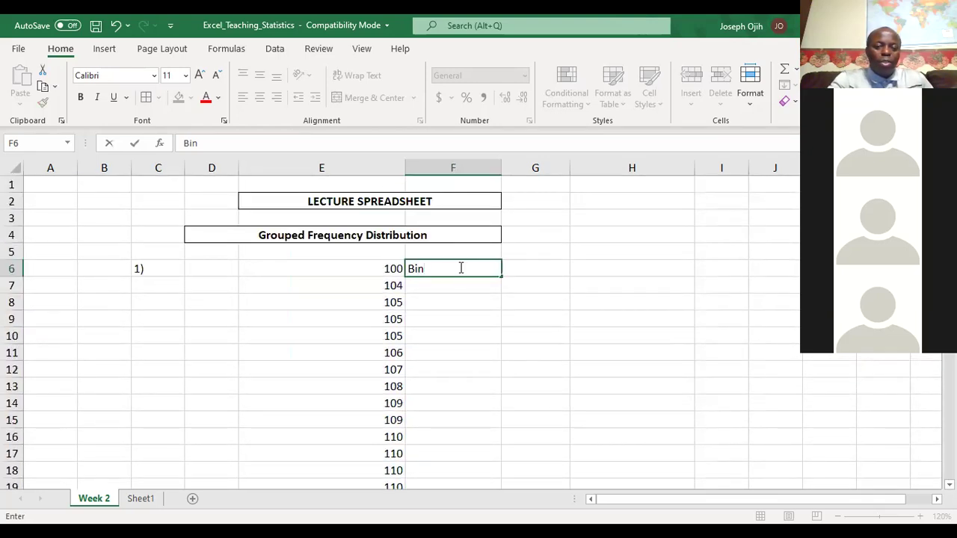
pyautogui.scroll(-2, 460, 268)
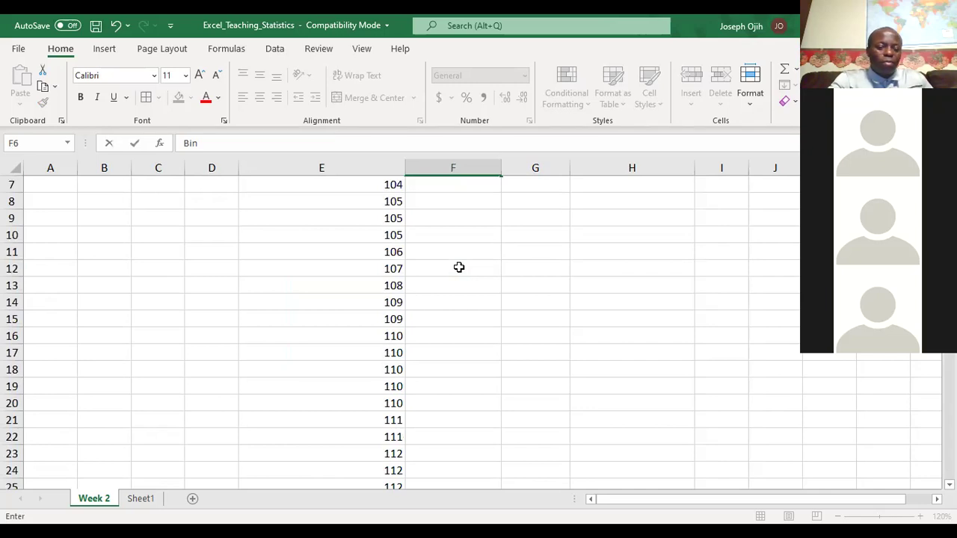
pyautogui.scroll(1, 459, 267)
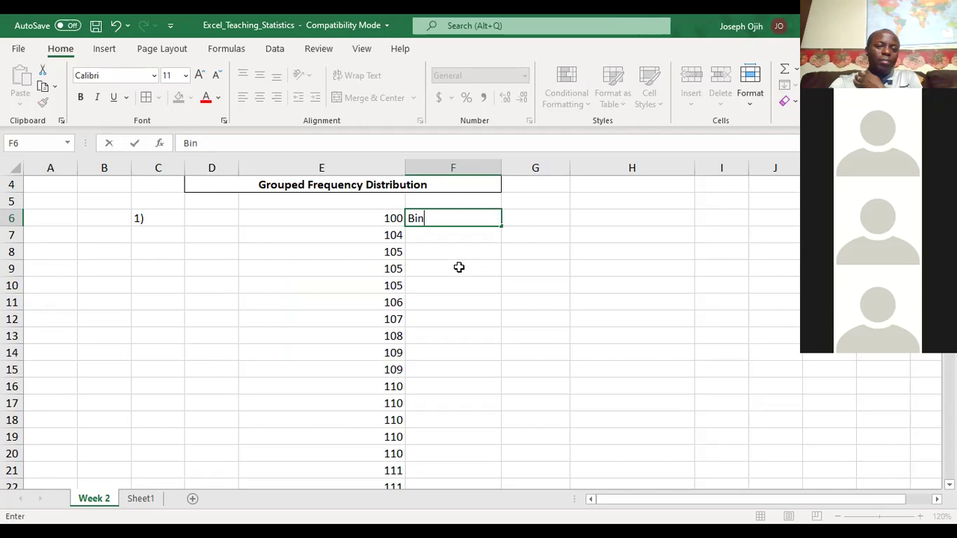
pyautogui.scroll(-15, 457, 251)
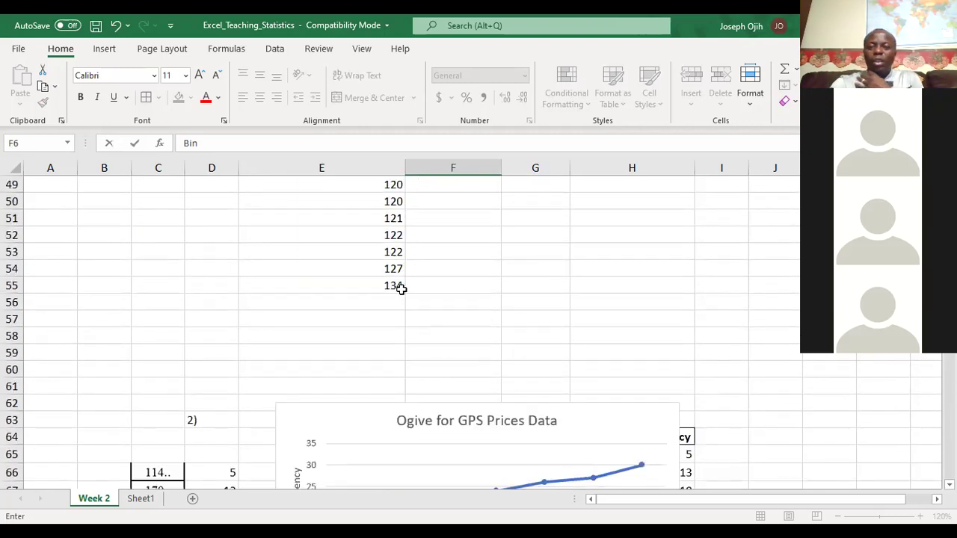
pyautogui.scroll(15, 401, 288)
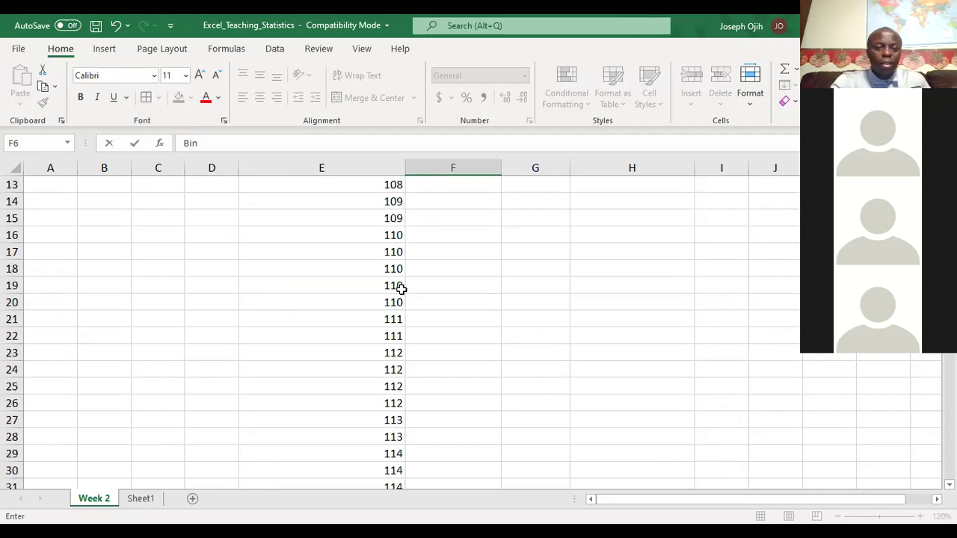
pyautogui.click(471, 238)
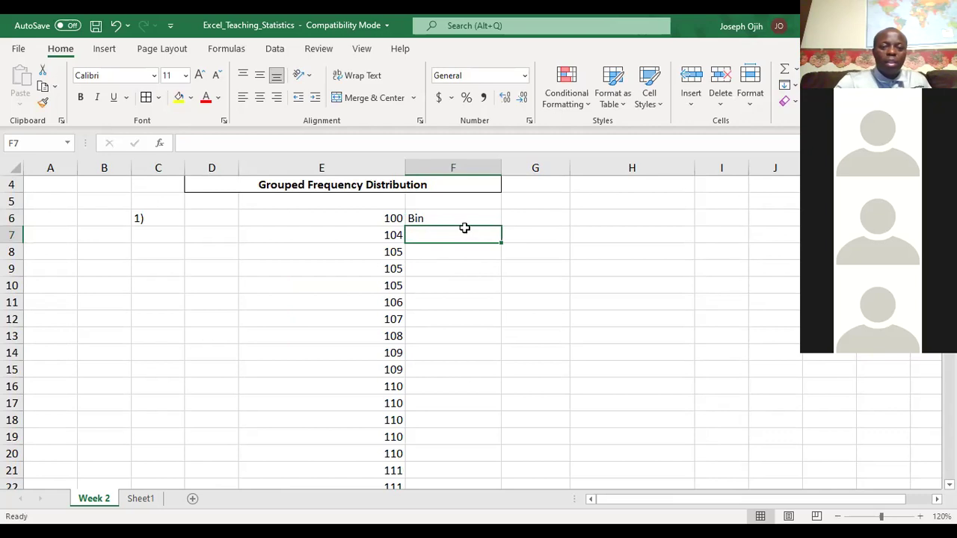
pyautogui.click(457, 220)
pyautogui.press('Delete')
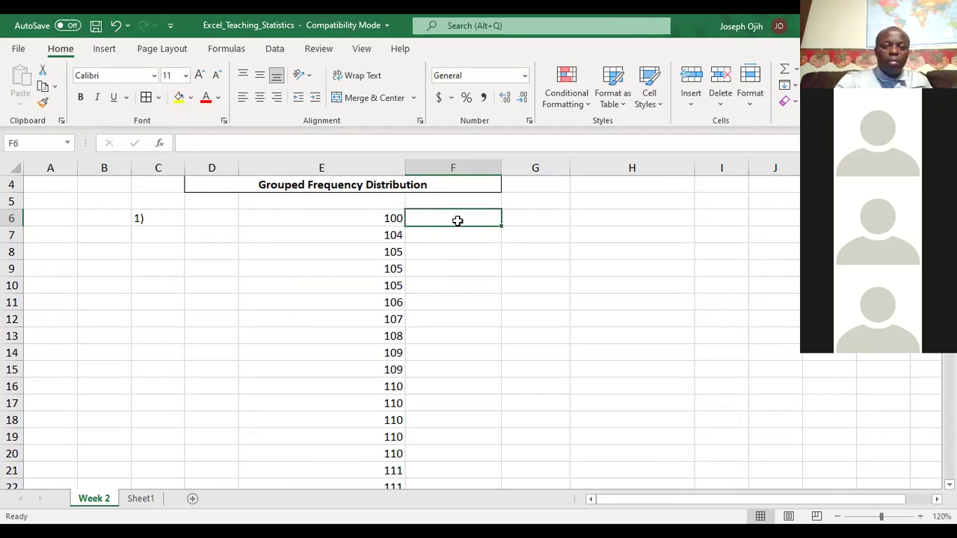
# Step: Add the column headings "Bin" in F5 and "Prices" in E5 above the question 1 data
pyautogui.click(435, 202)
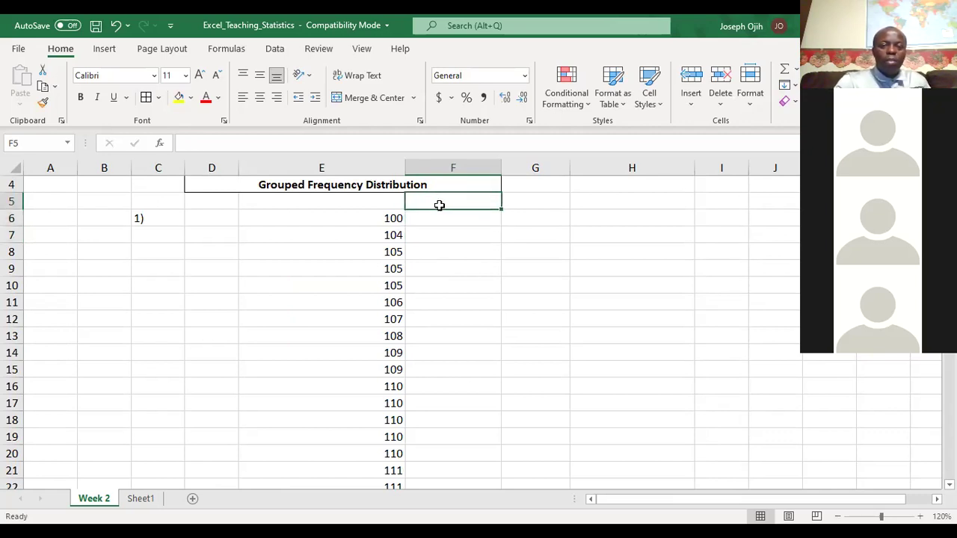
pyautogui.write('B')
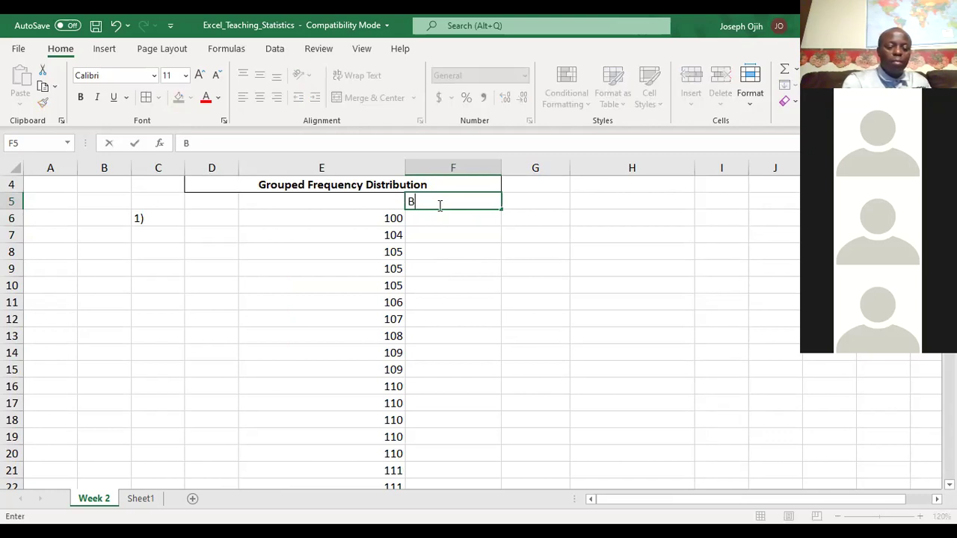
pyautogui.write('in')
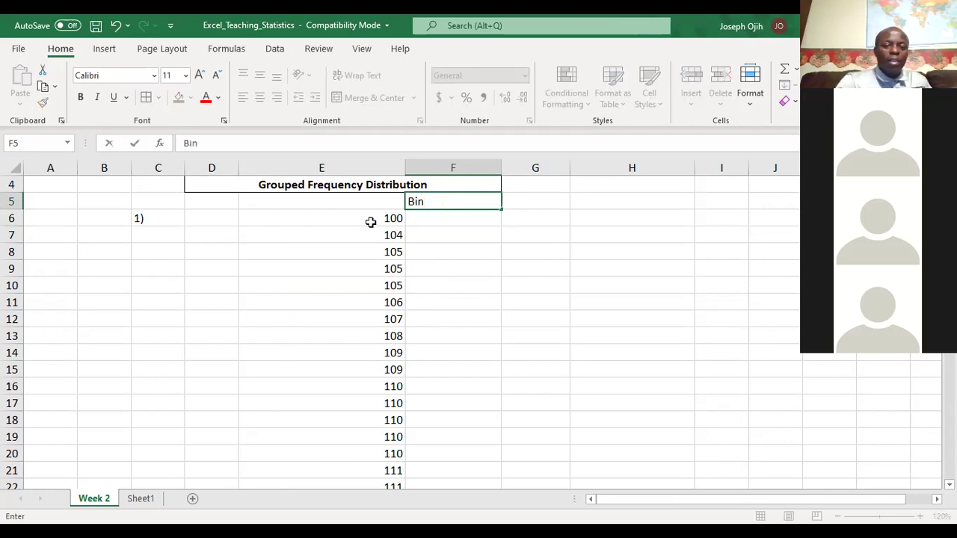
pyautogui.click(366, 201)
pyautogui.write('Prices')
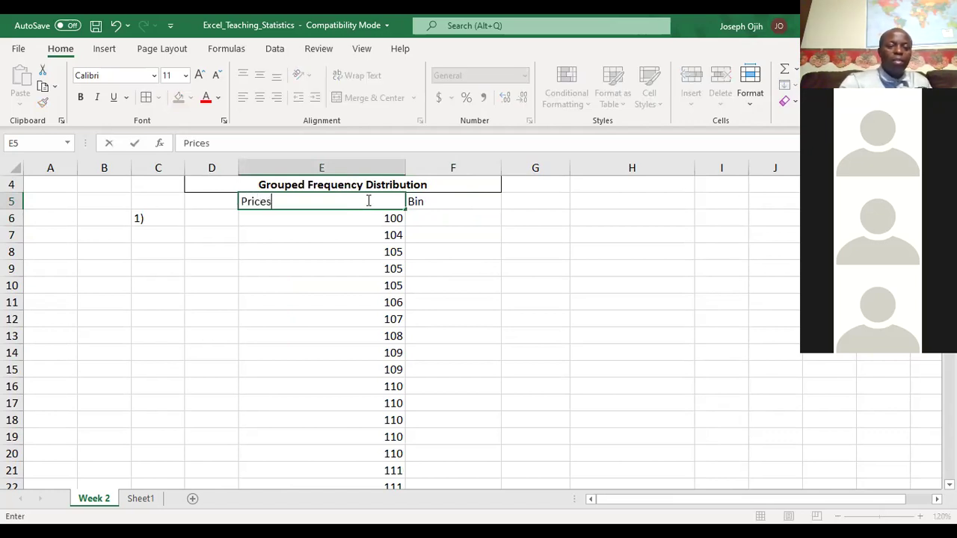
# Step: Start the bins with 100 in F6 and enter the formula =F6+3 in F7
pyautogui.click(472, 204)
pyautogui.click(465, 218)
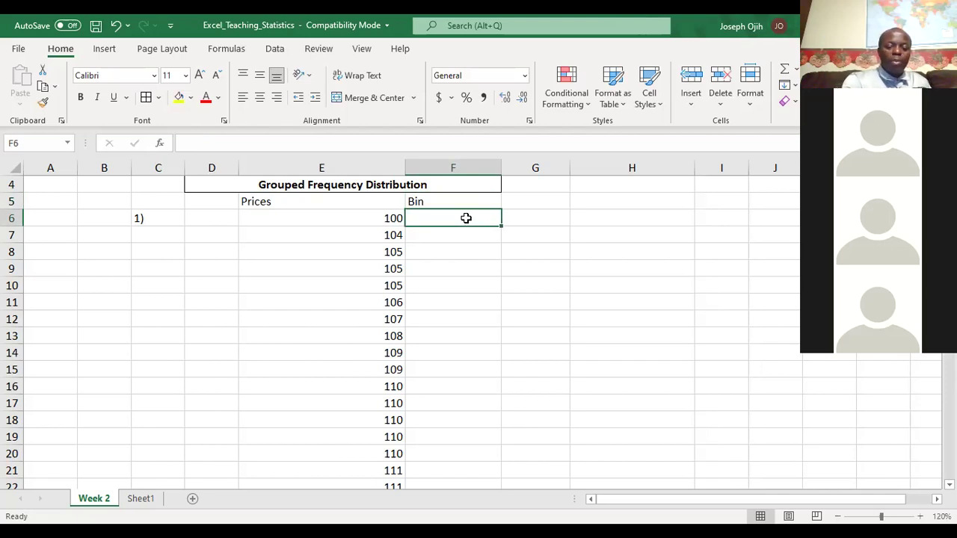
pyautogui.write('100')
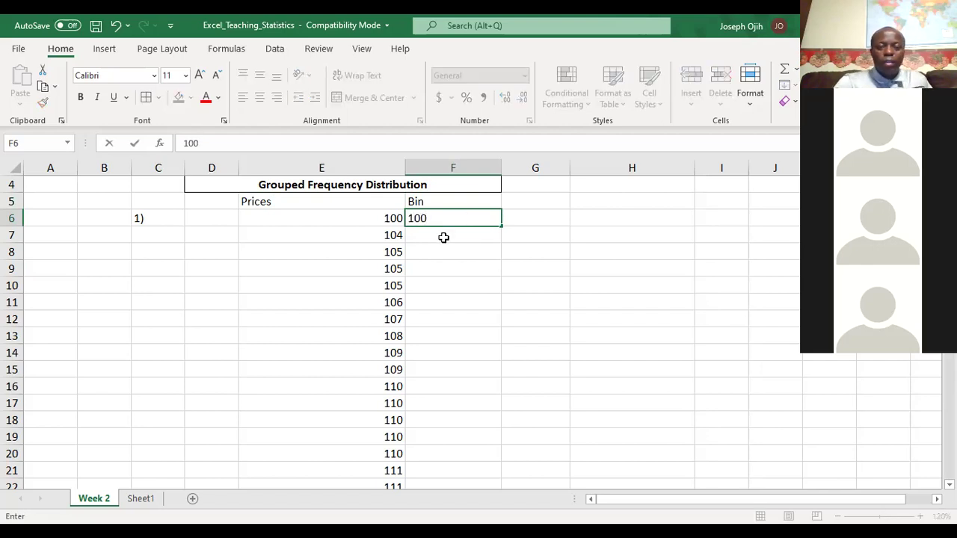
pyautogui.click(443, 238)
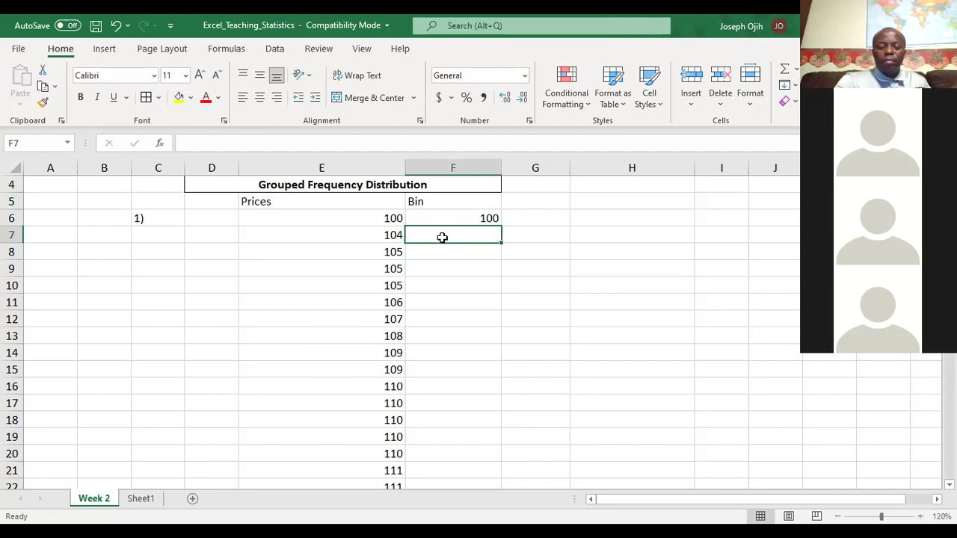
pyautogui.write('=')
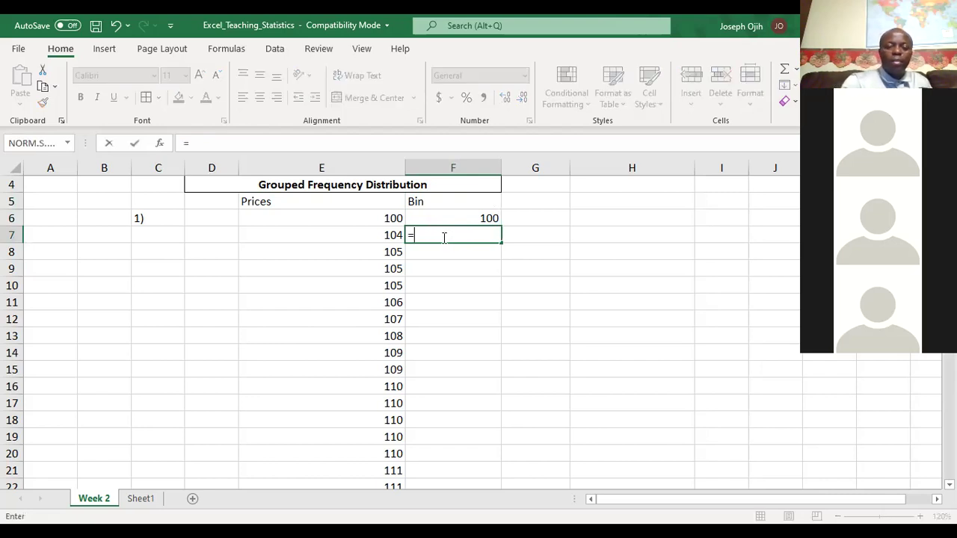
pyautogui.click(472, 214)
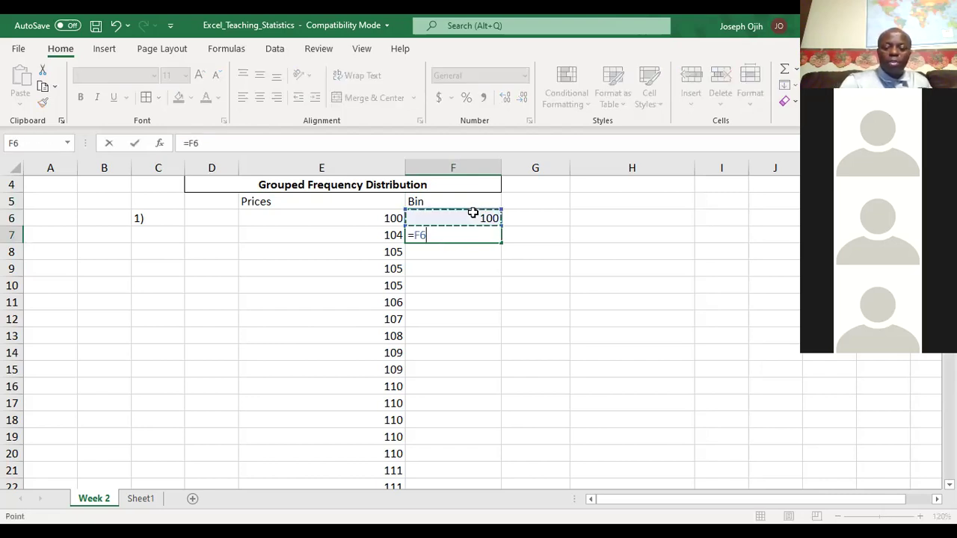
pyautogui.write('+3')
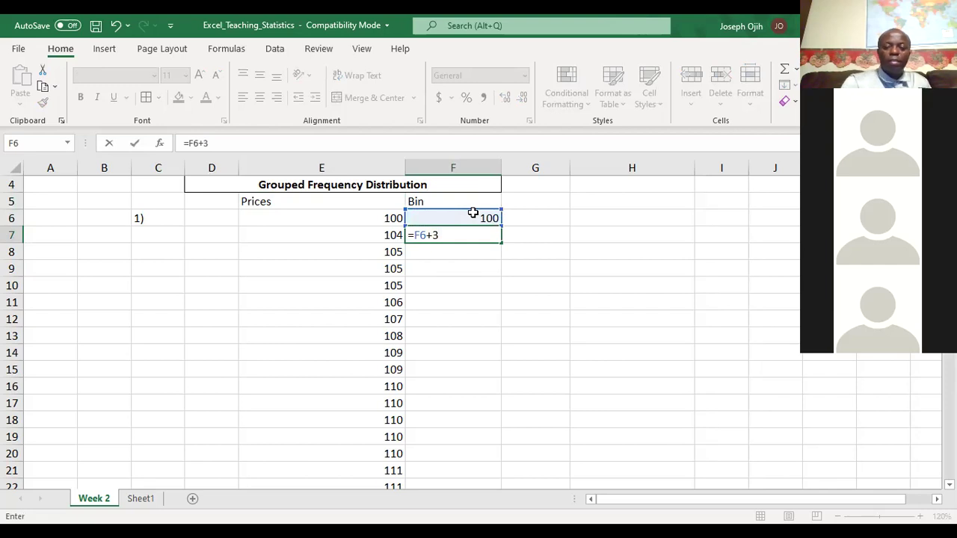
pyautogui.press('Return')
# Step: Fill the bin formula from F7 down to F18 and compare the bins with the sorted prices
pyautogui.click(456, 223)
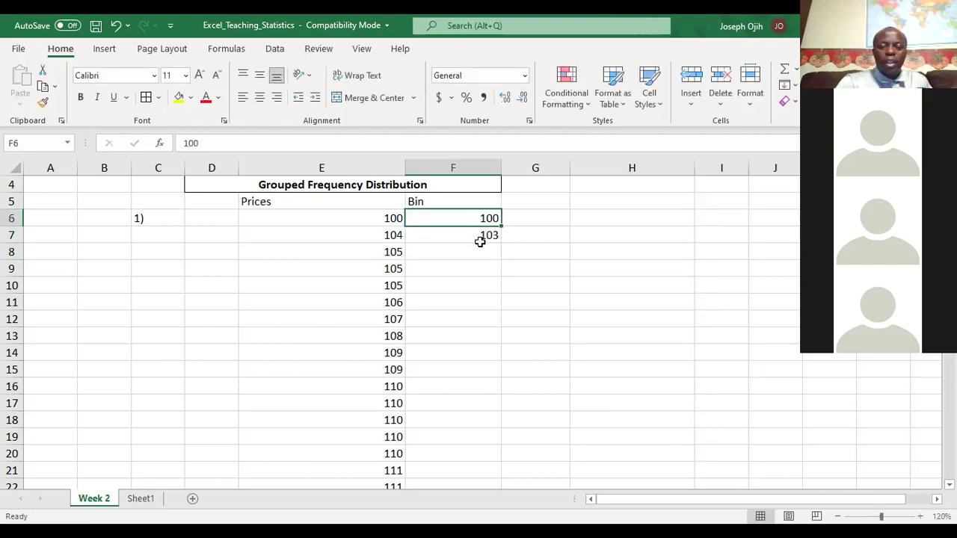
pyautogui.click(480, 241)
pyautogui.moveTo(500, 242); pyautogui.dragTo(491, 427)
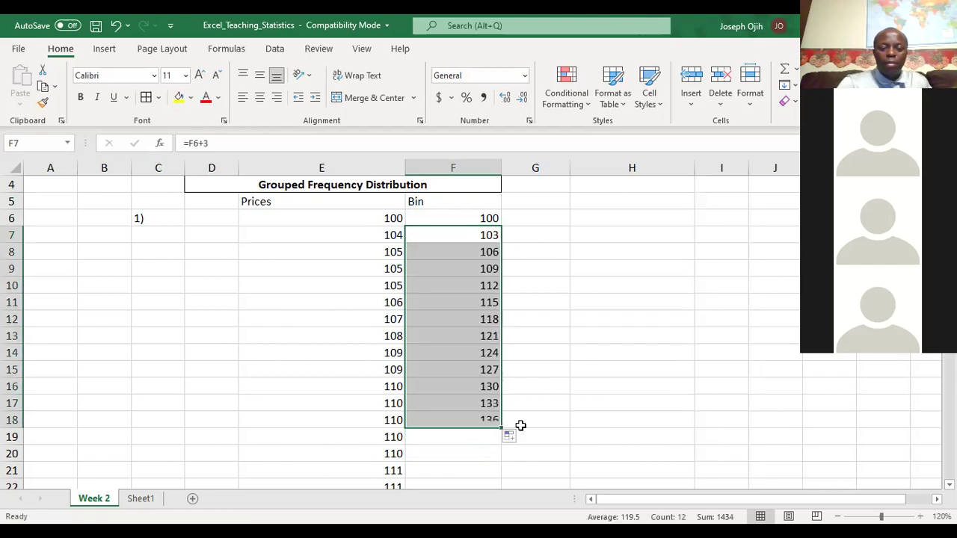
pyautogui.scroll(-8, 502, 417)
pyautogui.scroll(-5, 437, 414)
pyautogui.scroll(1, 390, 387)
pyautogui.scroll(11, 433, 386)
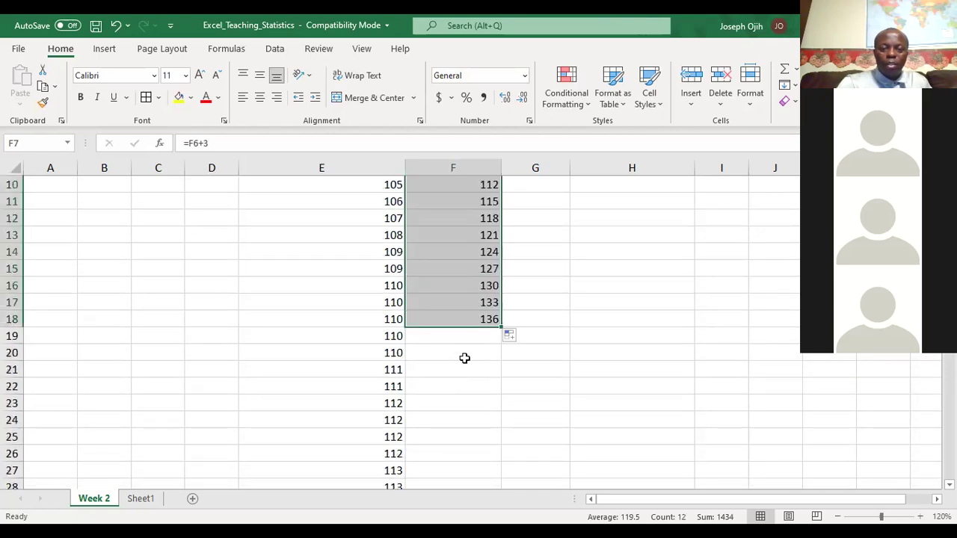
pyautogui.scroll(3, 496, 318)
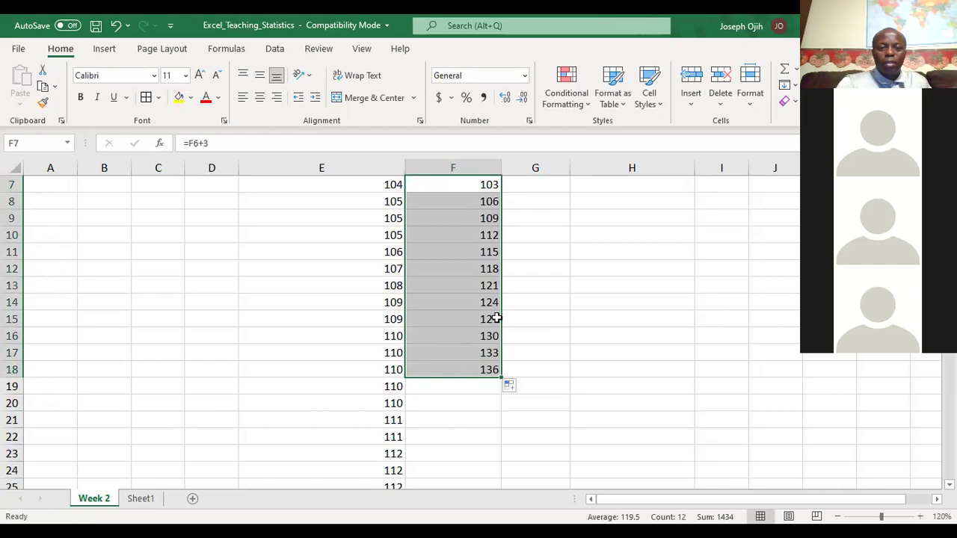
pyautogui.click(532, 285)
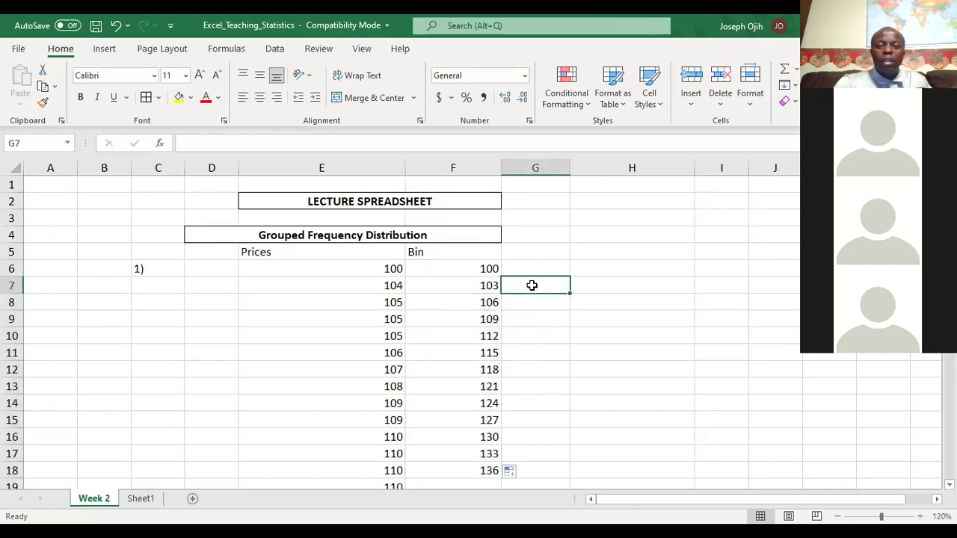
pyautogui.click(595, 265)
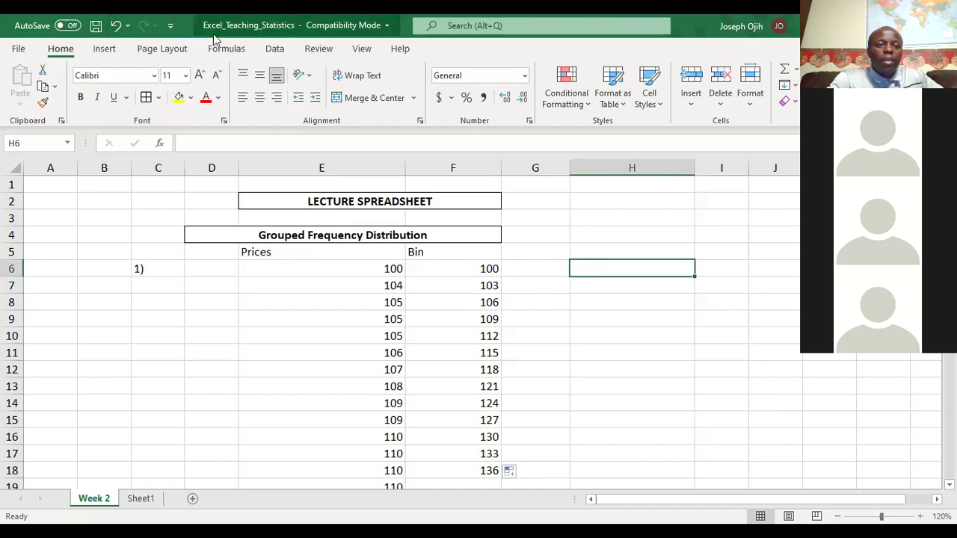
# Step: Check in the Excel add-ins settings that Analysis ToolPak and Analysis ToolPak - VBA are enabled
pyautogui.click(271, 47)
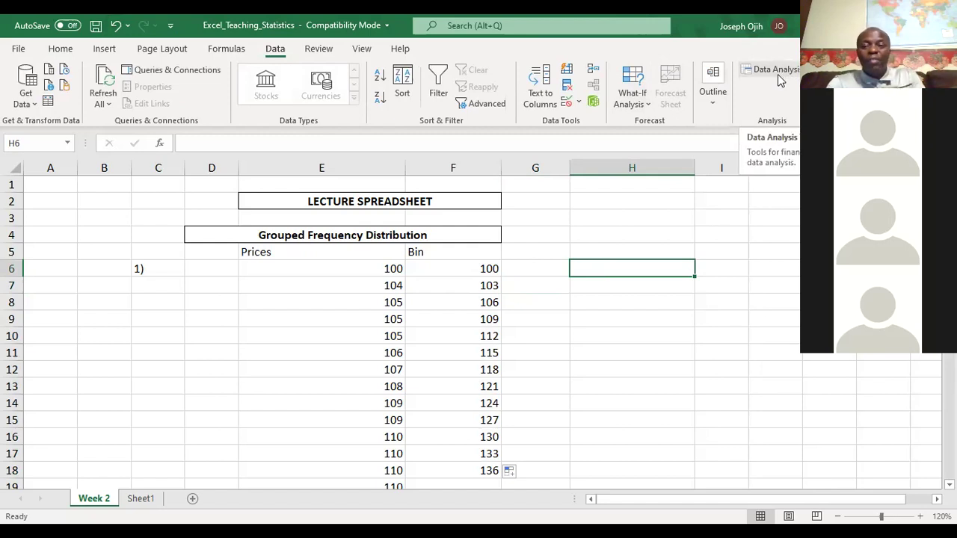
pyautogui.click(19, 50)
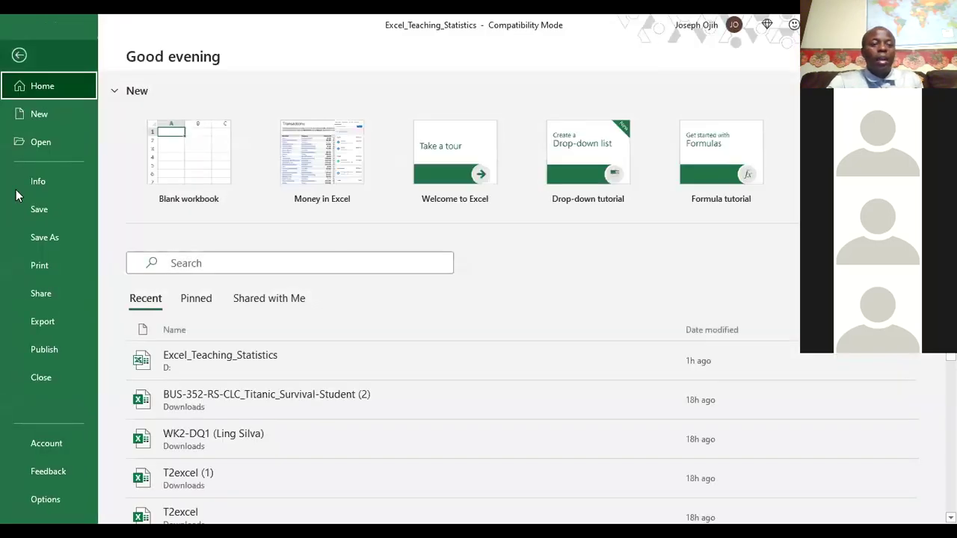
pyautogui.click(44, 500)
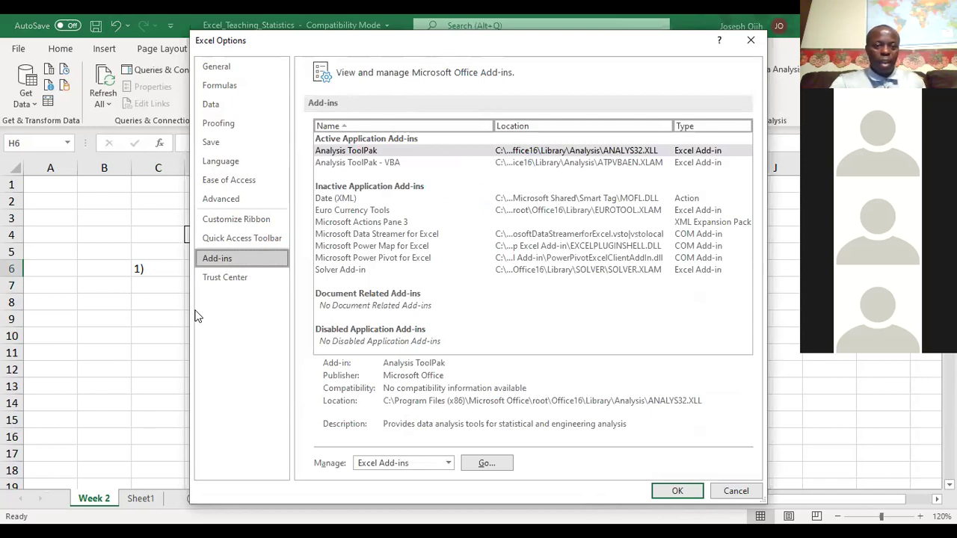
pyautogui.click(487, 451)
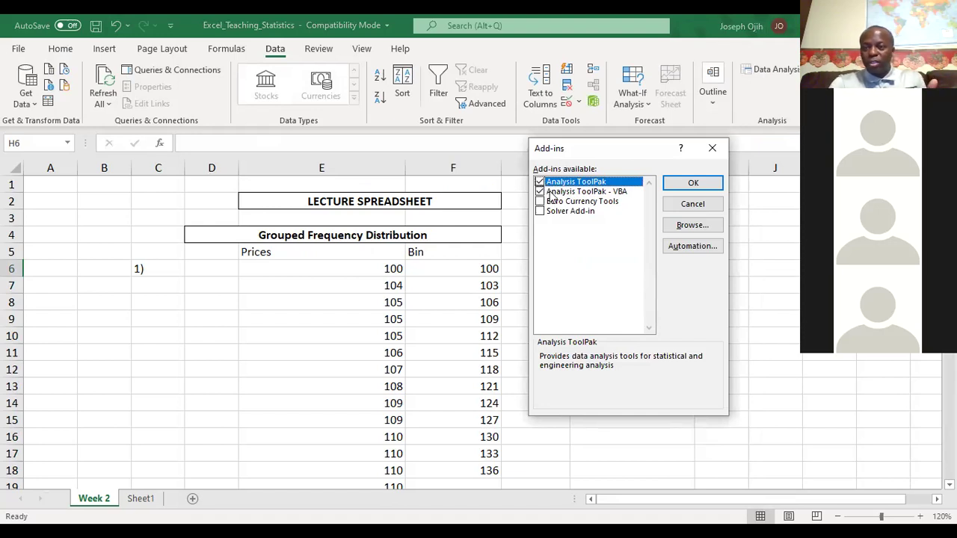
pyautogui.click(692, 186)
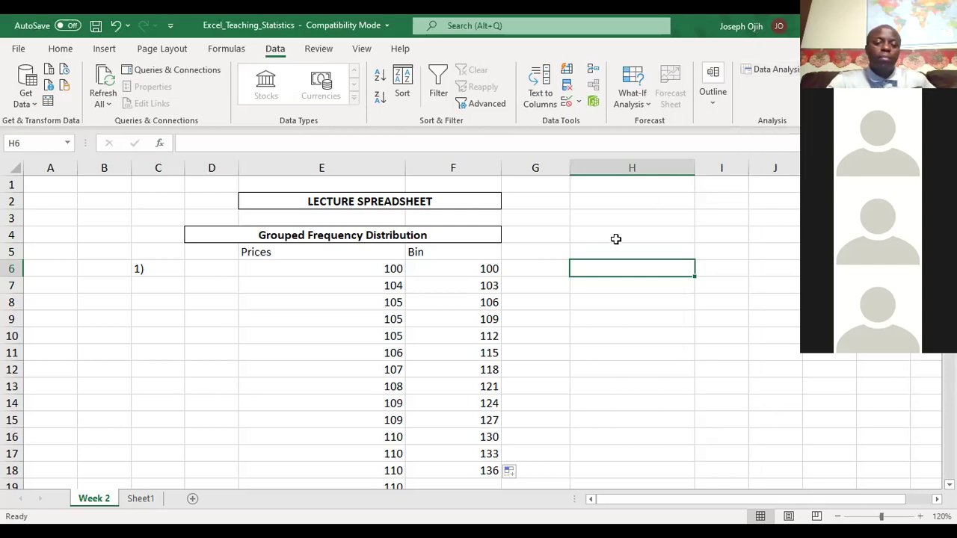
# Step: Start the Histogram tool from the Data Analysis tools
pyautogui.click(60, 49)
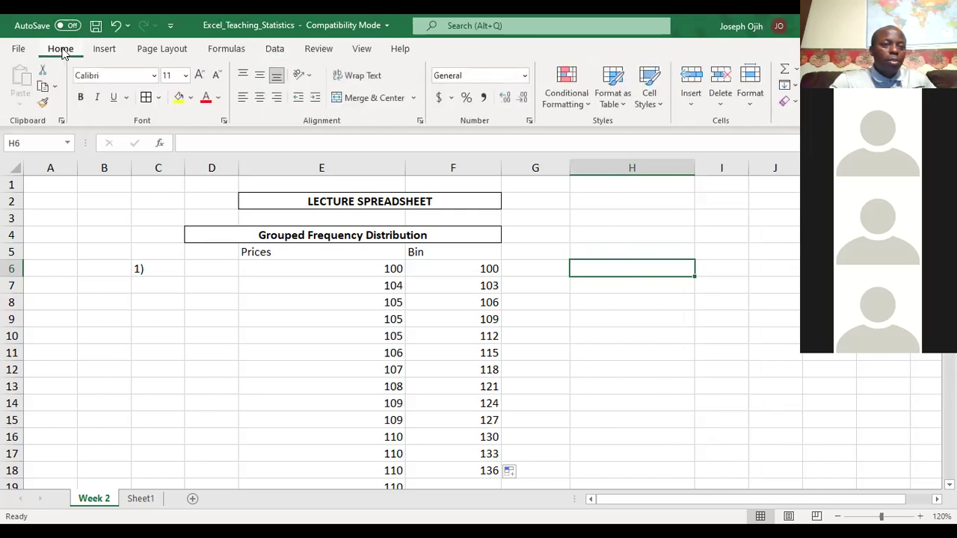
pyautogui.click(275, 50)
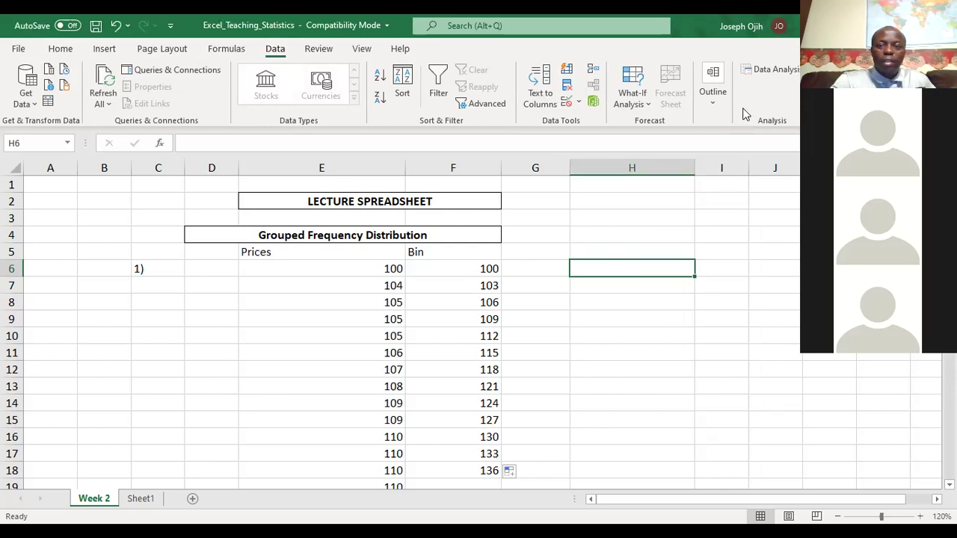
pyautogui.click(762, 68)
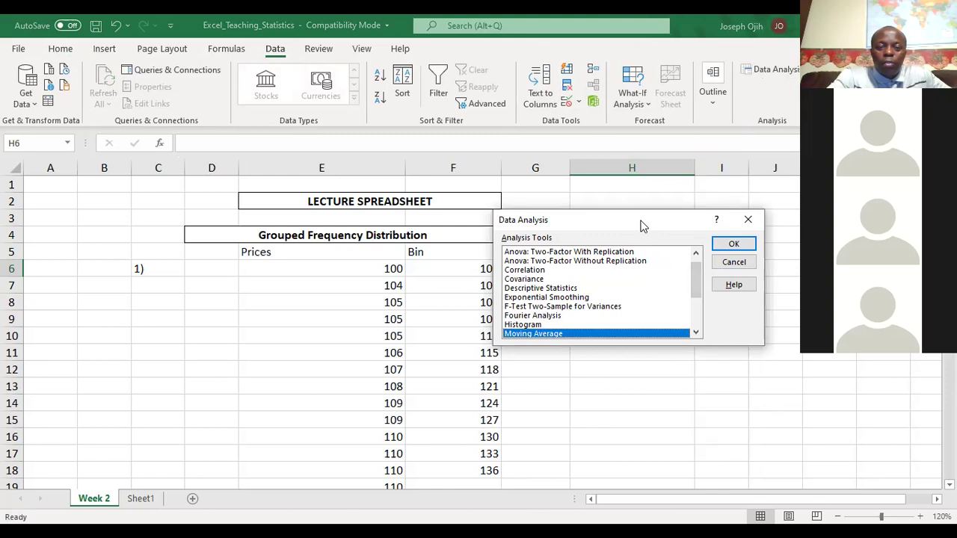
pyautogui.moveTo(641, 224); pyautogui.dragTo(654, 201)
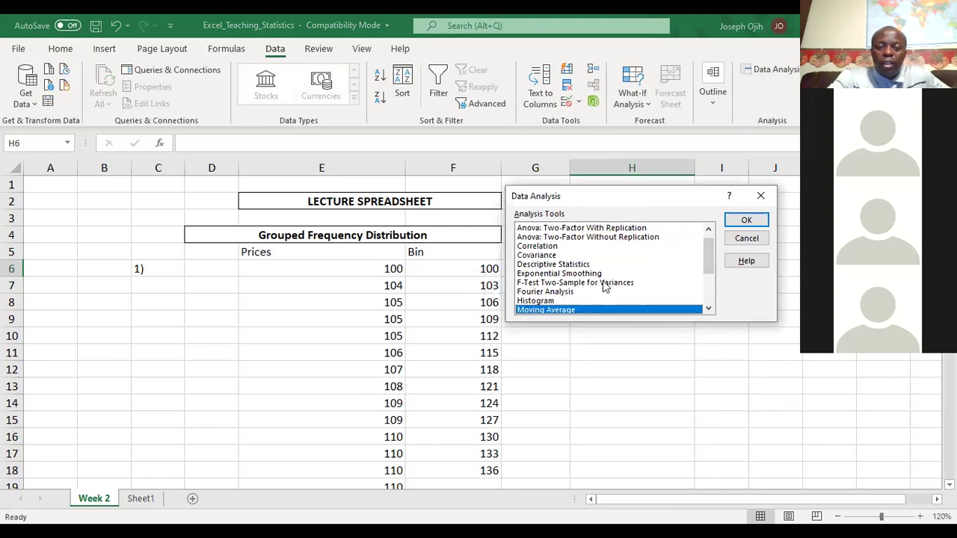
pyautogui.scroll(-2, 605, 287)
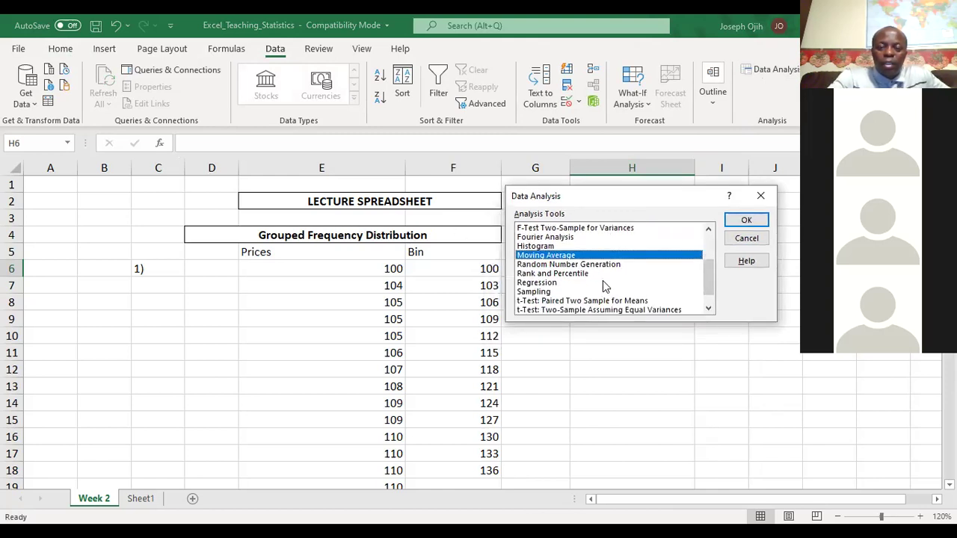
pyautogui.click(544, 247)
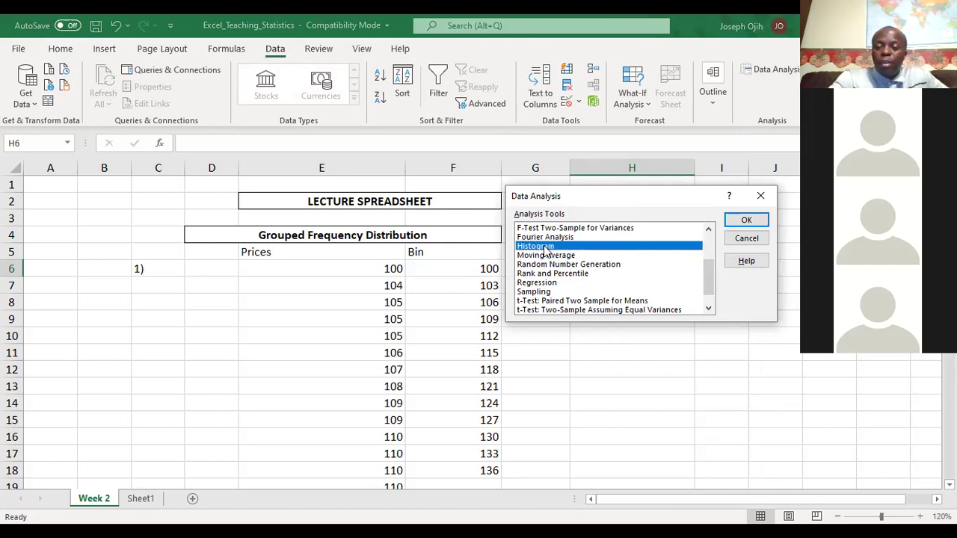
pyautogui.click(751, 218)
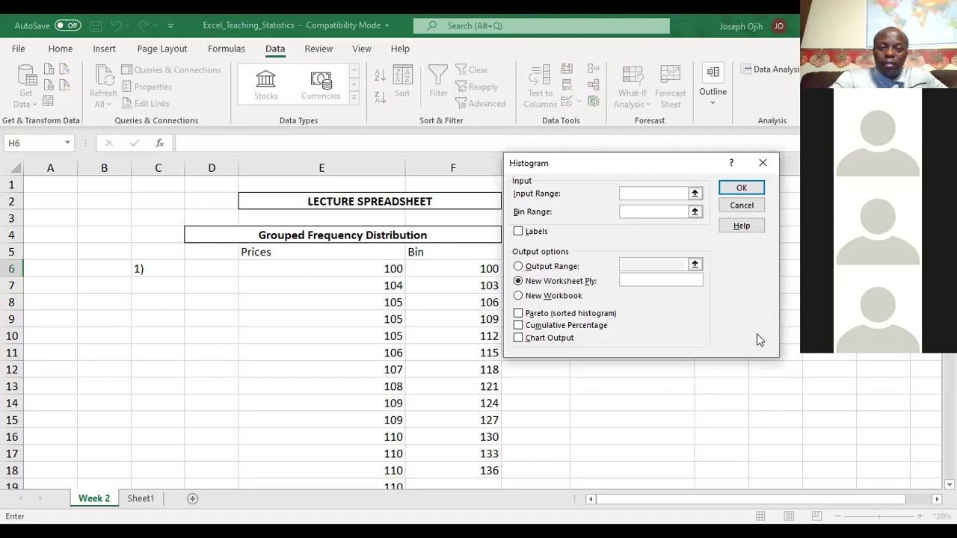
# Step: Set the histogram's input range to the Prices column including its heading, $E$5:$E$55
pyautogui.click(694, 192)
pyautogui.click(333, 247)
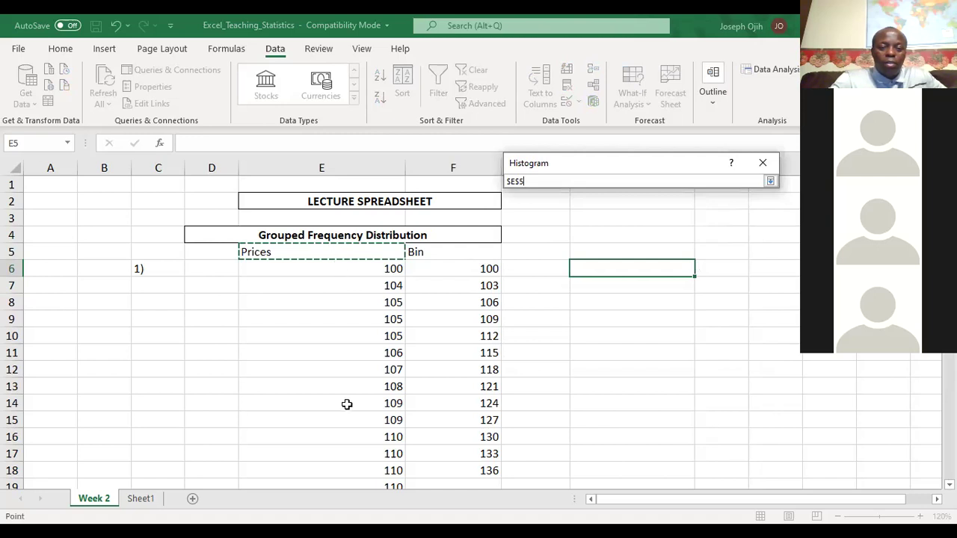
pyautogui.moveTo(345, 460); pyautogui.dragTo(371, 418)
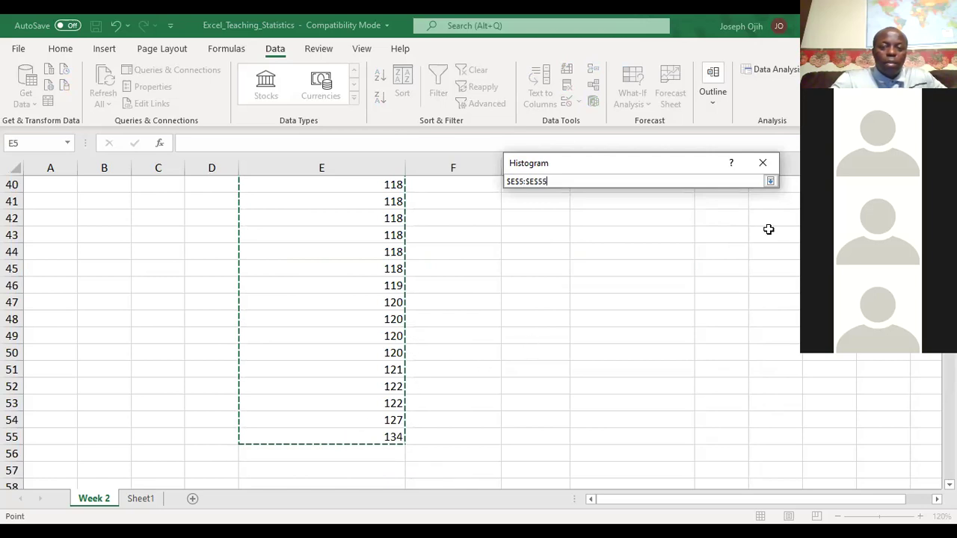
pyautogui.click(769, 182)
# Step: Set the histogram's bin range to $F$5:$F$18 and mark the ranges as containing labels
pyautogui.click(688, 214)
pyautogui.click(694, 213)
pyautogui.scroll(12, 468, 299)
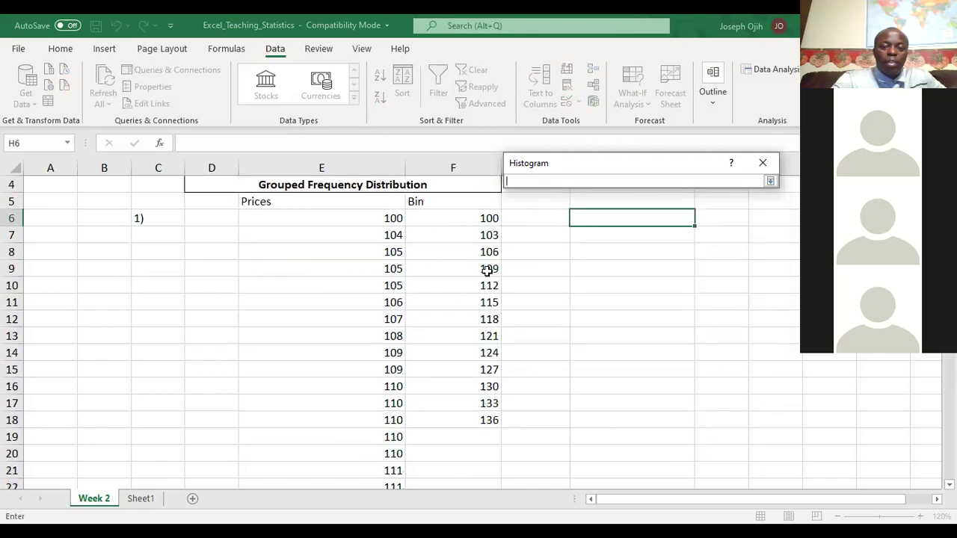
pyautogui.click(458, 203)
pyautogui.moveTo(459, 218); pyautogui.dragTo(481, 414)
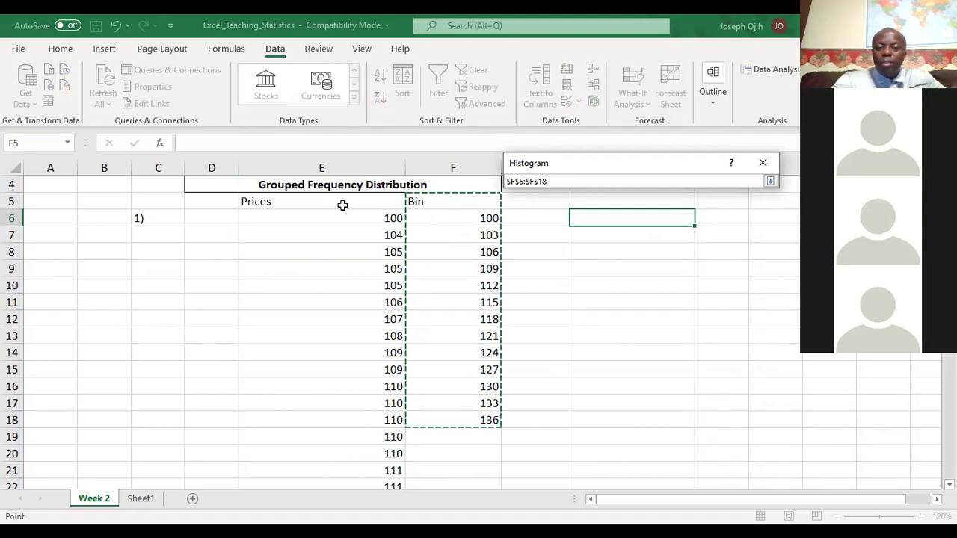
pyautogui.click(770, 182)
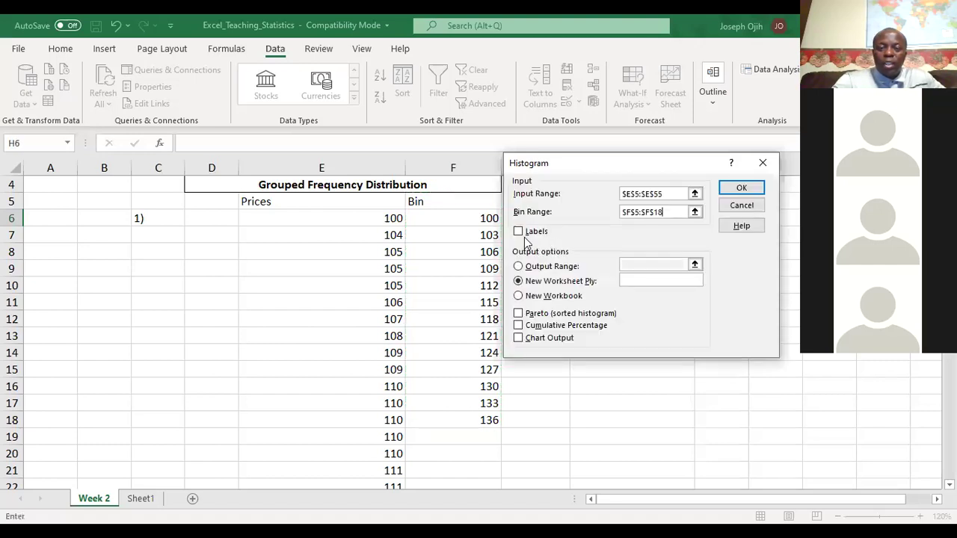
pyautogui.click(518, 233)
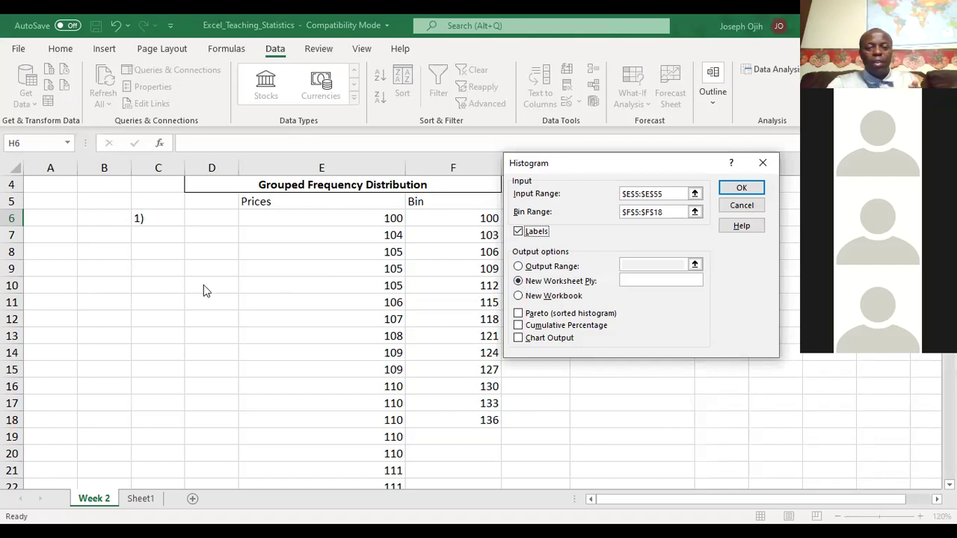
# Step: Send the histogram output to $H$9 on the same sheet with chart output enabled, and generate it
pyautogui.click(521, 267)
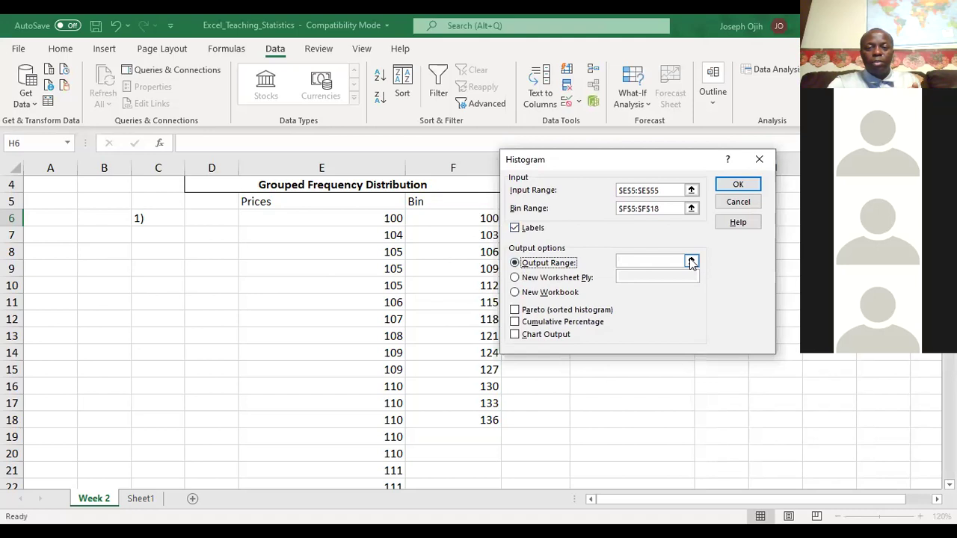
pyautogui.click(691, 263)
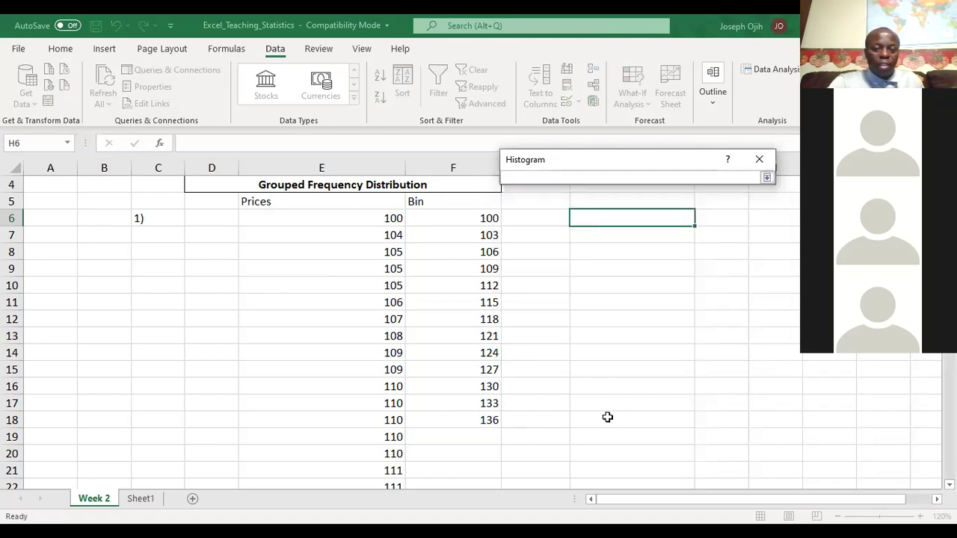
pyautogui.click(620, 269)
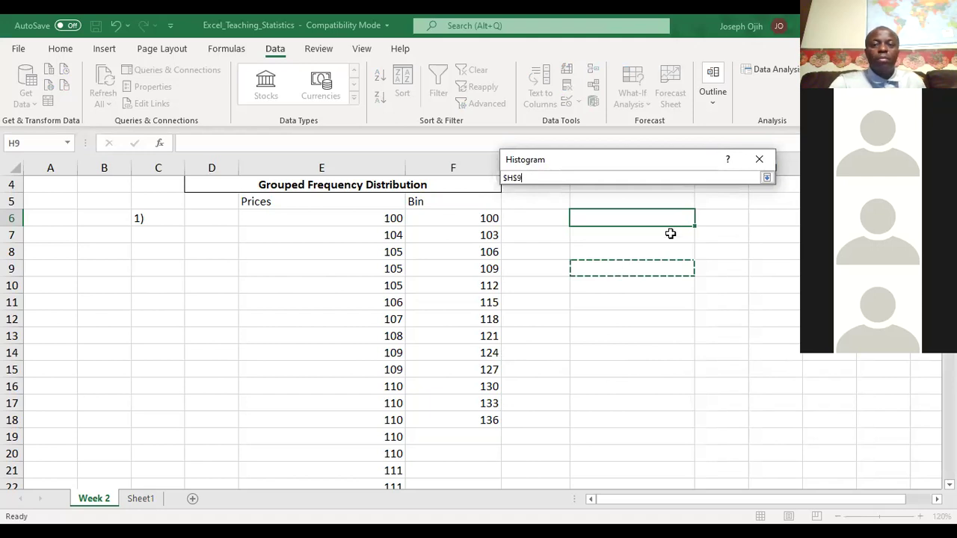
pyautogui.click(766, 179)
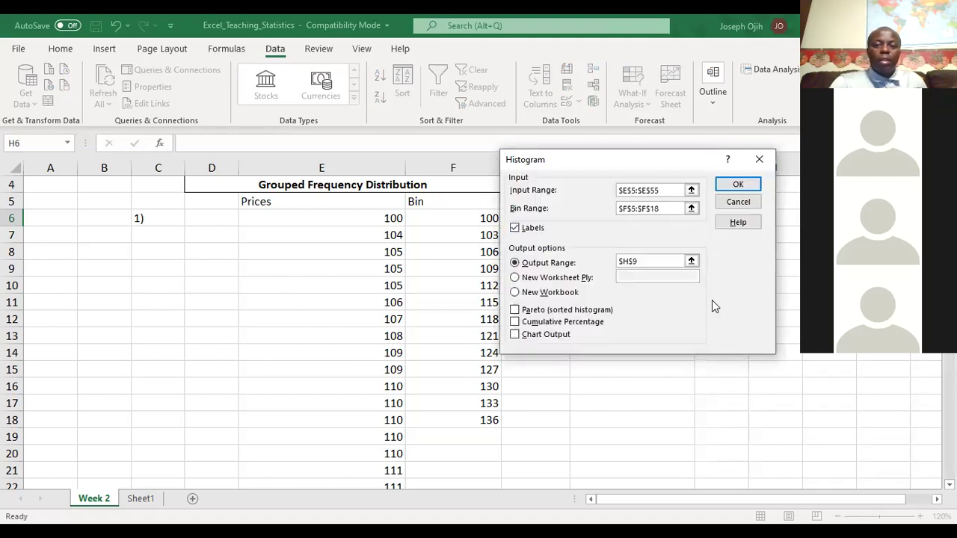
pyautogui.click(515, 335)
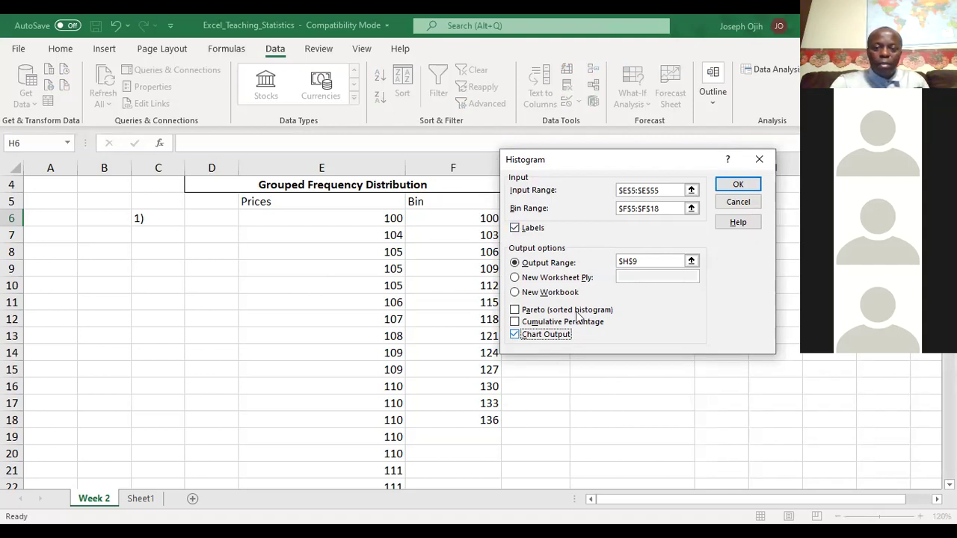
pyautogui.click(734, 186)
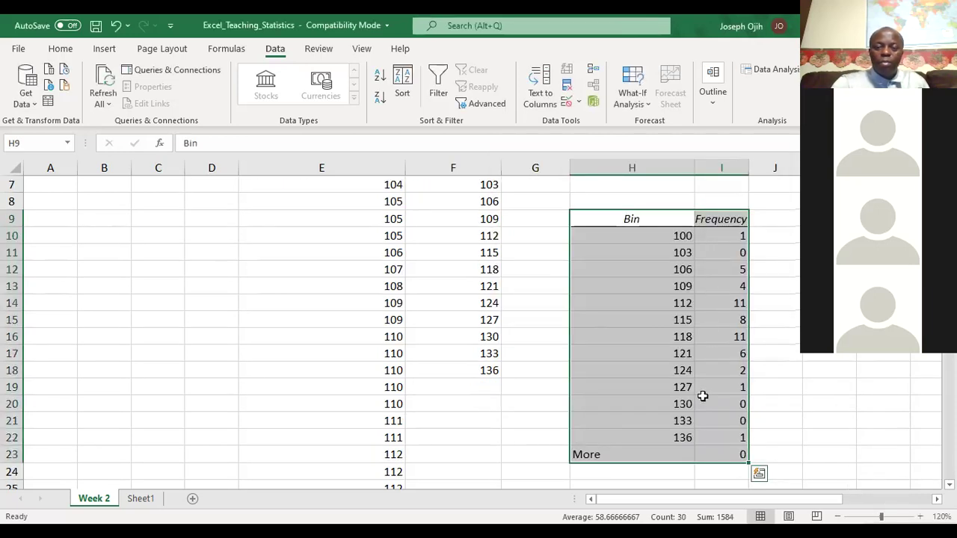
# Step: Rename the Bin heading in H9 of the frequency table to "Interval"
pyautogui.click(653, 221)
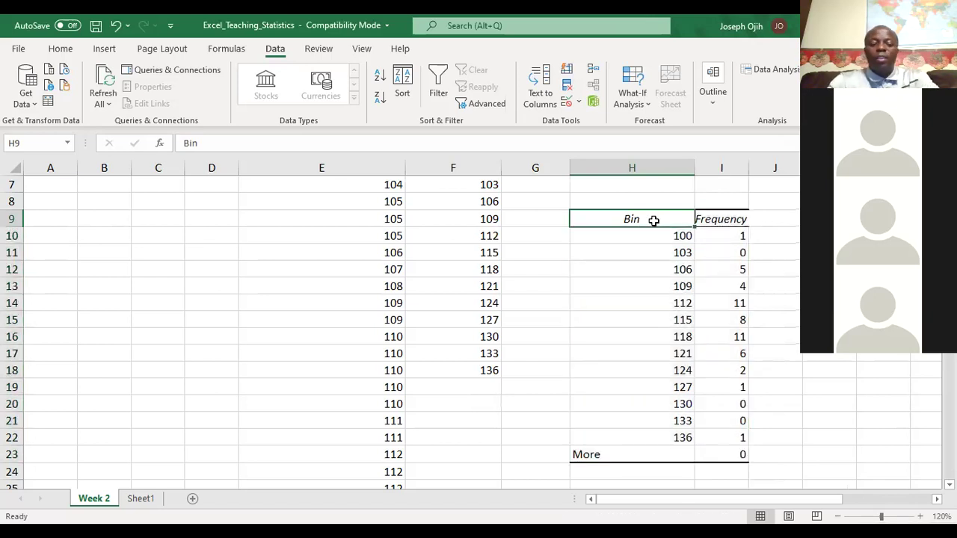
pyautogui.write('Int')
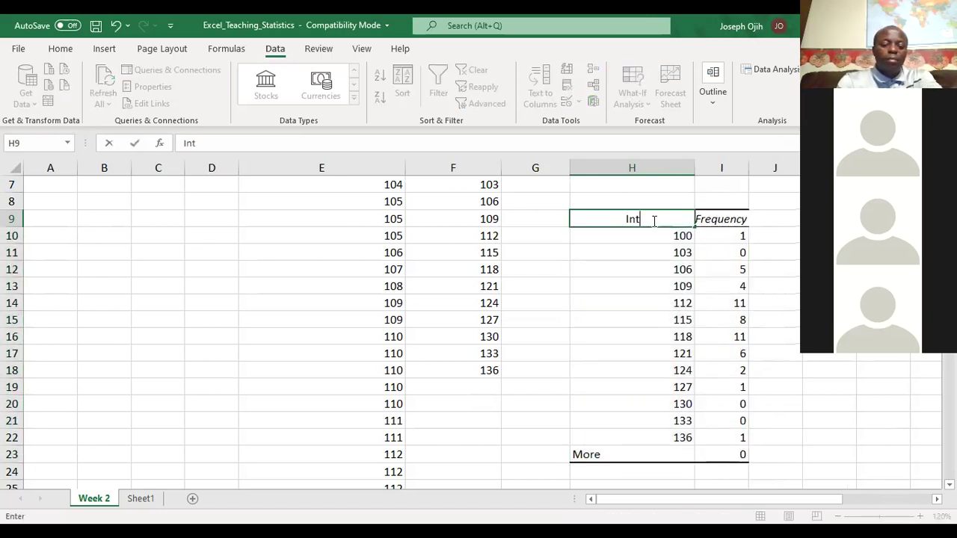
pyautogui.write('erval')
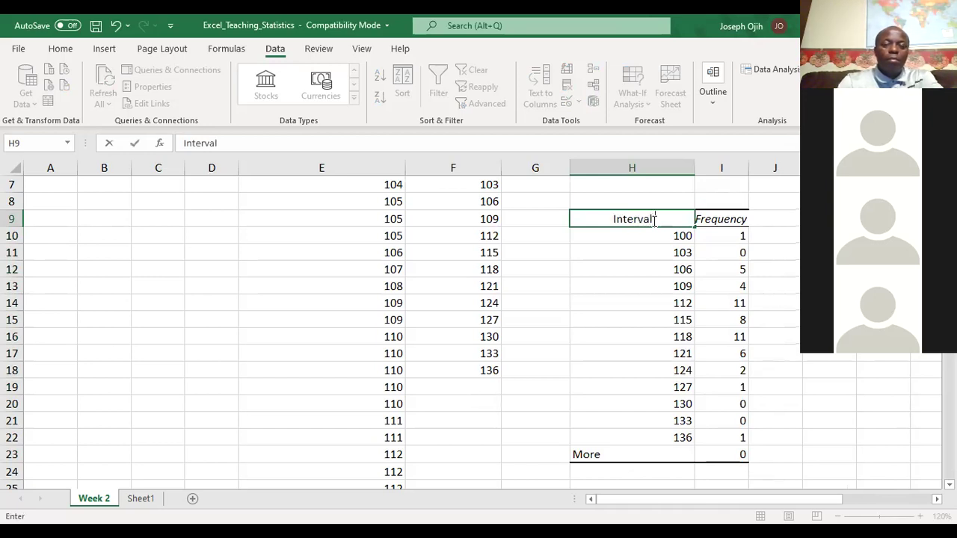
pyautogui.click(653, 198)
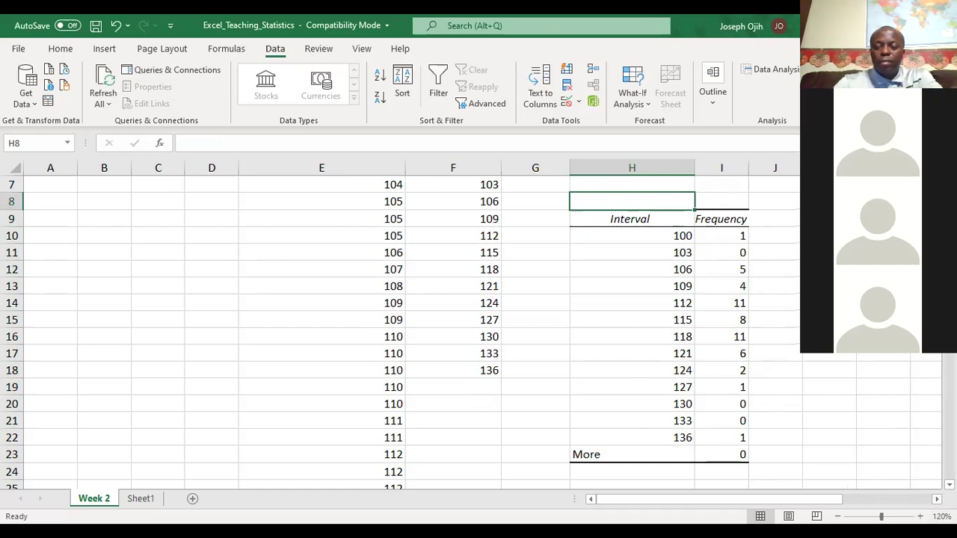
# Step: Delete the Frequency legend from the histogram chart
pyautogui.hscroll(1, 479, 329)
pyautogui.hscroll(4, 897, 459)
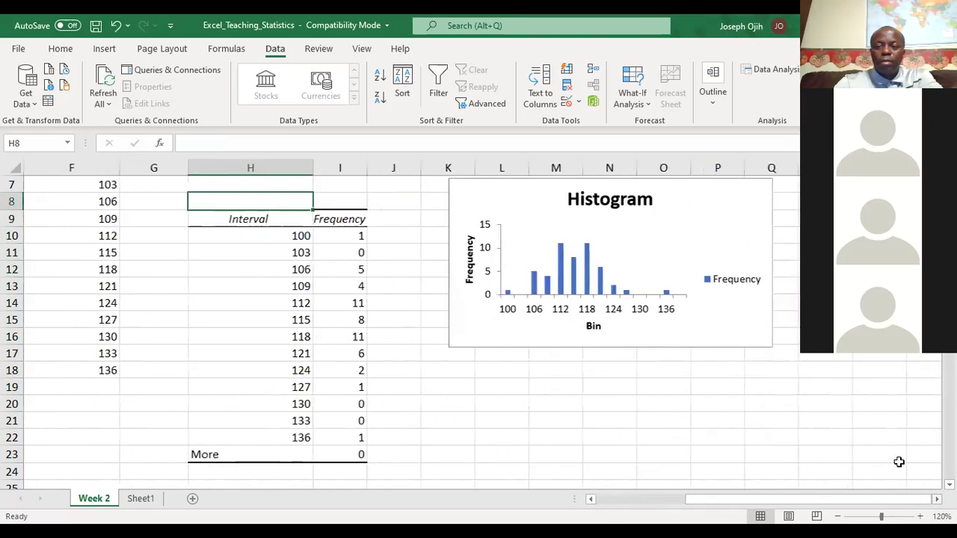
pyautogui.click(715, 283)
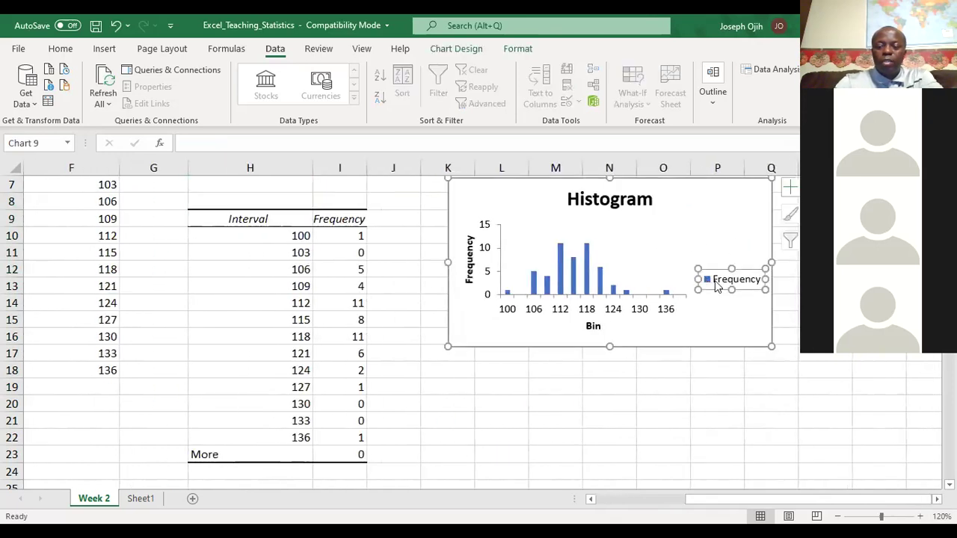
pyautogui.press('Delete')
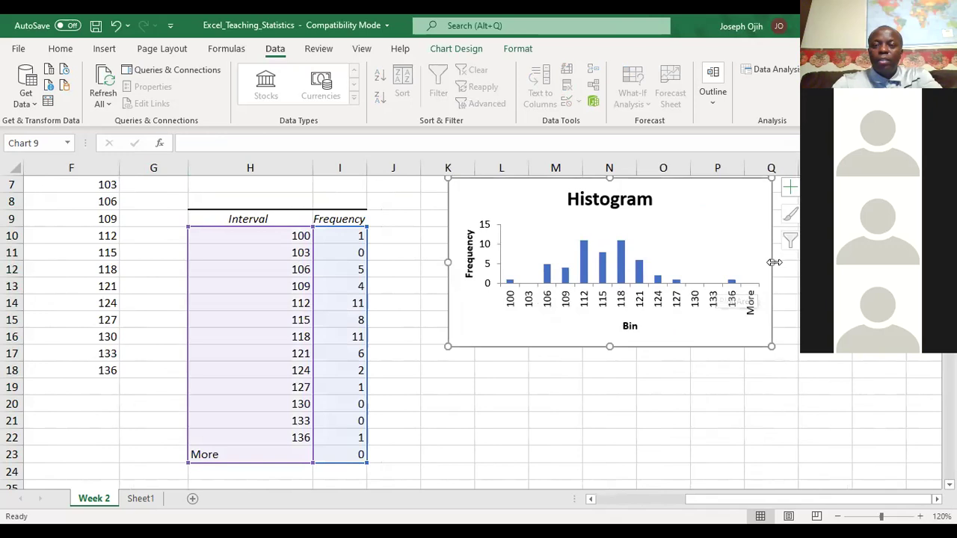
# Step: Format the histogram's data series to remove the gaps between the bars, and review the chart beside the bins and frequency table
pyautogui.click(730, 283)
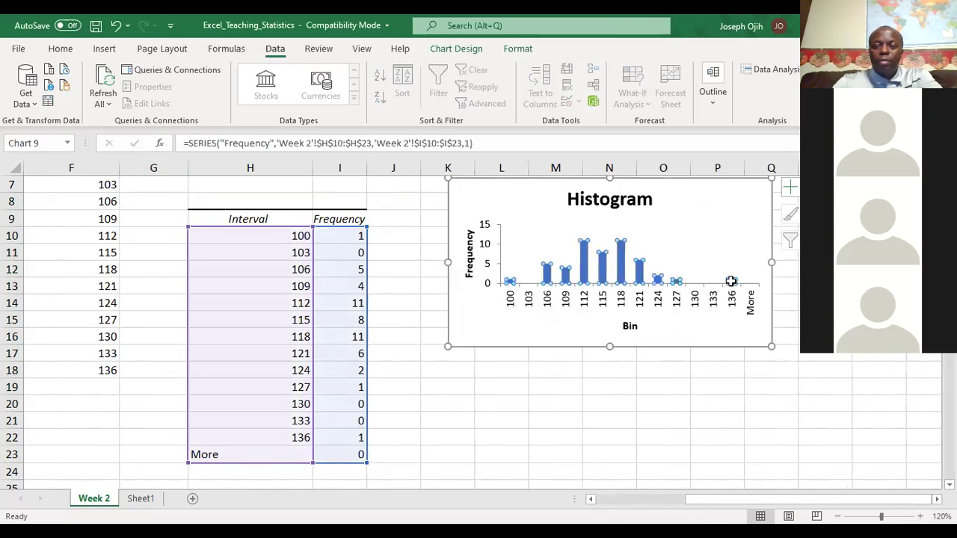
pyautogui.rightClick(730, 281)
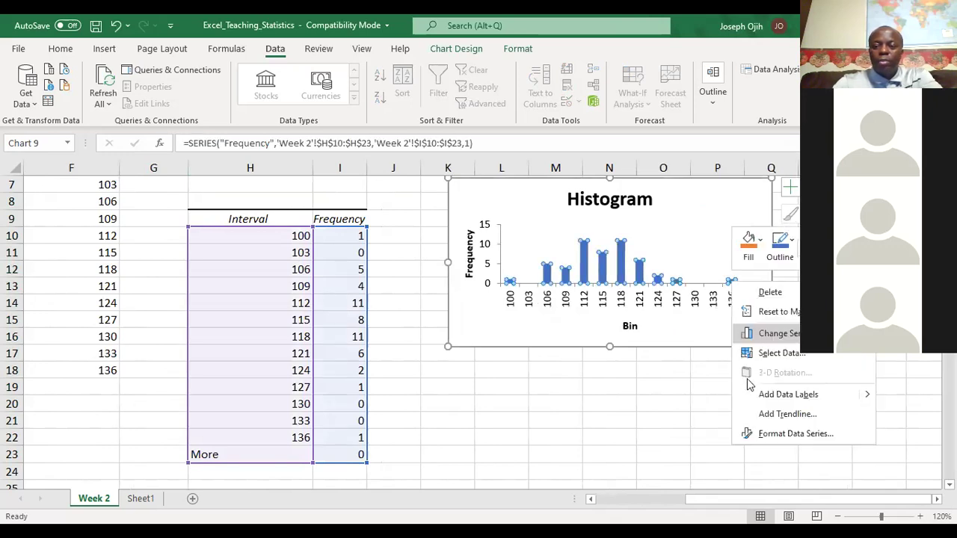
pyautogui.click(795, 433)
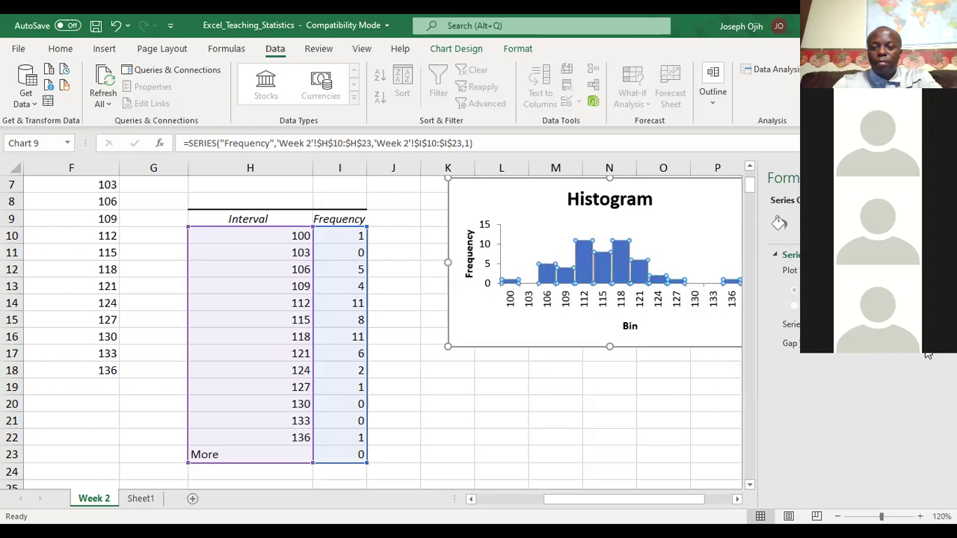
pyautogui.click(641, 393)
pyautogui.press('Return')
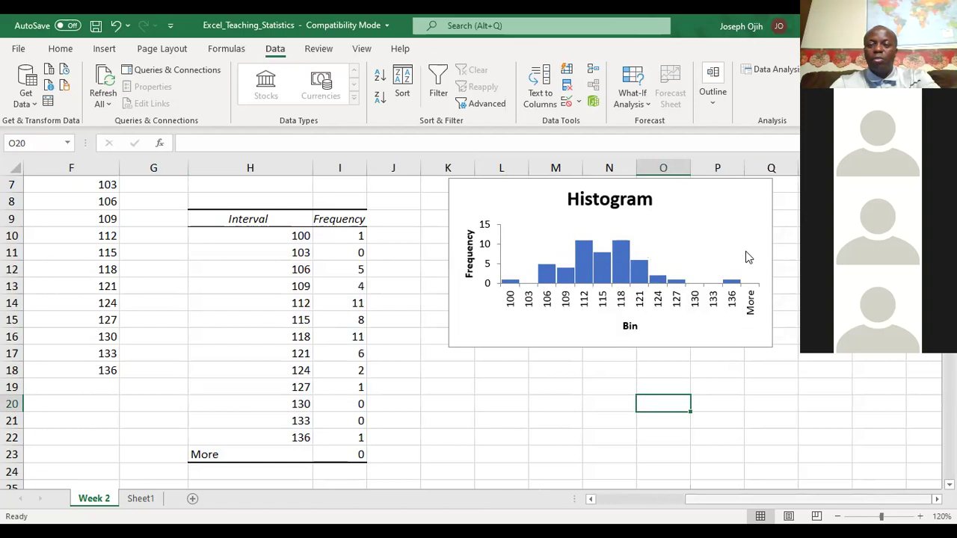
pyautogui.scroll(1, 745, 255)
pyautogui.hscroll(-1, 745, 255)
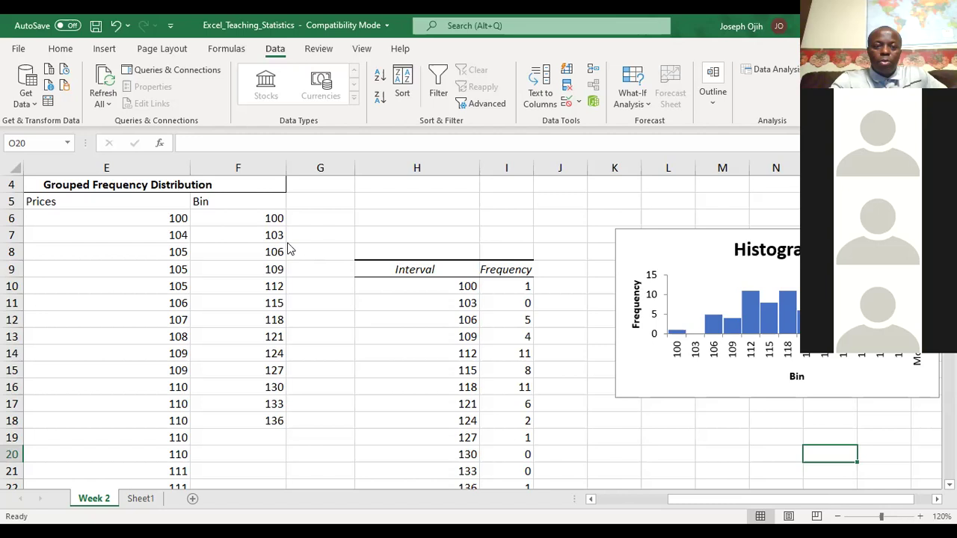
# Step: Switch to the browser window with the Desmos calculator and load the morgan.edu website in its place
pyautogui.hotkey('alt', 'Tab')
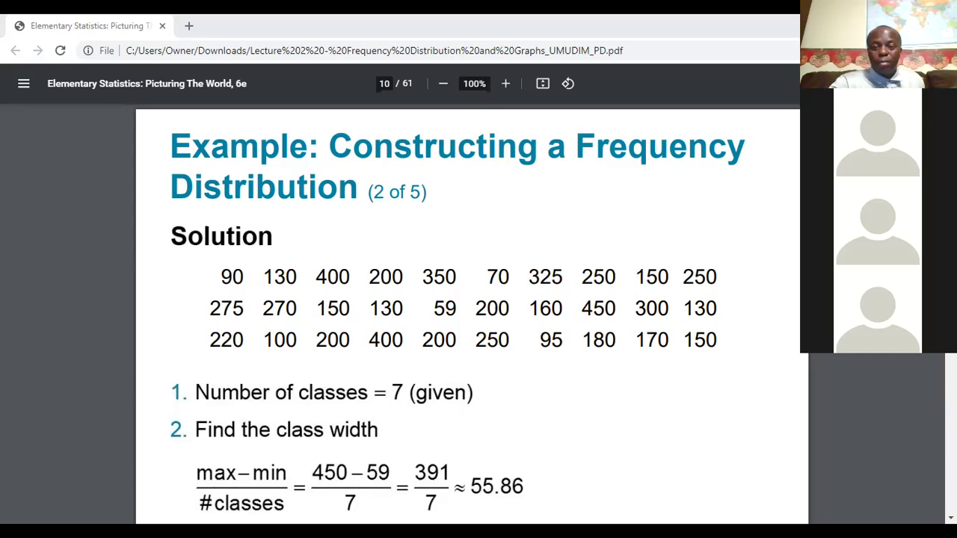
pyautogui.hotkey('alt', 'Tab')
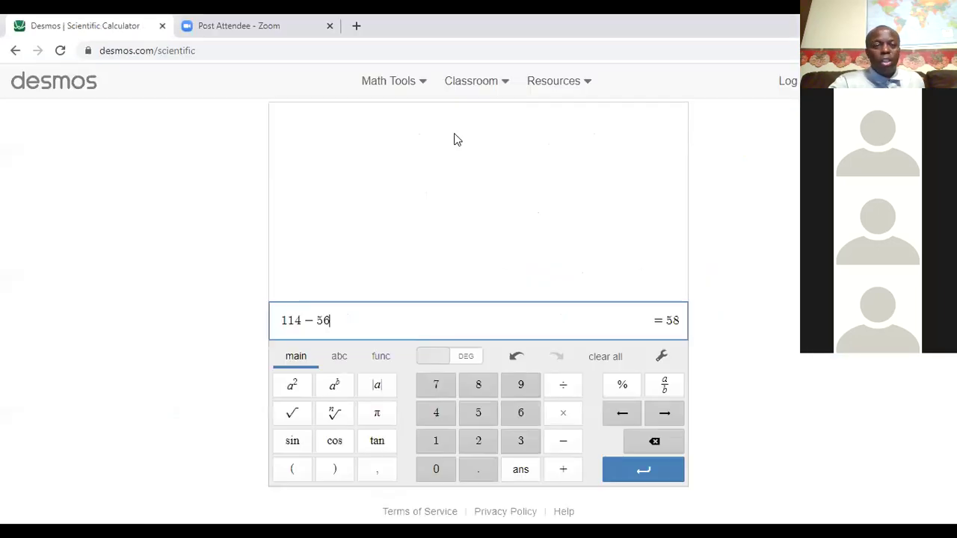
pyautogui.click(426, 54)
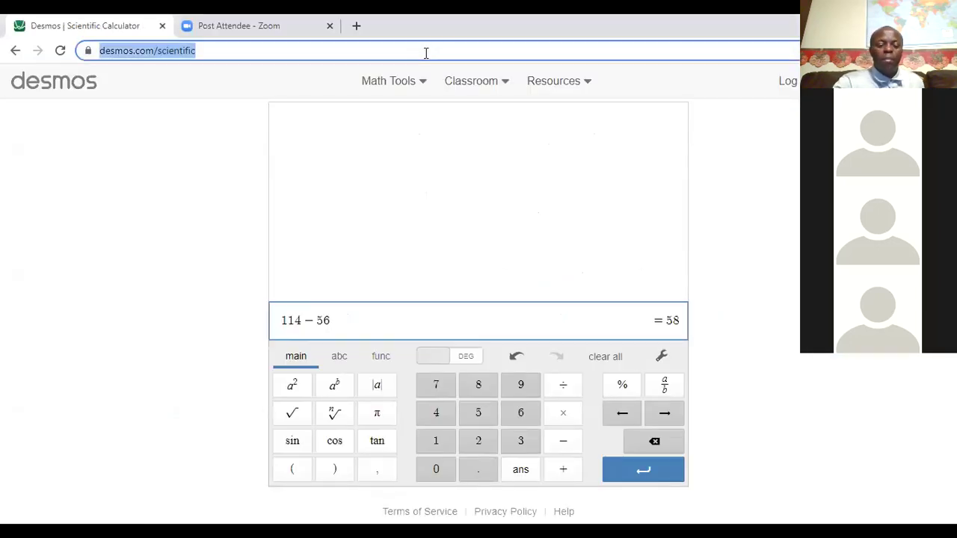
pyautogui.write('m')
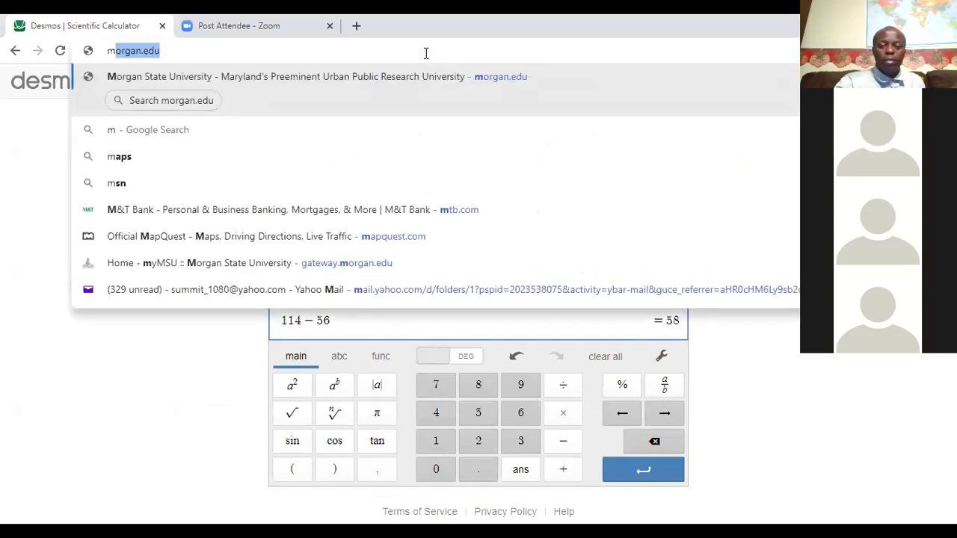
pyautogui.press('Return')
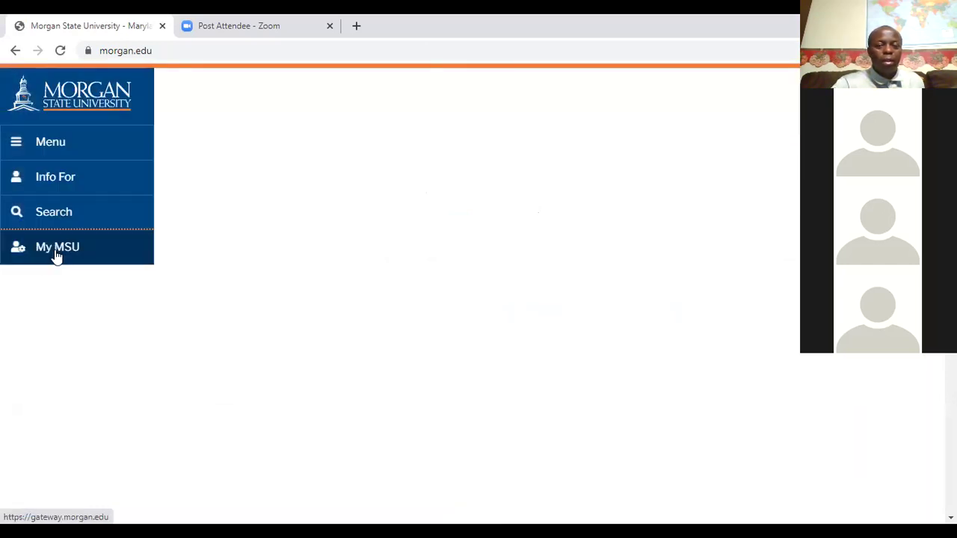
# Step: Go through My MSU to Canvas and open the INSS220.101_Fall 2021 course
pyautogui.click(63, 254)
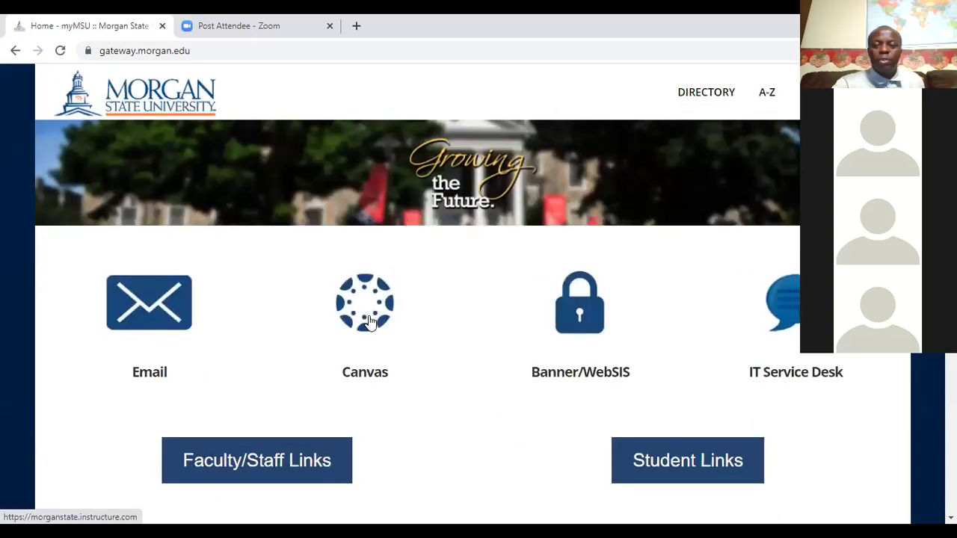
pyautogui.click(368, 320)
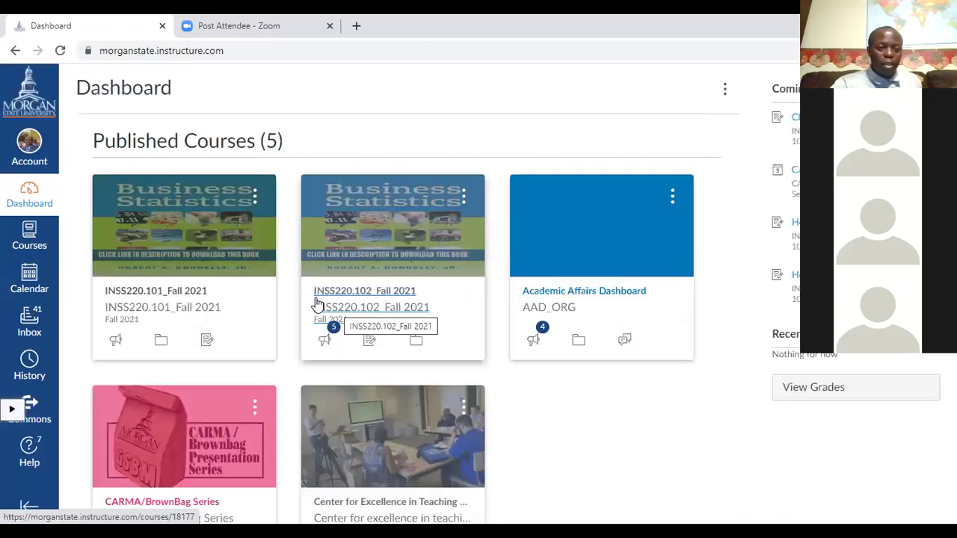
pyautogui.click(171, 297)
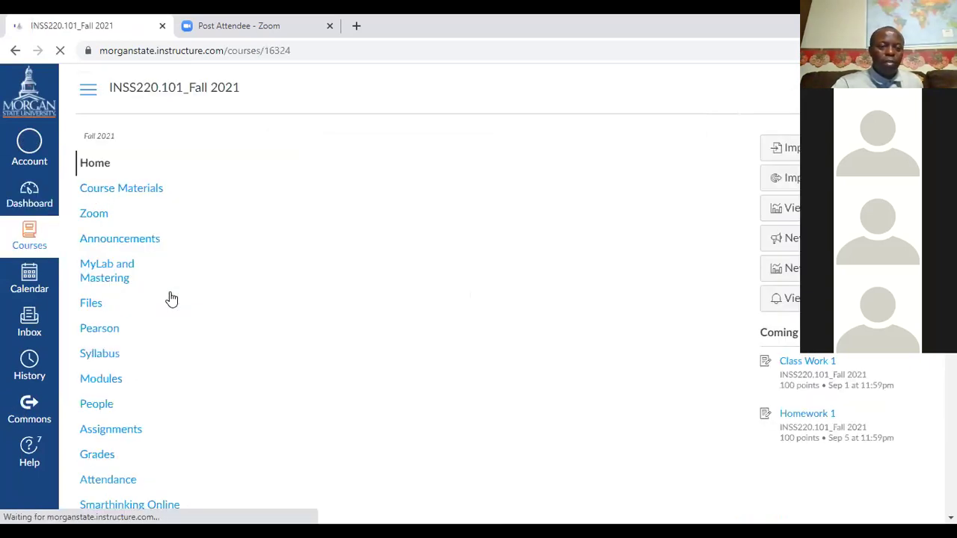
# Step: Open the Class Work 1 assignment from the course's assignments list
pyautogui.scroll(-2, 118, 299)
pyautogui.click(123, 292)
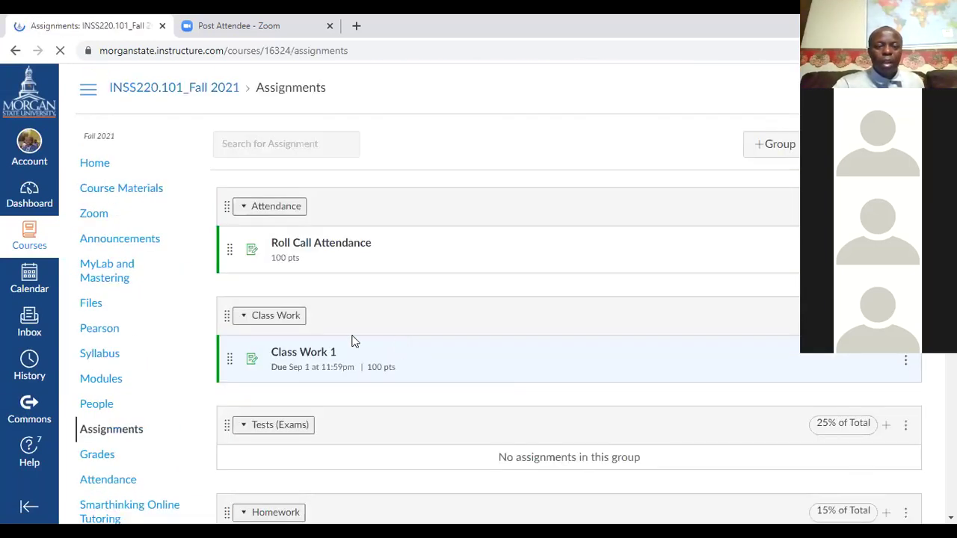
pyautogui.scroll(-1, 312, 294)
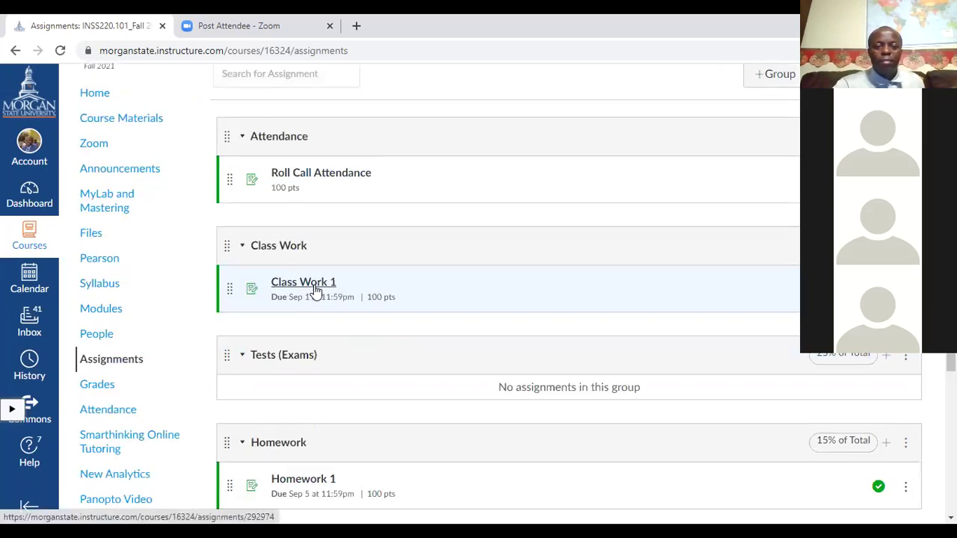
pyautogui.click(316, 291)
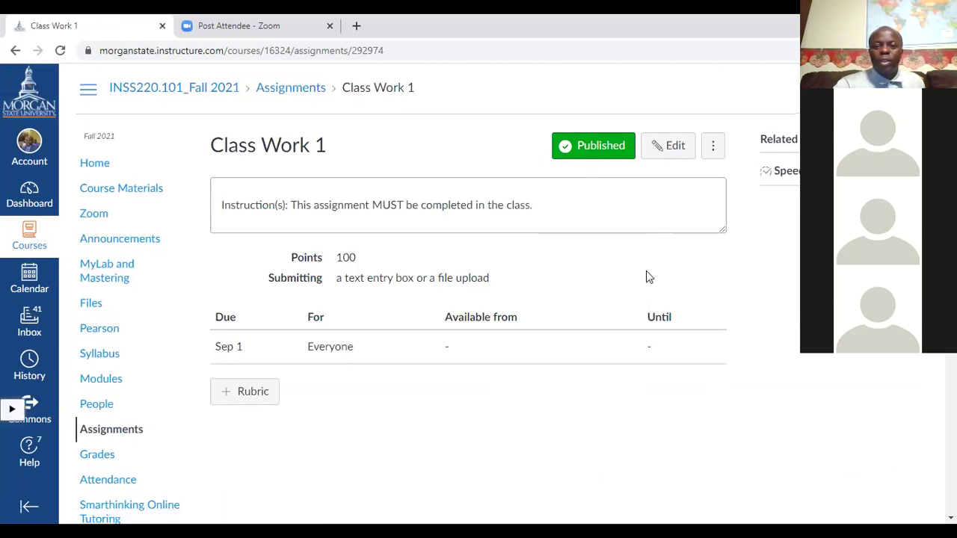
# Step: Open Class Work 1 for editing and review its instructions, points, assignment group, grade display and submission type
pyautogui.click(677, 146)
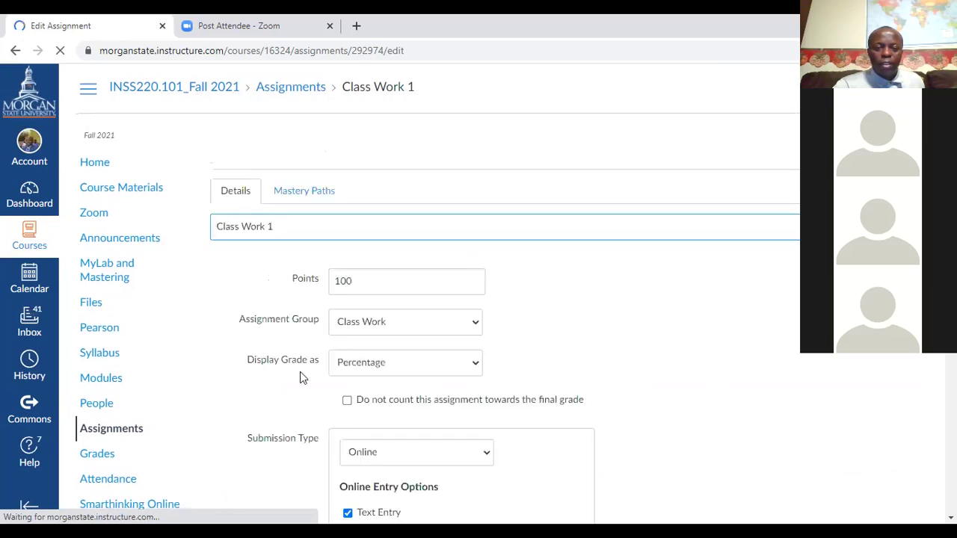
pyautogui.scroll(-3, 301, 376)
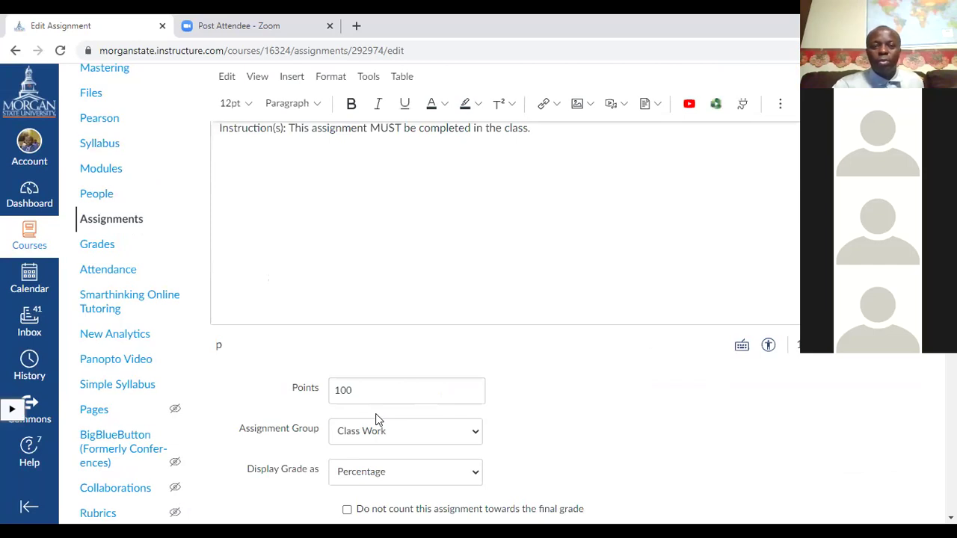
pyautogui.scroll(-2, 377, 419)
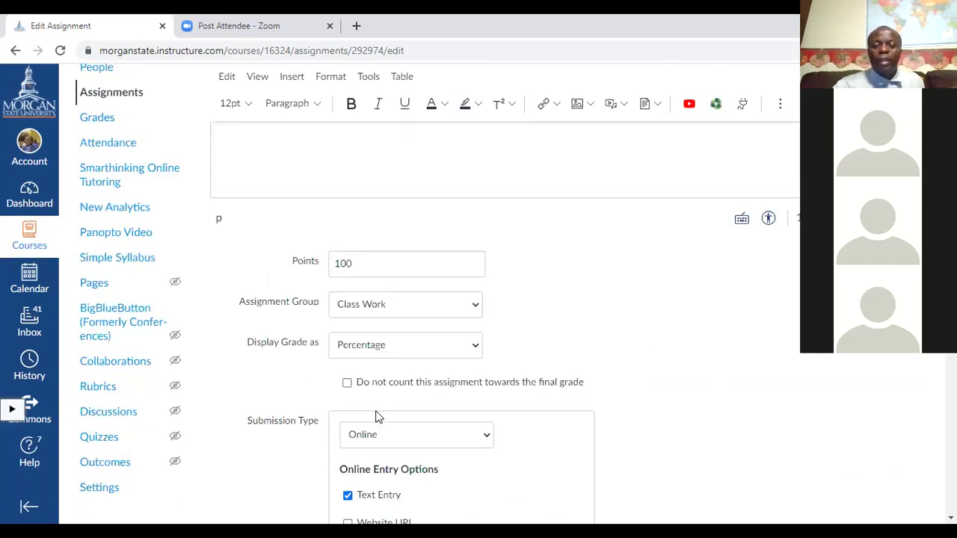
pyautogui.scroll(-1, 377, 417)
pyautogui.scroll(4, 377, 417)
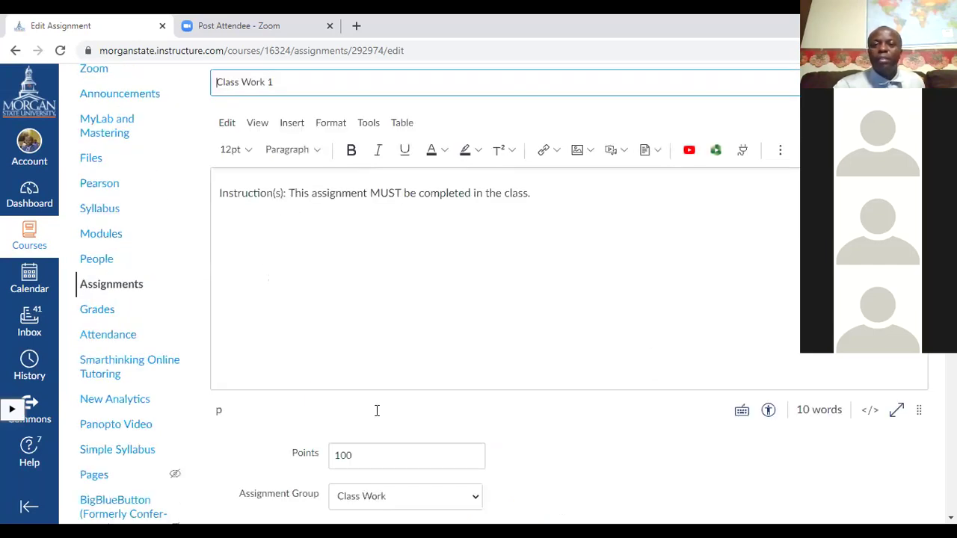
pyautogui.scroll(2, 377, 417)
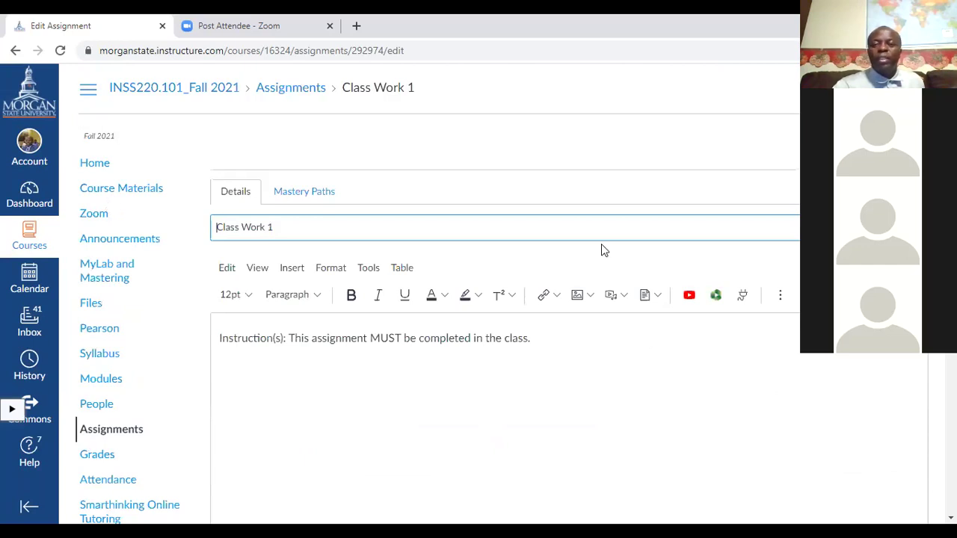